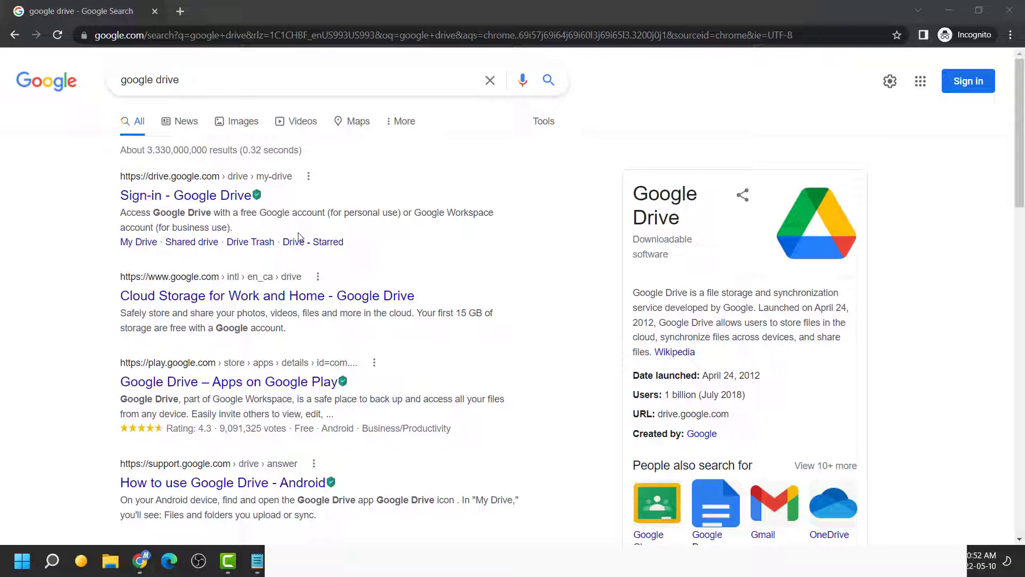
Open the Google Drive sign-in page and enter the contractor account e-mail copied from the notes
click(227, 203)
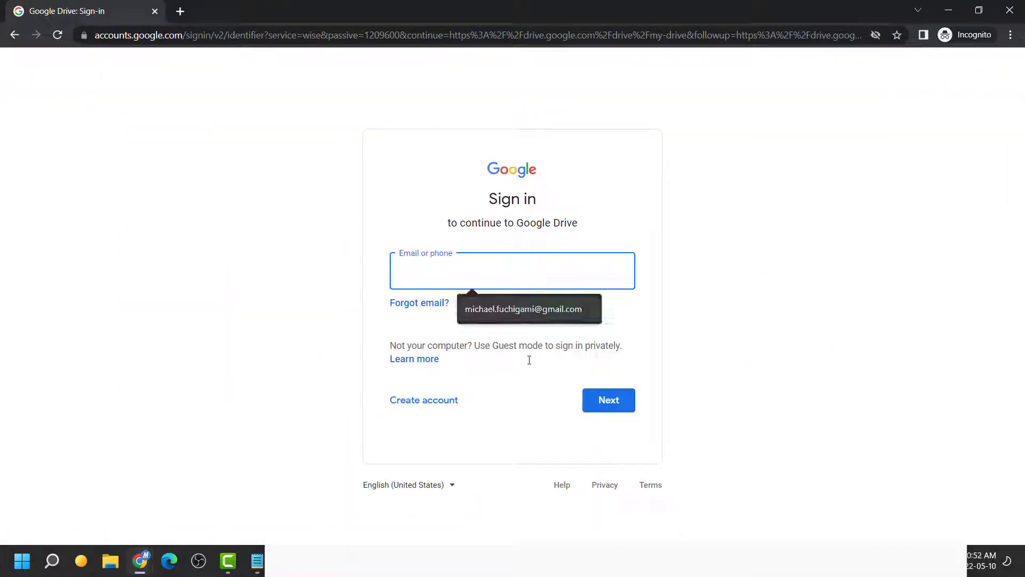
click(765, 437)
key(alt+Tab)
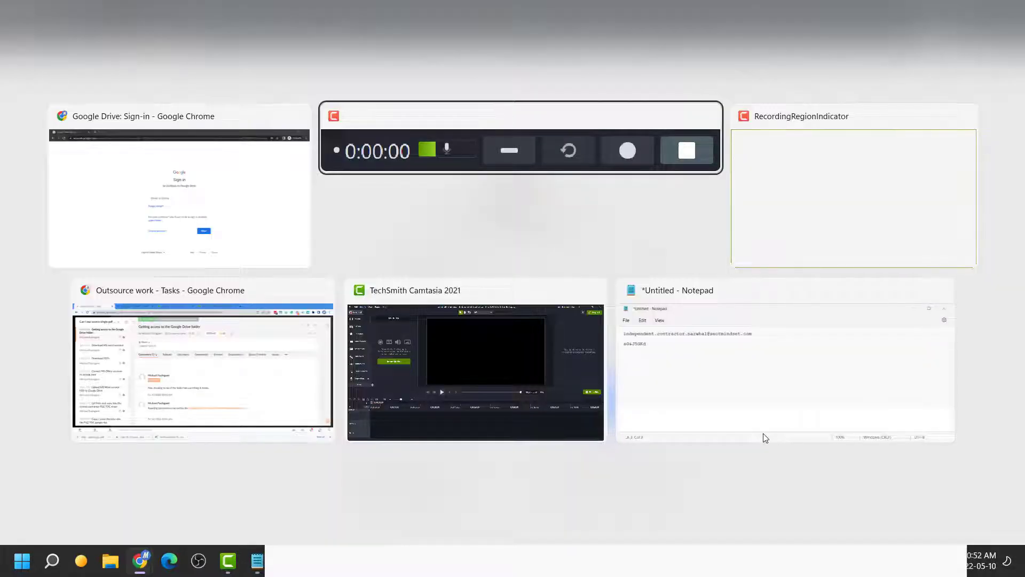
key(alt+Tab)
key(alt+Tab)
key(alt+Tab)
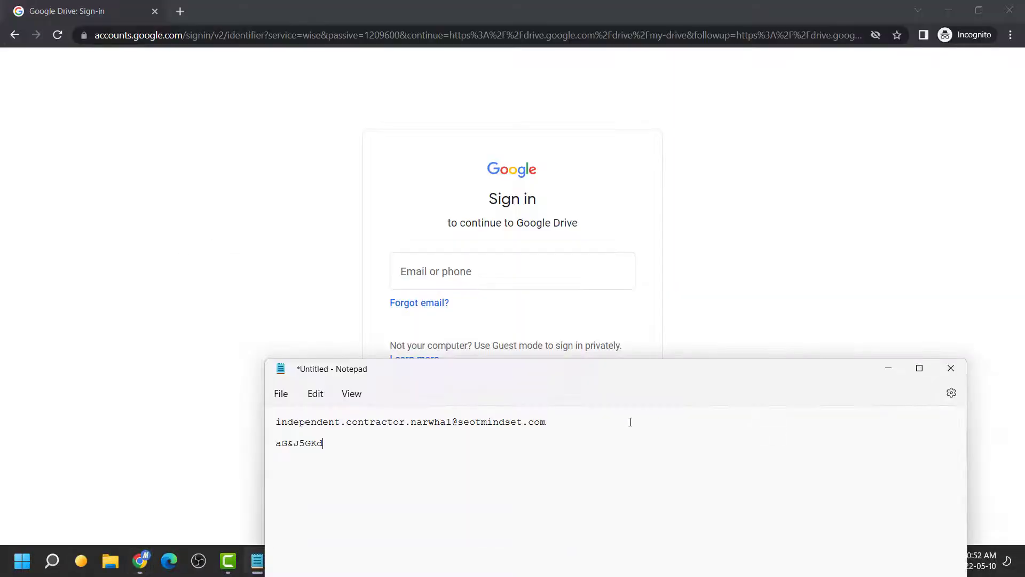
triple_click(543, 425)
key(ctrl+c)
click(542, 267)
key(ctrl+v)
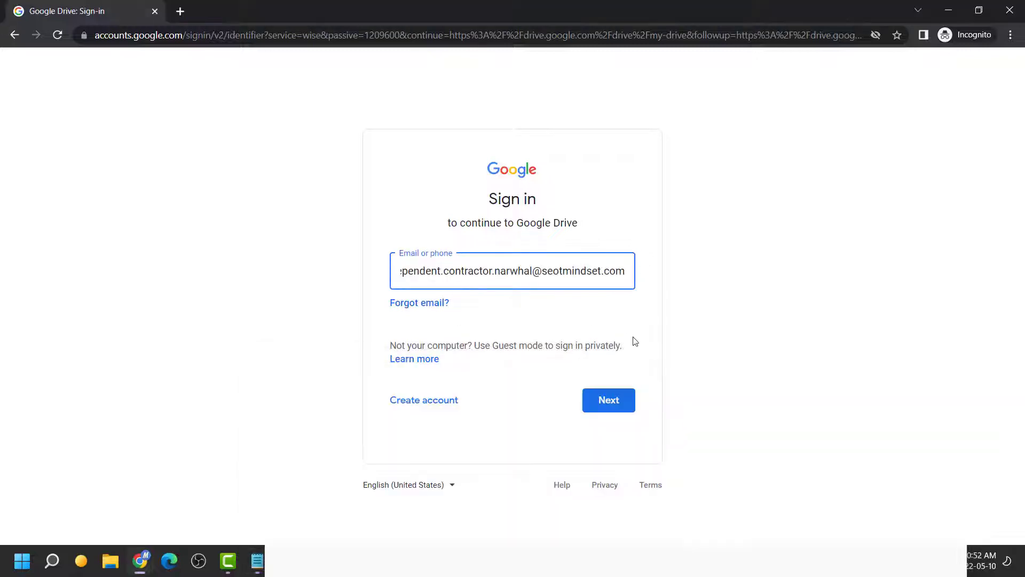
click(602, 402)
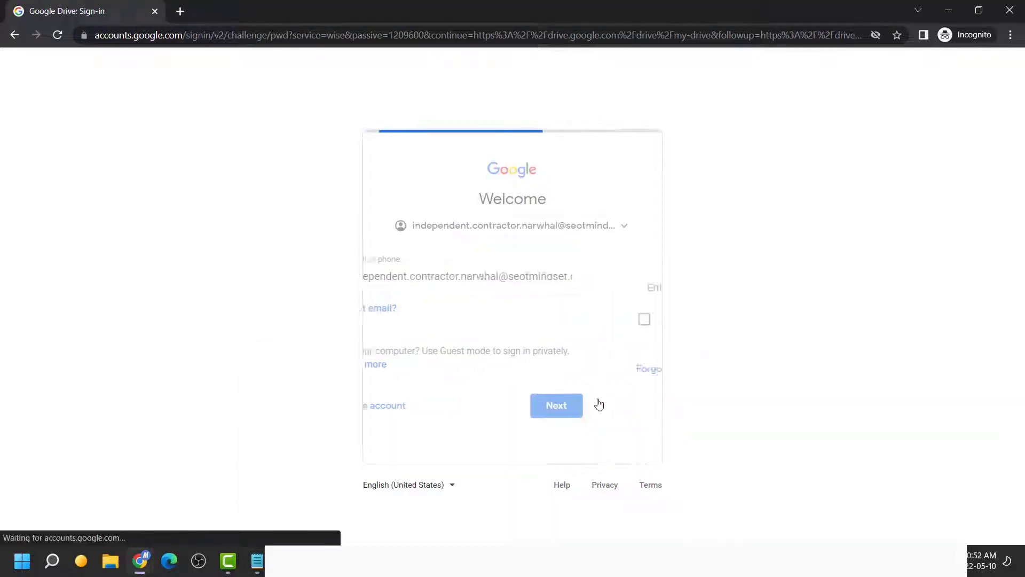
Sign in with the account password from the notes, then set and confirm a new password
key(alt+Tab)
key(alt+Tab)
key(alt+Tab)
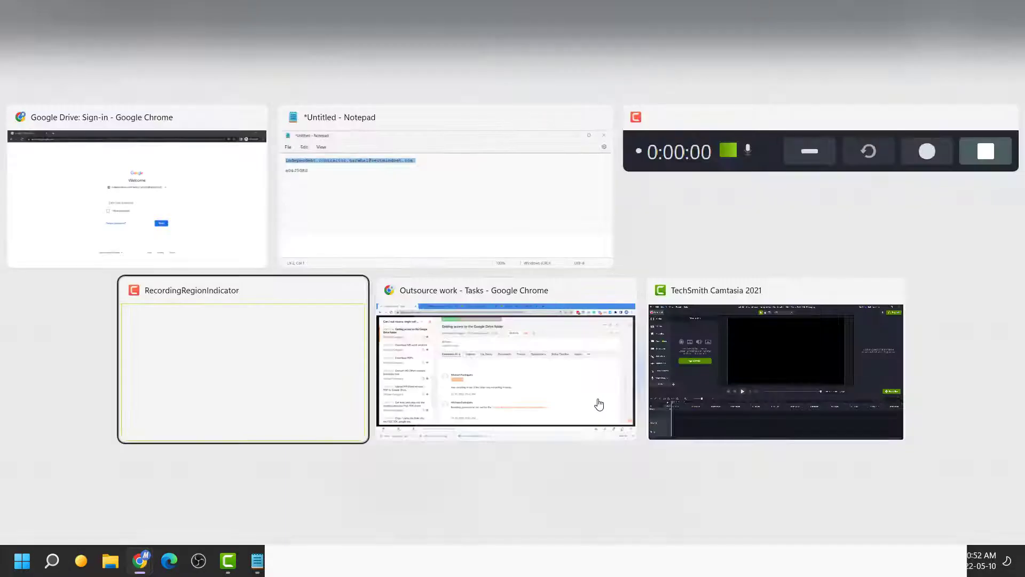
key(alt+Tab)
key(alt+Up)
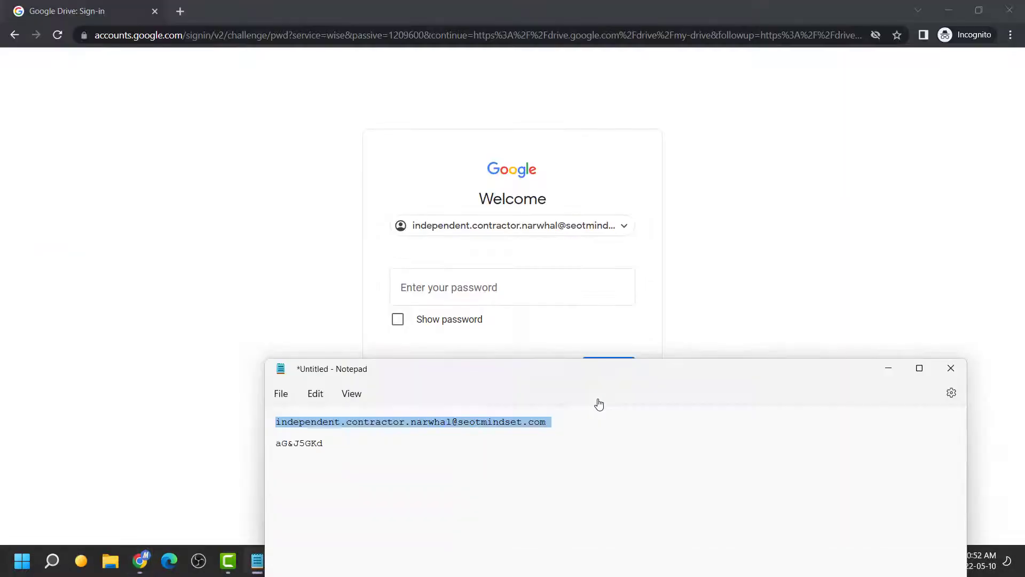
double_click(299, 443)
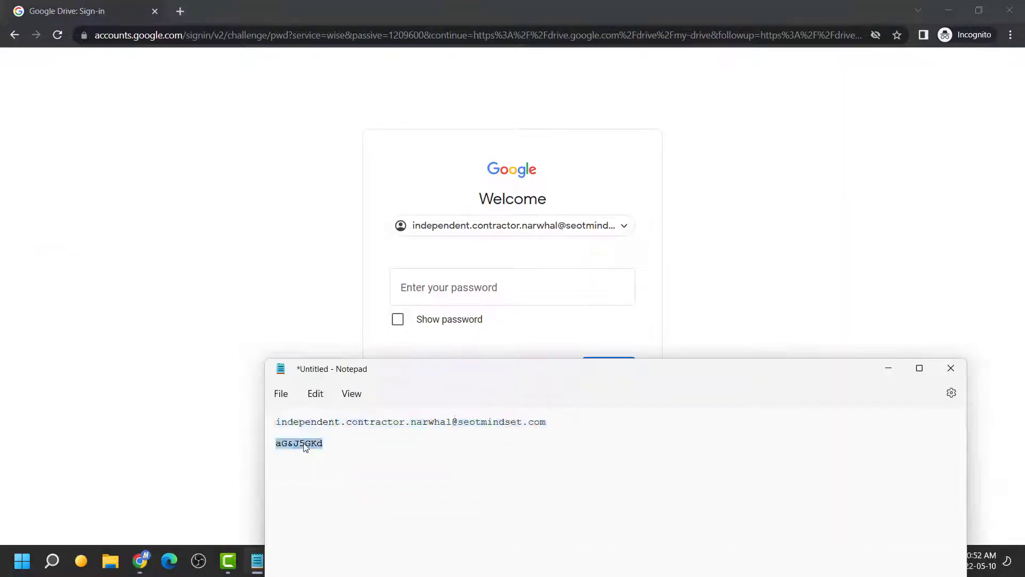
click(506, 281)
key(ctrl+v)
click(630, 369)
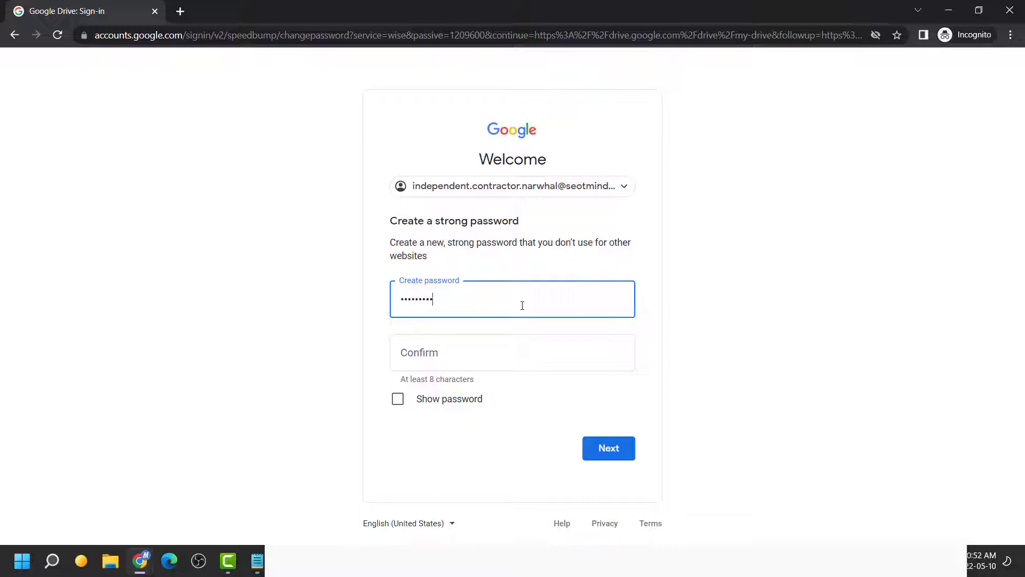
click(504, 351)
key(ctrl+v)
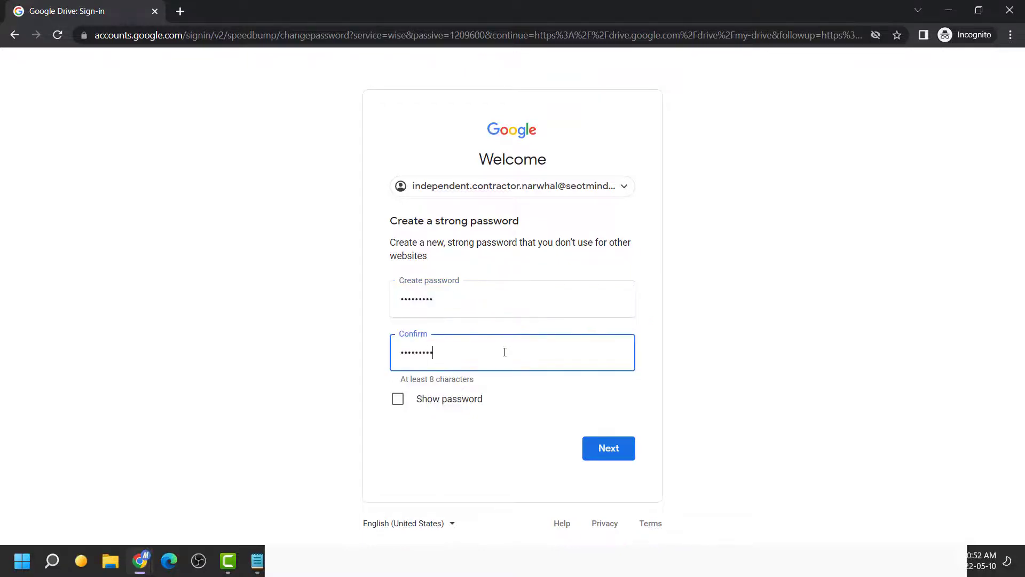
click(608, 448)
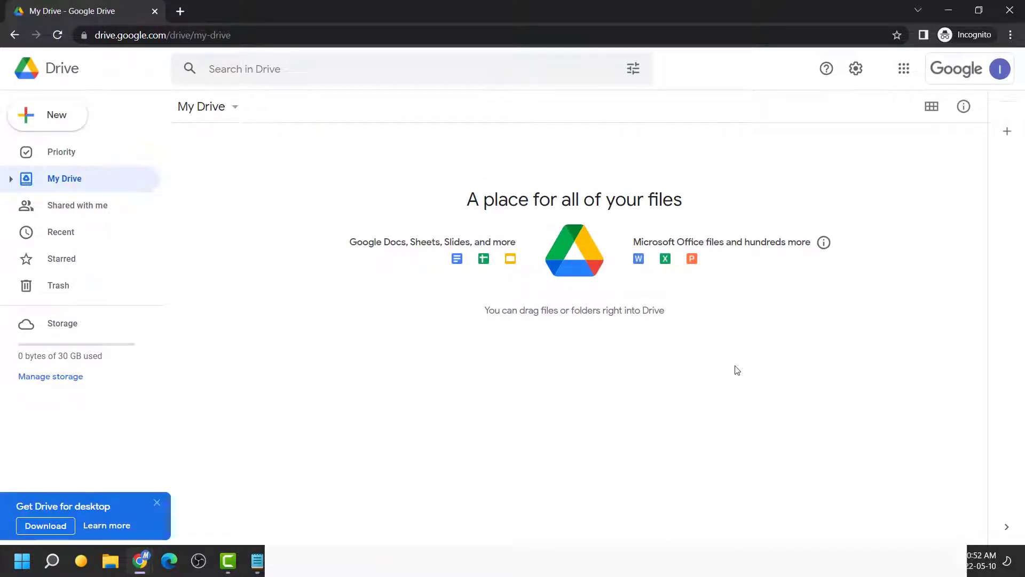
Open the shared SPF links - Article 002 Utility Bills folder from Shared with me, then open a new incognito tab
click(104, 206)
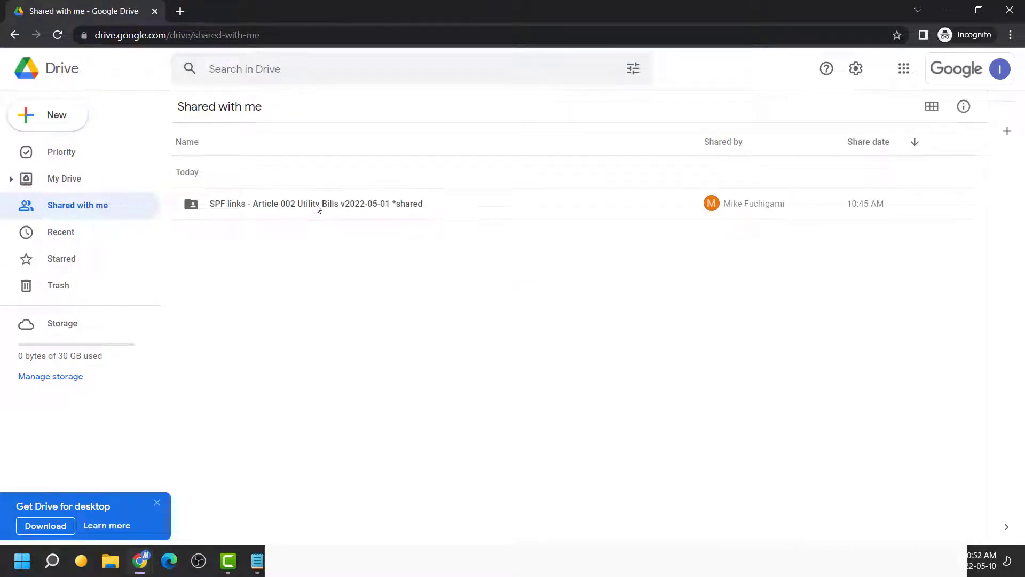
double_click(317, 206)
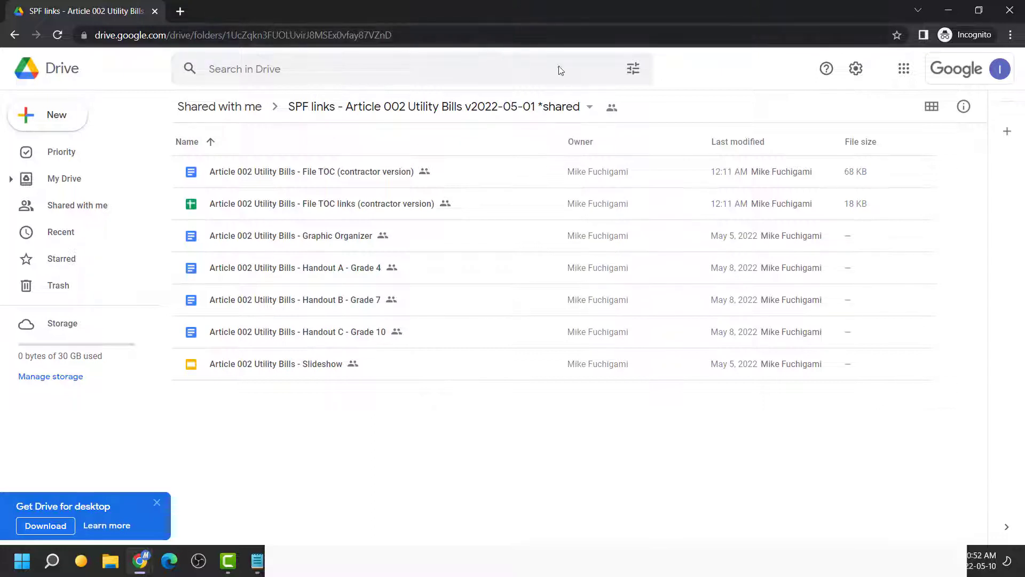
click(903, 72)
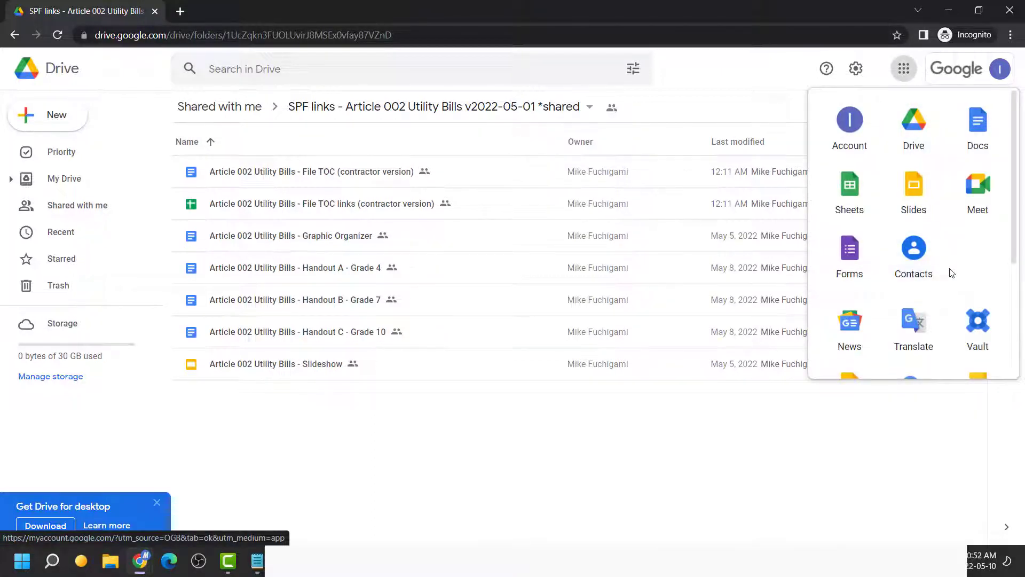
scroll(952, 273, down, 3)
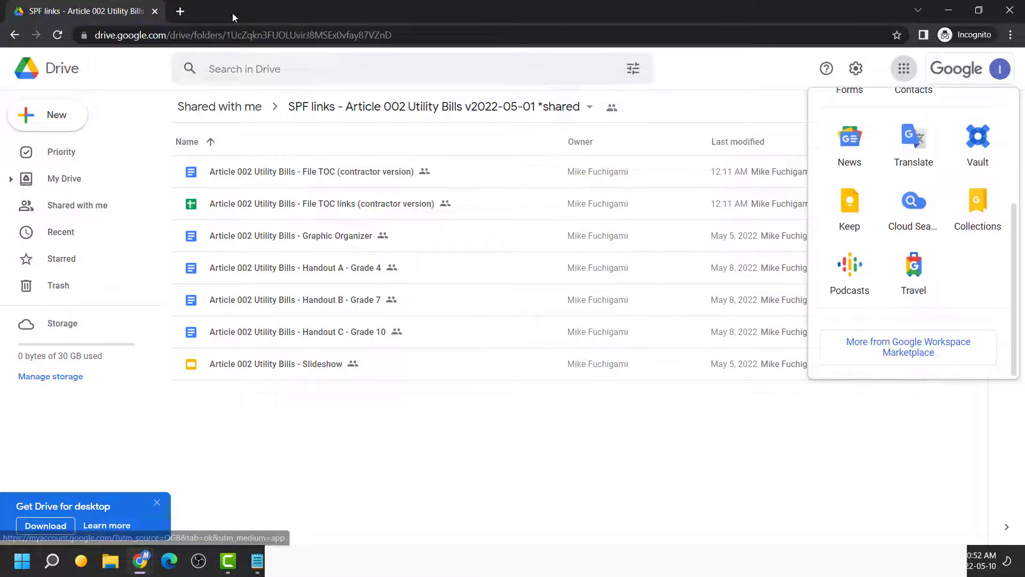
click(180, 11)
Load gmail.com, see that the account has no Gmail access, and open Google Drive from the apps grid
text(gmail.)
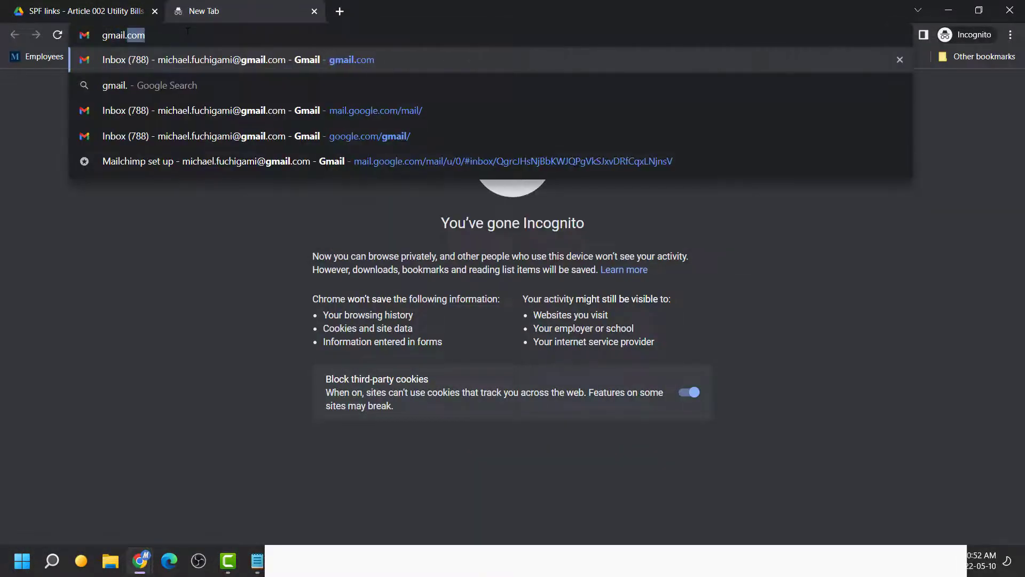
key(Return)
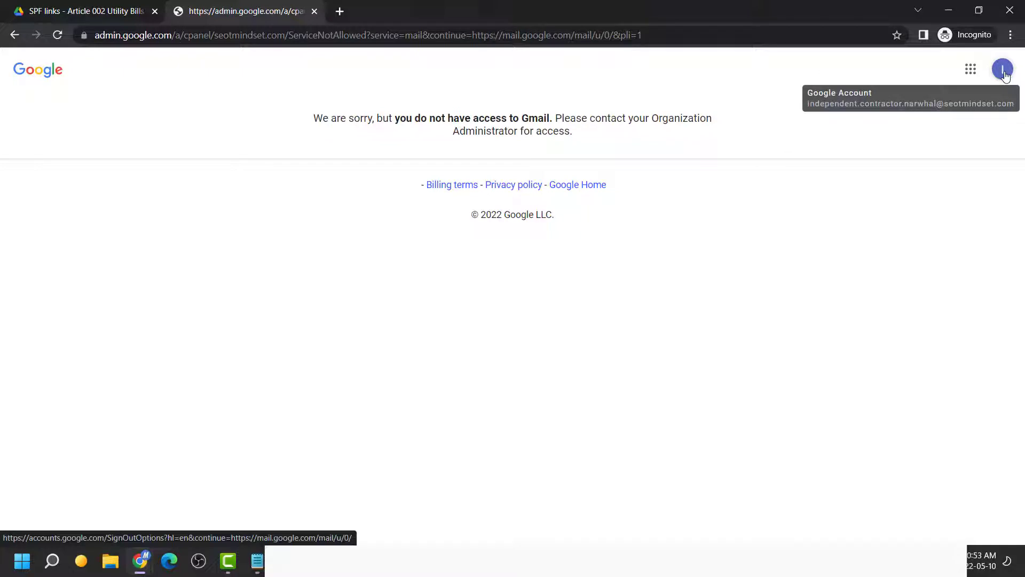
click(972, 74)
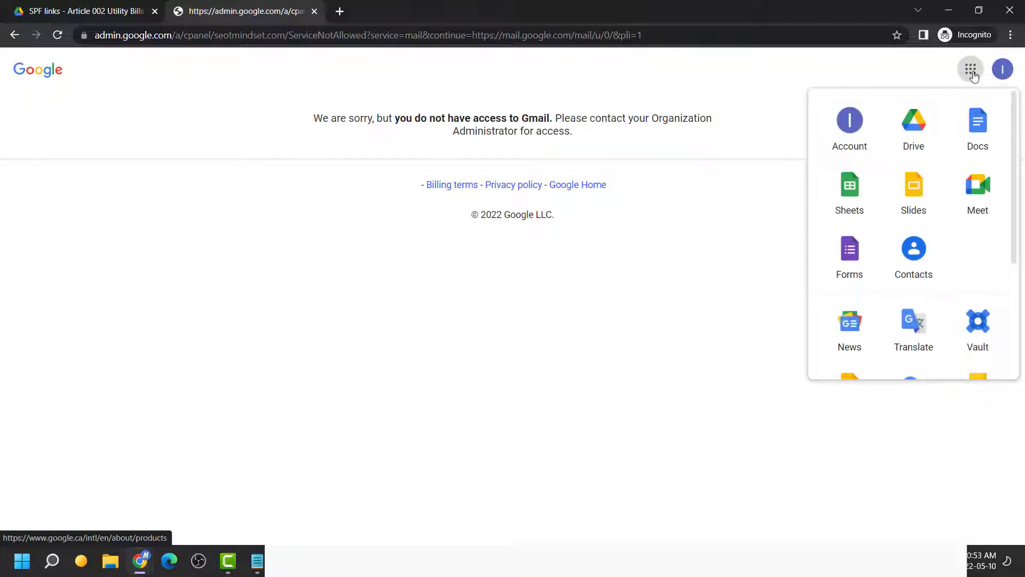
click(916, 146)
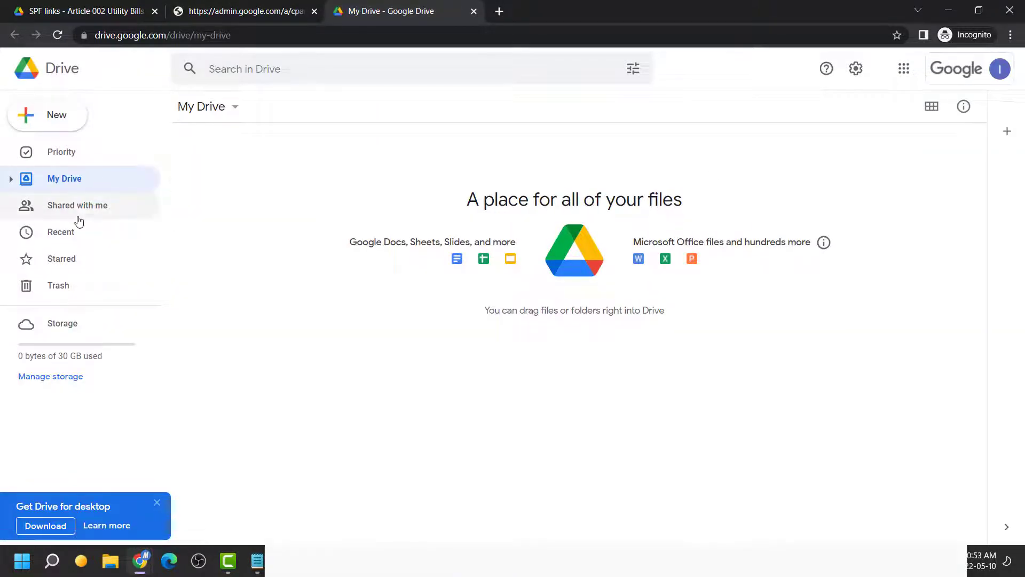
Open the shared SPF links folder from Shared with me and show its seven files in list view
click(77, 208)
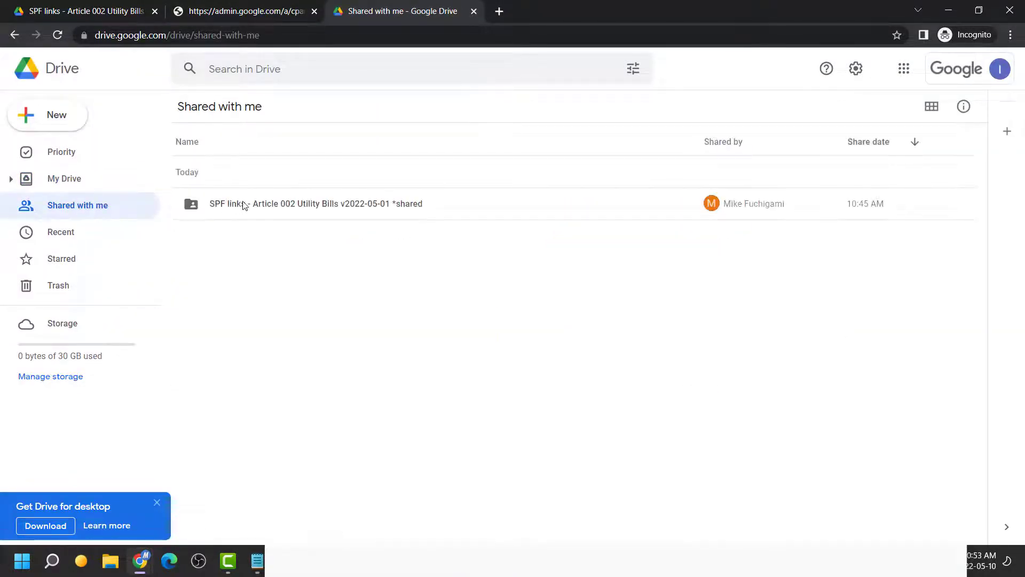
double_click(243, 204)
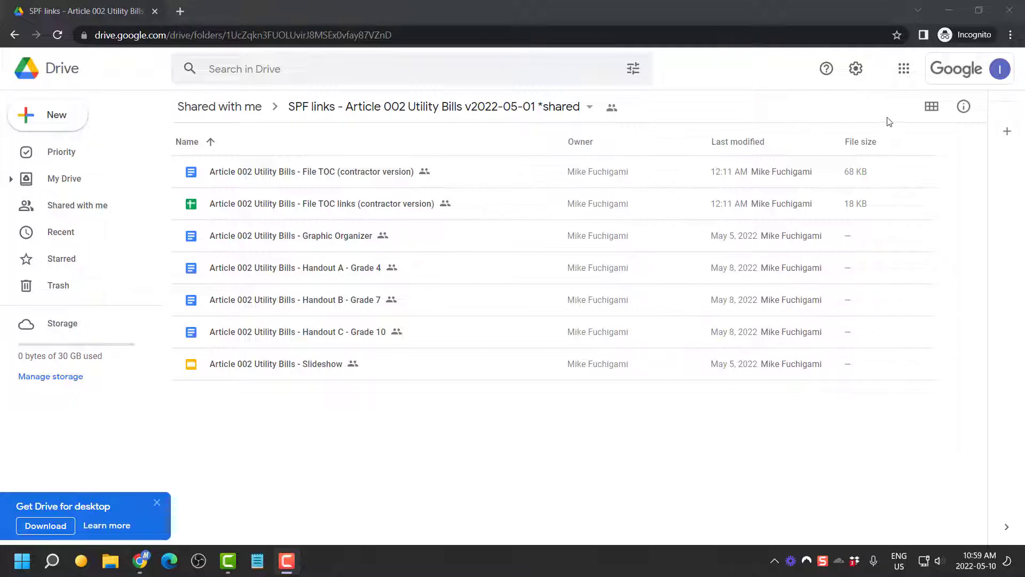
click(931, 106)
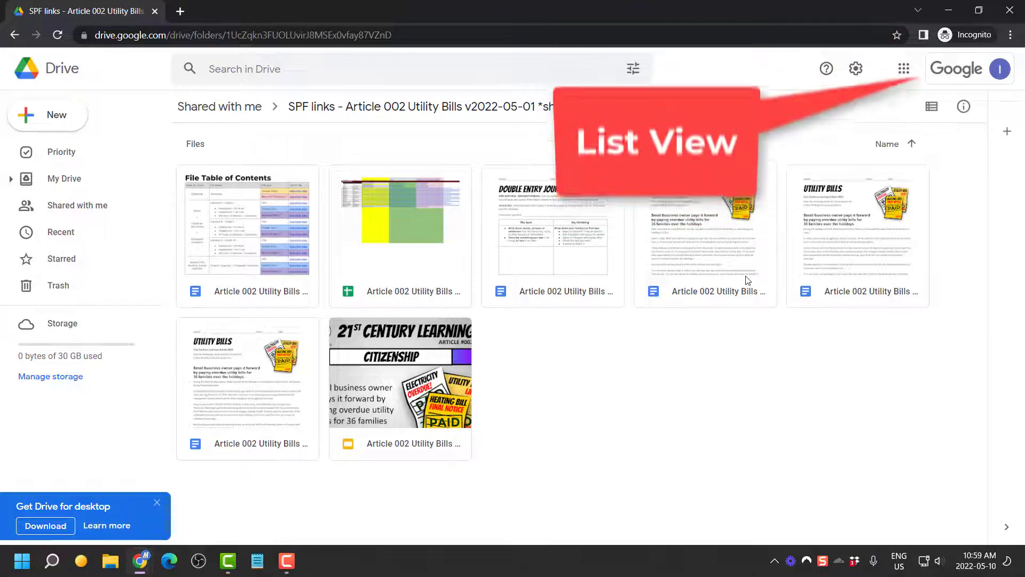
click(932, 106)
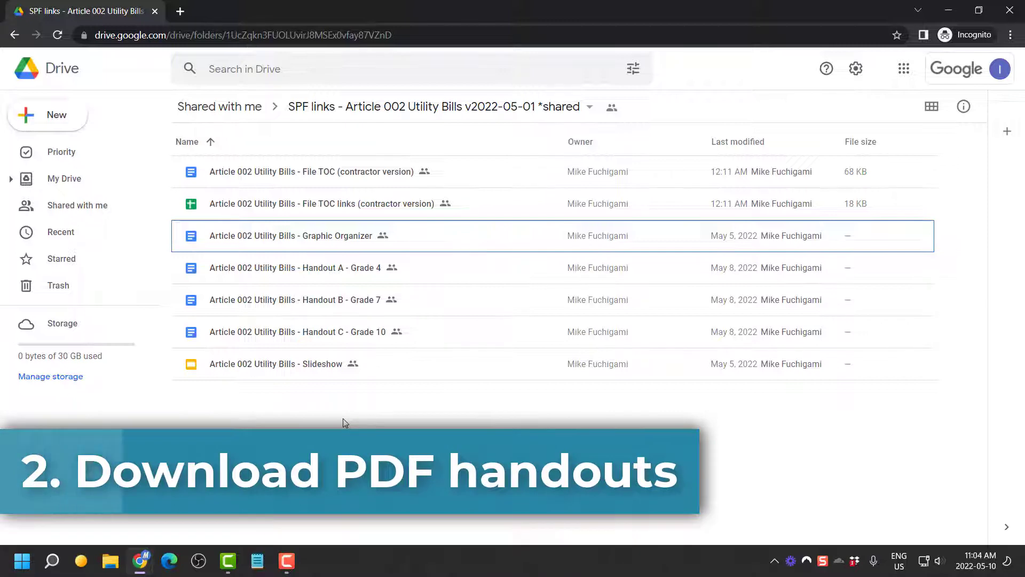
Open the Article 002 Utility Bills - Graphic Organizer document from the folder's file list
click(469, 184)
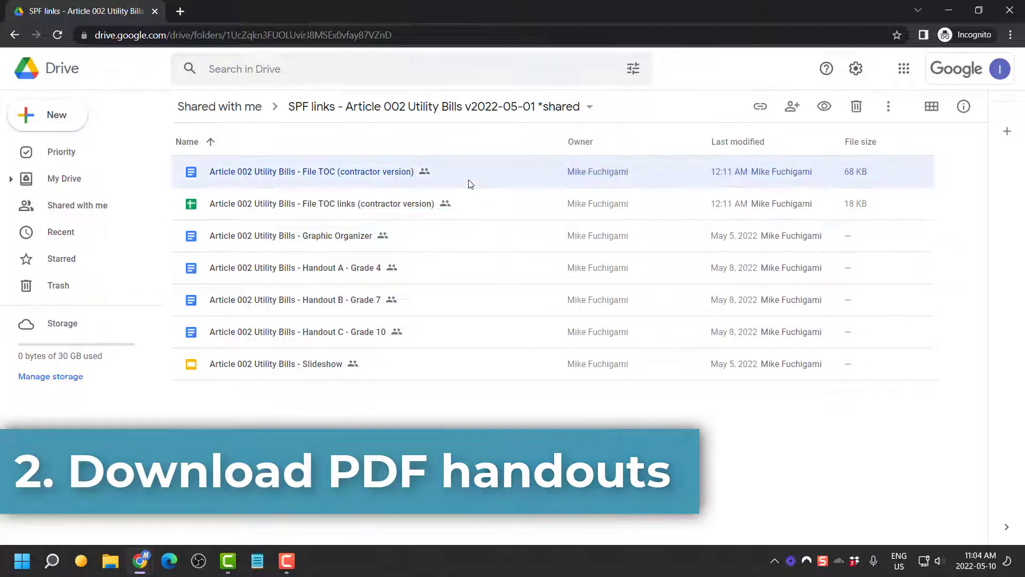
click(471, 216)
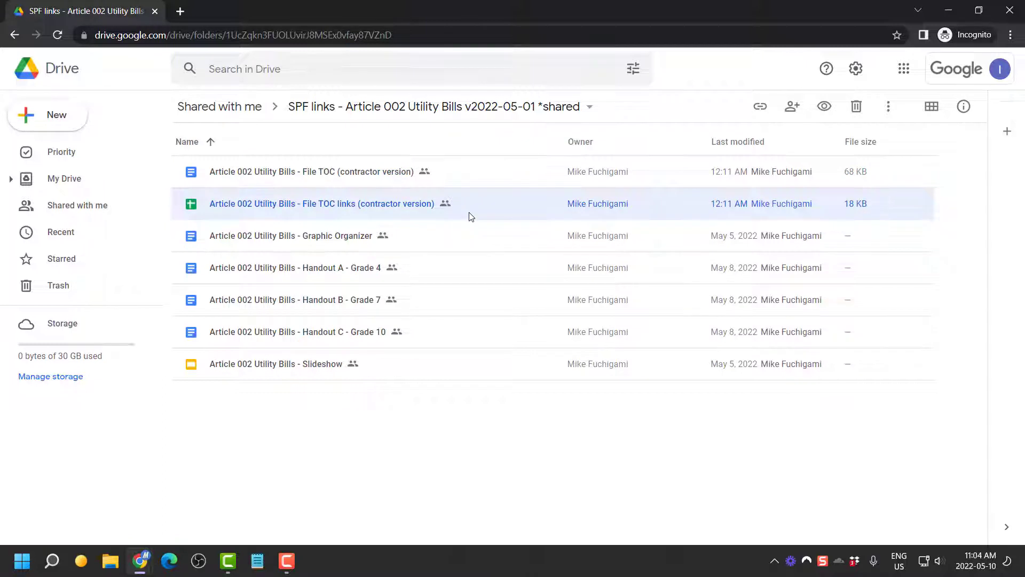
click(460, 240)
click(450, 265)
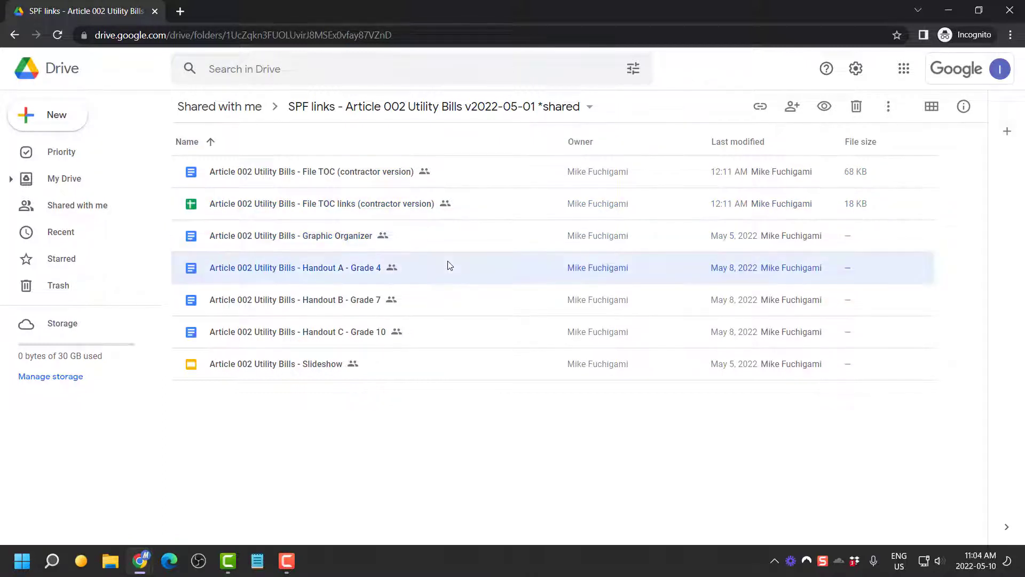
click(436, 240)
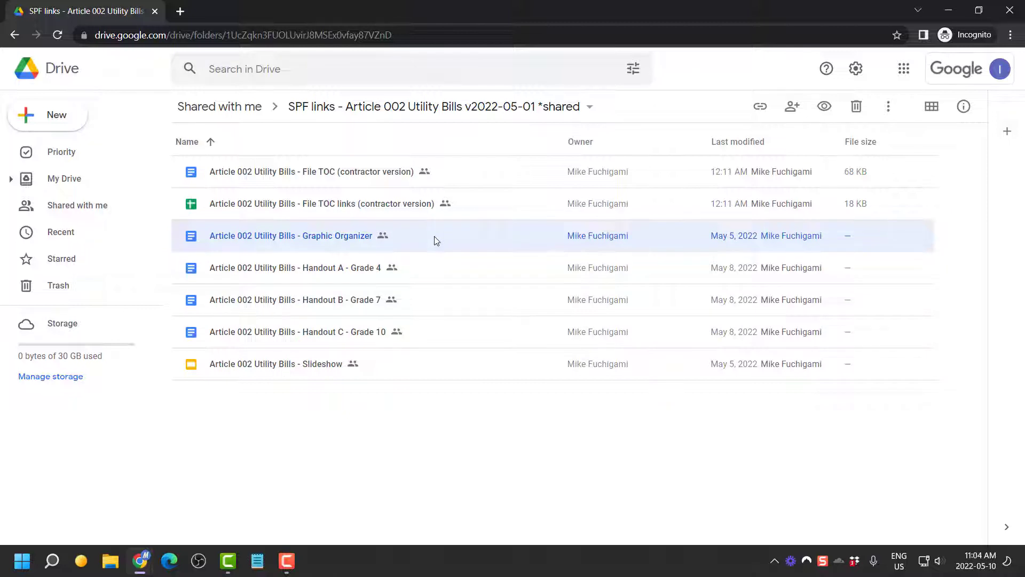
double_click(352, 241)
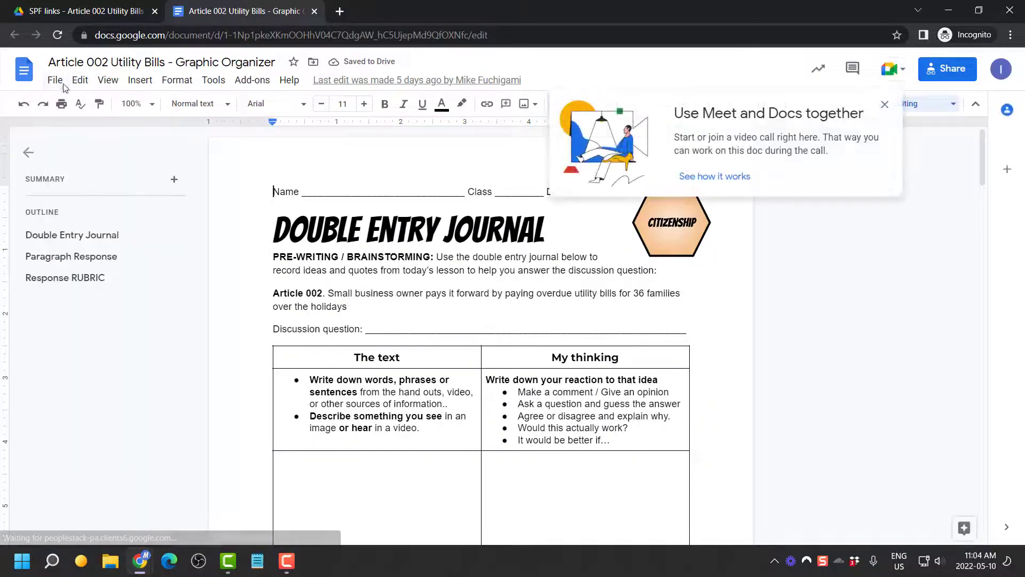
Download the Graphic Organizer as a PDF into the Tutorial folder and open the saved file
click(56, 80)
mouse_move(93, 234)
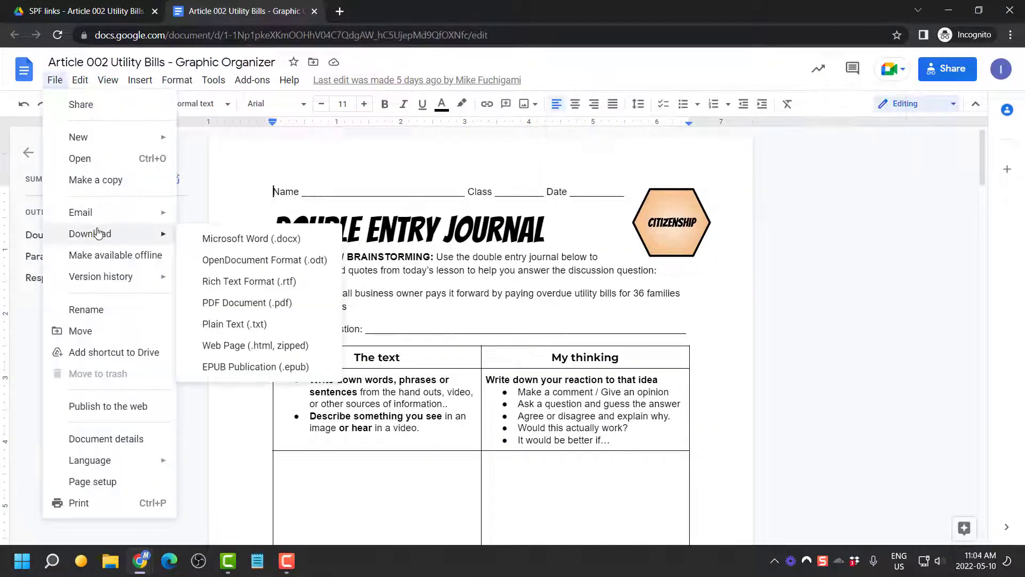
click(217, 312)
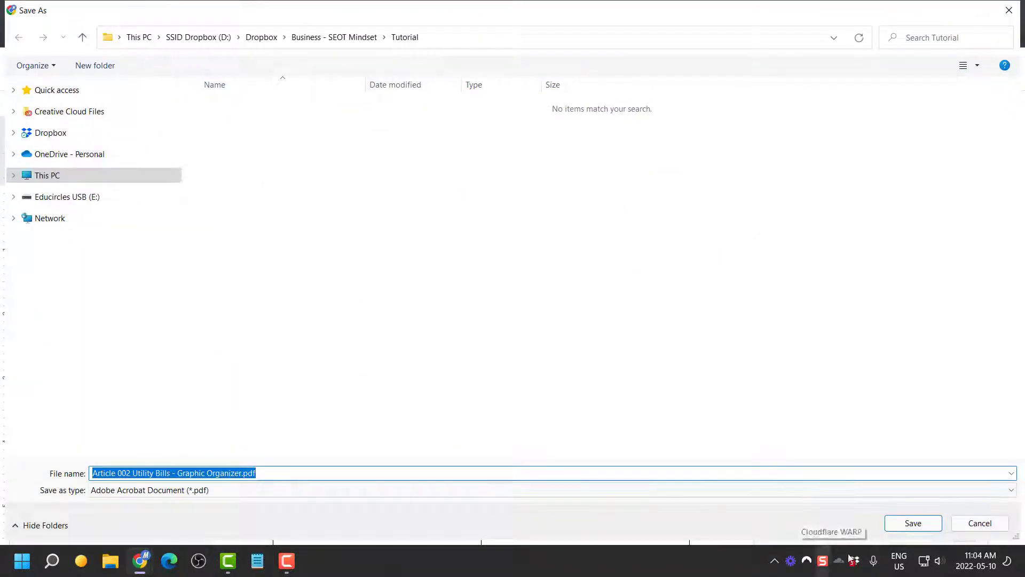
click(902, 523)
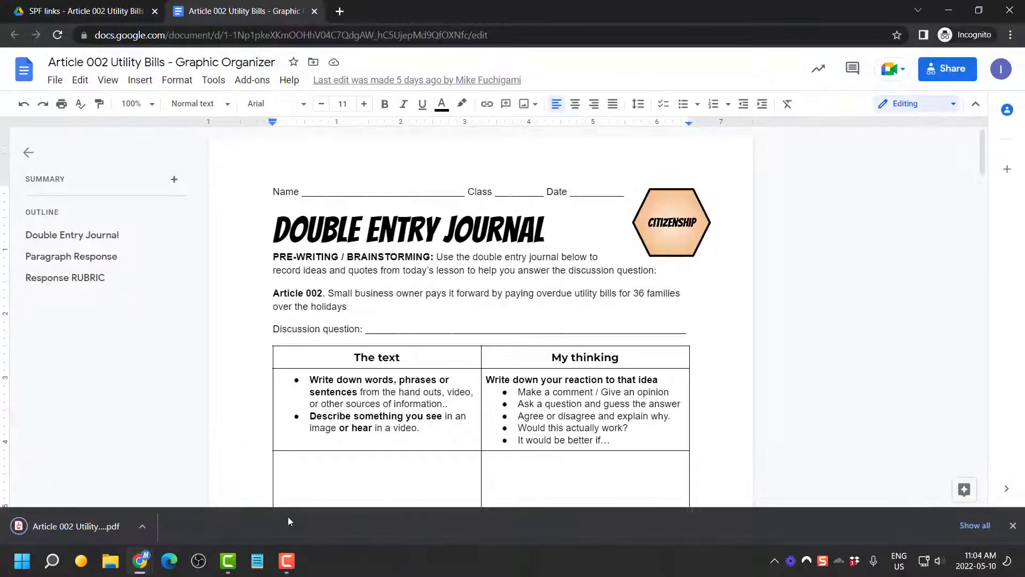
click(89, 523)
Scroll through the 4-page PDF, then set the Google Doc's zoom to 50% for comparison
scroll(563, 382, down, 5)
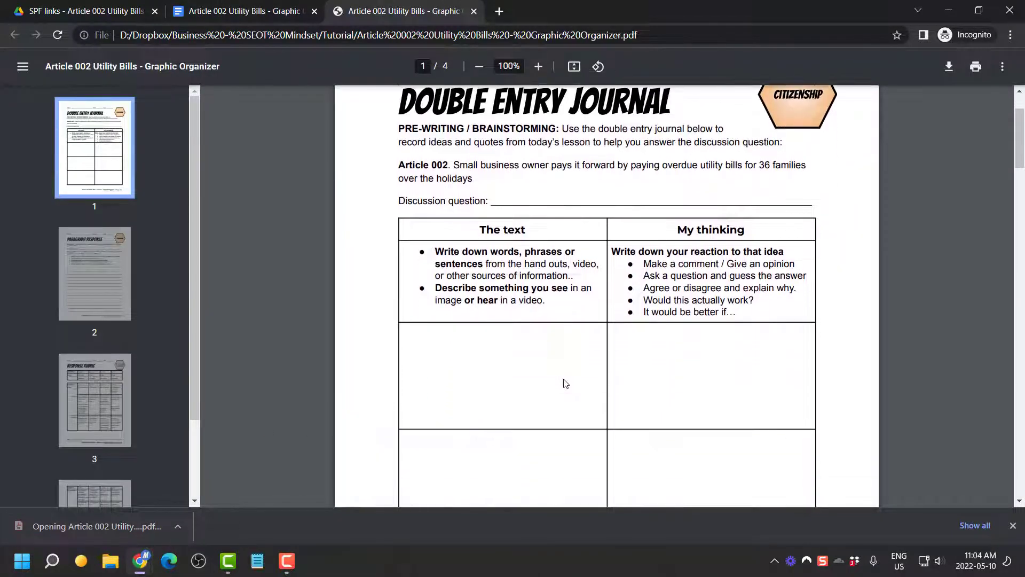
scroll(88, 296, down, 2)
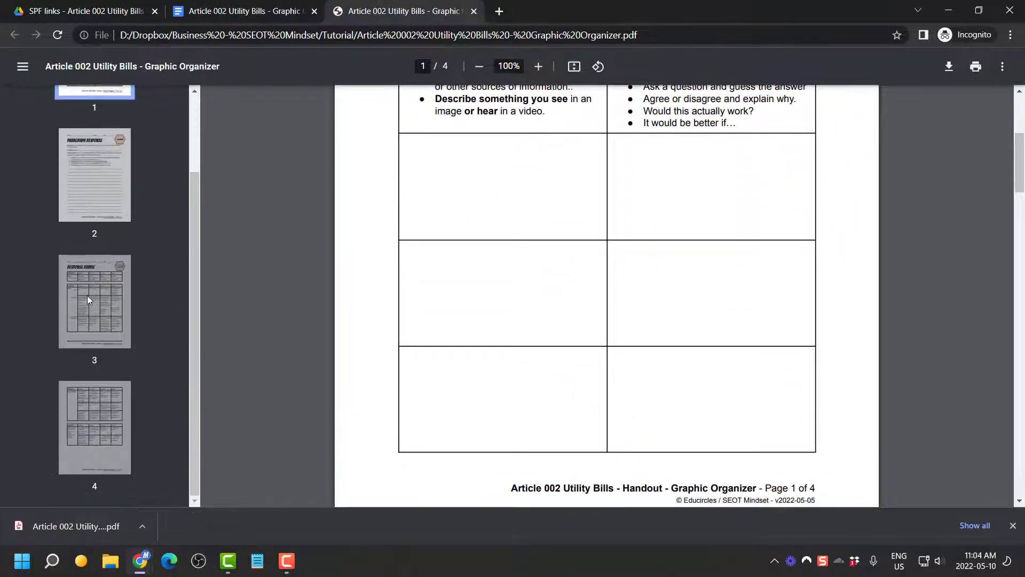
click(265, 12)
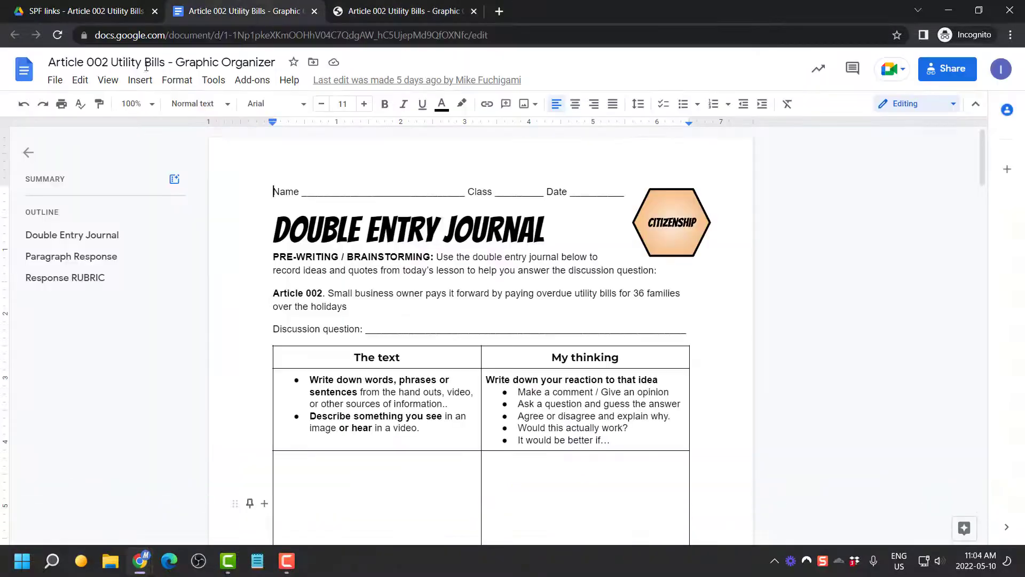
click(133, 104)
click(137, 138)
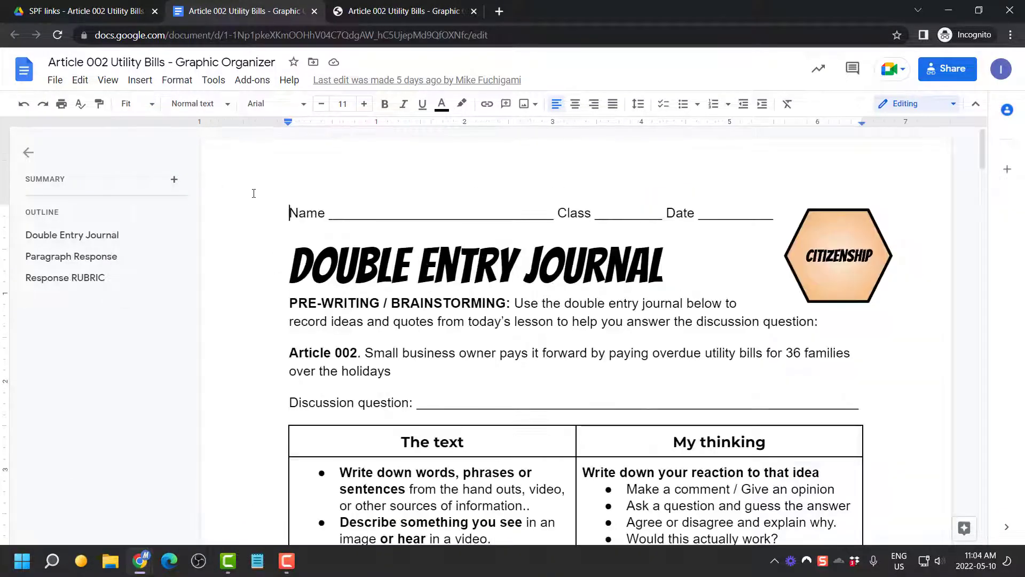
click(151, 104)
click(138, 160)
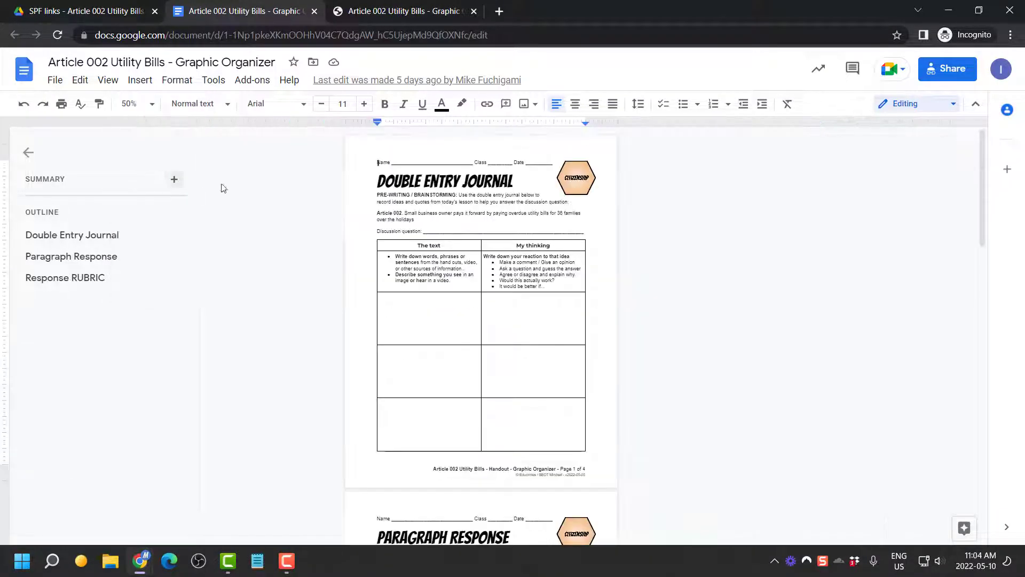
Compare the PDF pages against the Google Doc, then return to the shared Drive folder
scroll(351, 231, down, 10)
scroll(352, 231, down, 4)
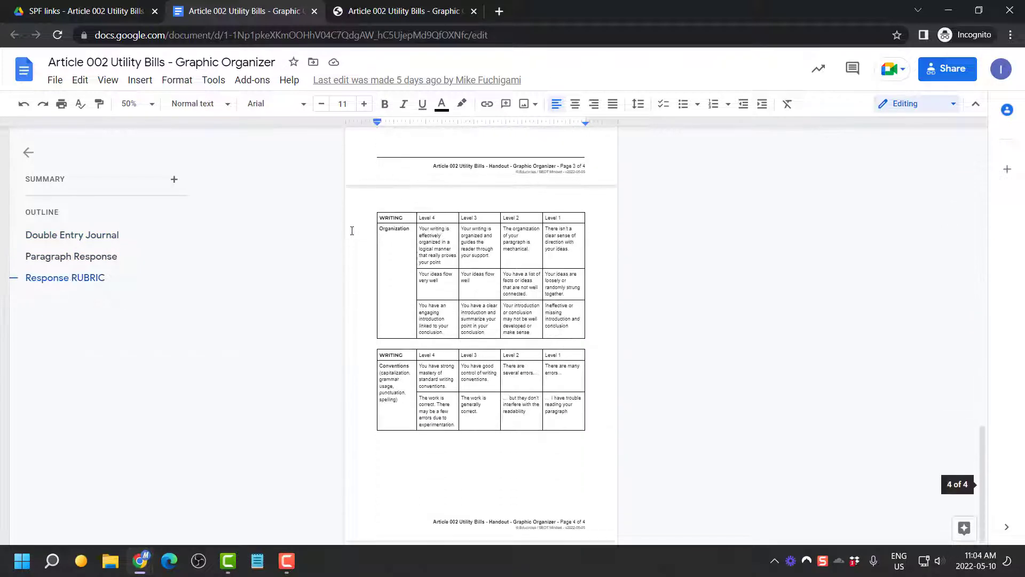
click(424, 7)
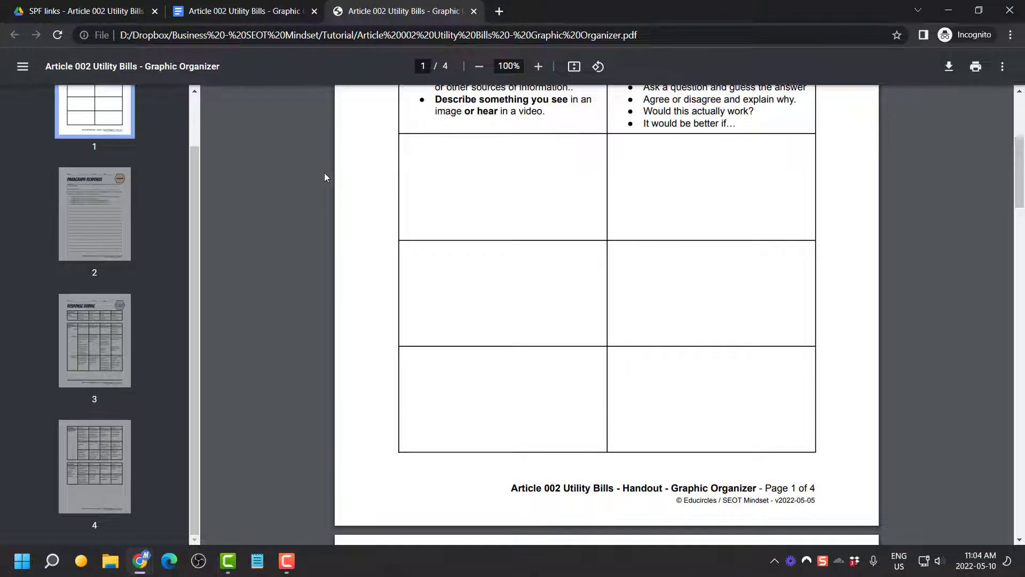
scroll(116, 479, up, 2)
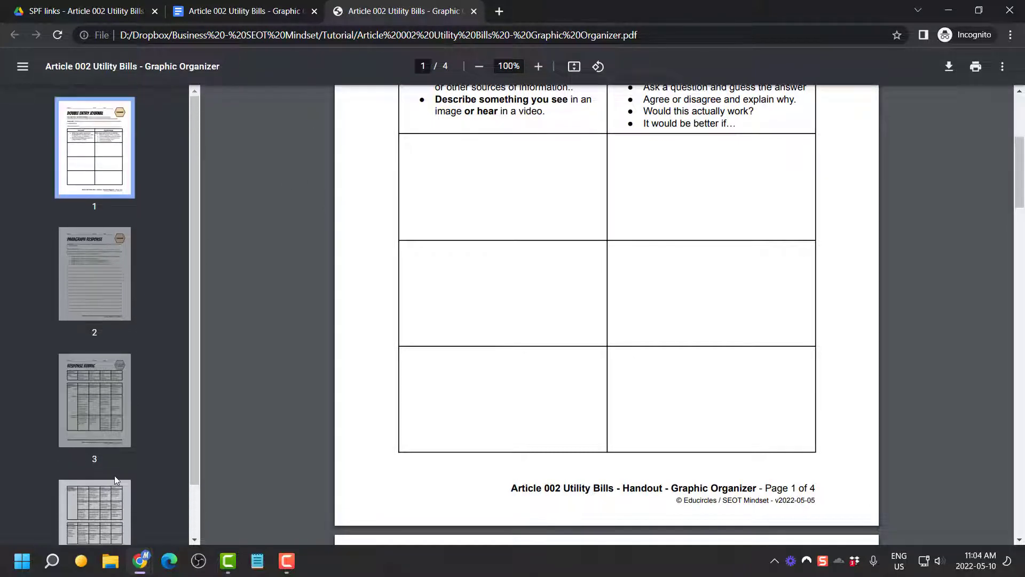
click(240, 11)
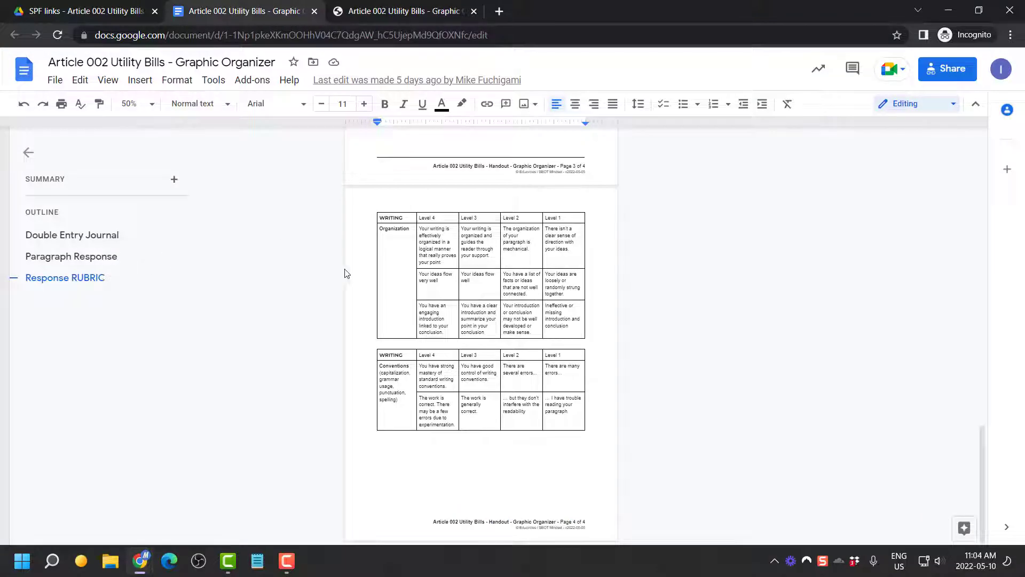
scroll(426, 366, up, 10)
scroll(425, 366, up, 5)
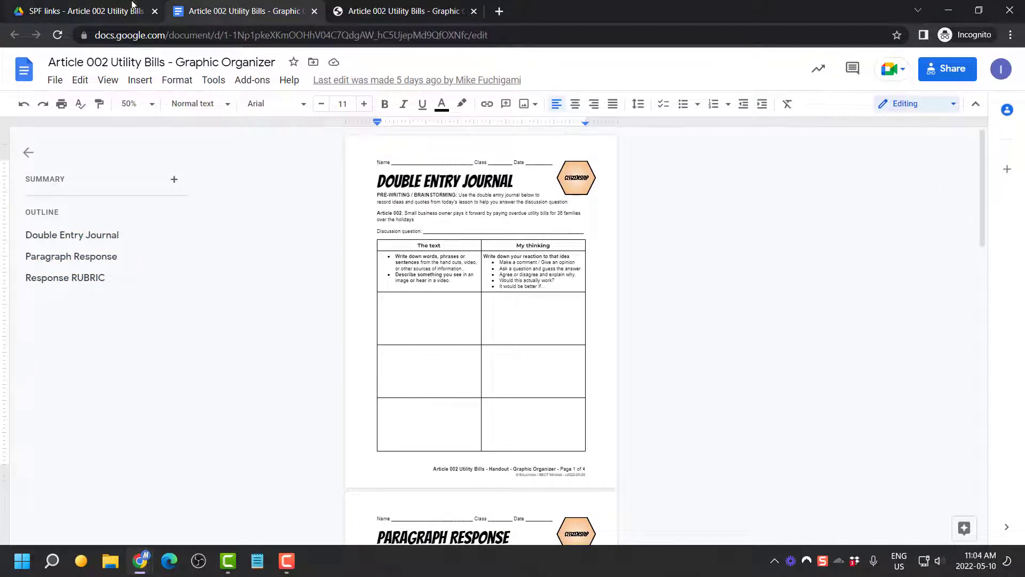
click(113, 15)
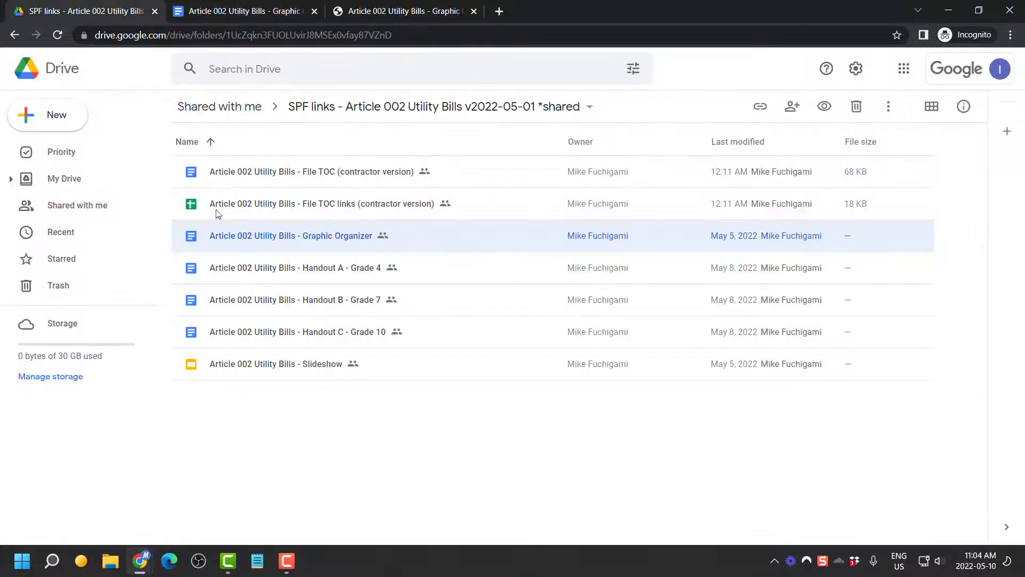
Open Handout A - Grade 4 and save it as a PDF in the Tutorial folder
double_click(267, 269)
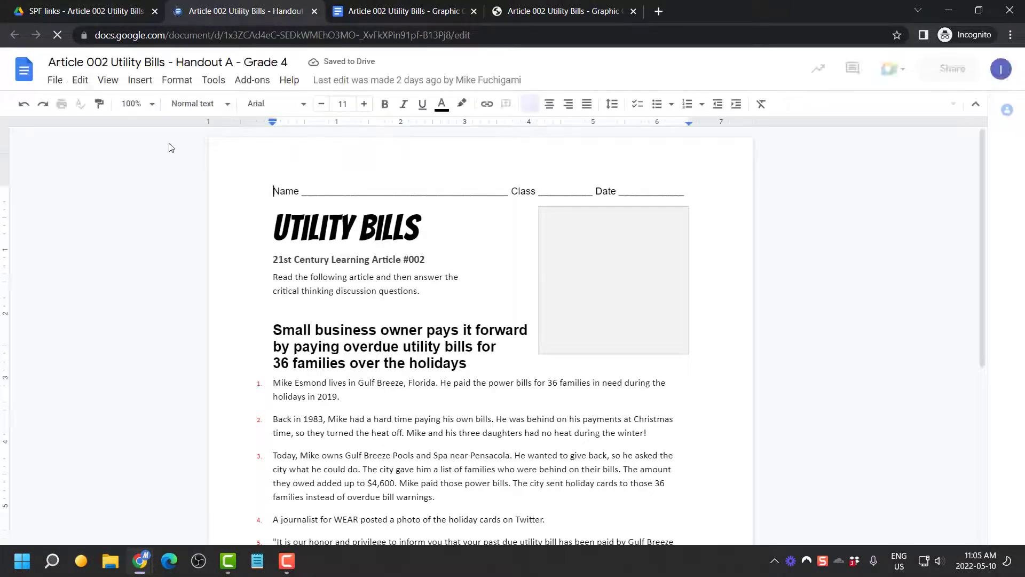
click(57, 80)
mouse_move(99, 235)
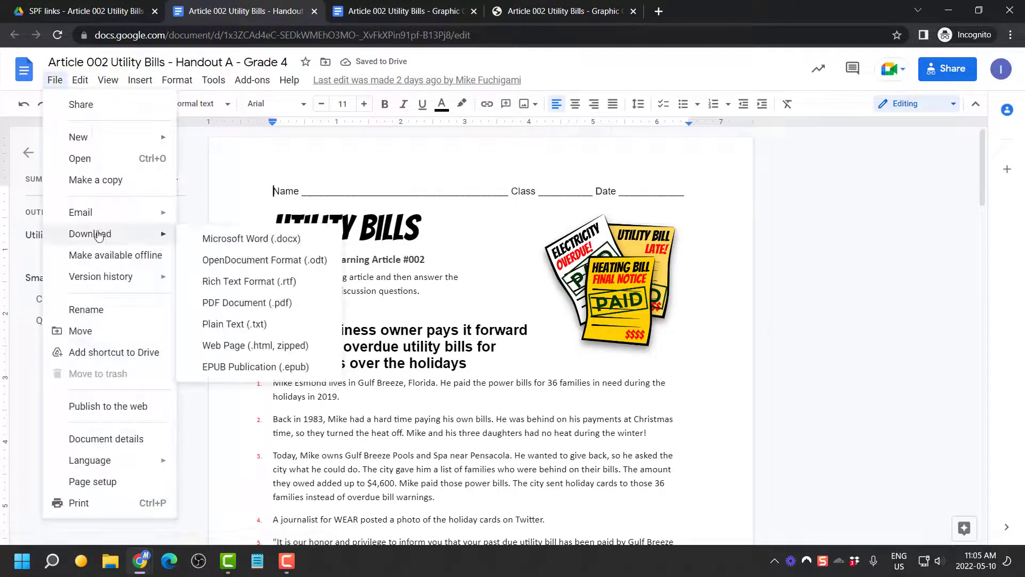
click(270, 302)
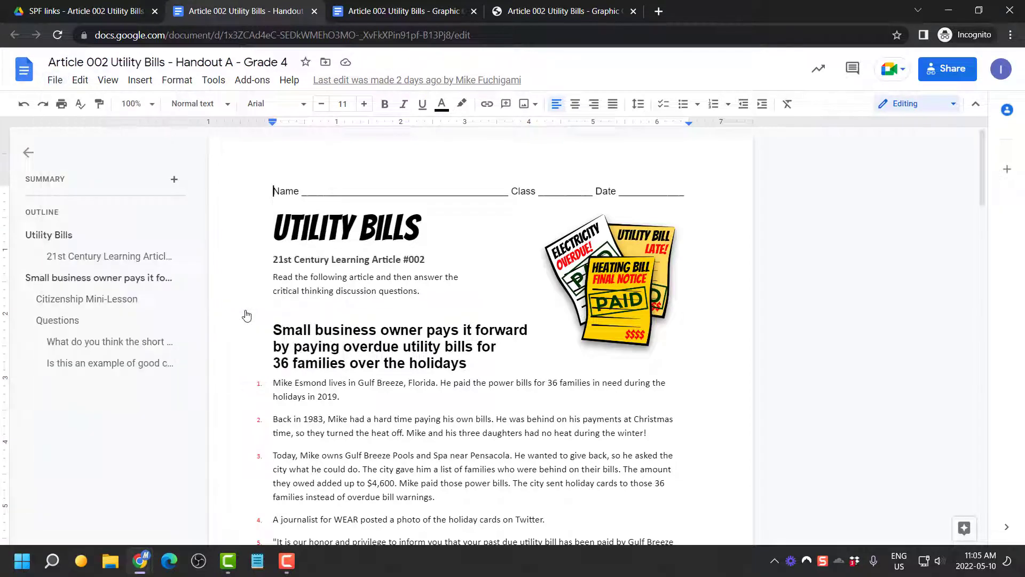
key(Return)
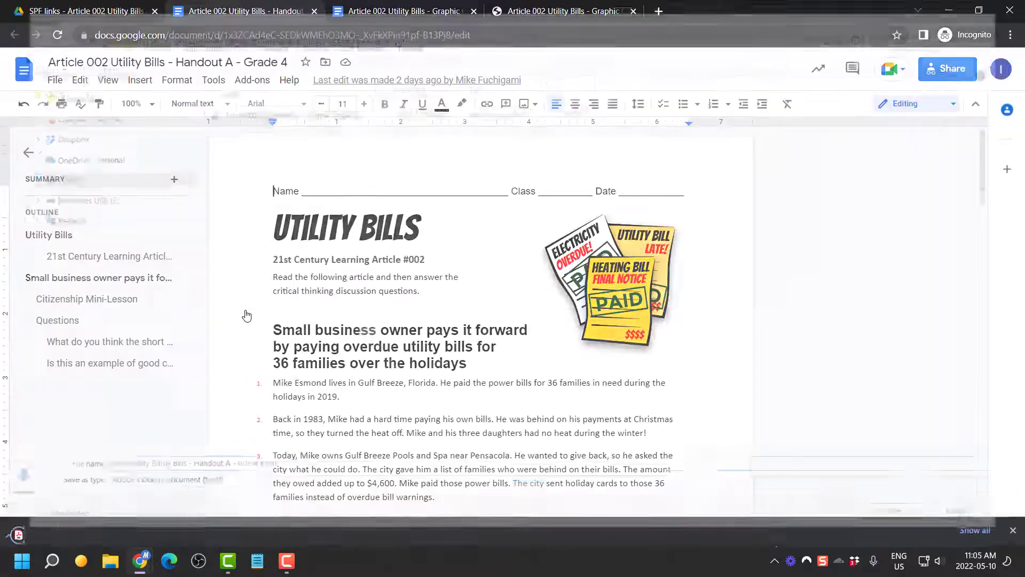
click(75, 526)
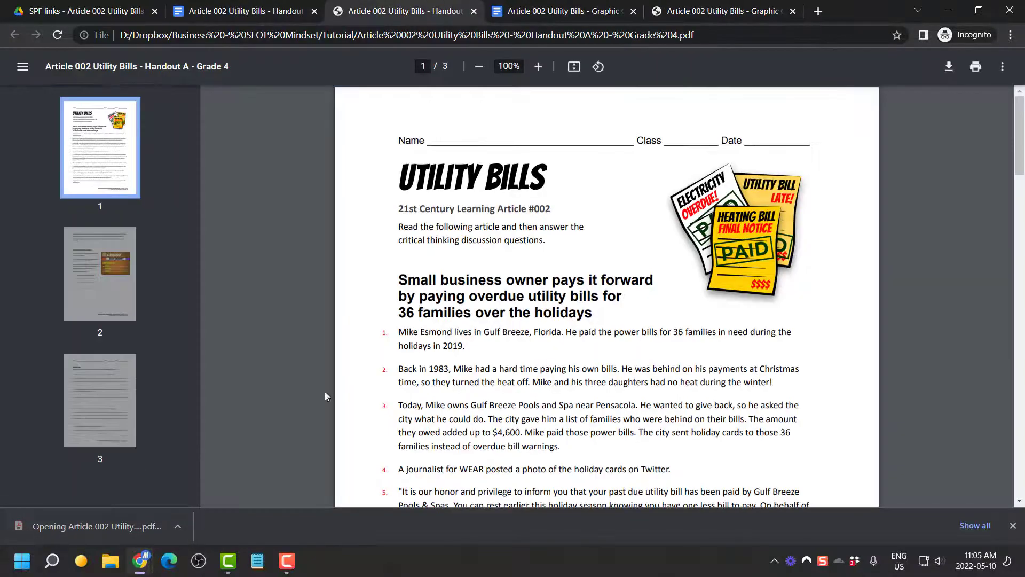
Check the 3-page PDF against the Doc at 50% zoom, then return to the Drive folder
scroll(509, 383, down, 12)
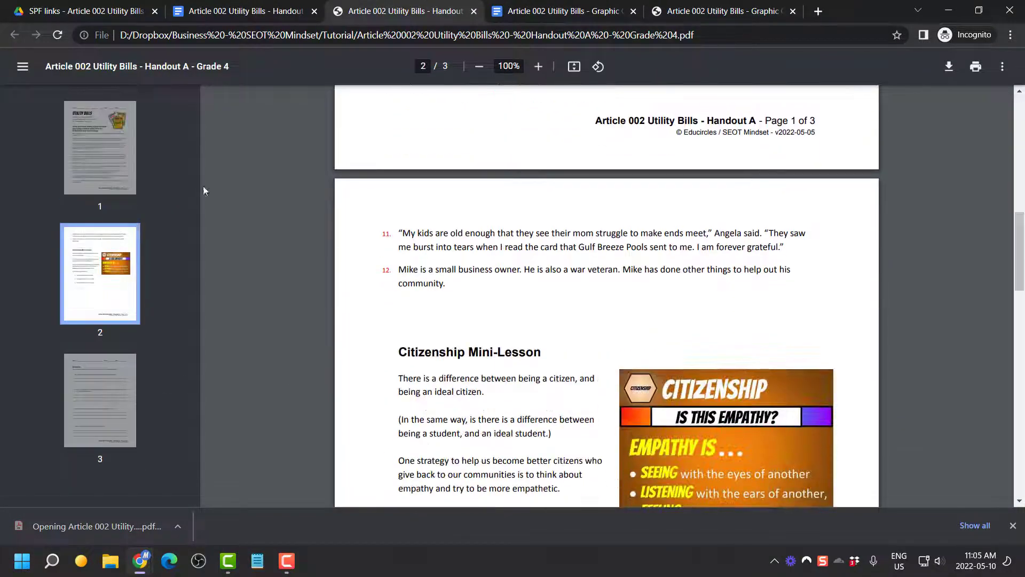
click(233, 20)
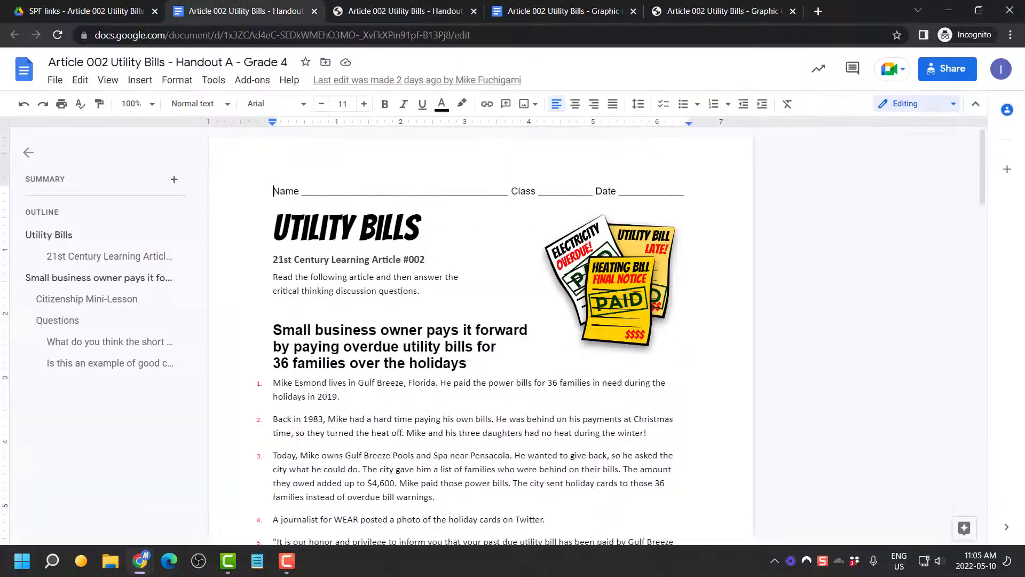
click(133, 104)
click(132, 159)
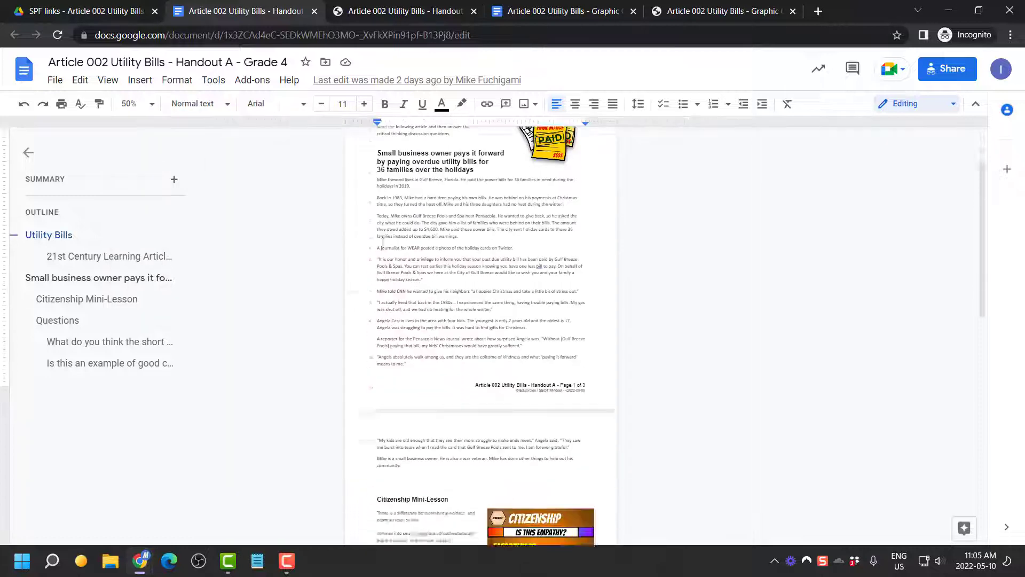
scroll(382, 241, down, 5)
click(128, 10)
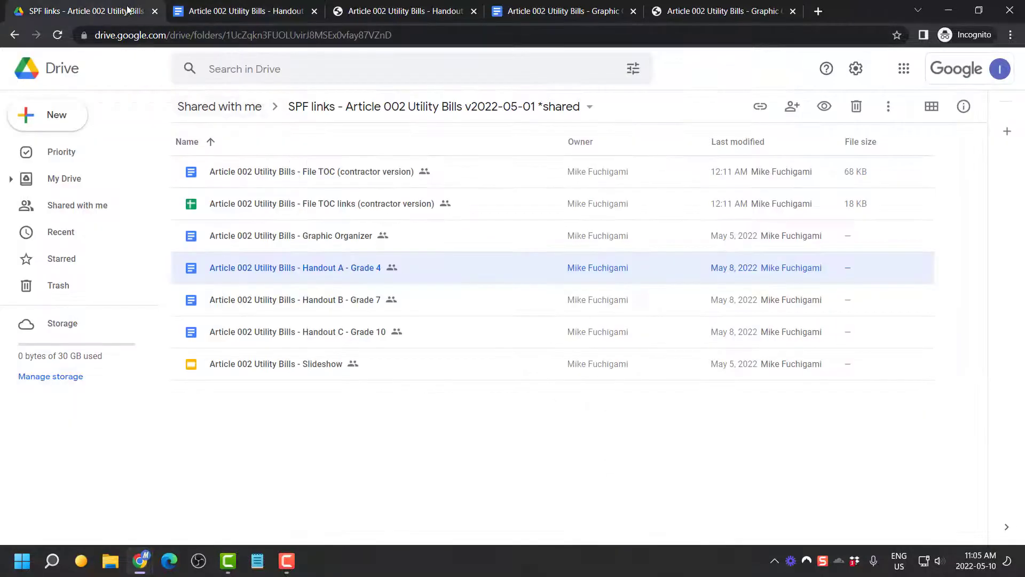
Open Handout B - Grade 7, close the four tabs to its right, and save it as a PDF
double_click(304, 299)
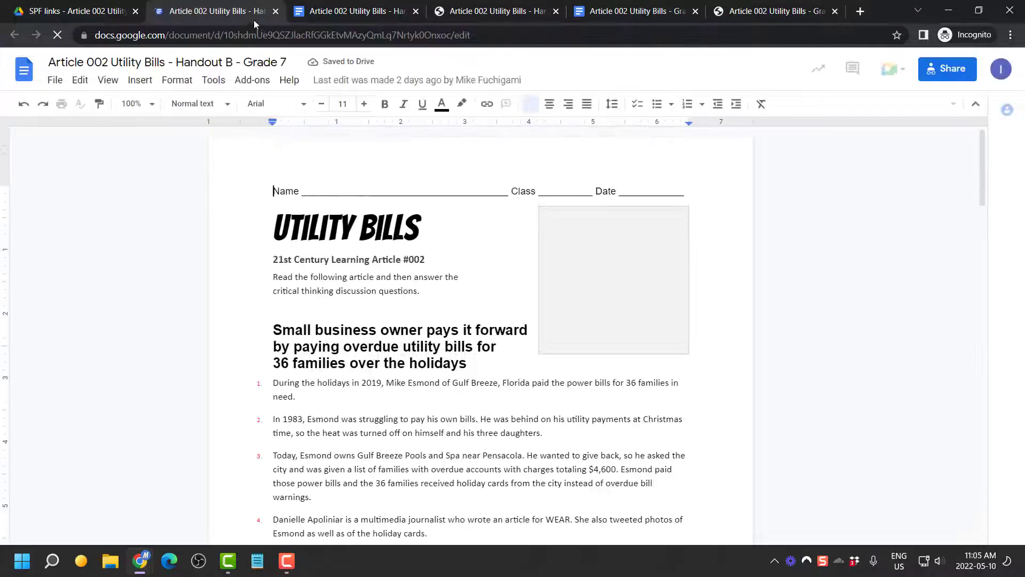
right_click(248, 12)
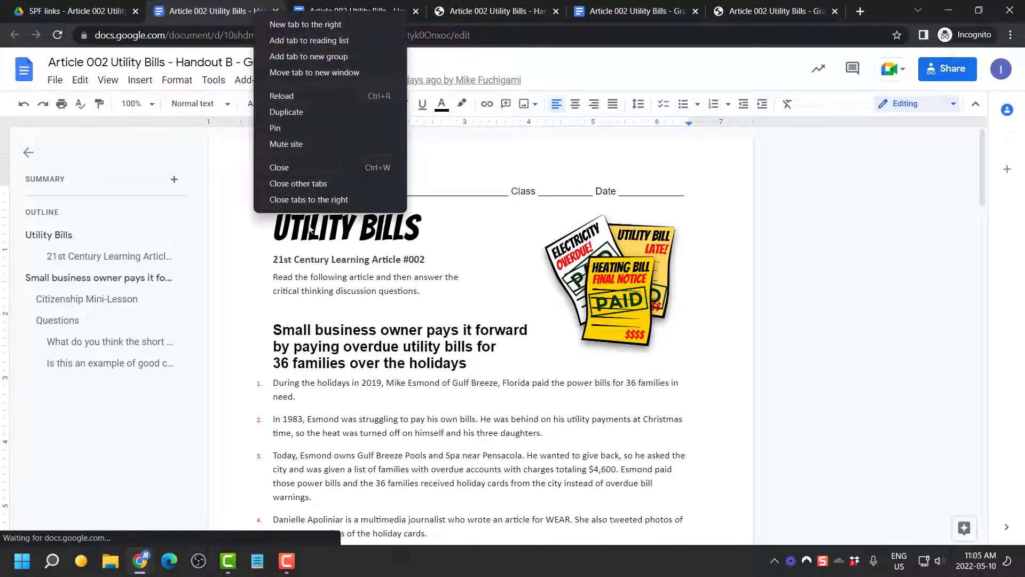
click(315, 197)
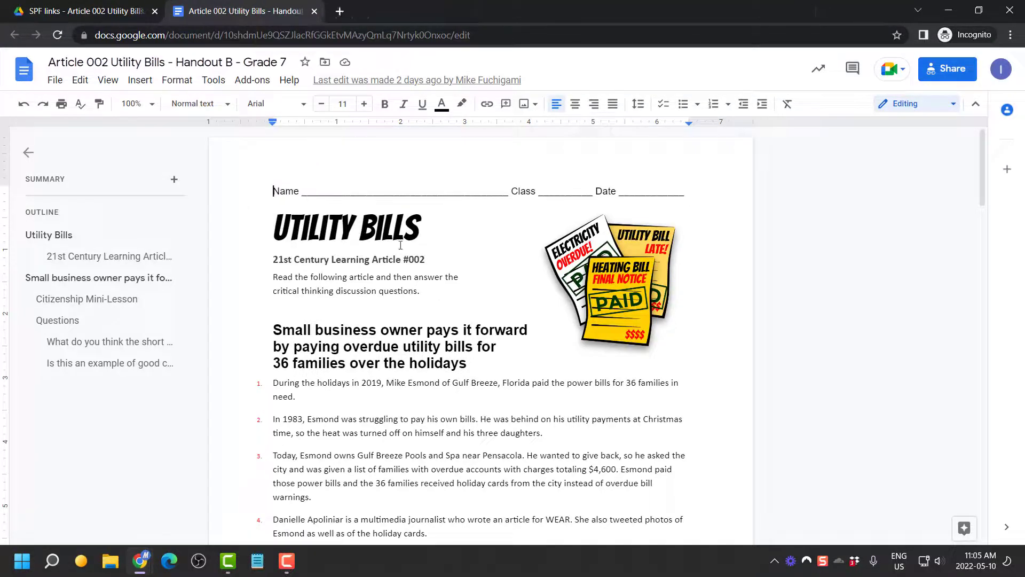
click(54, 79)
mouse_move(114, 232)
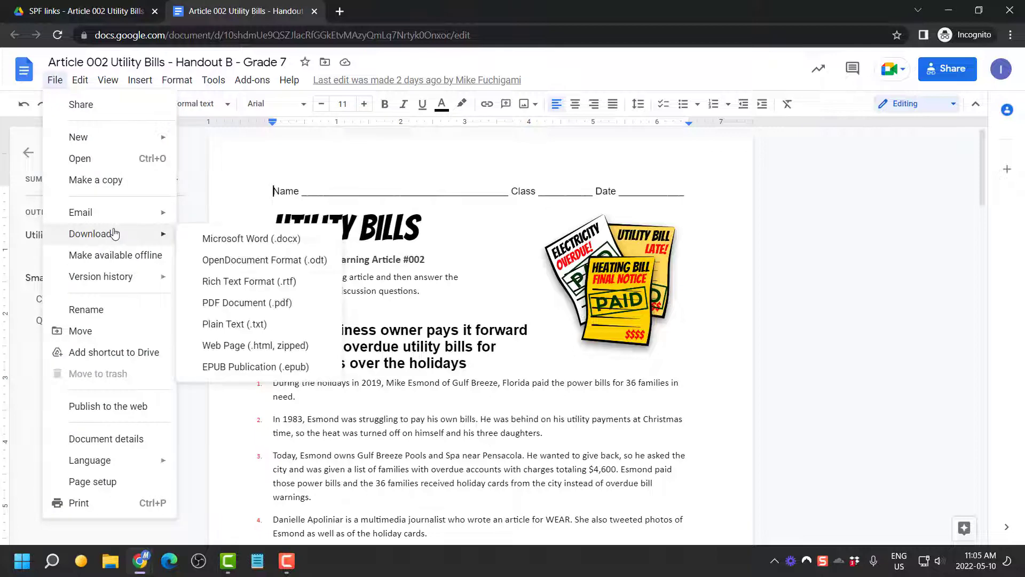
click(263, 300)
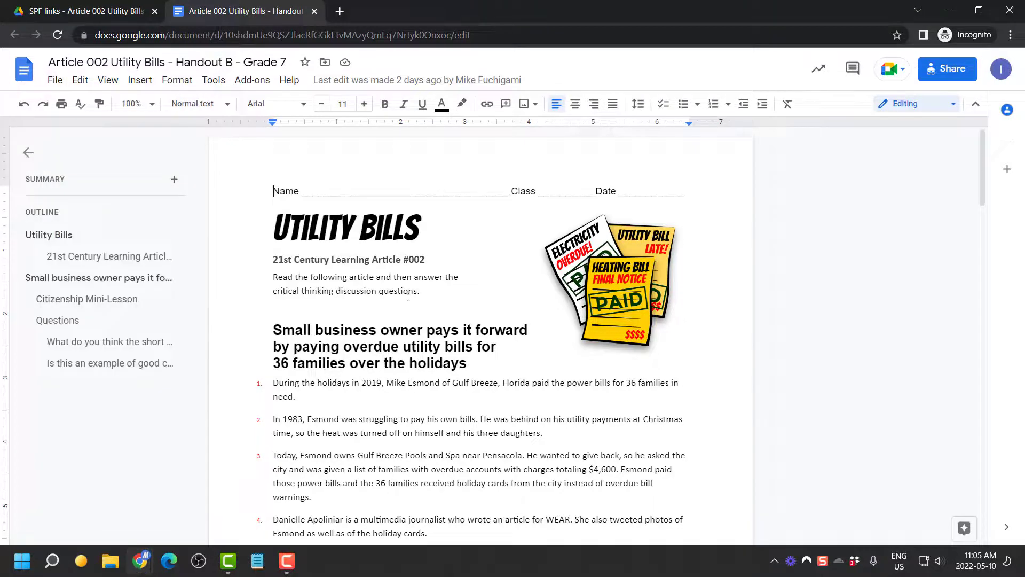
key(Return)
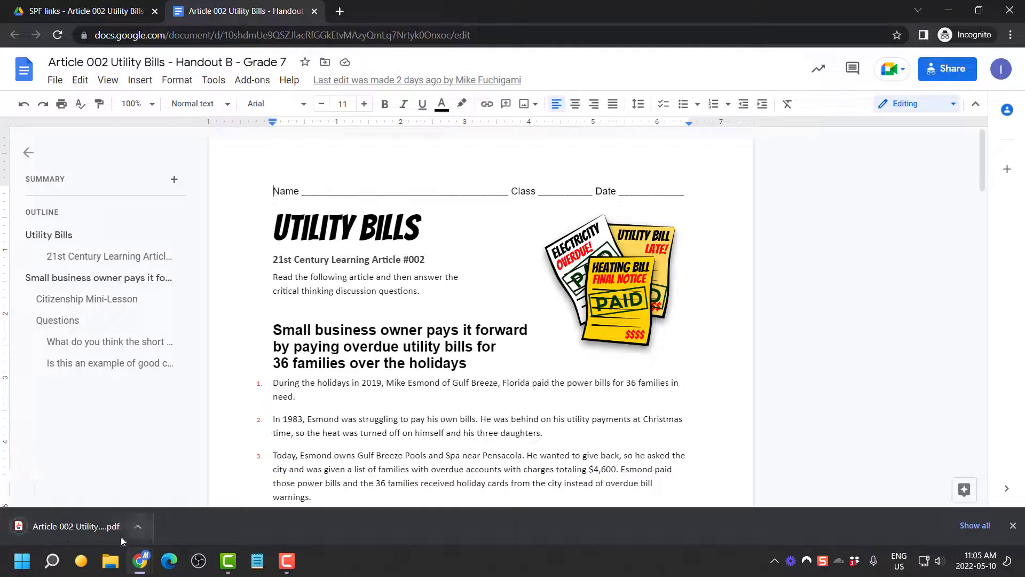
click(69, 526)
Compare the Handout B PDF with the Doc at 50% zoom, then return to the Drive folder listing
scroll(512, 353, down, 10)
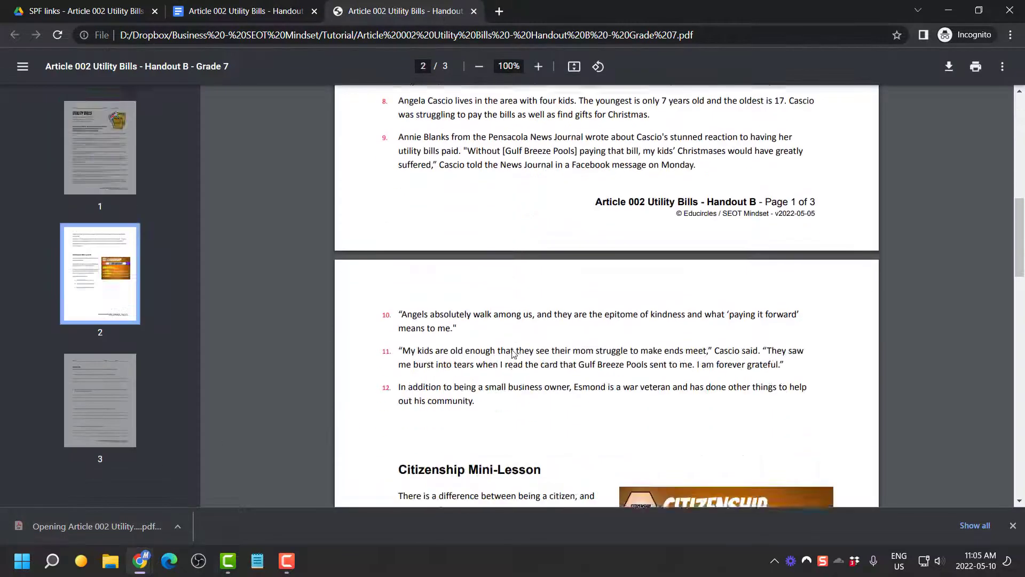
scroll(512, 353, down, 15)
click(293, 15)
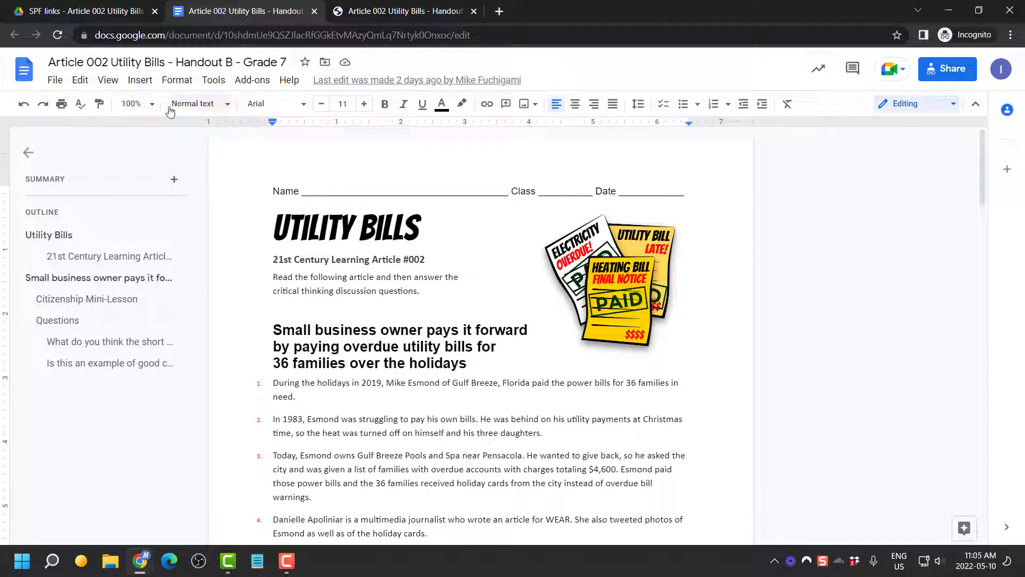
click(140, 104)
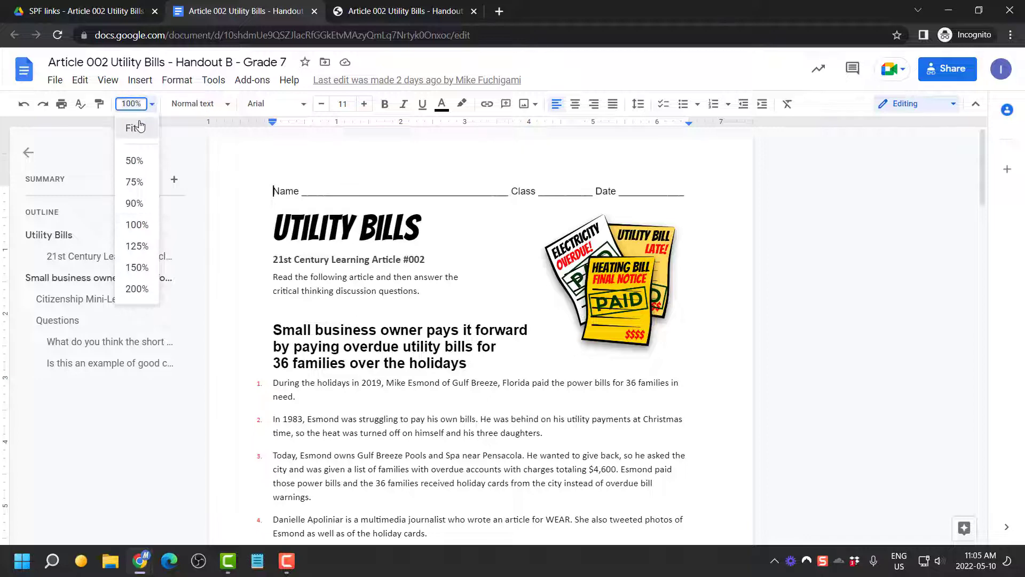
click(134, 130)
click(140, 104)
click(131, 159)
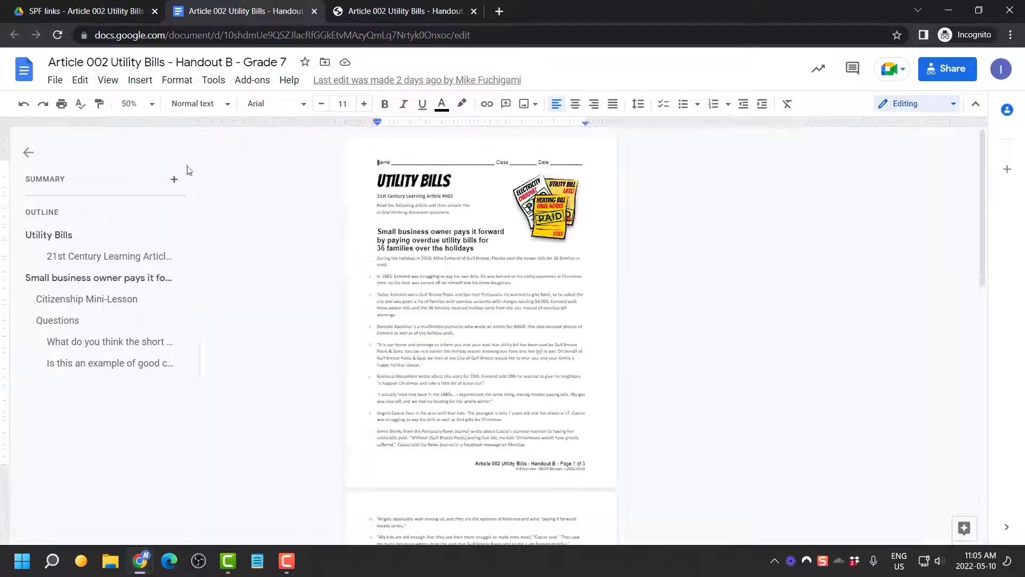
scroll(325, 197, down, 12)
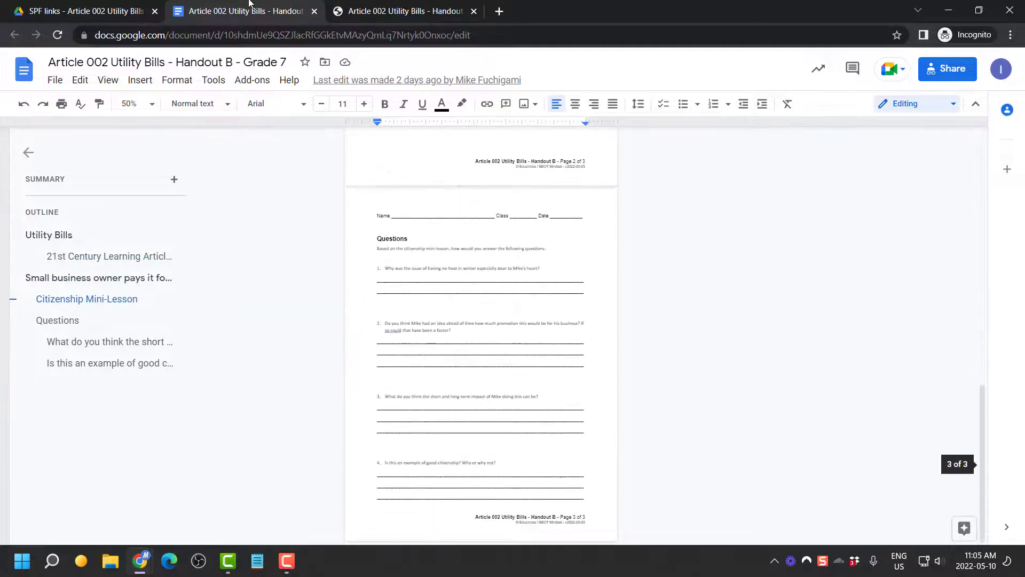
click(85, 11)
Open Handout C - Grade 10, close the older tabs to its right, and save it as a PDF
double_click(298, 335)
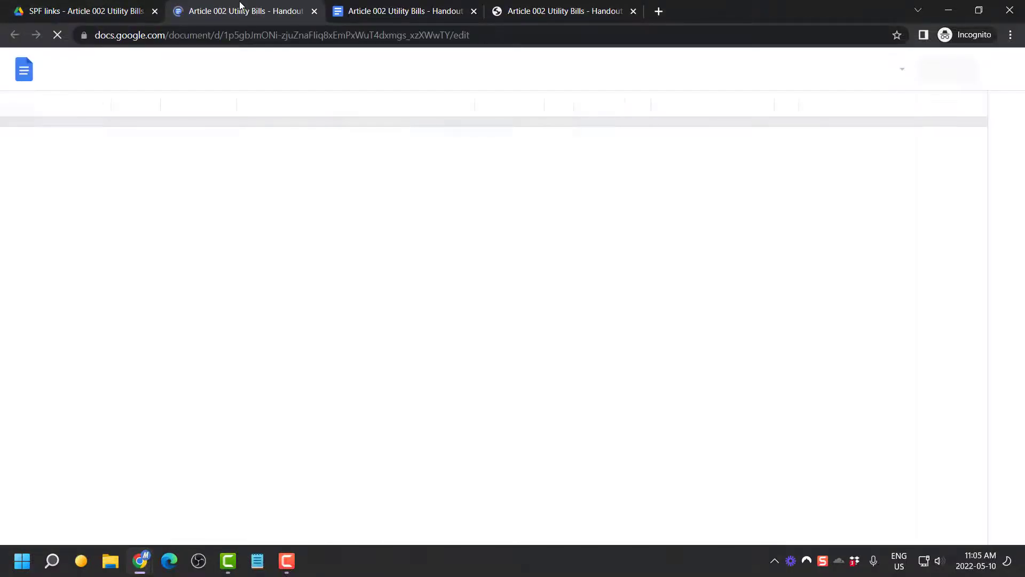
right_click(239, 3)
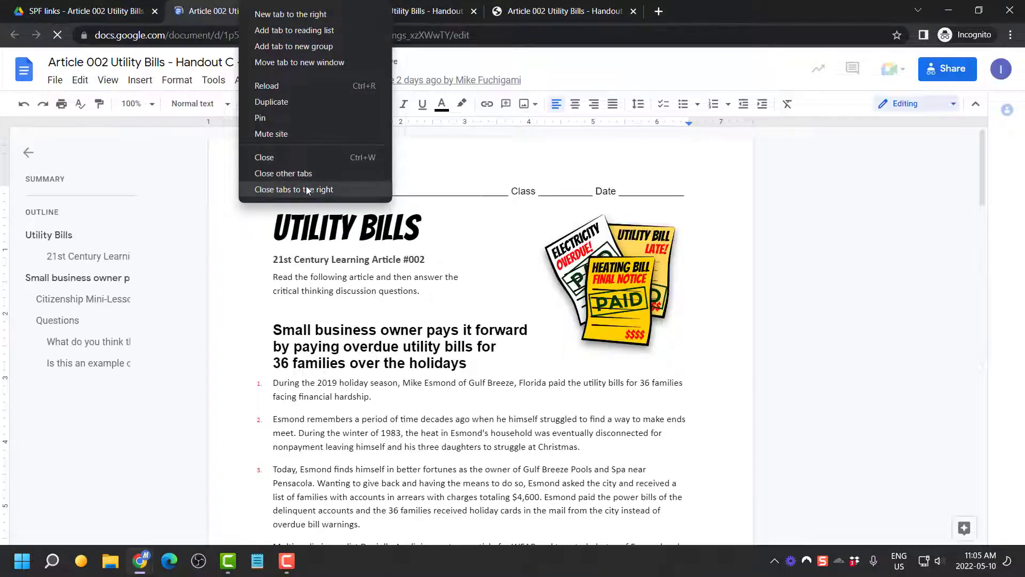
click(303, 190)
click(55, 79)
mouse_move(91, 235)
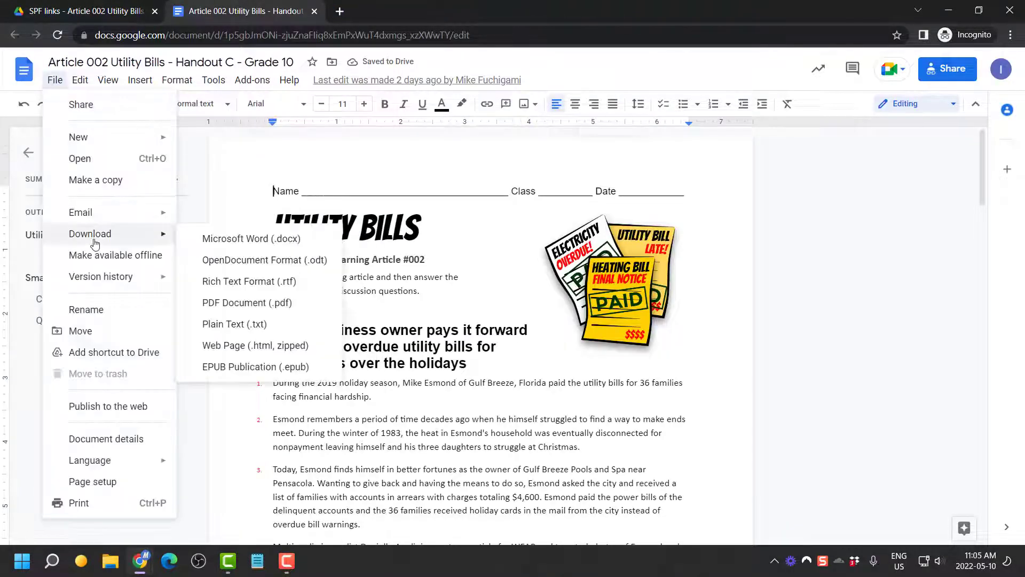
click(267, 302)
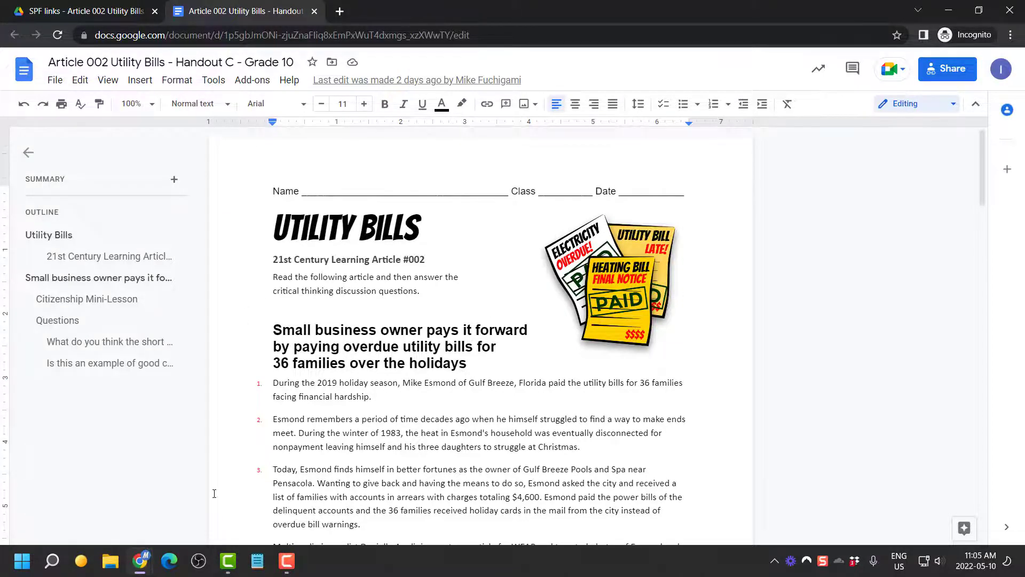
key(Return)
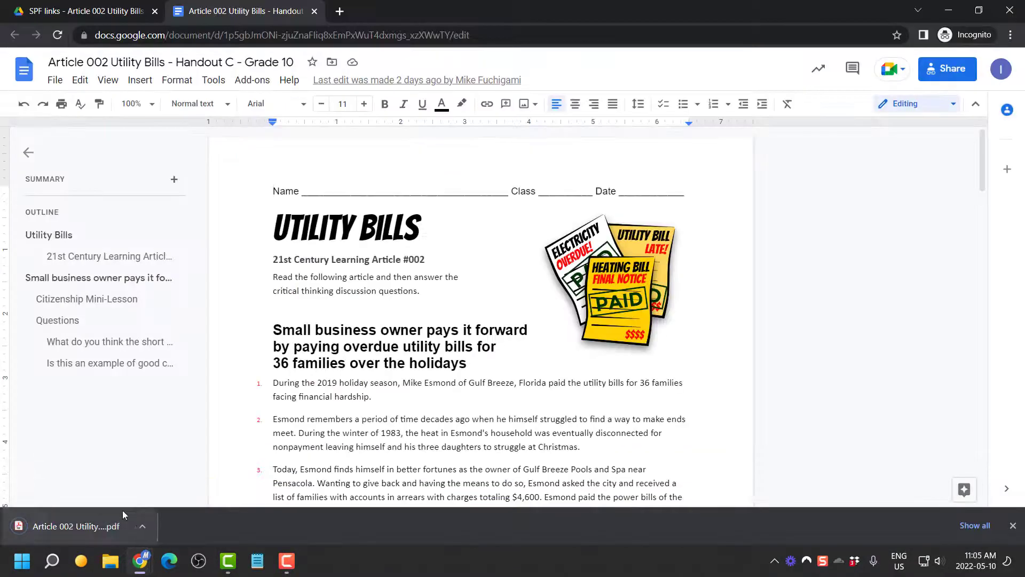
click(91, 526)
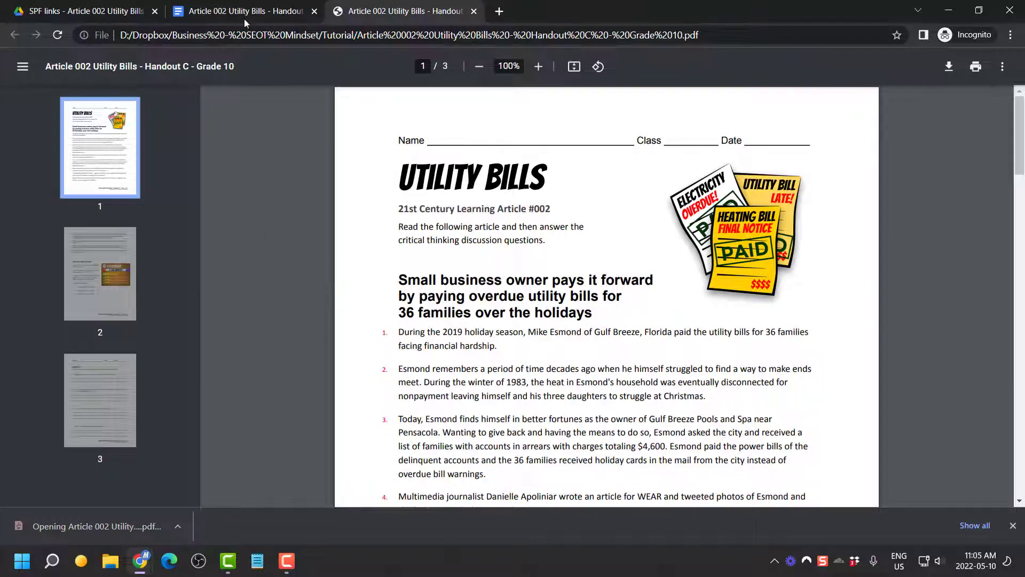
Check Handout C at 50% zoom, then close every tab except the shared Drive folder
click(231, 11)
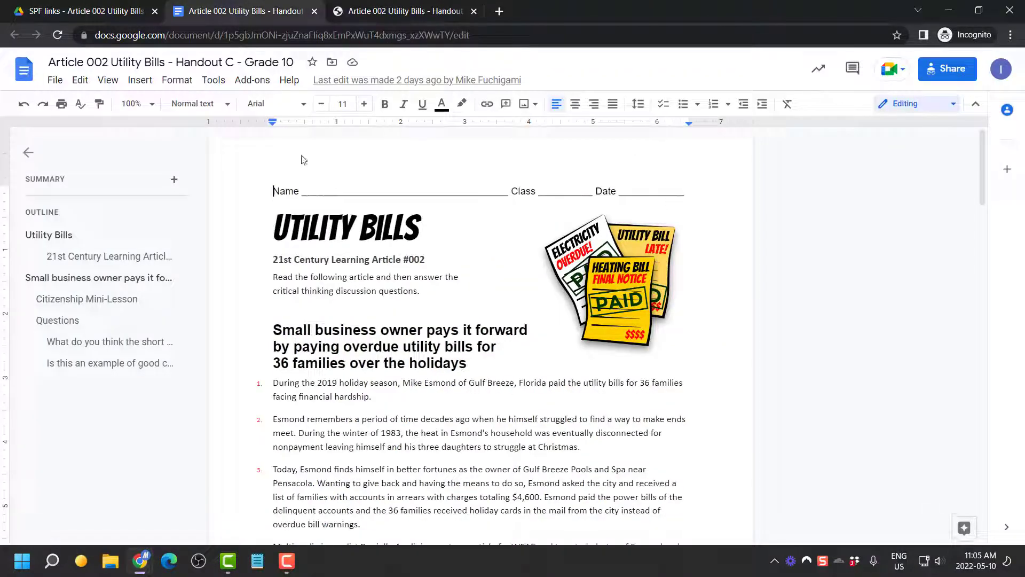
click(157, 104)
click(140, 159)
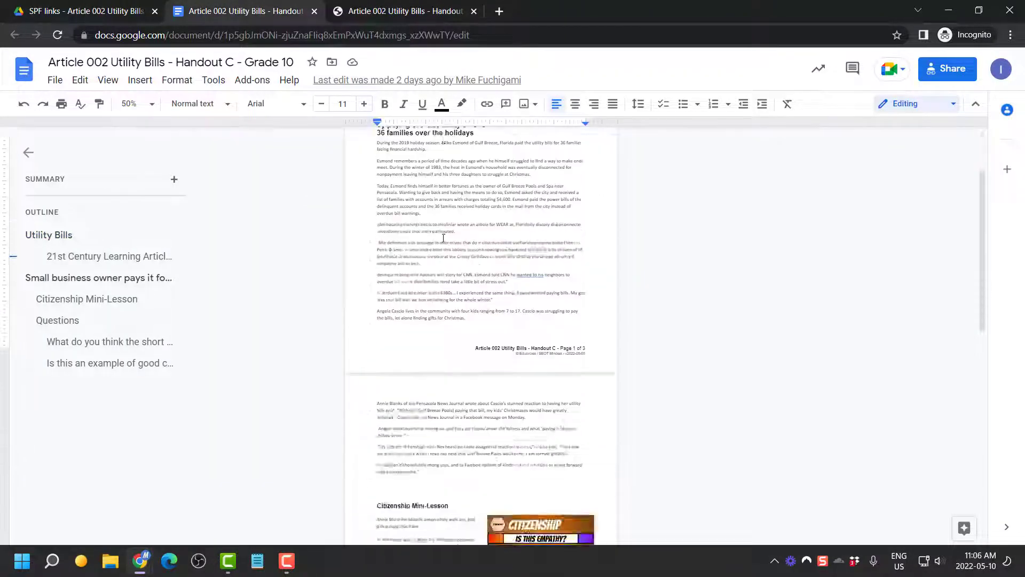
scroll(443, 238, down, 6)
click(127, 6)
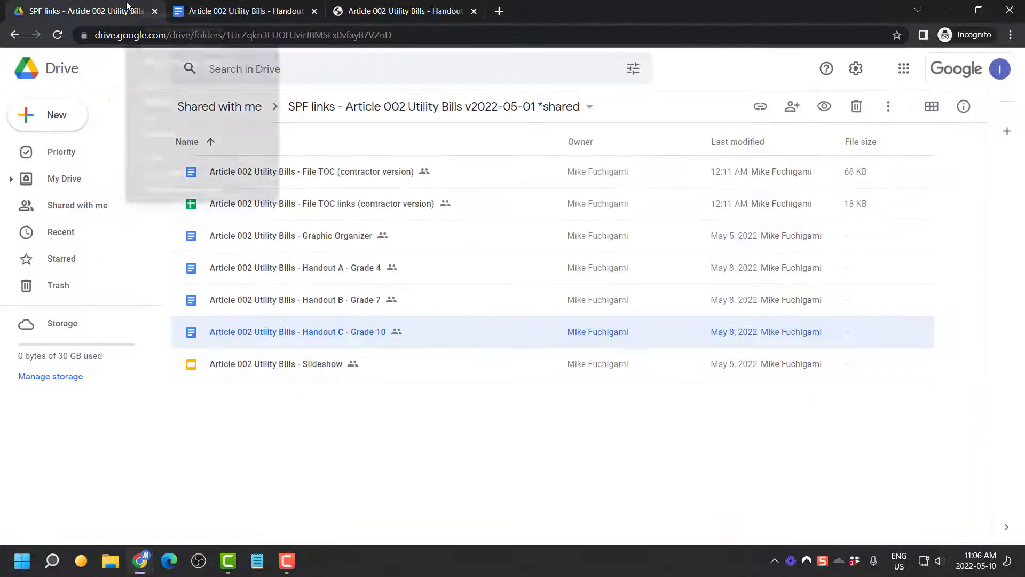
right_click(127, 5)
click(160, 189)
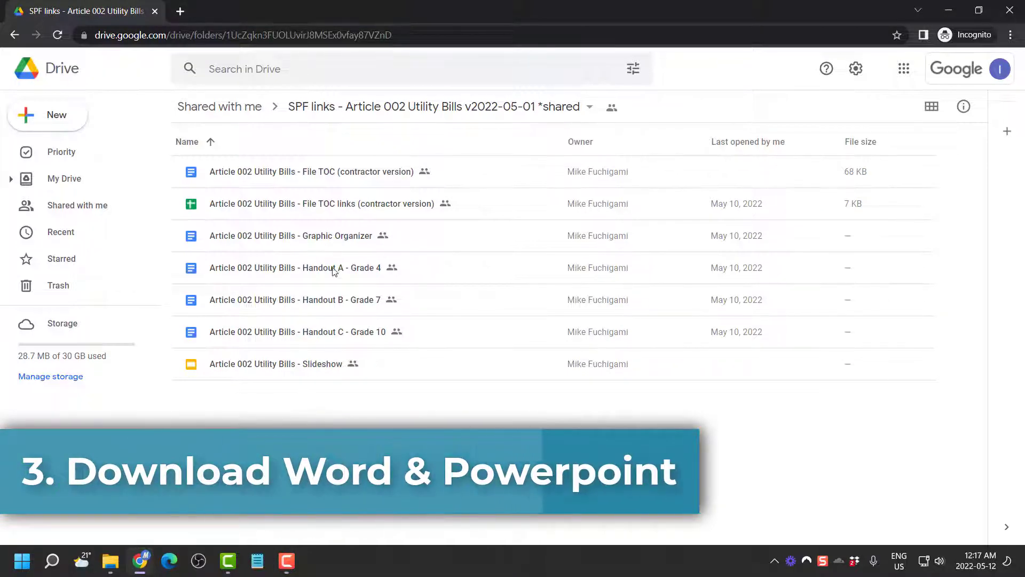
Select the Graphic Organizer, Handouts A–C and Slideshow, and save them as one zip in Tutorial
click(362, 243)
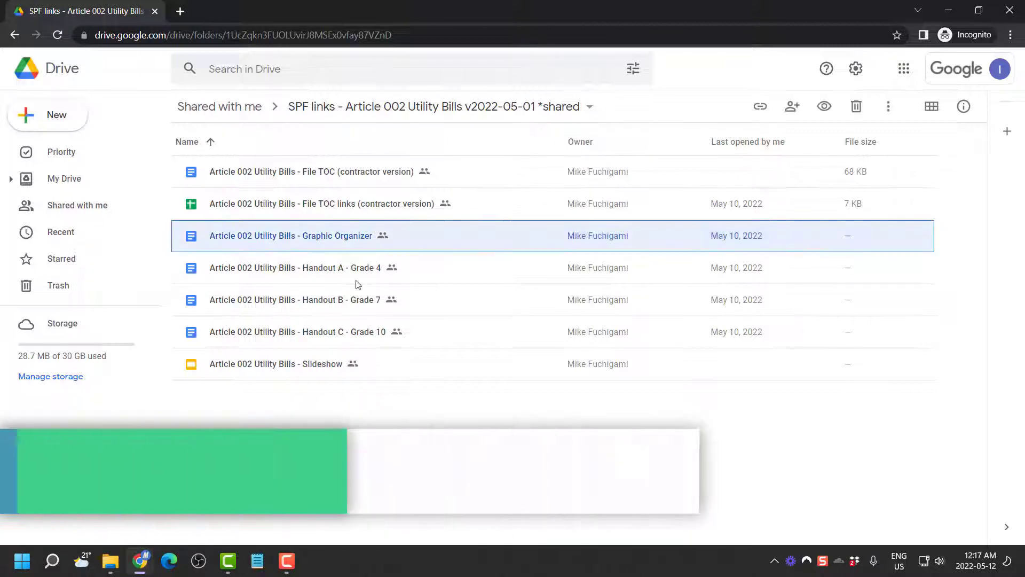
shift+click(361, 343)
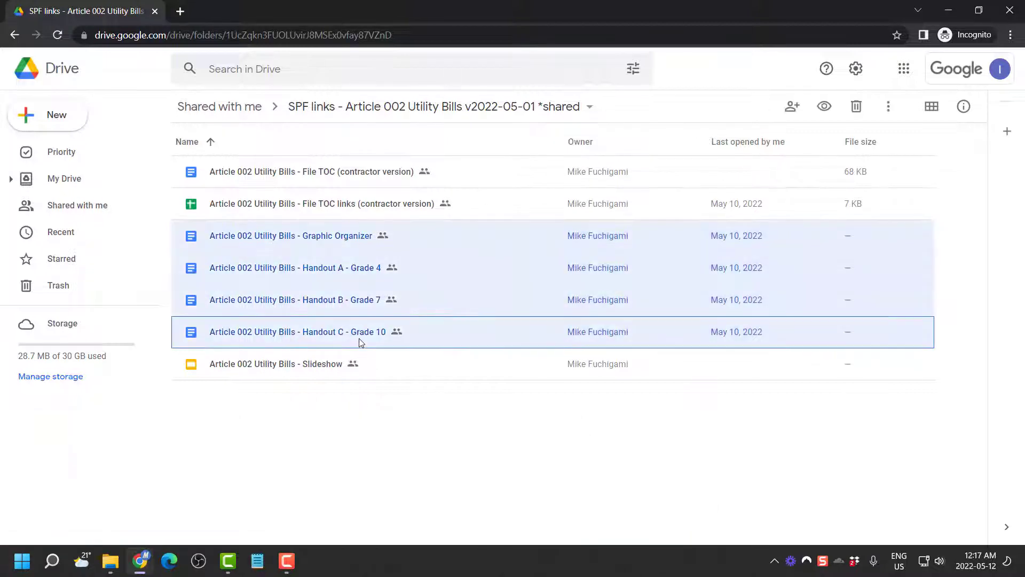
shift+click(329, 369)
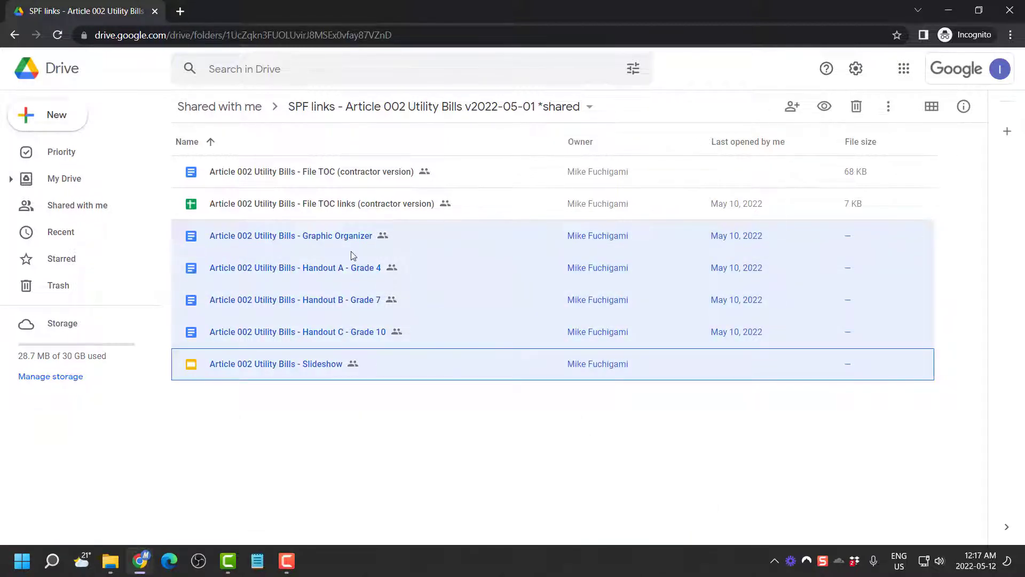
right_click(423, 272)
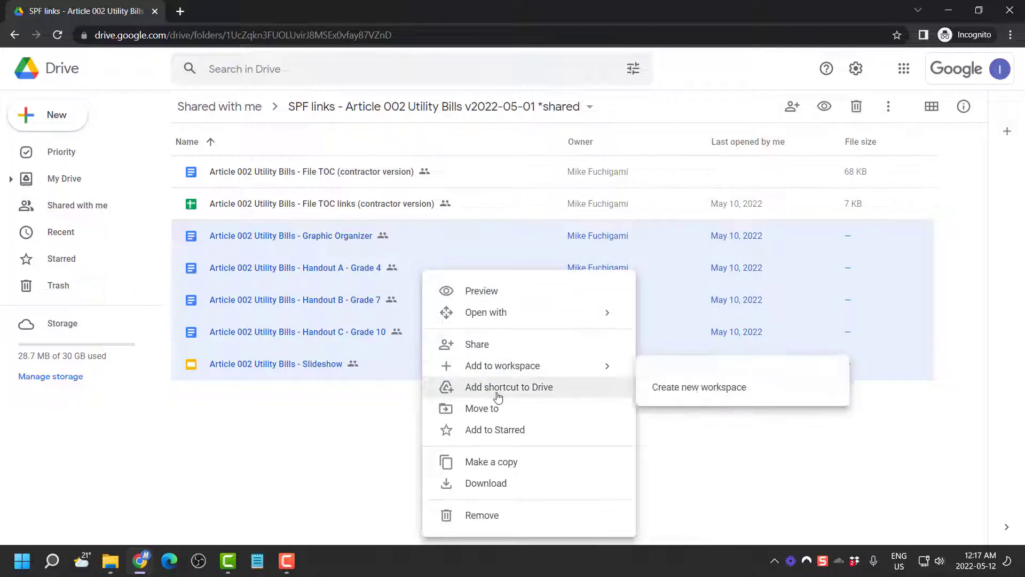
click(515, 483)
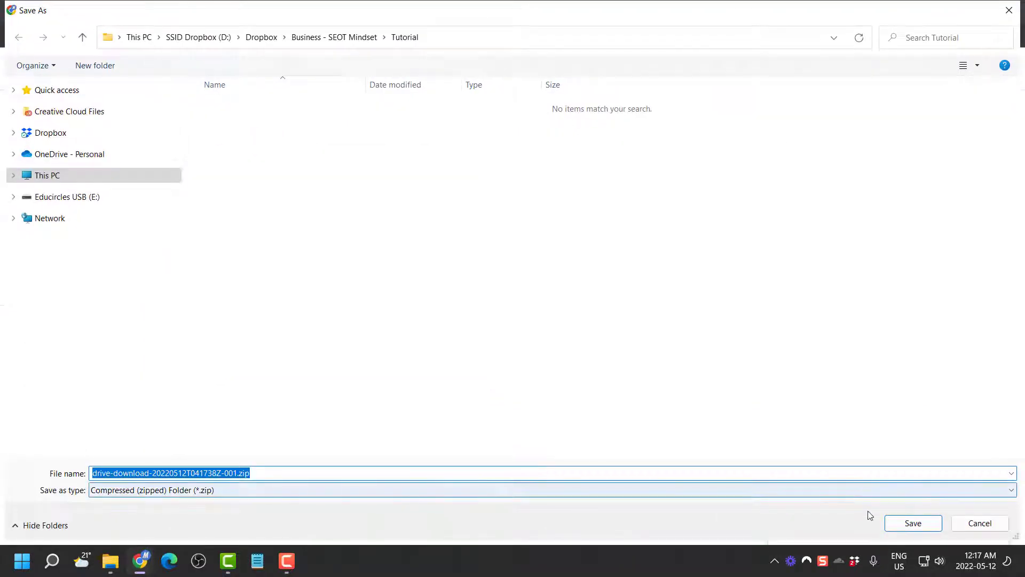
click(908, 527)
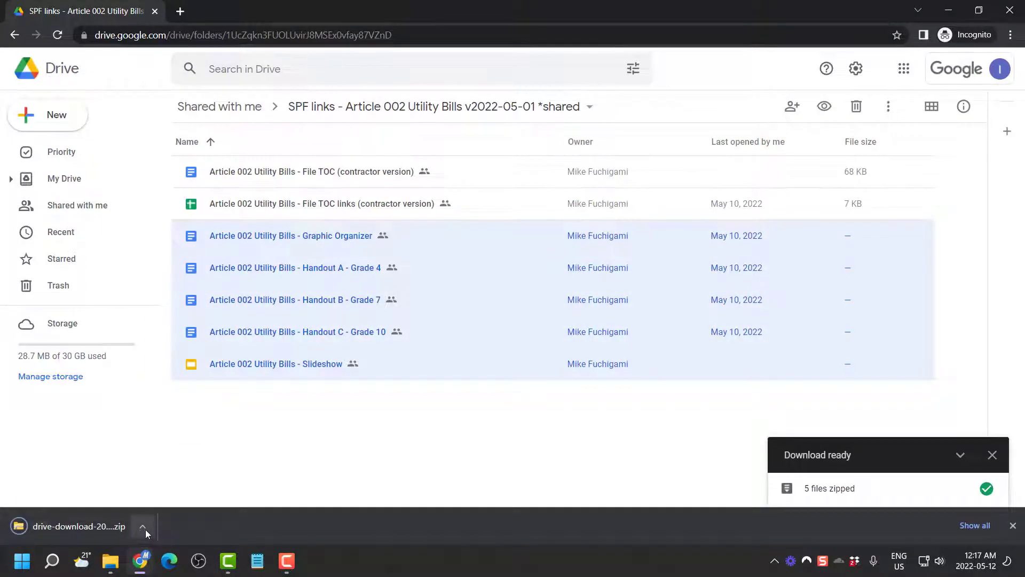
Reveal the downloaded zip in the Tutorial folder and select it
click(144, 528)
click(193, 478)
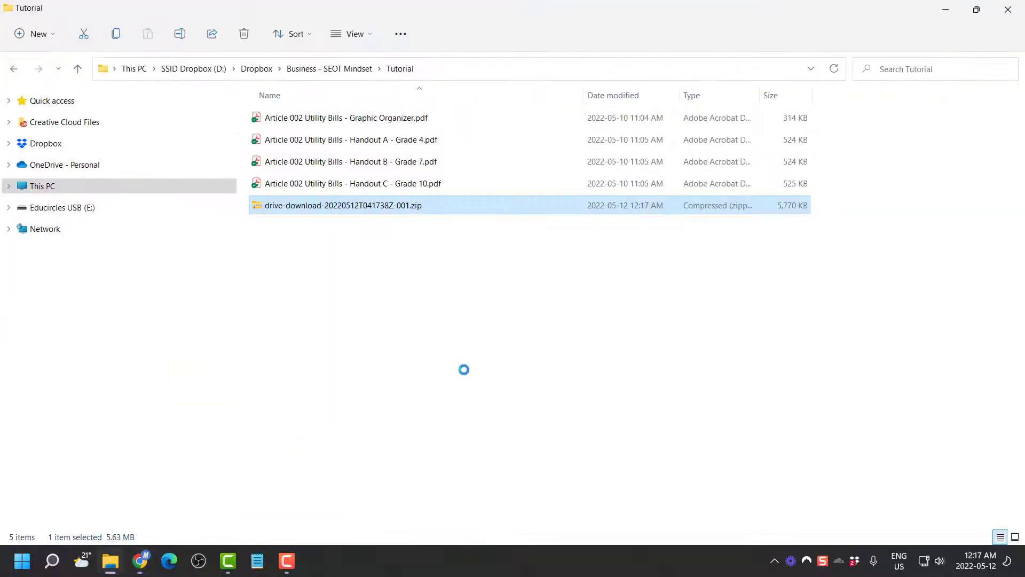
click(406, 254)
click(398, 211)
Scan the zip for viruses, then extract all its files into a folder
right_click(395, 213)
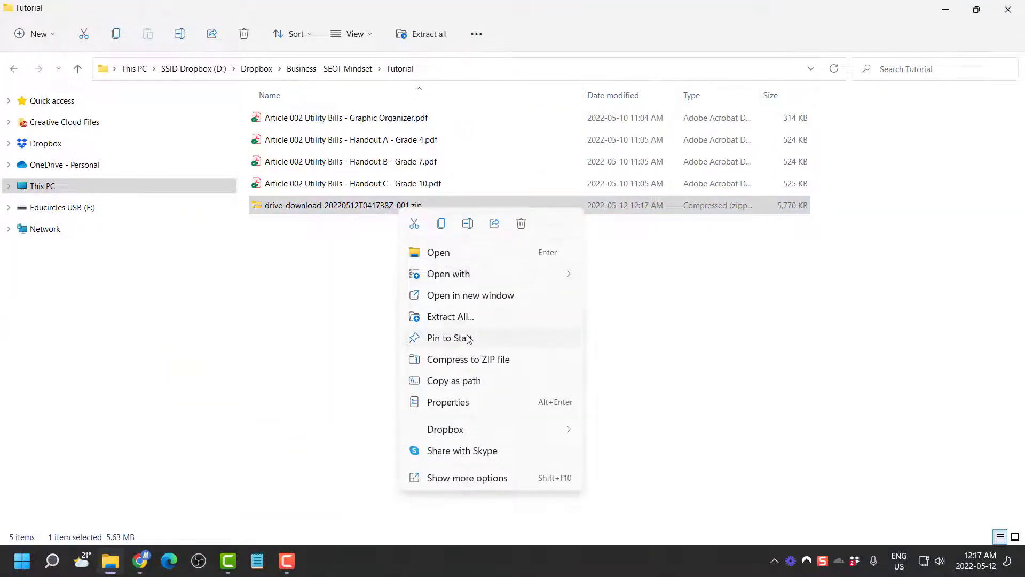
click(501, 478)
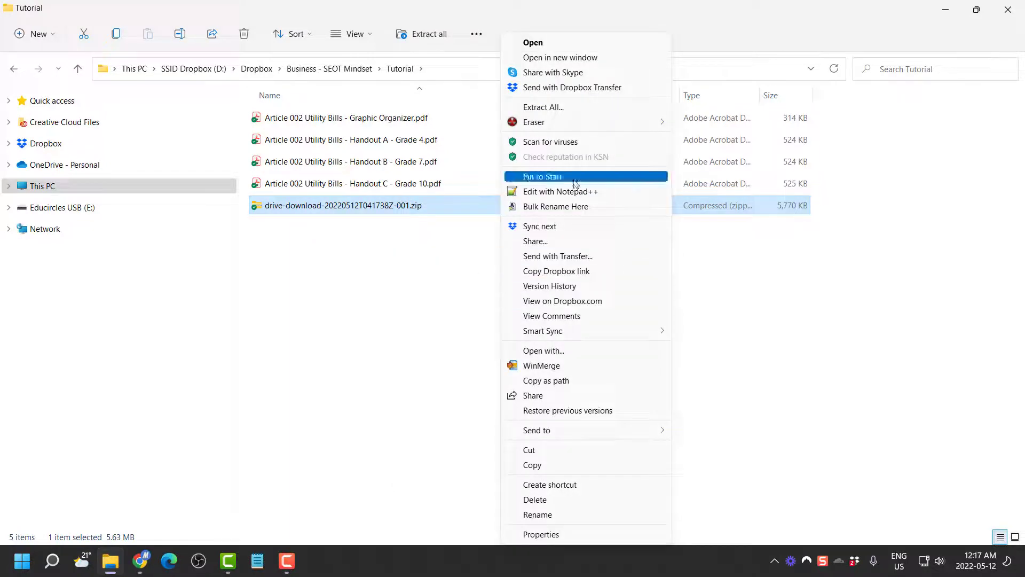
click(570, 143)
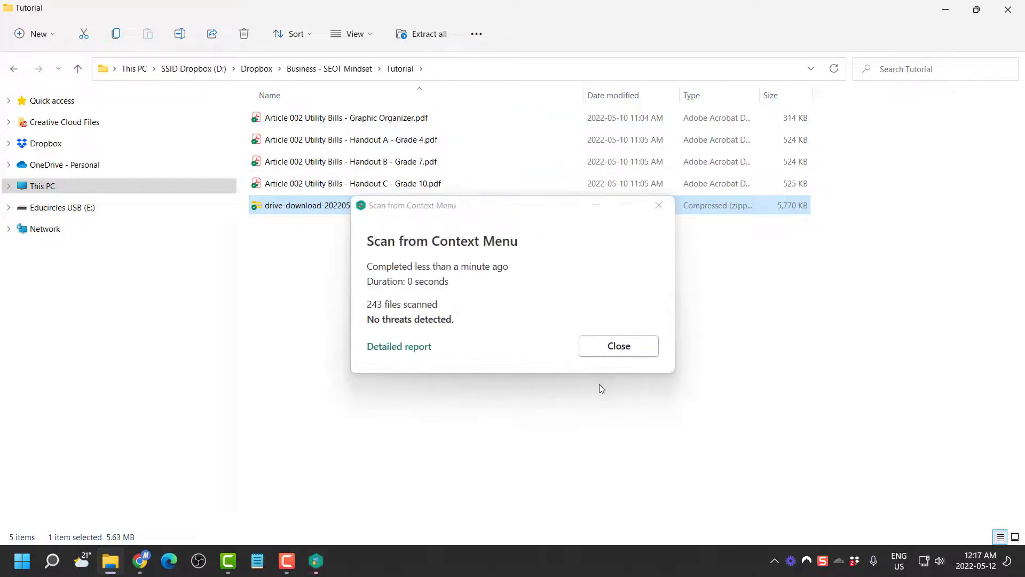
click(643, 350)
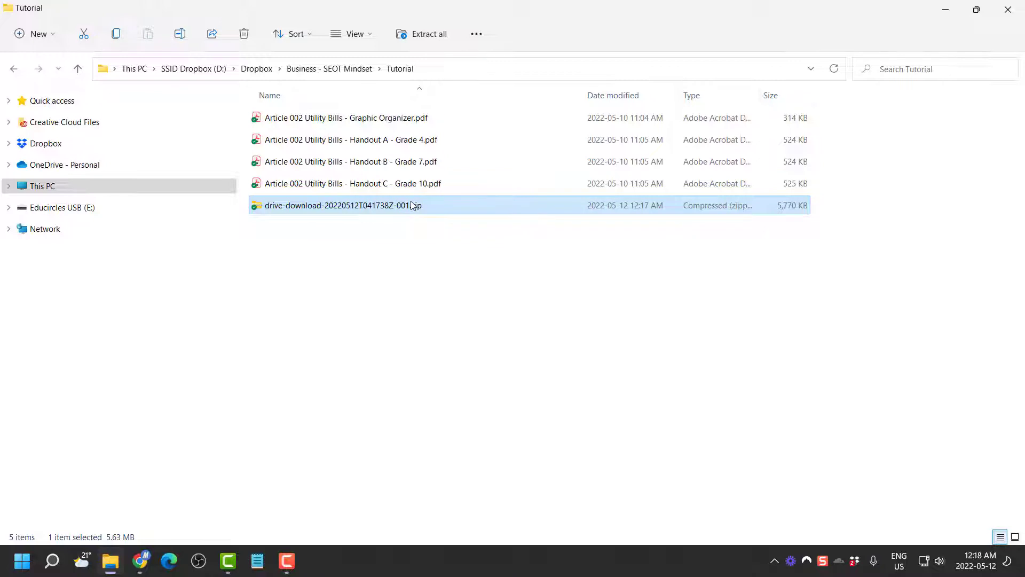
click(430, 34)
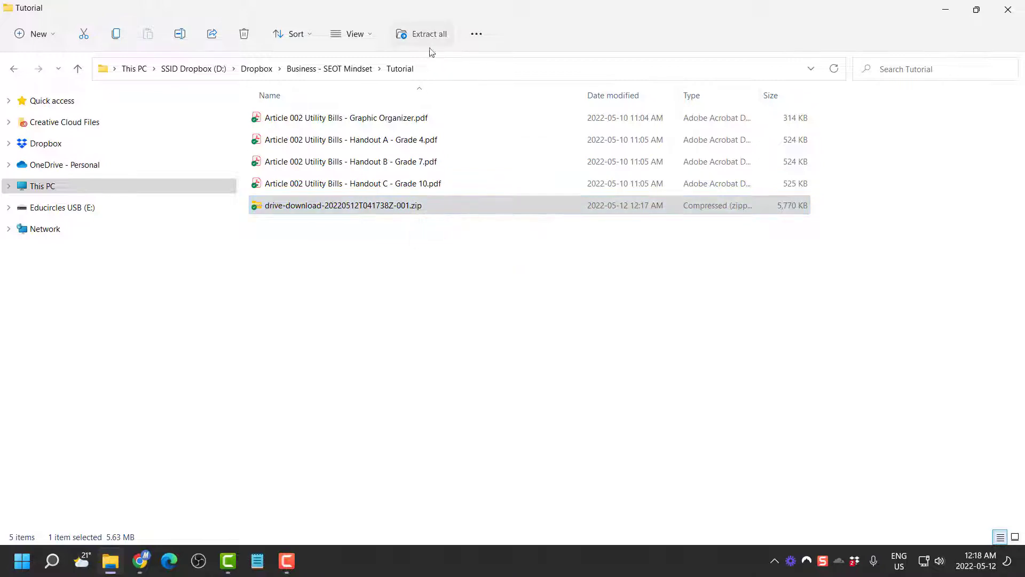
click(618, 415)
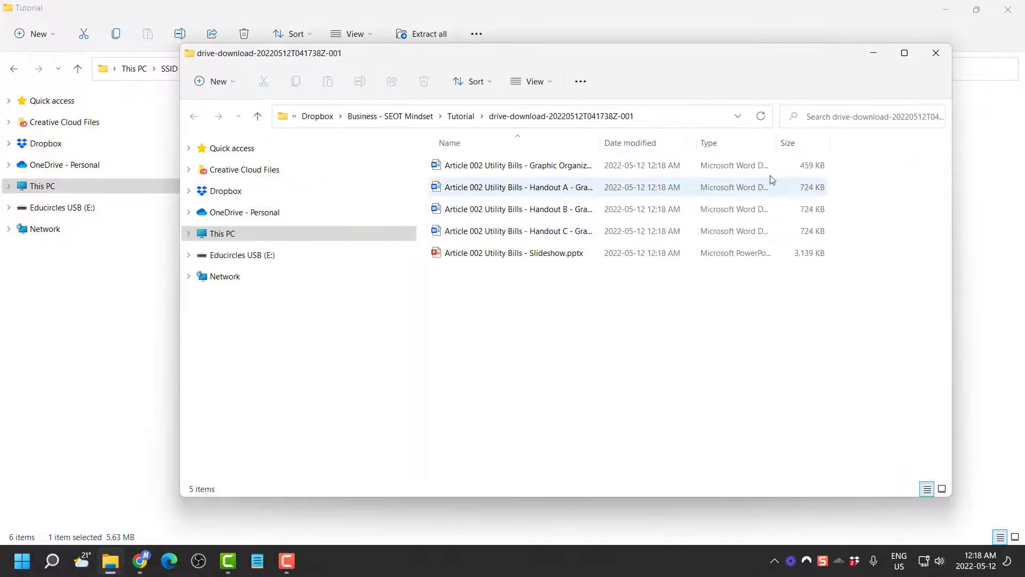
Close the extracted-files window and delete the downloaded zip
click(935, 52)
click(502, 256)
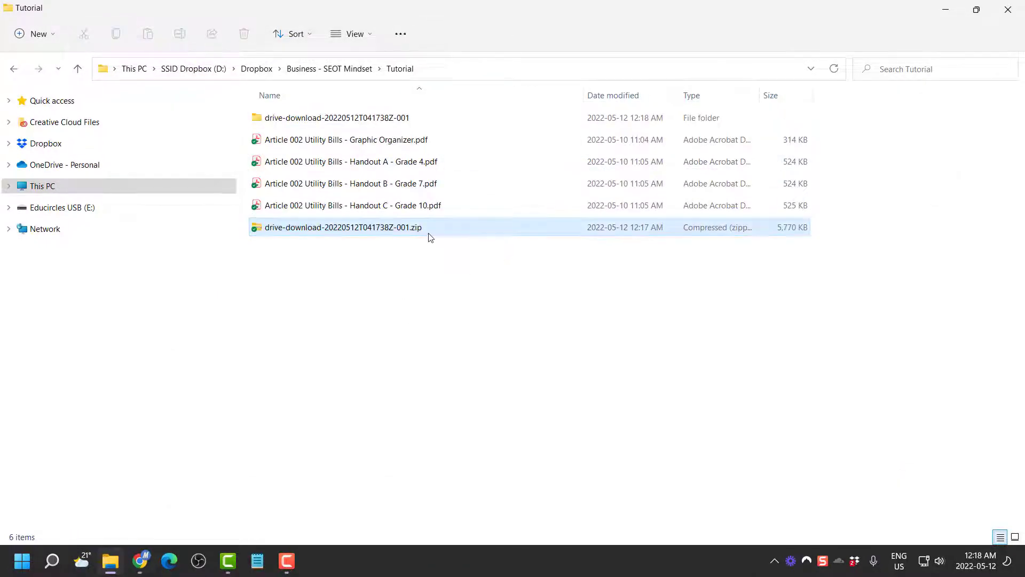
click(430, 236)
key(Delete)
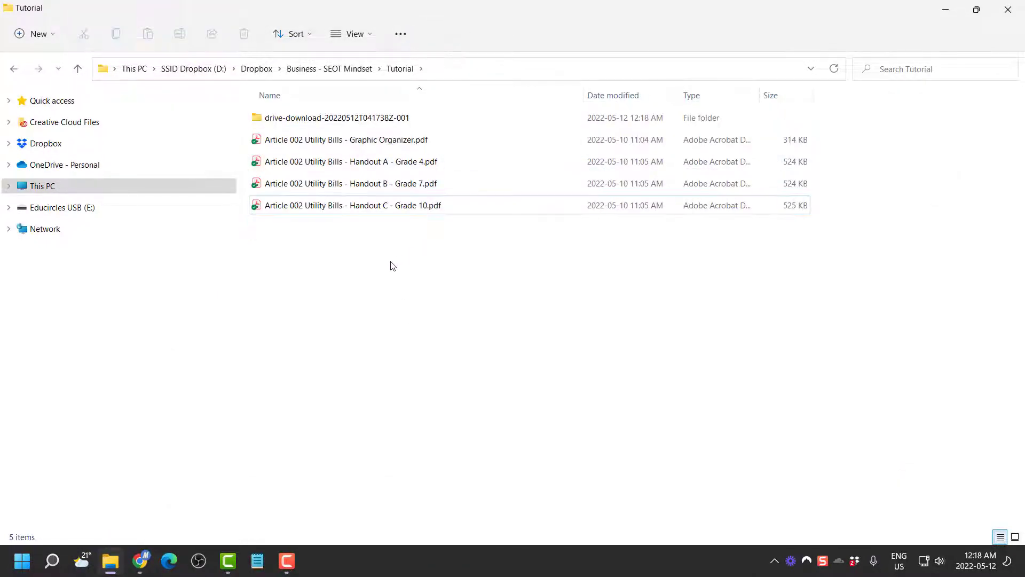
Rename the extracted folder 'Microsoft Word and Powerpoint', open it and widen the Name column
click(361, 119)
click(362, 121)
text(M)
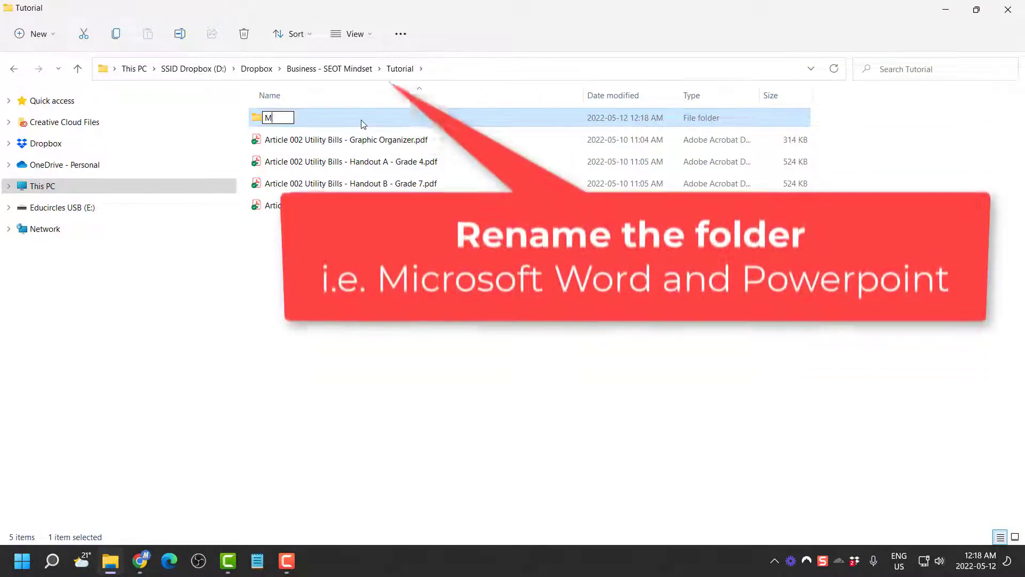
text(icrosoft)
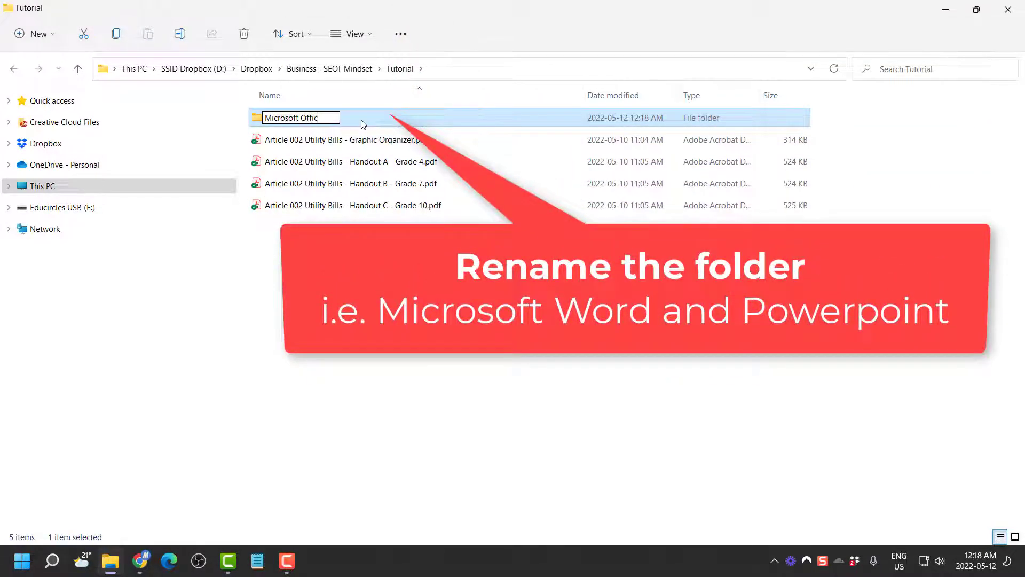
text( Word and Powerpoint)
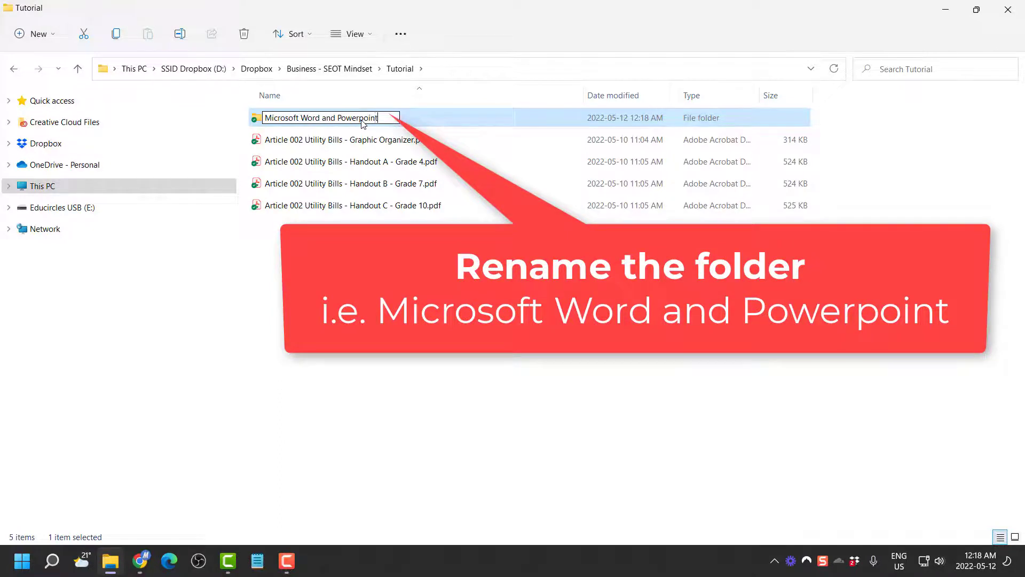
key(Return)
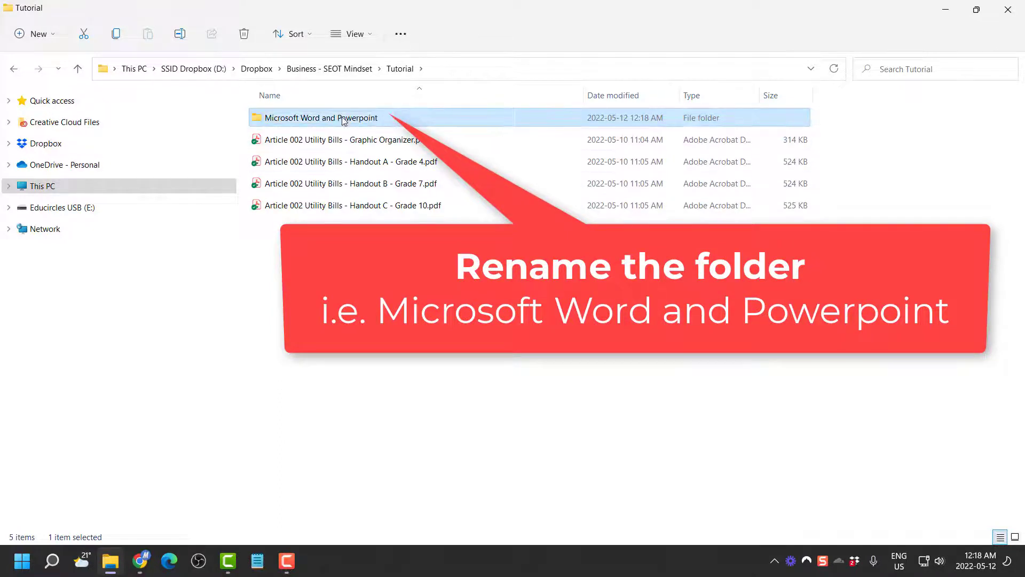
double_click(342, 123)
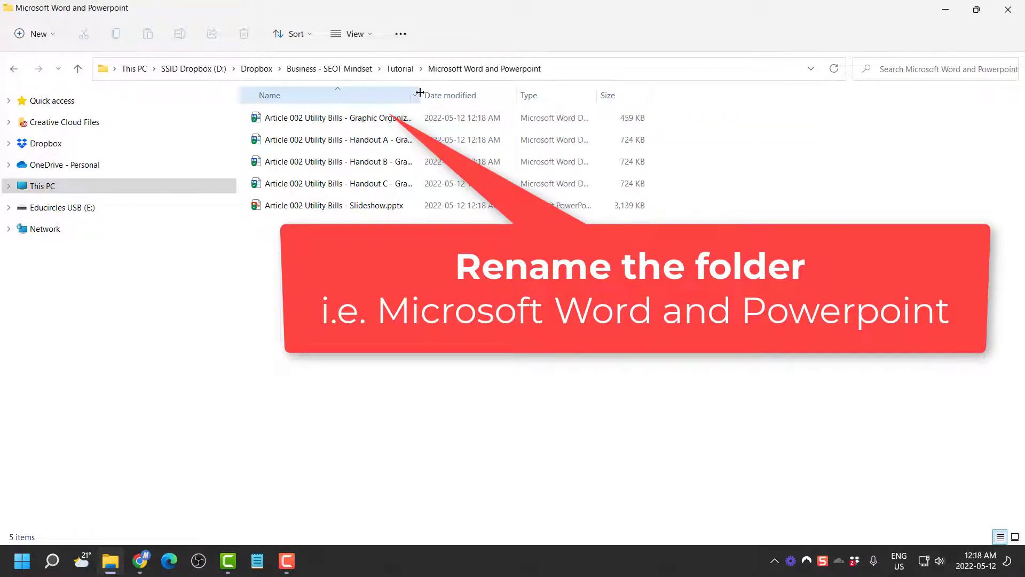
mouse_move(422, 97)
mouse_down()
mouse_move(531, 104)
mouse_move(487, 103)
mouse_up()
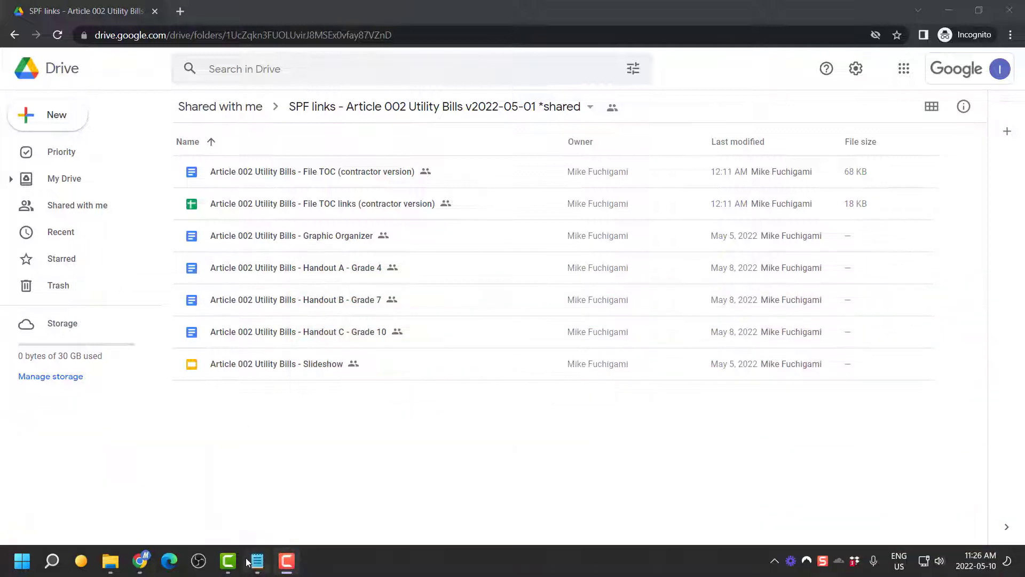
click(249, 561)
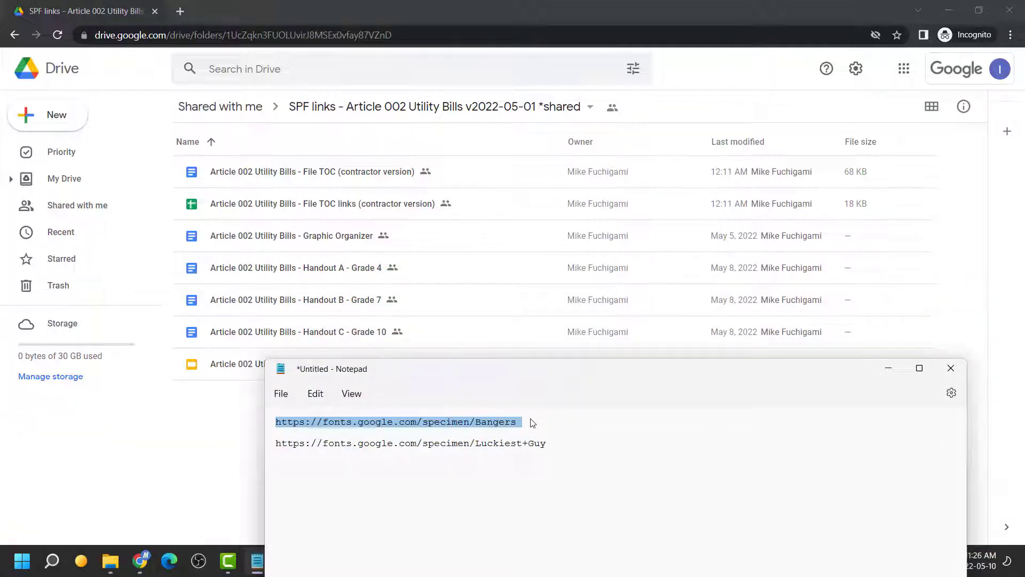
Load the Bangers Google Fonts page from the notes URL and save Bangers.zip to Tutorial
triple_click(511, 423)
key(ctrl+c)
click(200, 19)
click(180, 11)
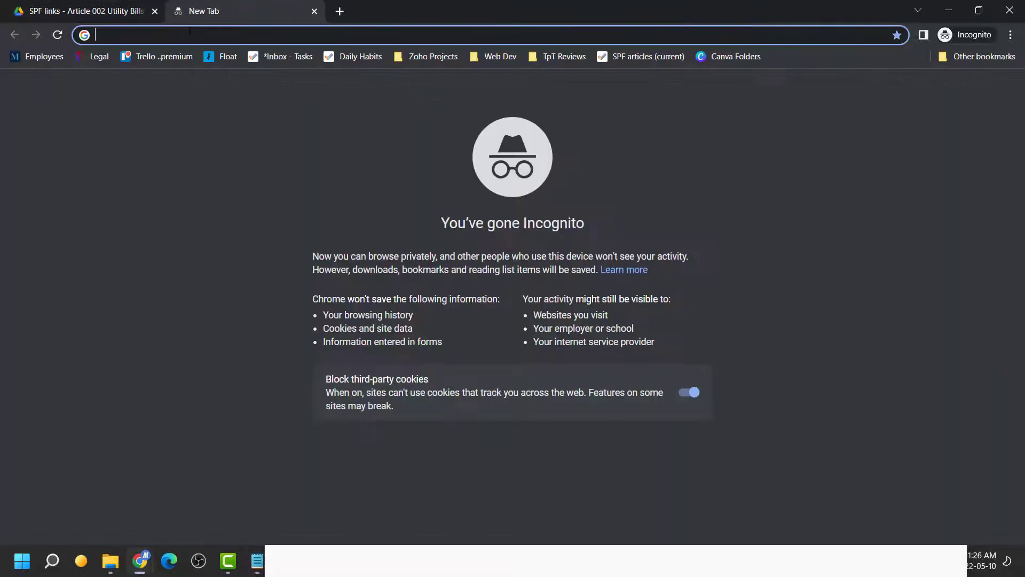
key(ctrl+v)
key(Return)
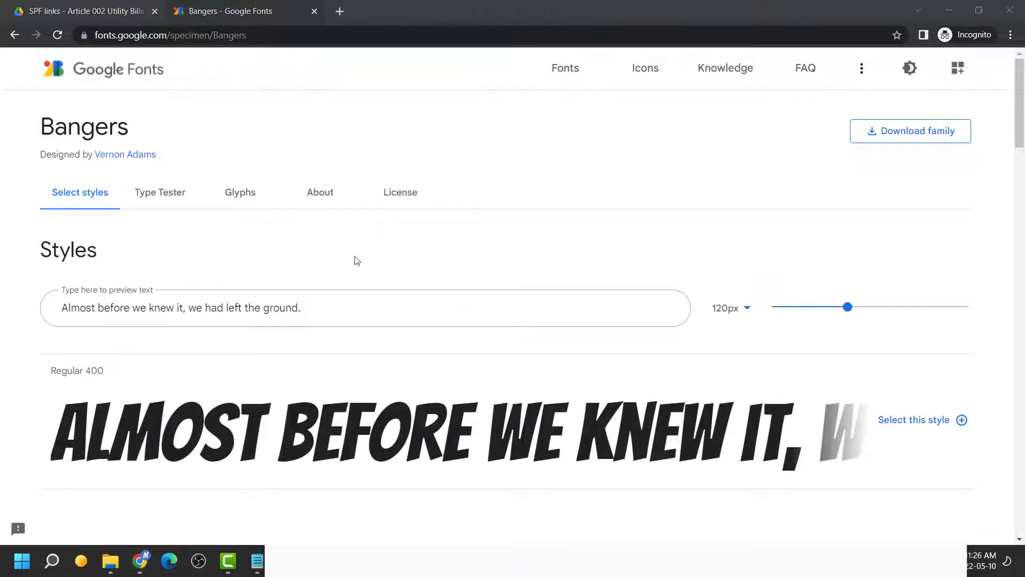
click(920, 137)
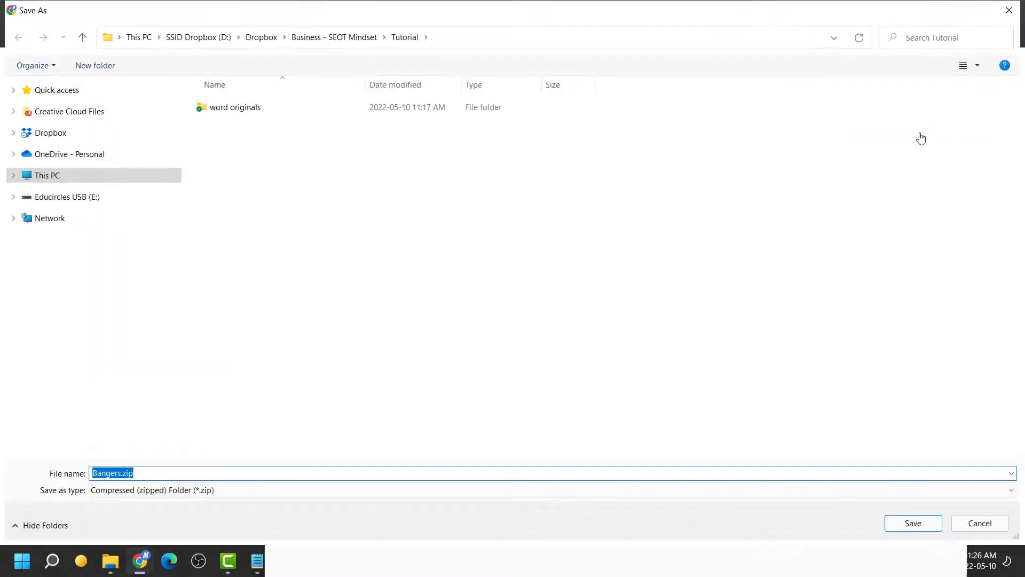
key(Return)
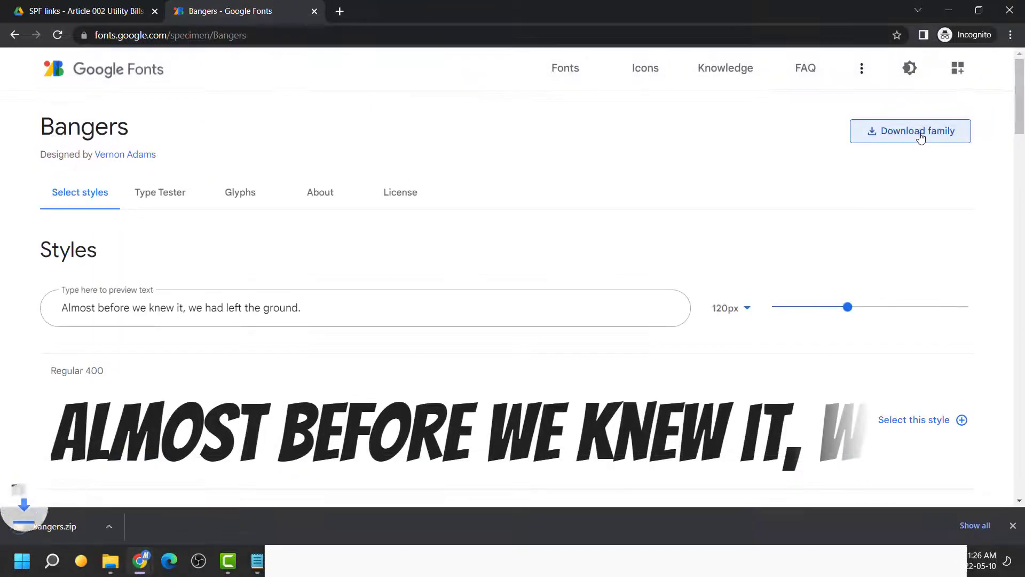
Load the Luckiest Guy page from the notes URL and save Luckiest_Guy.zip to Tutorial
click(256, 562)
triple_click(425, 444)
key(ctrl+c)
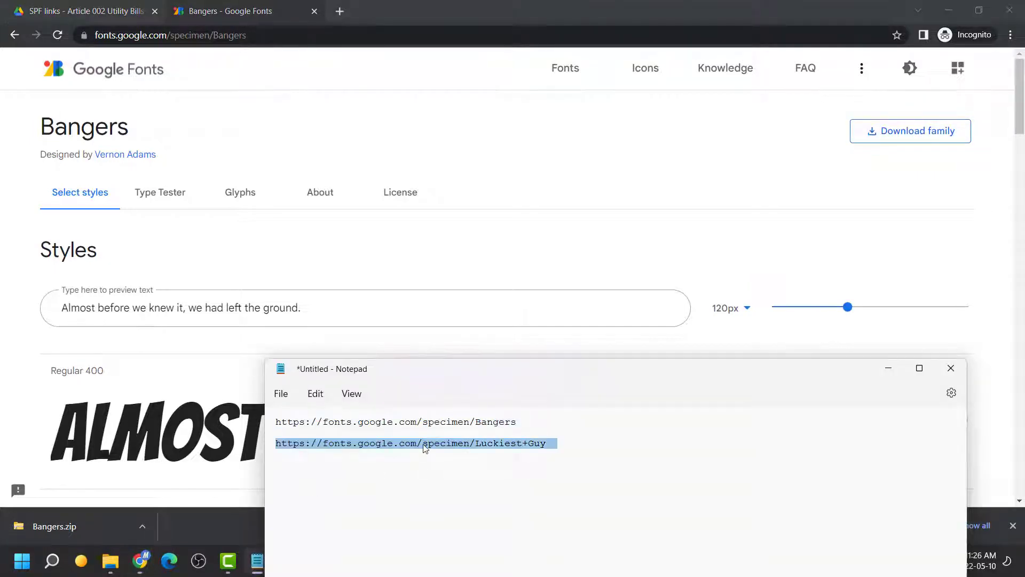
click(235, 34)
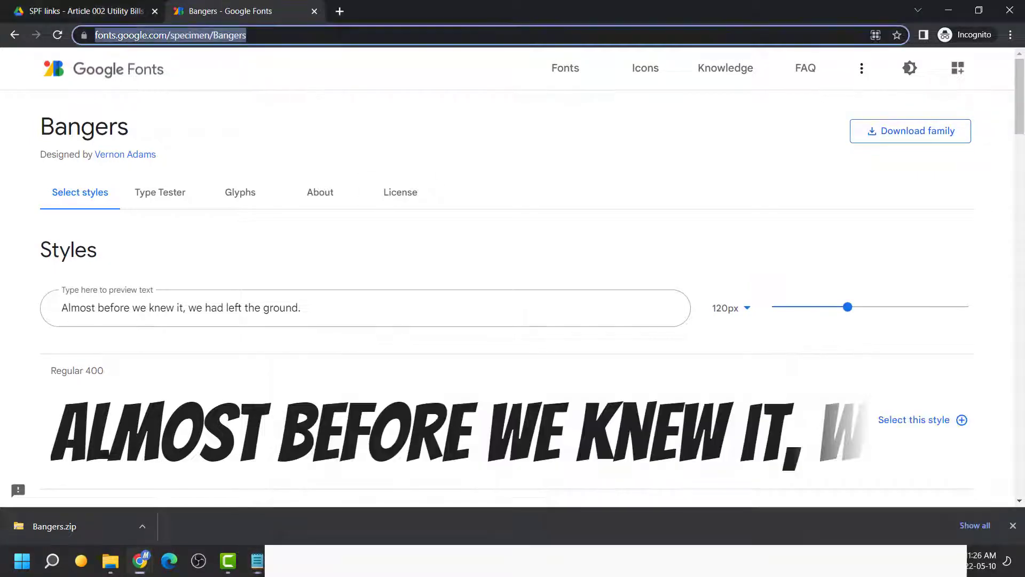
key(ctrl+v)
key(Return)
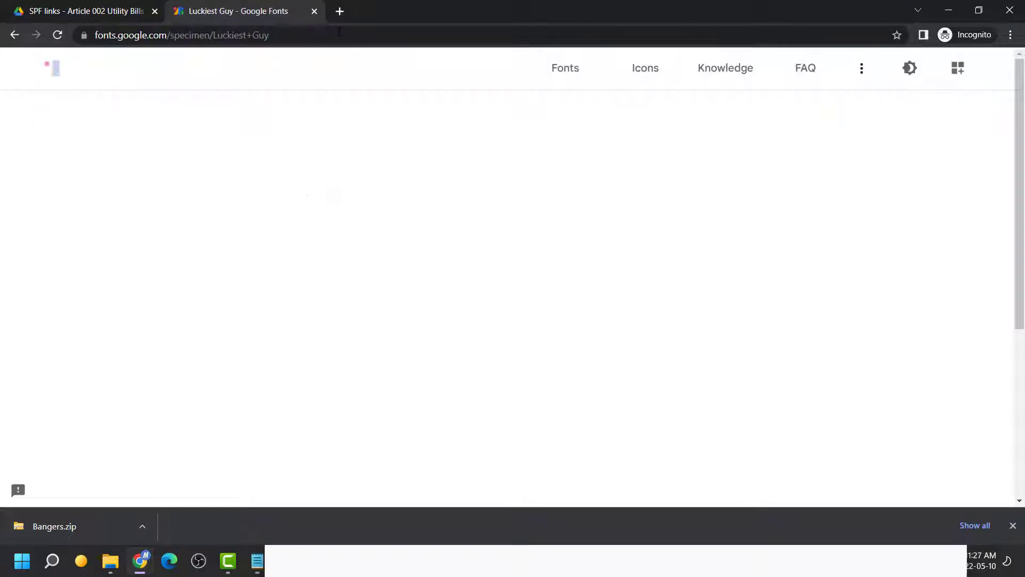
click(891, 132)
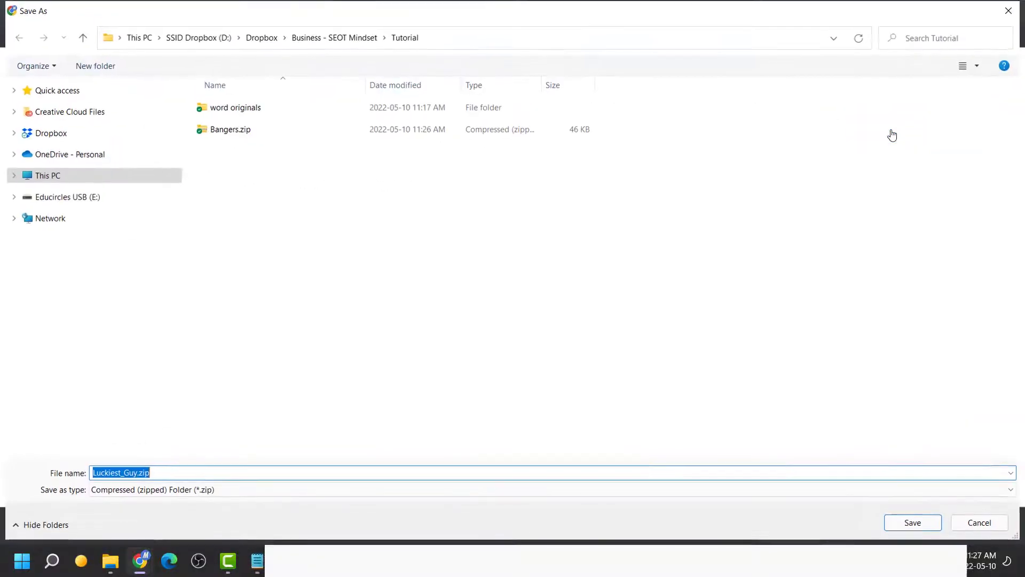
key(Return)
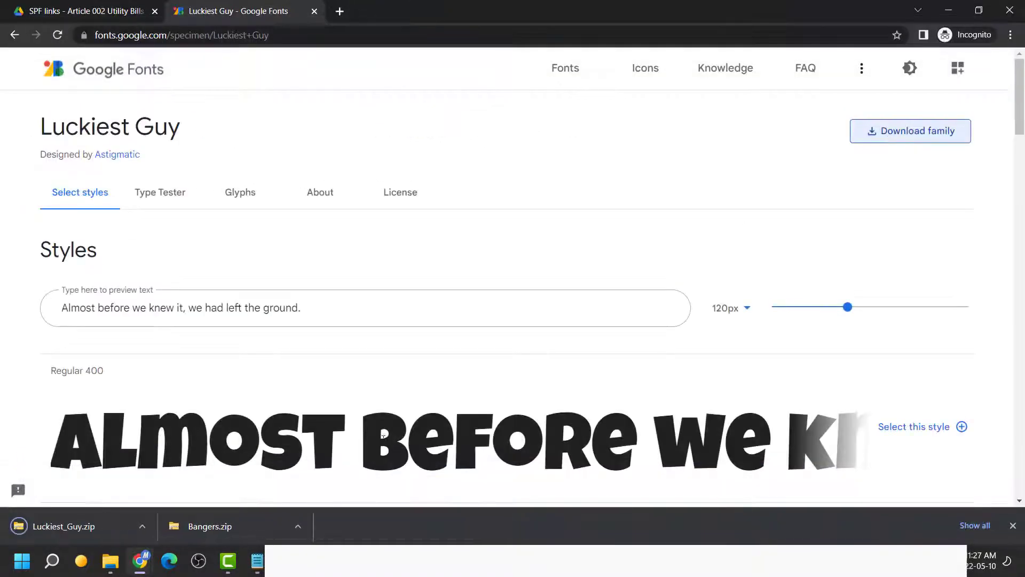
click(300, 526)
Show the downloaded font zips in Tutorial and scan both for viruses
click(316, 475)
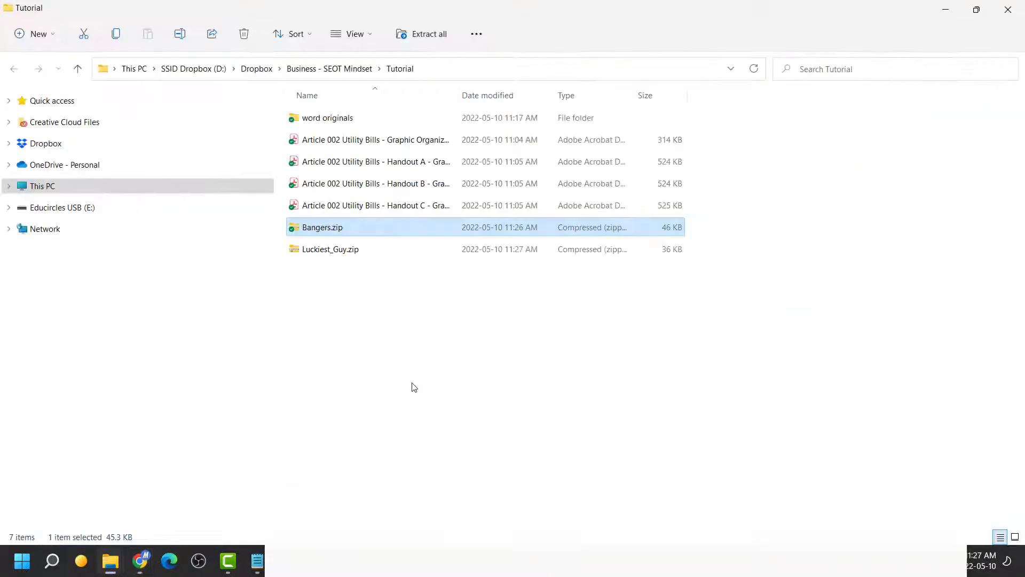
drag(362, 314, 305, 220)
right_click(307, 228)
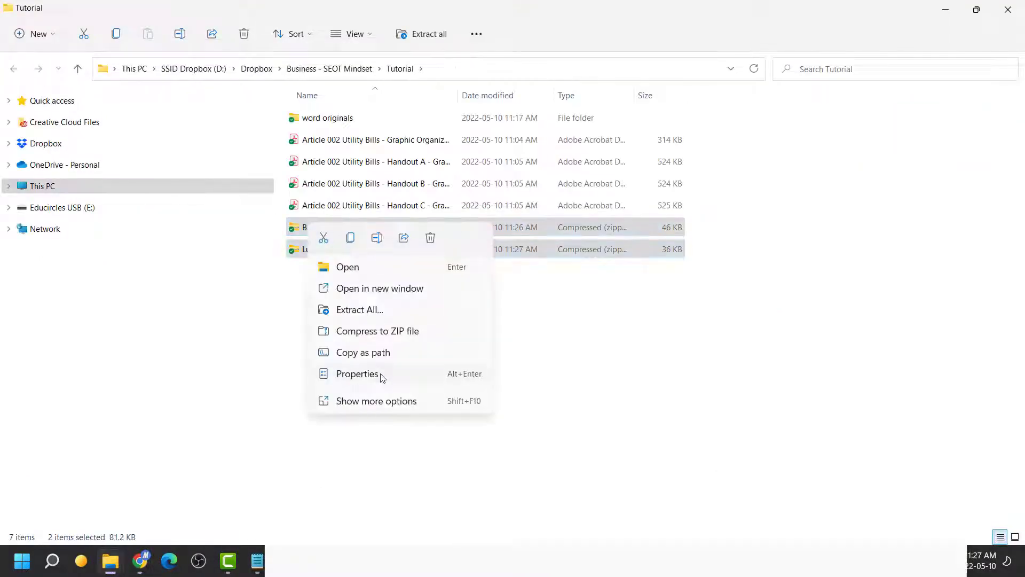
click(383, 402)
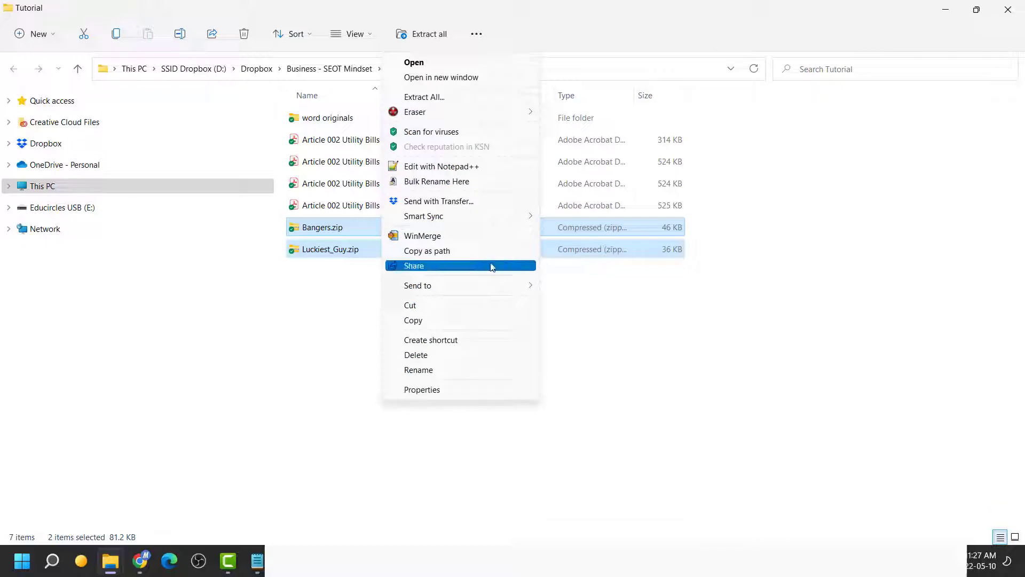
click(481, 132)
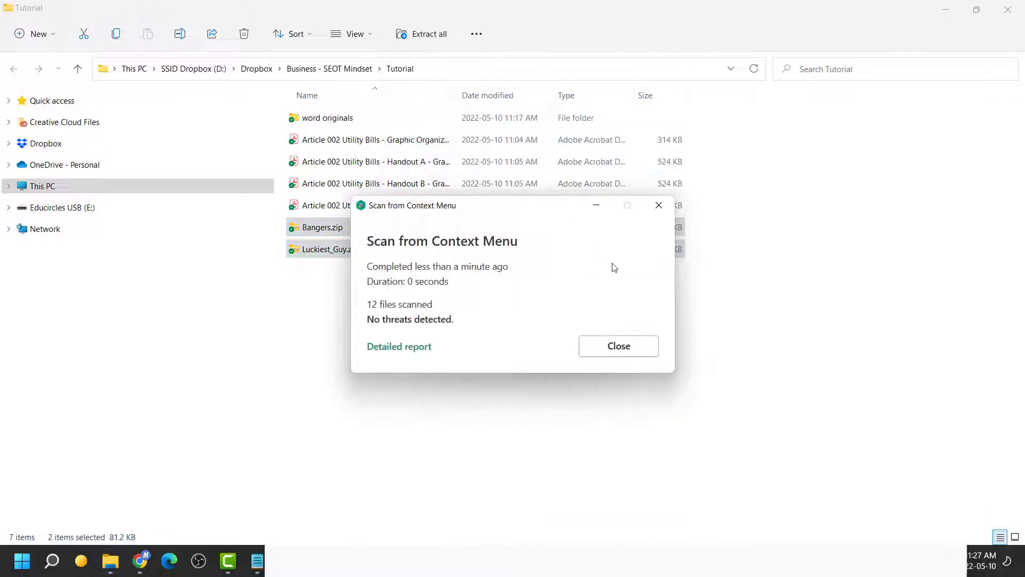
click(616, 346)
Install Bangers-Regular.ttf from Bangers.zip, replacing the existing copy
click(356, 226)
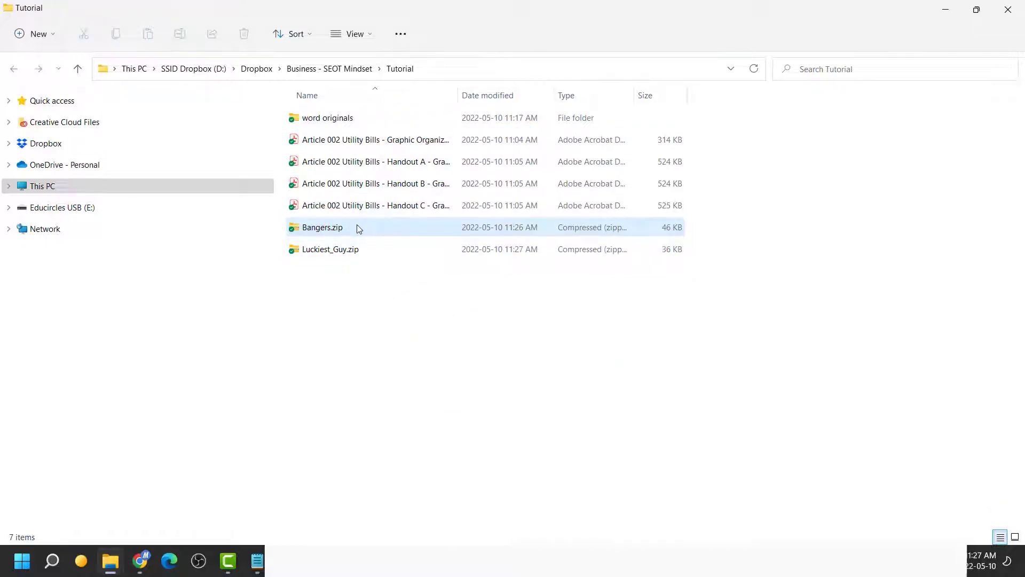
double_click(357, 226)
double_click(350, 118)
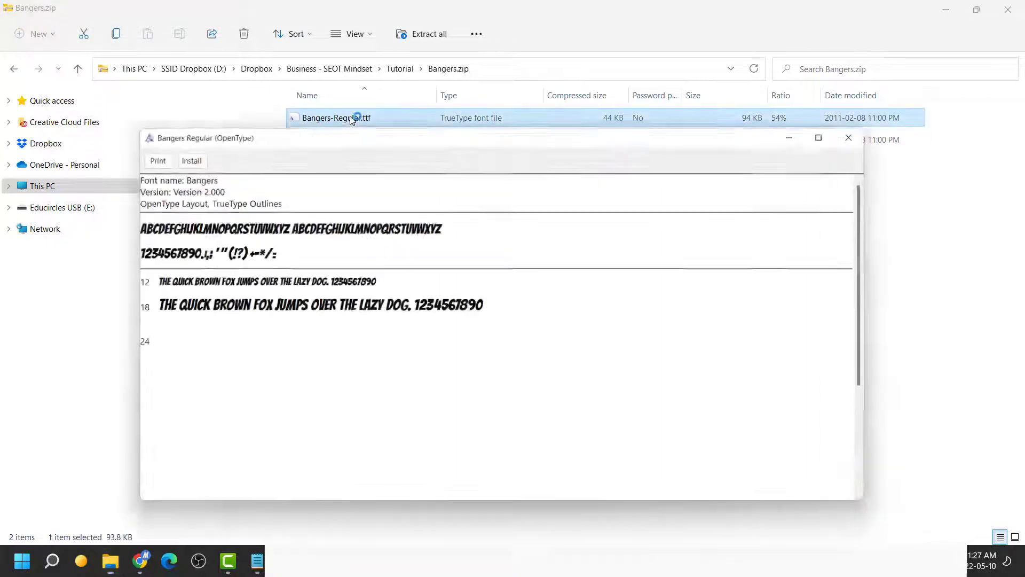
click(179, 156)
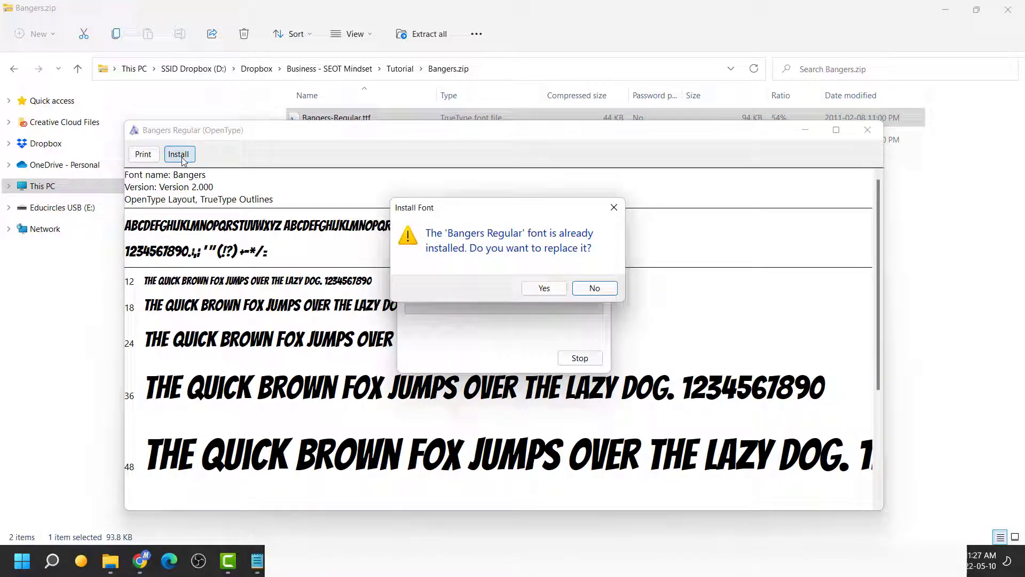
click(544, 288)
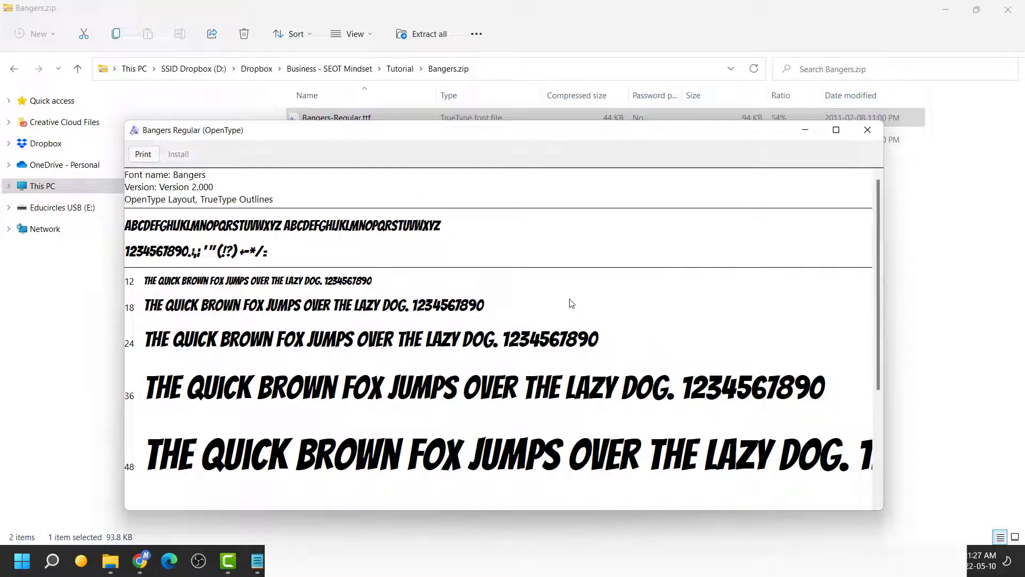
click(867, 130)
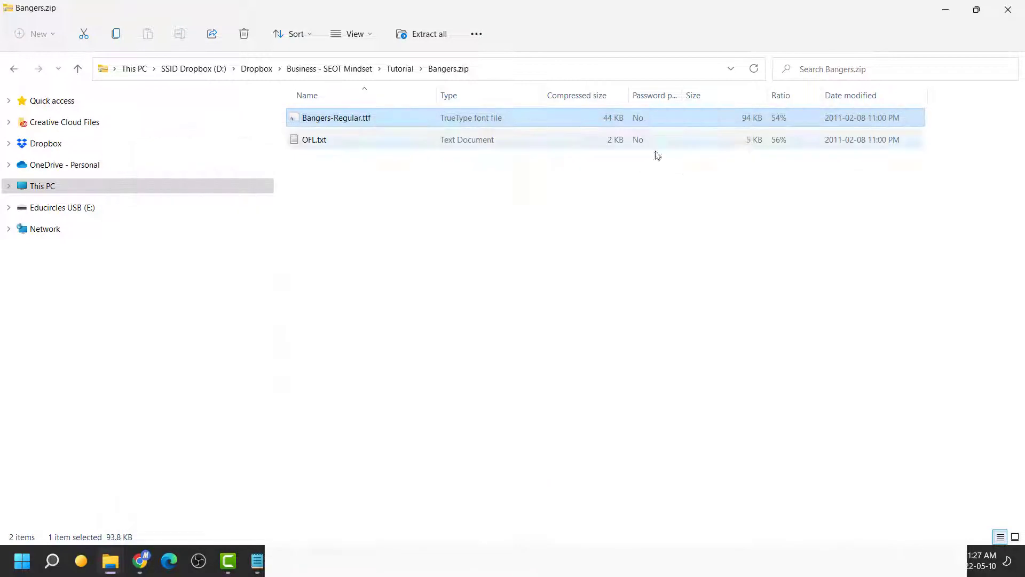
click(400, 68)
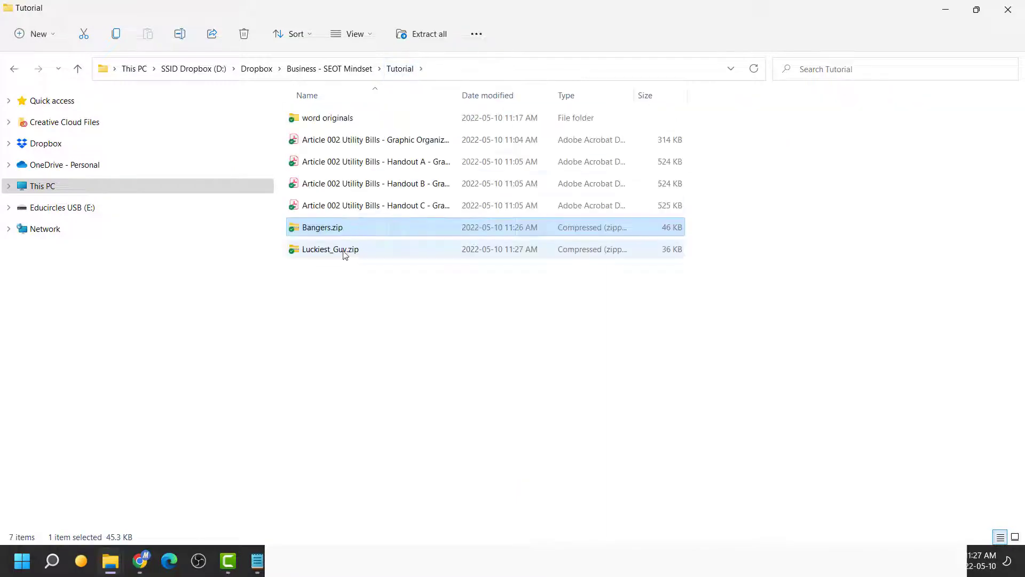
Install LuckiestGuy-Regular.ttf from Luckiest_Guy.zip, replacing the existing copy
double_click(345, 251)
click(357, 145)
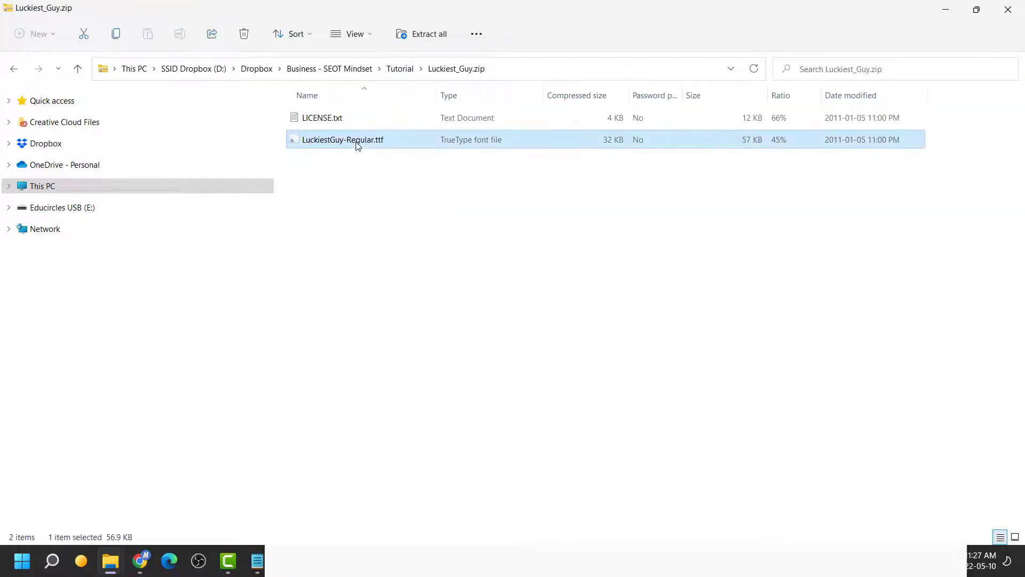
double_click(357, 145)
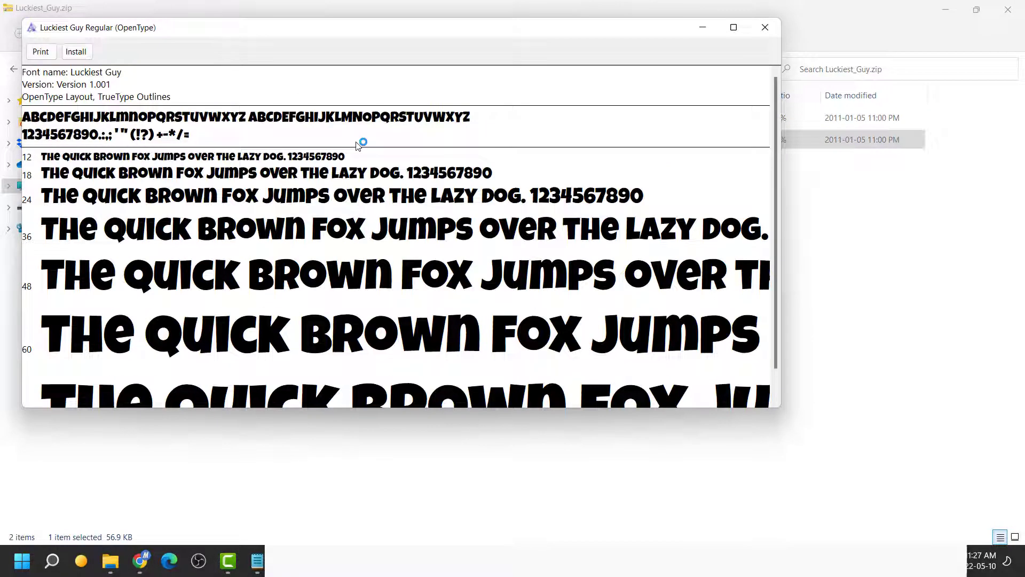
click(76, 51)
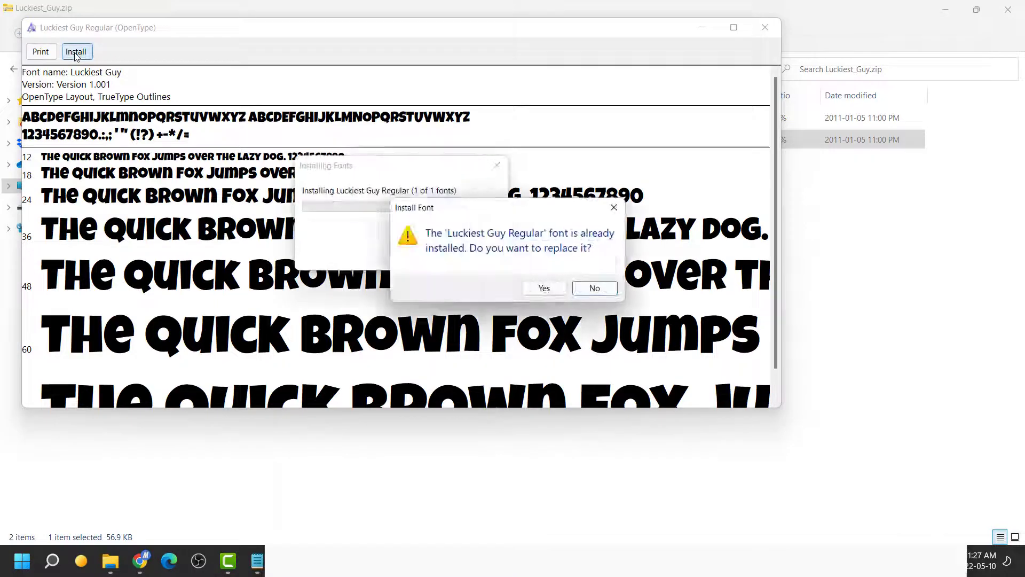
click(544, 289)
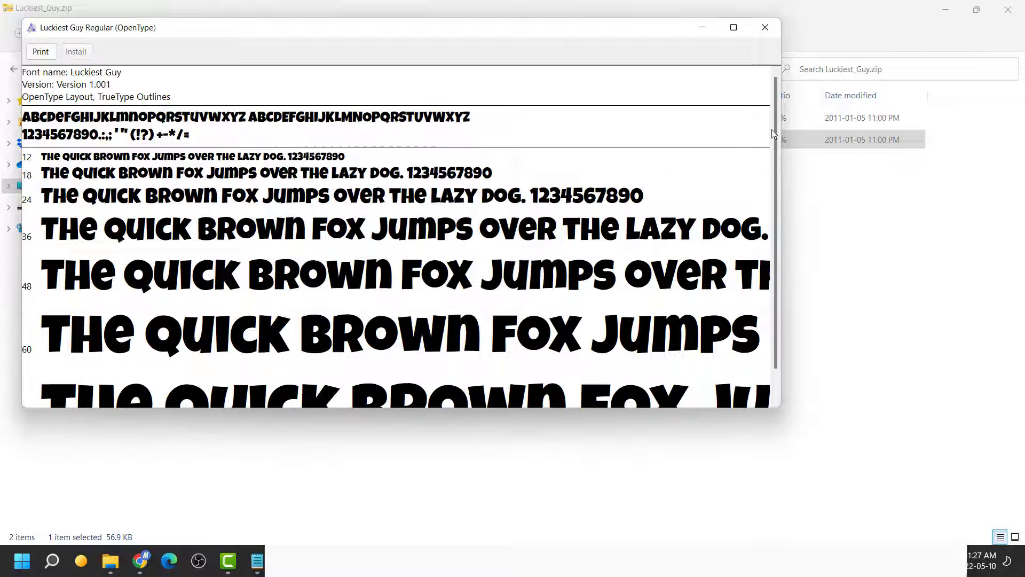
click(764, 27)
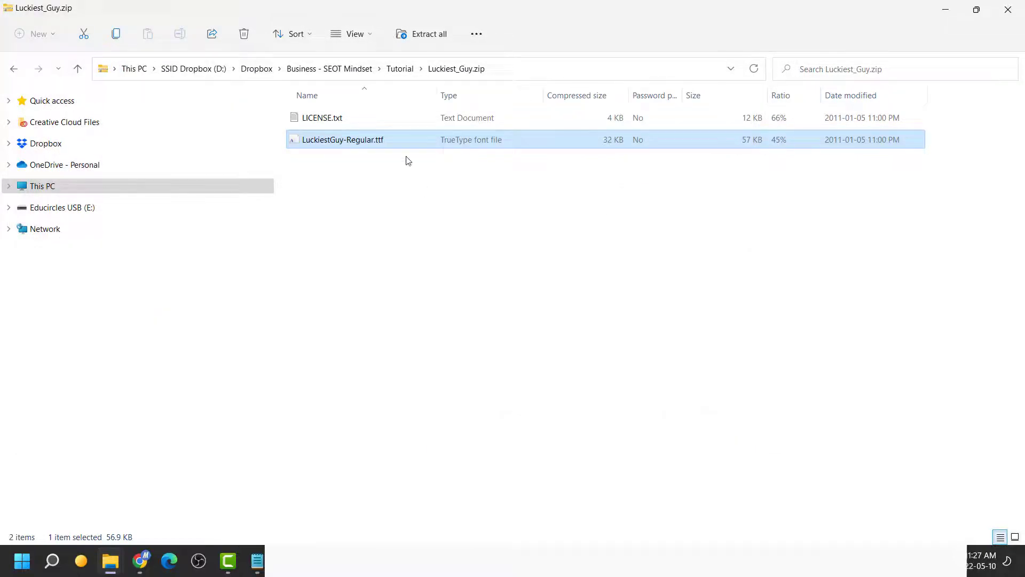
click(400, 68)
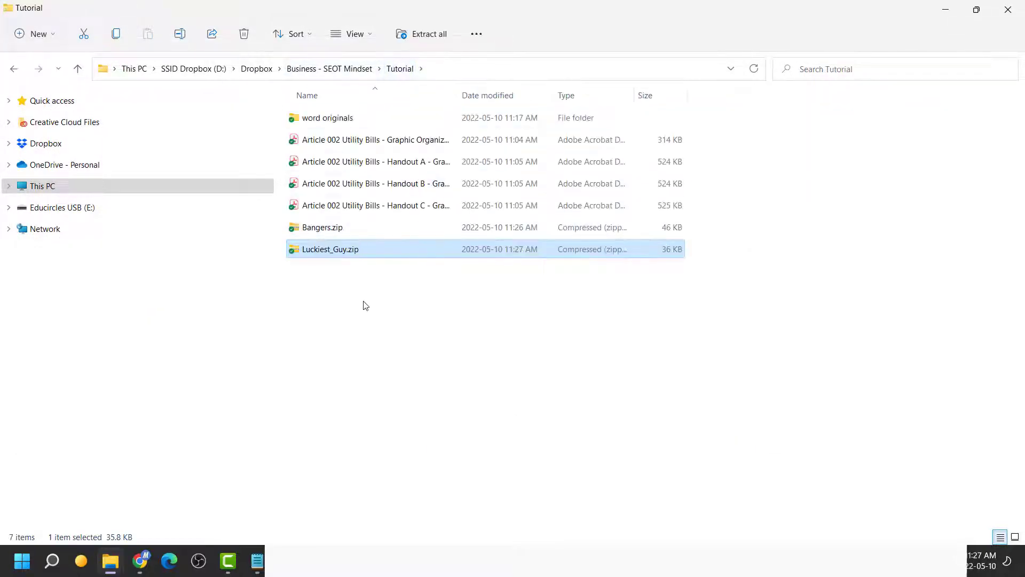
Open the Fonts control panel and check Bangers Regular's embeddability is Installable
double_click(352, 118)
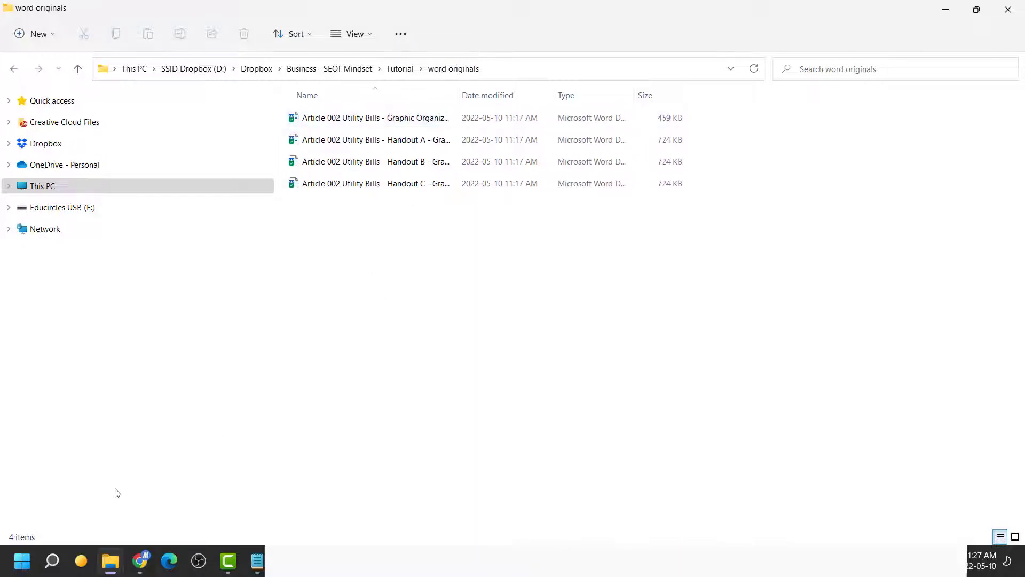
click(52, 560)
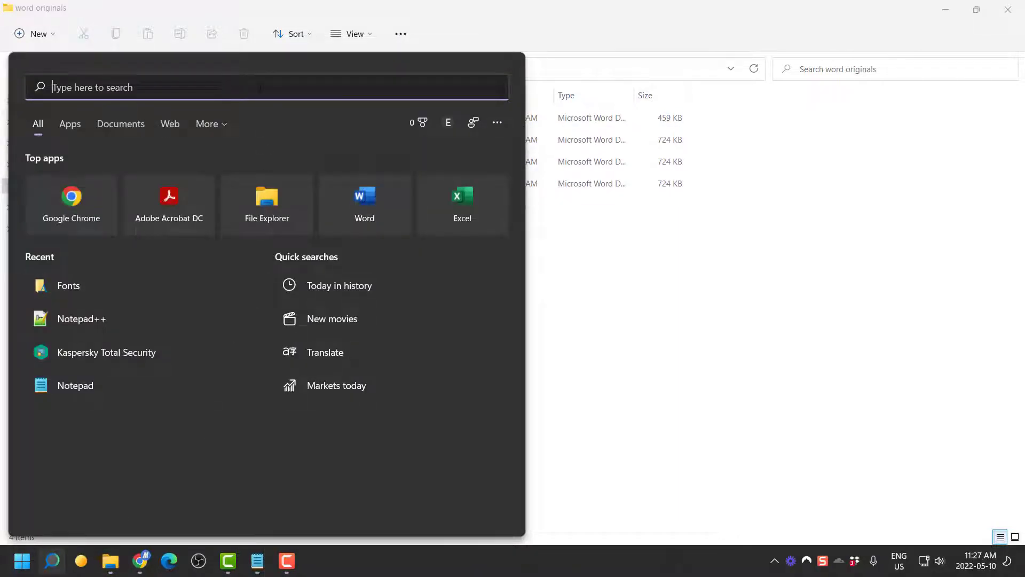
text(fonts)
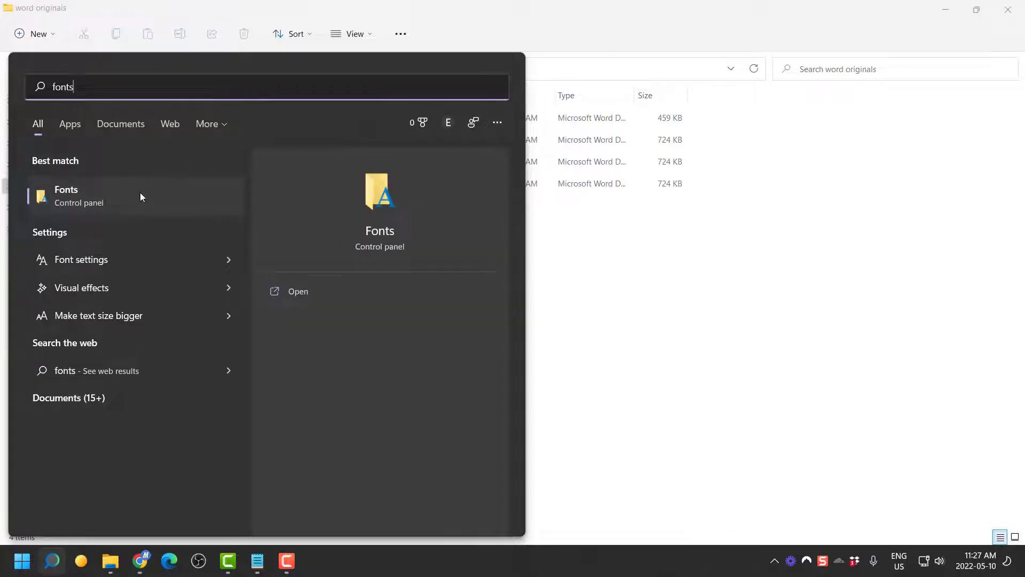
click(140, 192)
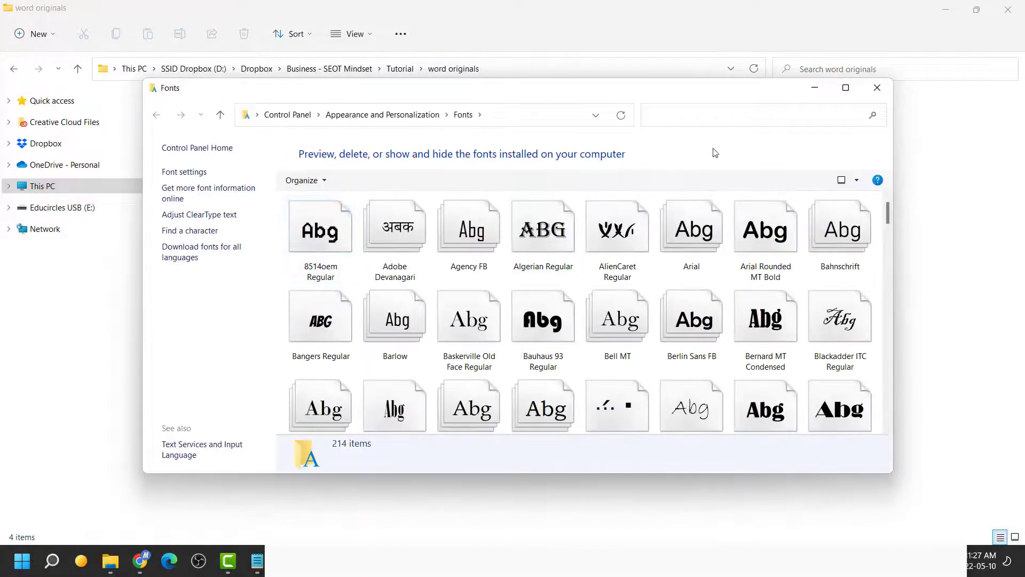
text(bangers)
click(347, 233)
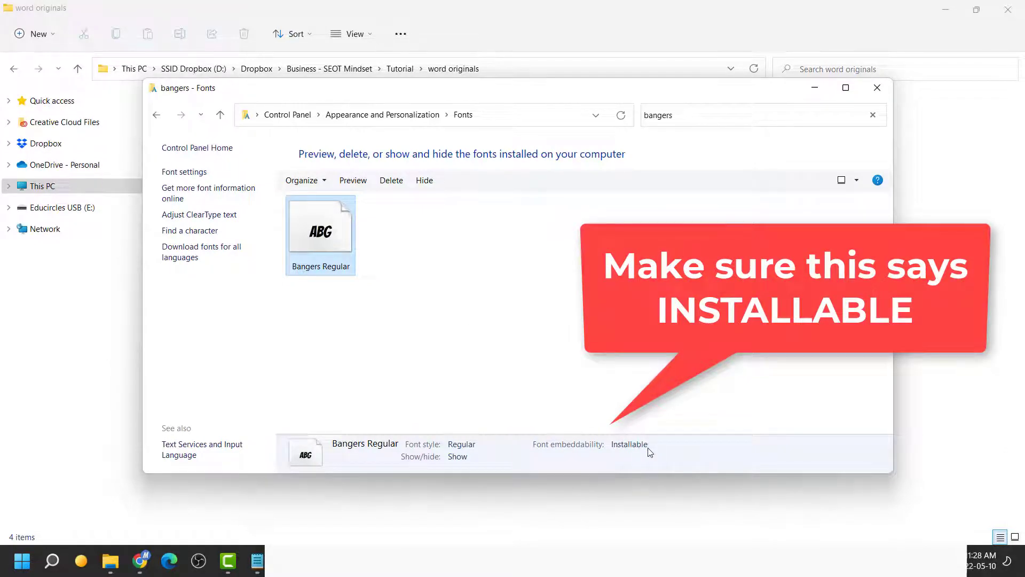
Check Luckiest Guy Regular's embeddability is Installable, then close the Fonts window
click(766, 117)
text(luckiest)
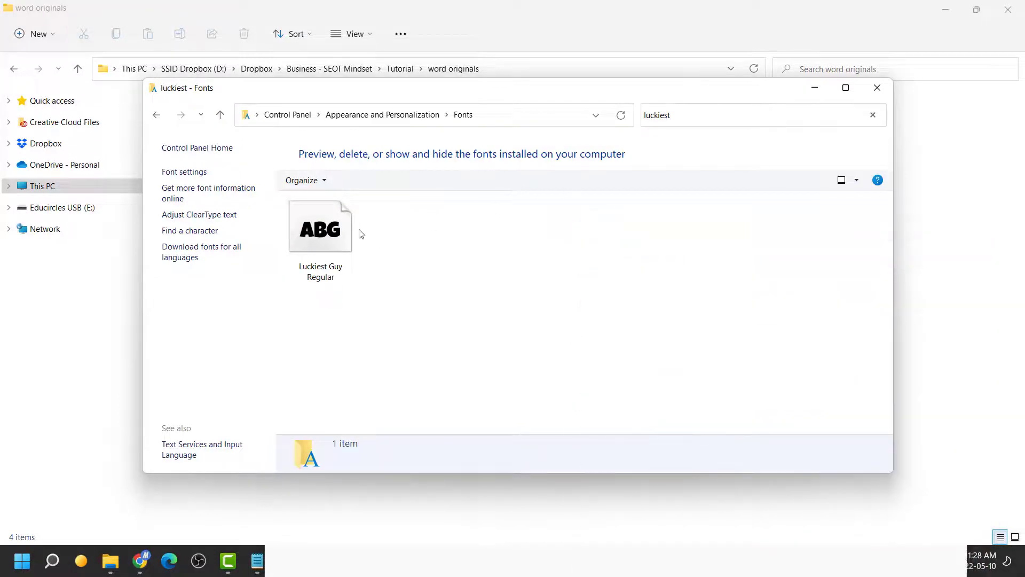
click(323, 233)
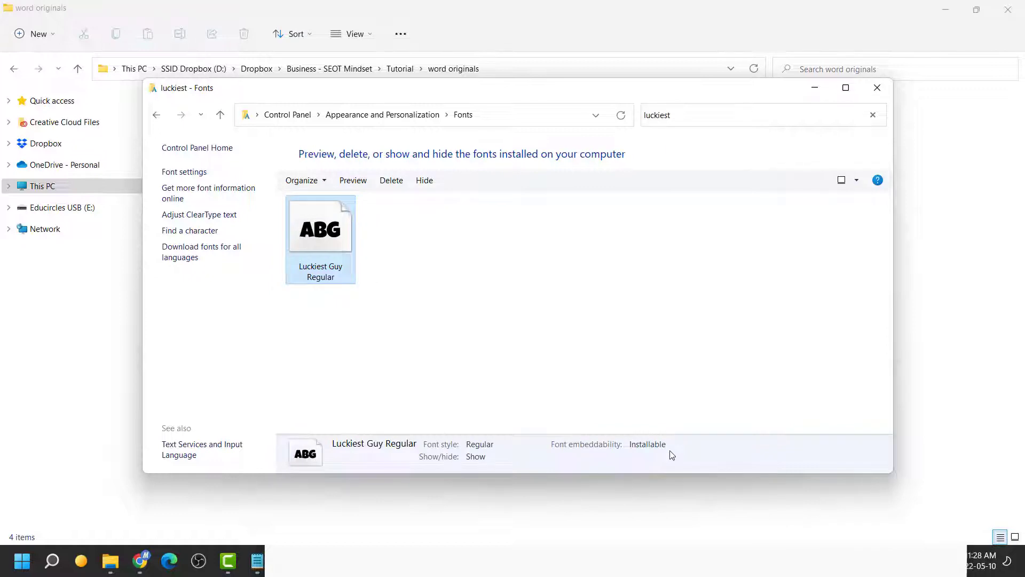
click(884, 92)
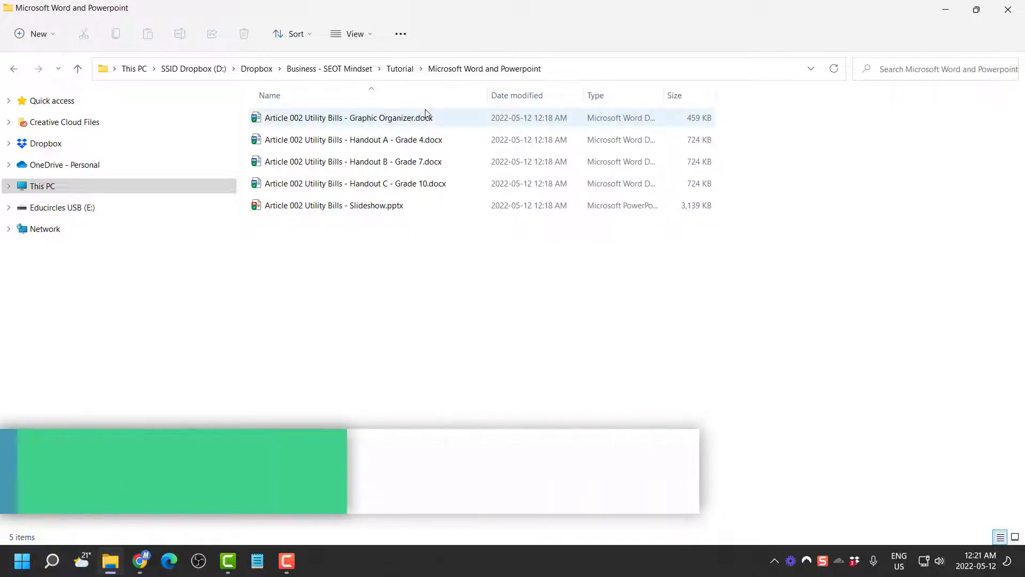
Open Graphic Organizer.docx in Word with editing enabled, docked on the right half
click(428, 119)
double_click(428, 119)
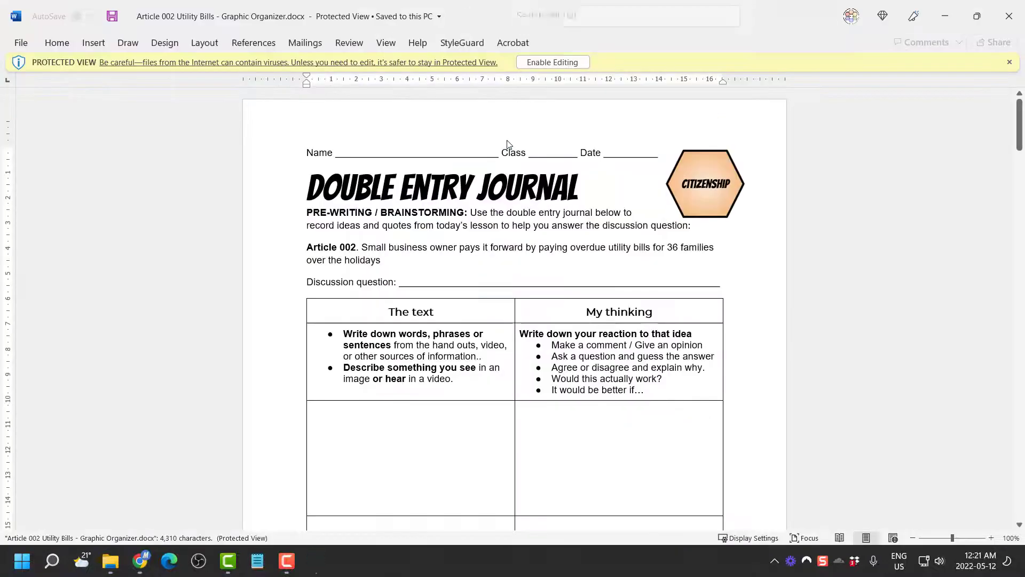
click(563, 66)
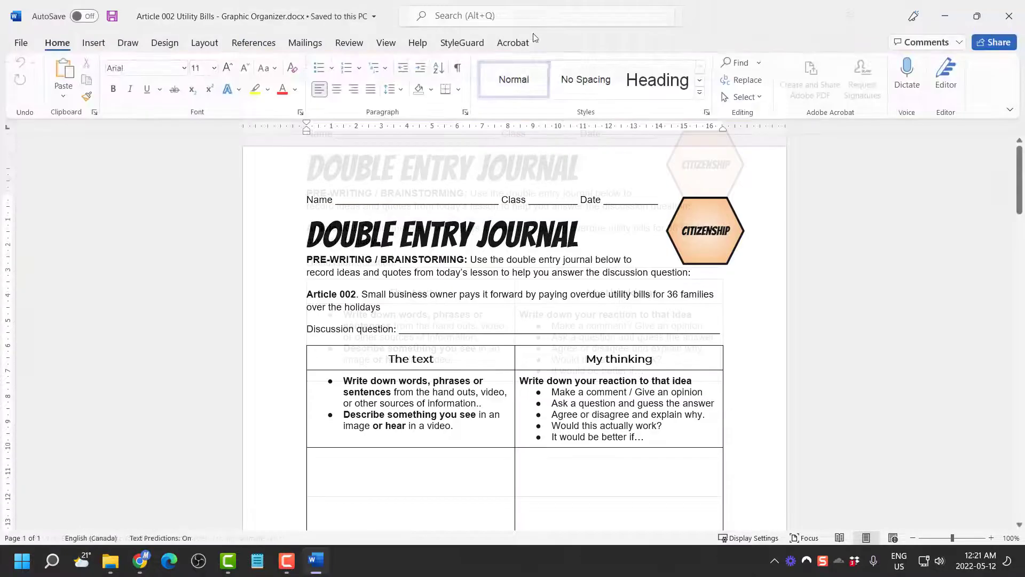
drag(518, 16, 1024, 224)
ctrl+scroll(794, 232, down, 5)
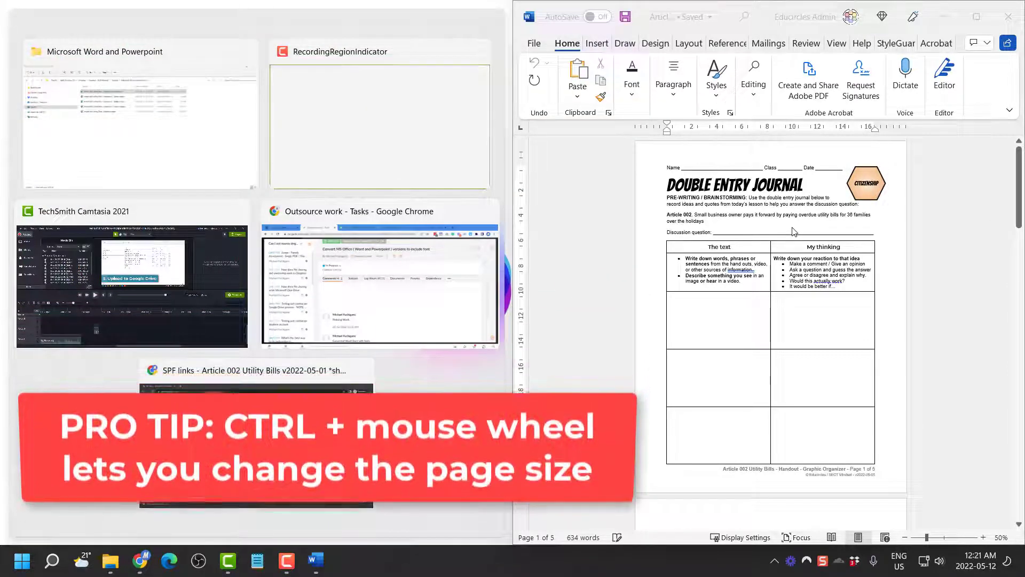
ctrl+scroll(794, 231, down, 4)
ctrl+scroll(794, 231, up, 2)
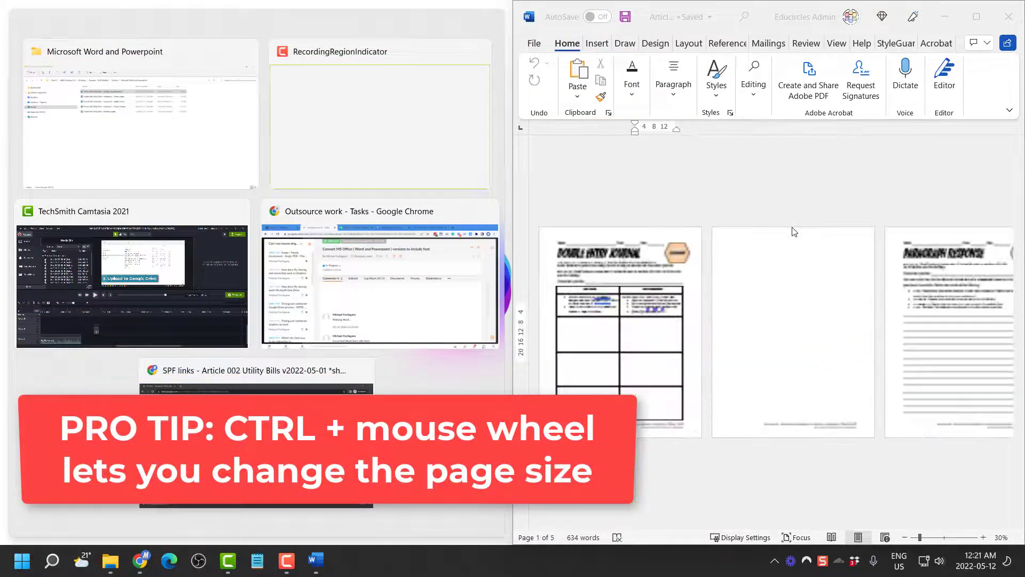
ctrl+scroll(794, 230, down, 1)
Delete the blank second page so the document fits on 4 pages
click(701, 226)
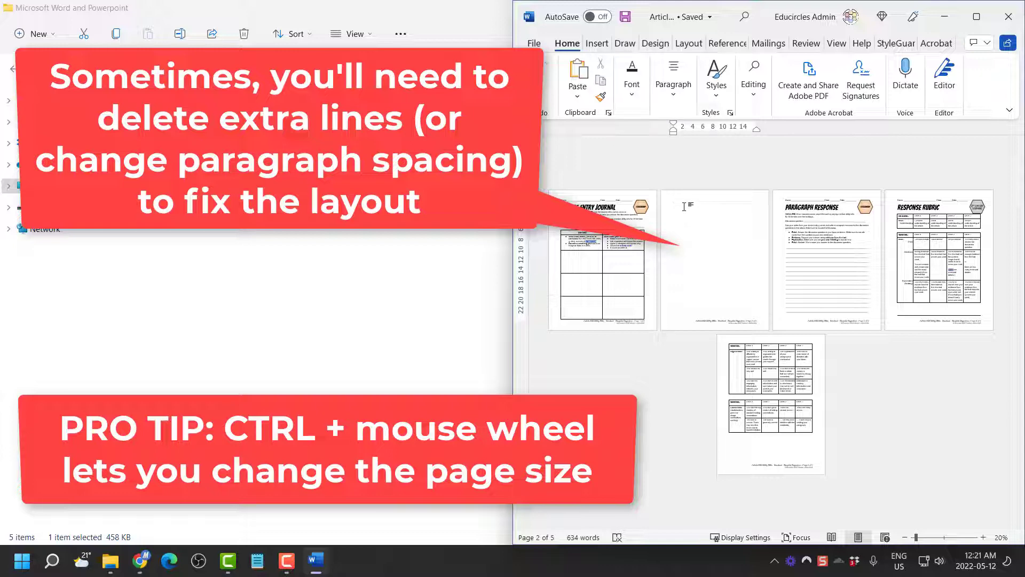
scroll(684, 207, up, 5)
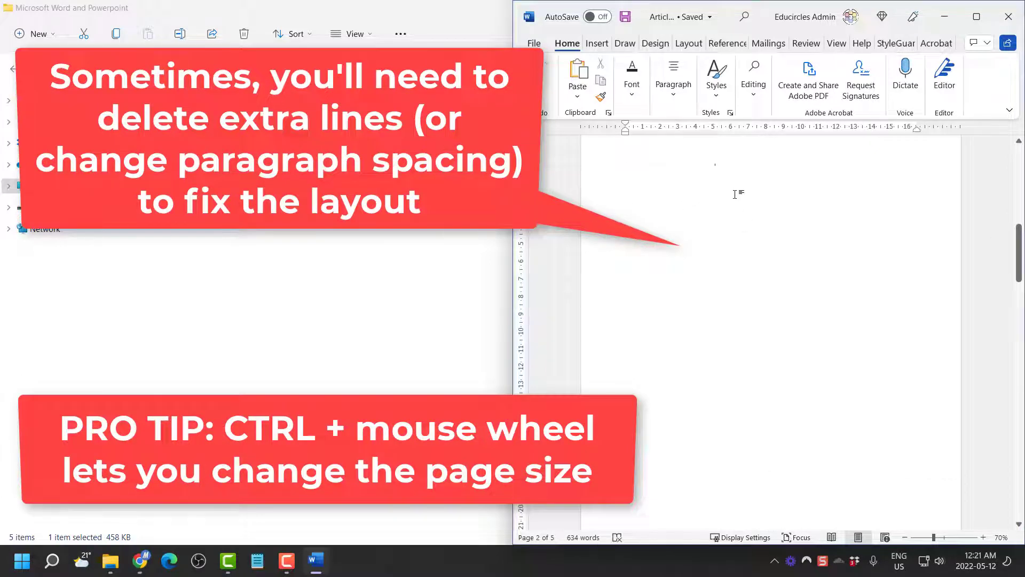
key(Delete)
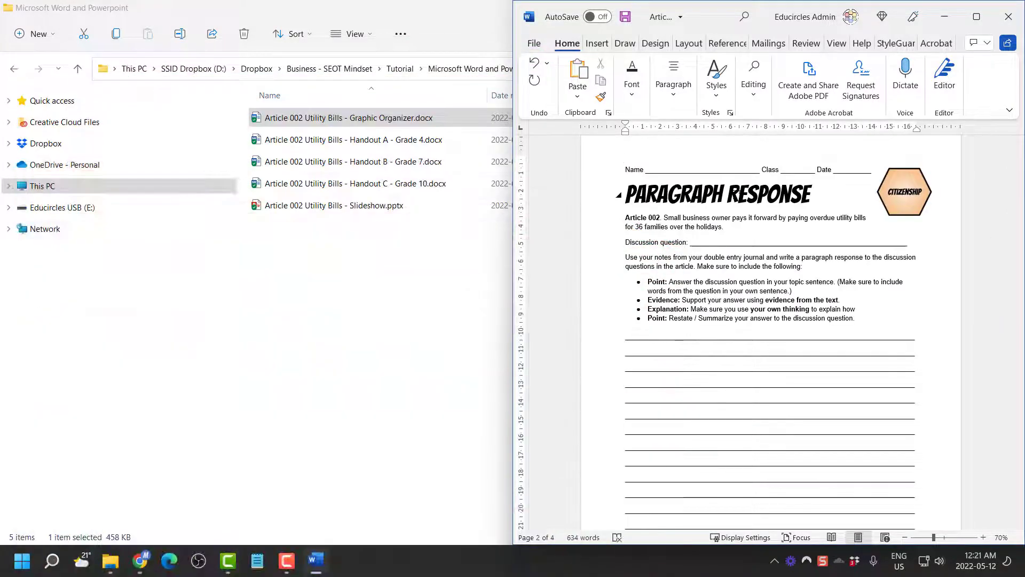
scroll(735, 193, up, 2)
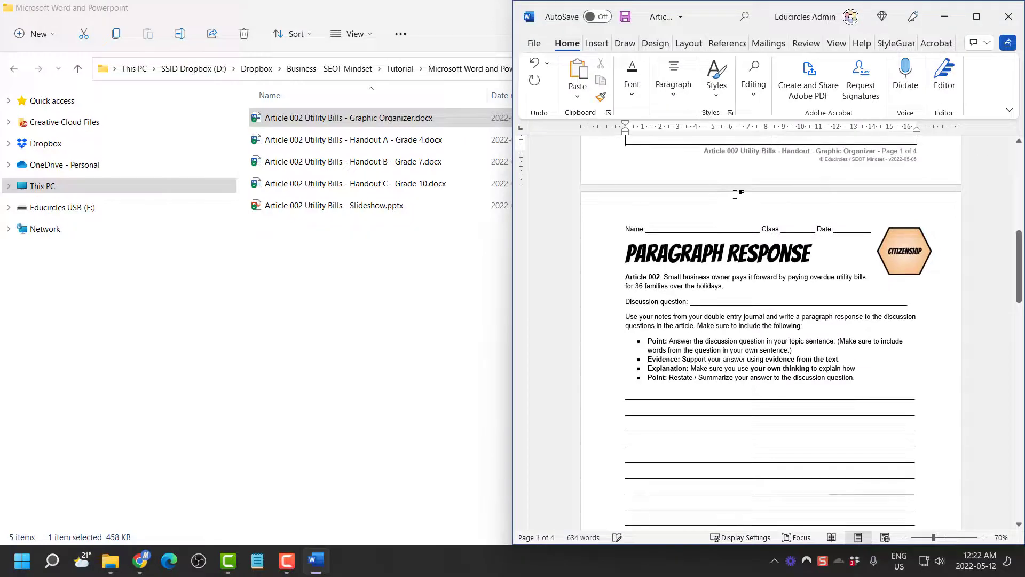
scroll(792, 223, down, 7)
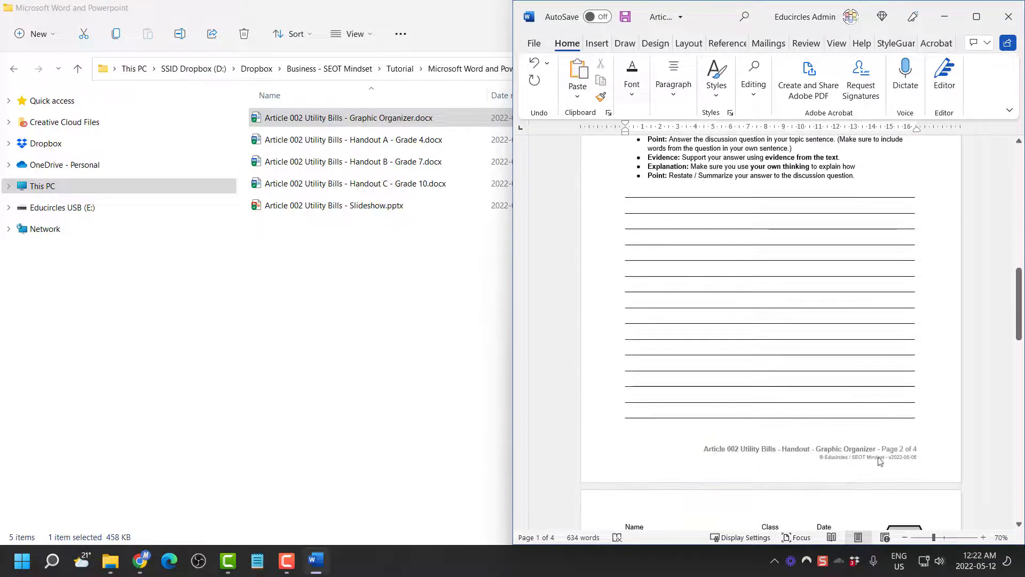
ctrl+scroll(931, 465, down, 6)
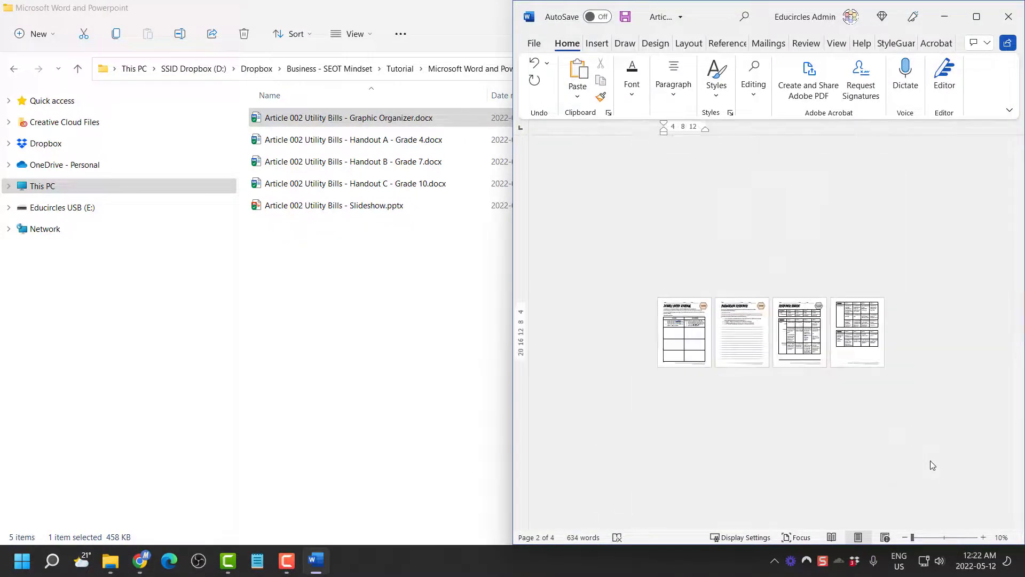
ctrl+scroll(932, 465, up, 1)
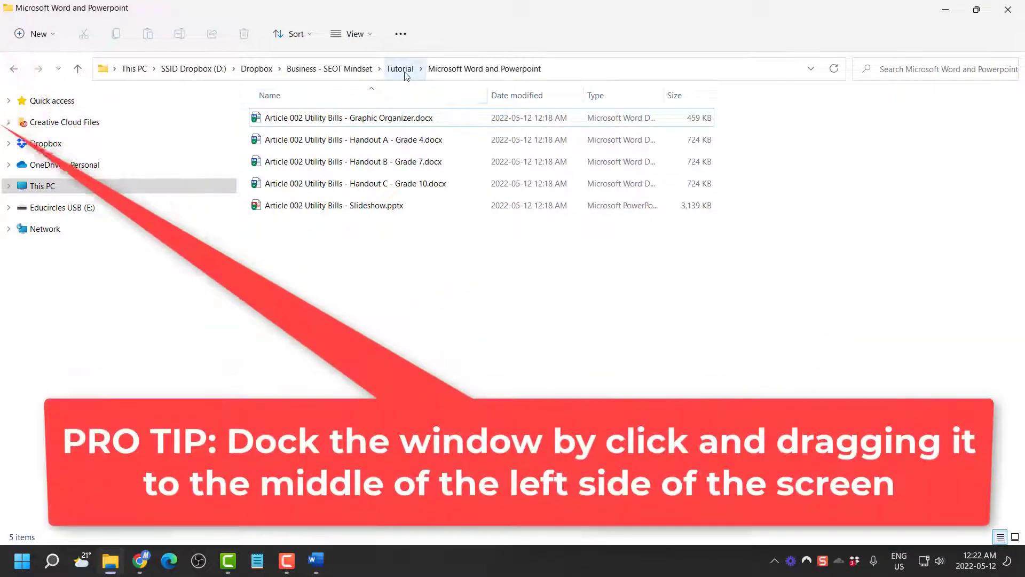
Open the Graphic Organizer PDF in Acrobat on the left, beside Word on the right
click(401, 70)
double_click(359, 139)
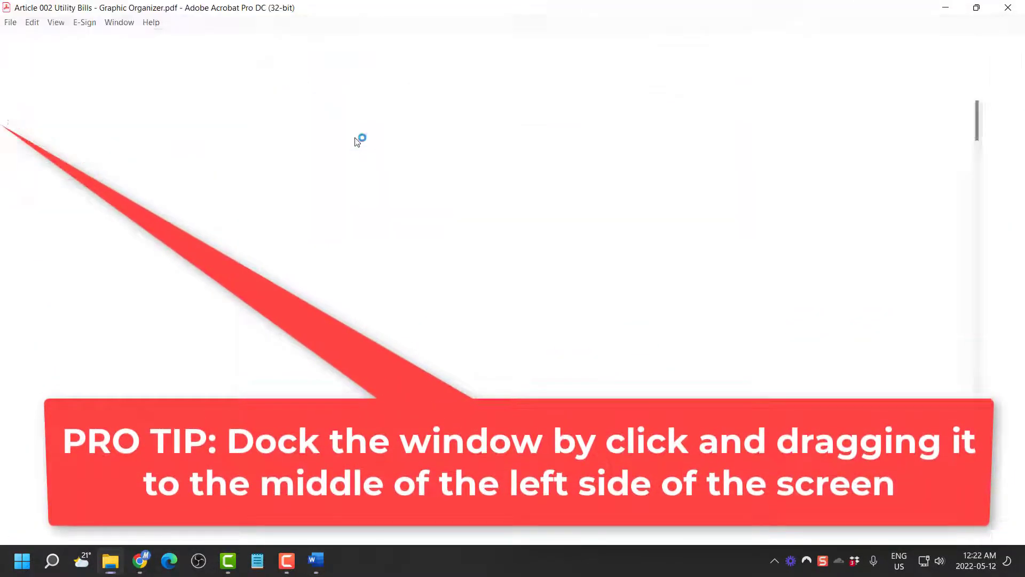
drag(412, 13, 0, 155)
scroll(294, 248, down, 8)
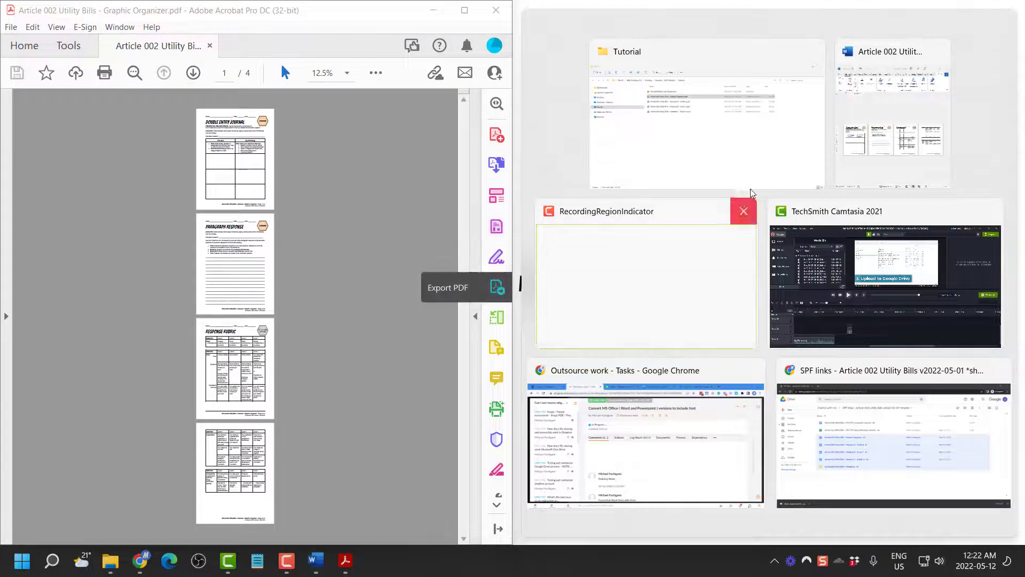
click(866, 110)
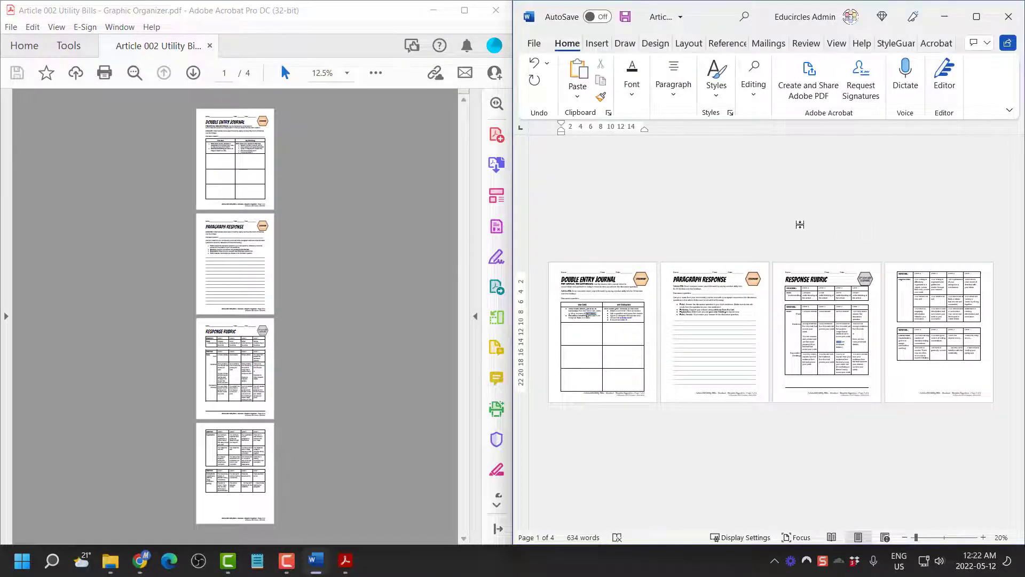
Save the 4-page Word Graphic Organizer with Ctrl+S
click(797, 219)
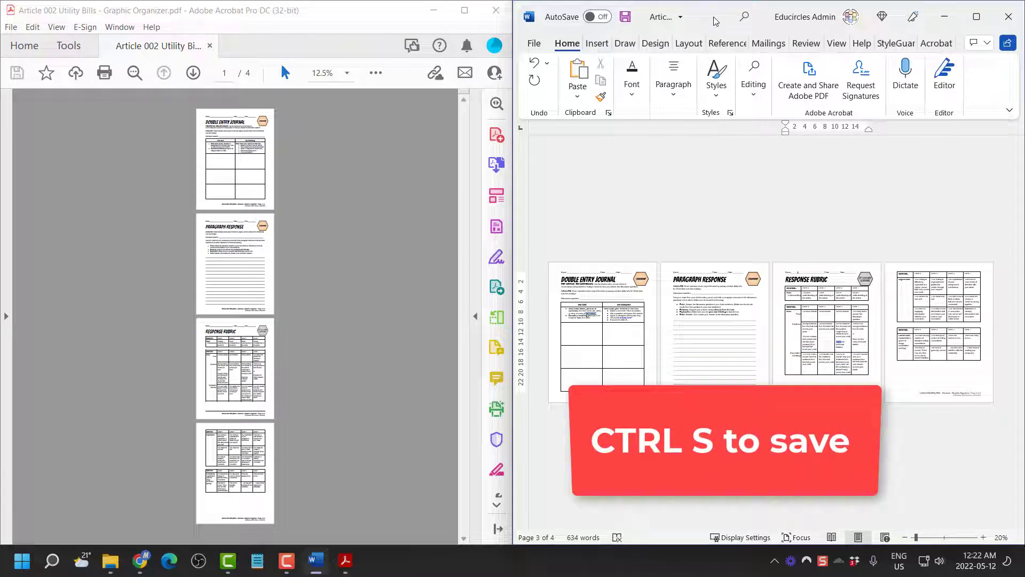
key(ctrl+s)
key(alt+Tab)
key(alt+Tab)
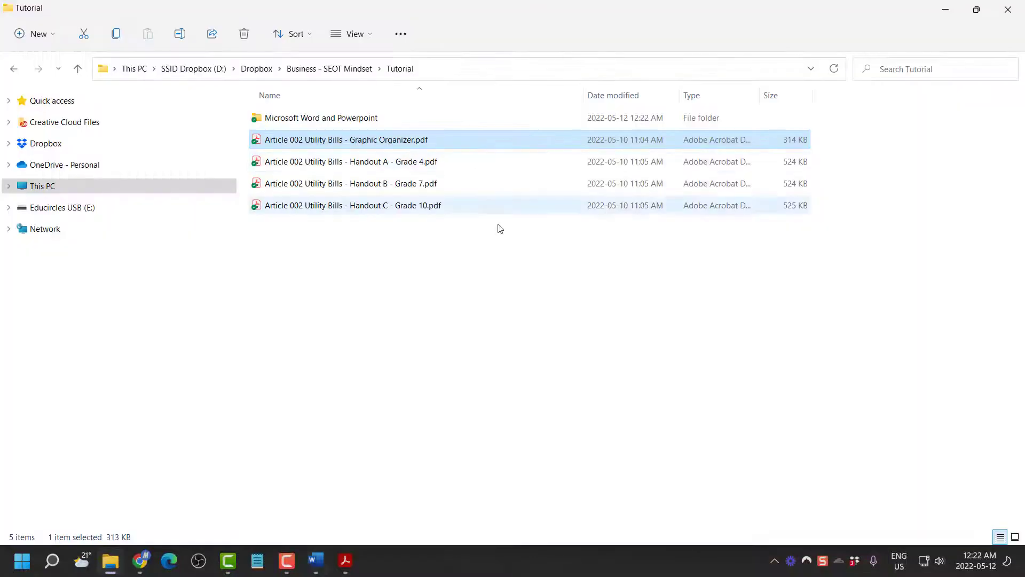
Open the Handout A - Grade 4 PDF and its Word document from Microsoft Word and Powerpoint
double_click(453, 163)
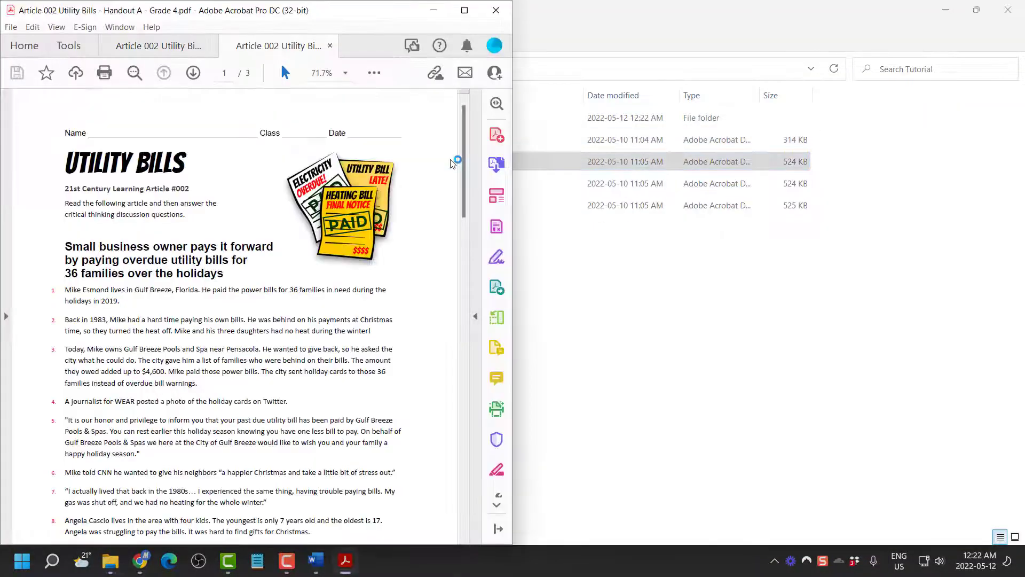
click(599, 309)
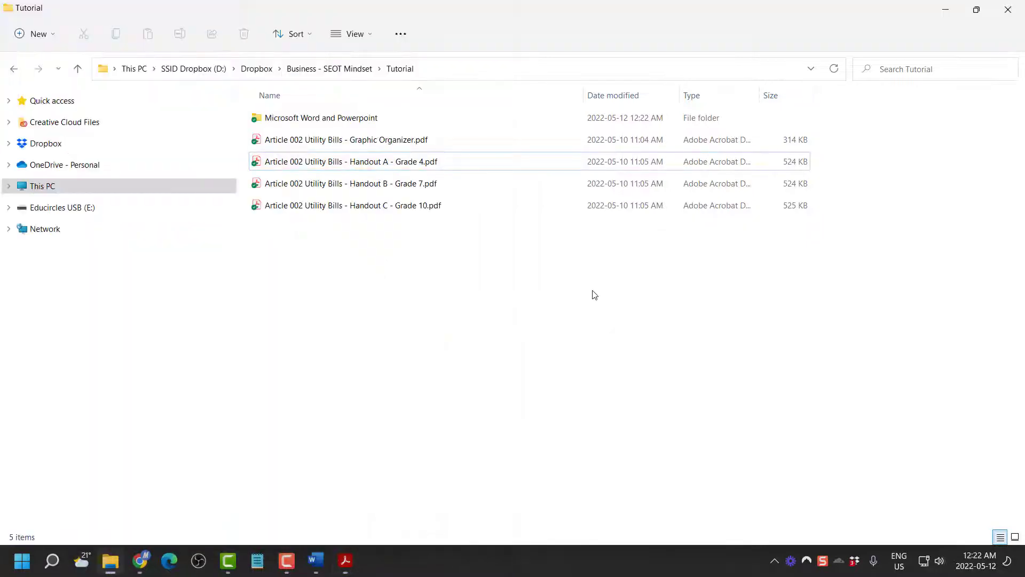
click(405, 123)
double_click(405, 123)
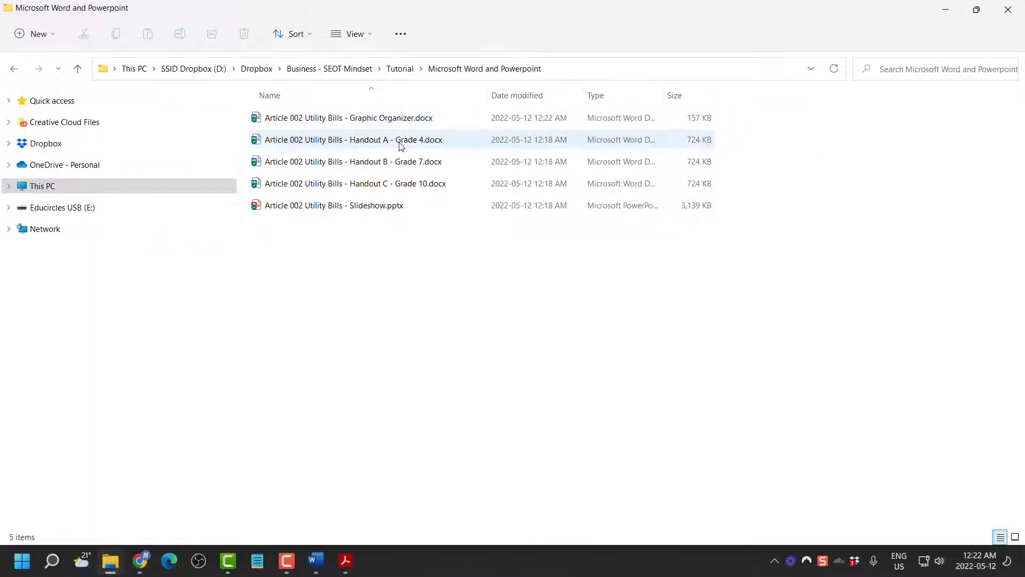
double_click(405, 141)
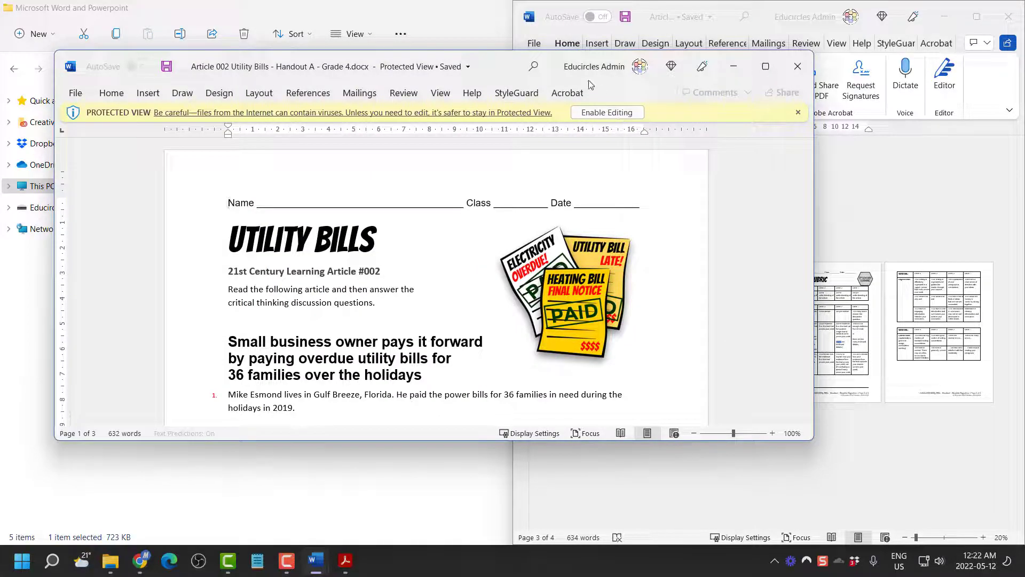
Enable editing in Handout A, compare it beside the PDF, then close Acrobat
click(609, 113)
drag(524, 60, 1022, 112)
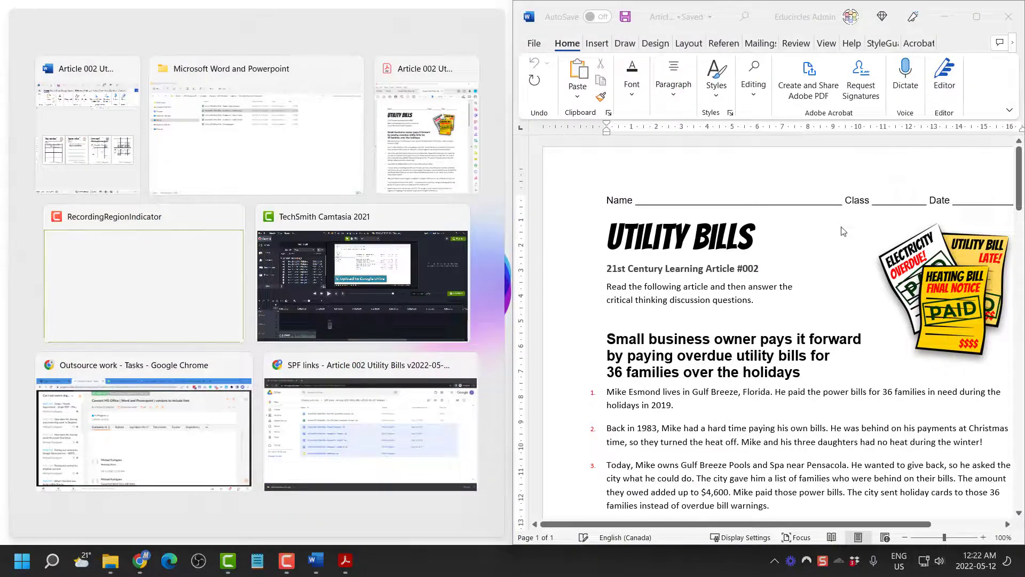
ctrl+scroll(841, 226, down, 8)
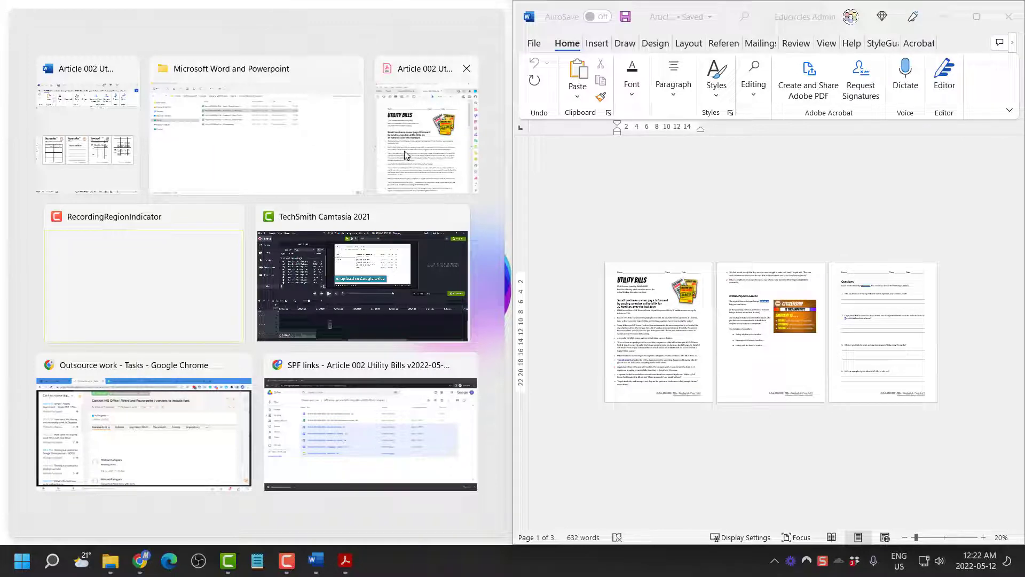
click(433, 165)
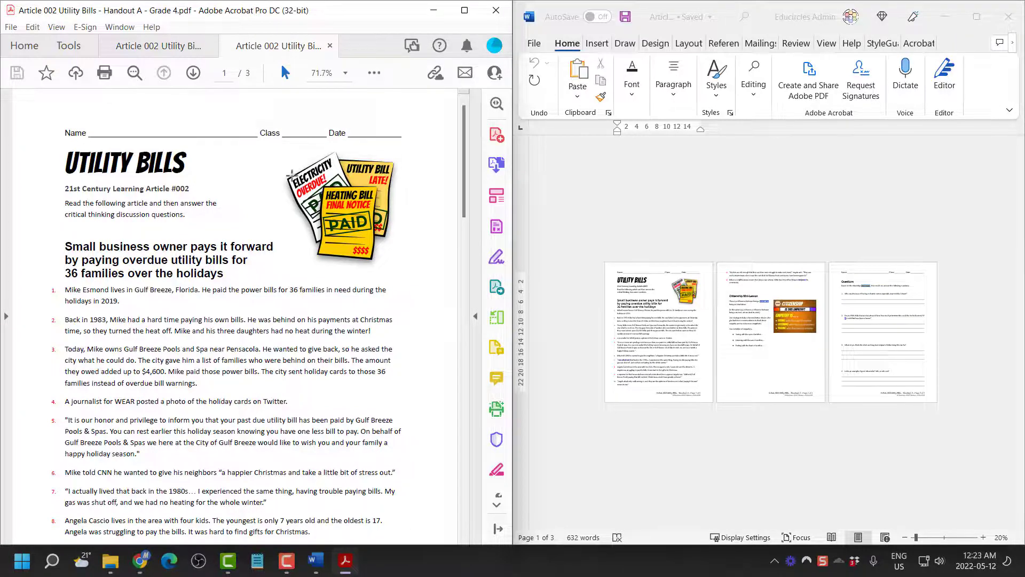
scroll(290, 174, down, 5)
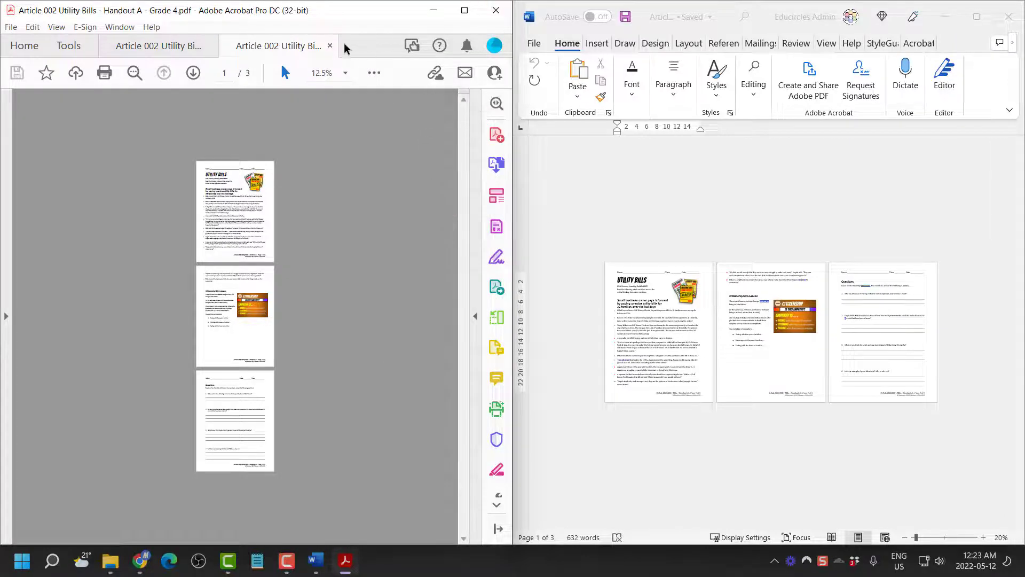
click(496, 10)
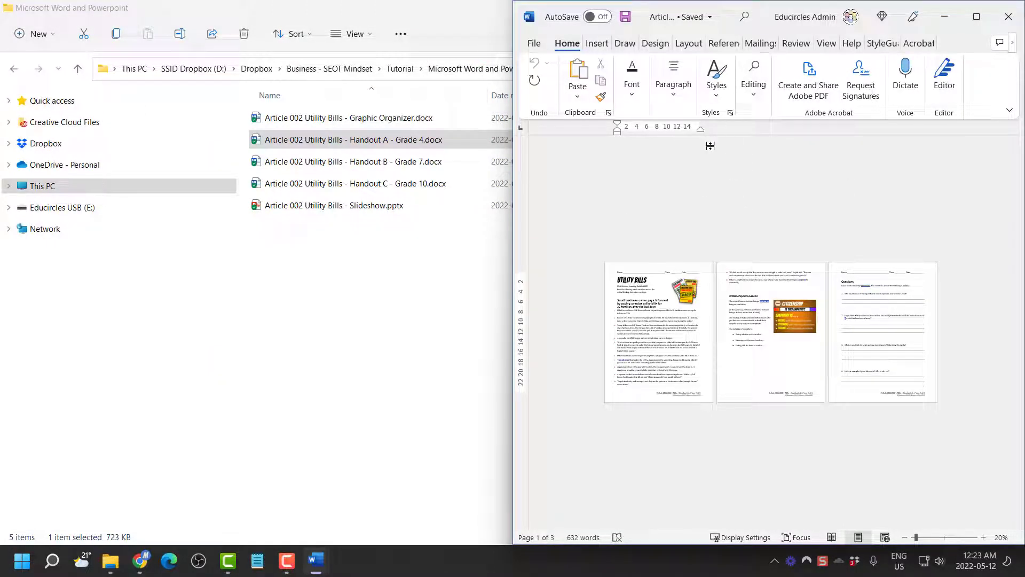
Close Handout A and enable editing of Handout B - Grade 7, docked on the right
click(1016, 16)
click(1017, 16)
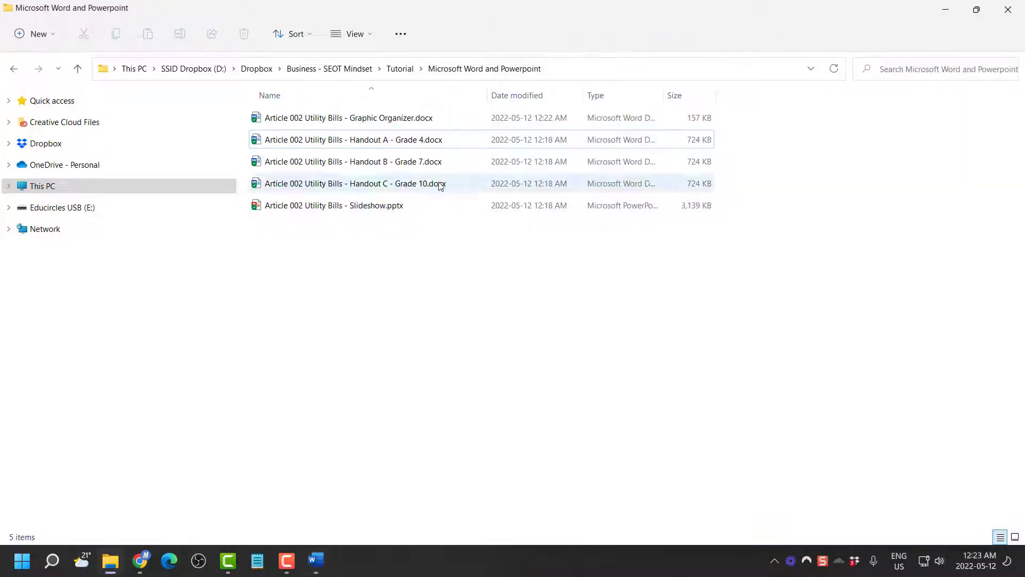
click(439, 163)
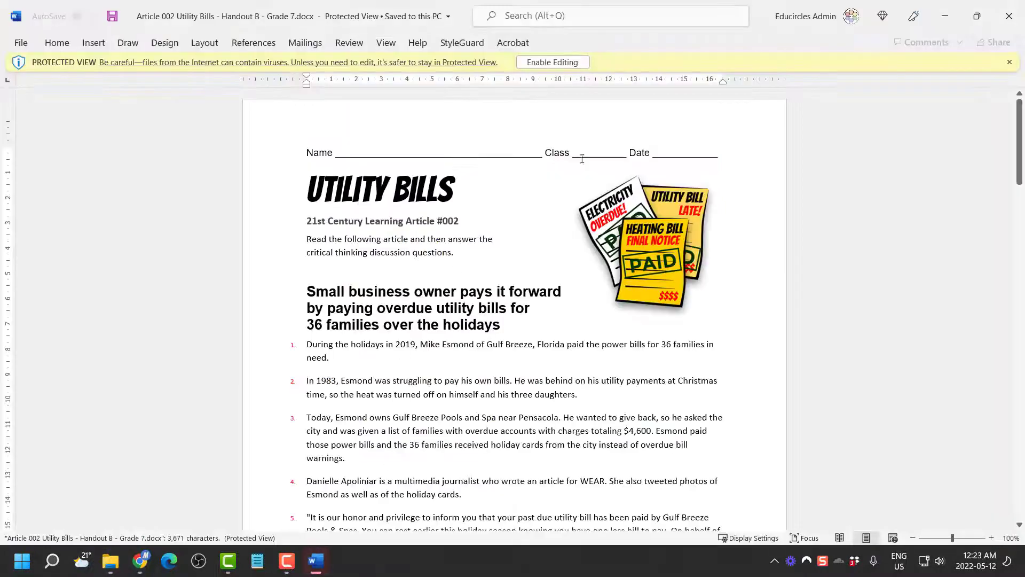
click(555, 62)
ctrl+scroll(602, 168, down, 8)
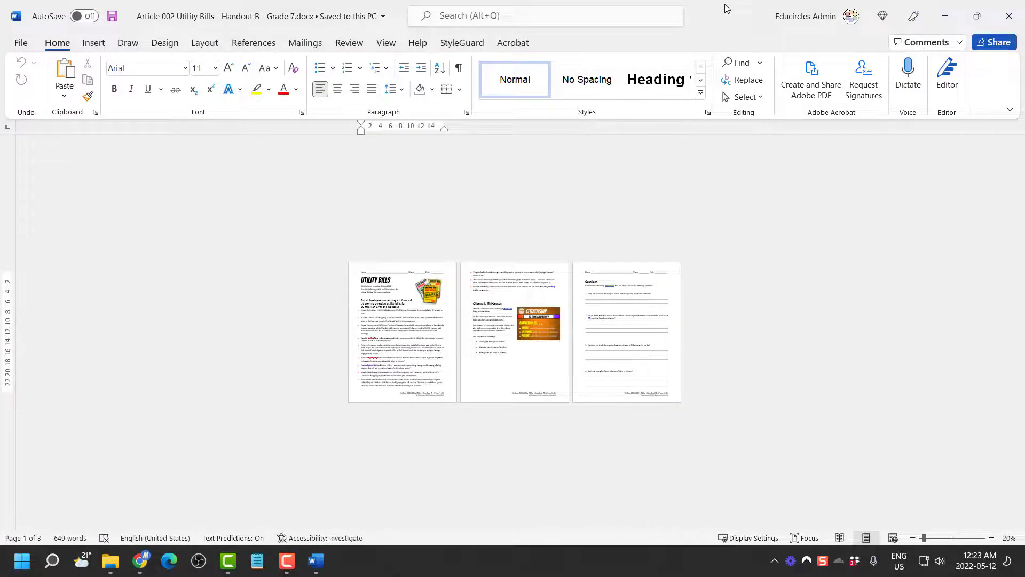
key(super+Right)
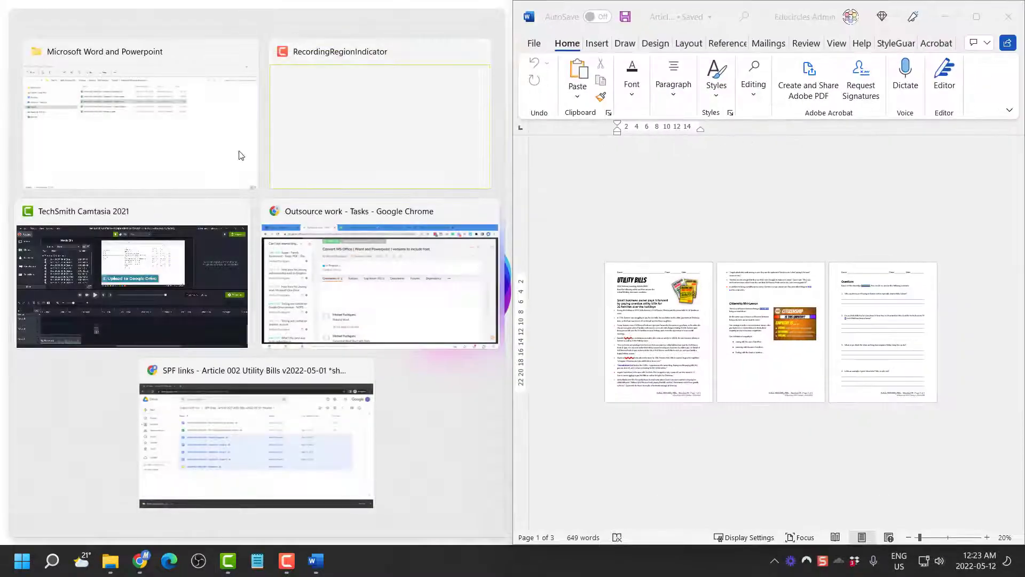
Open the Handout B - Grade 7 PDF from Tutorial for comparison, then close it
click(224, 140)
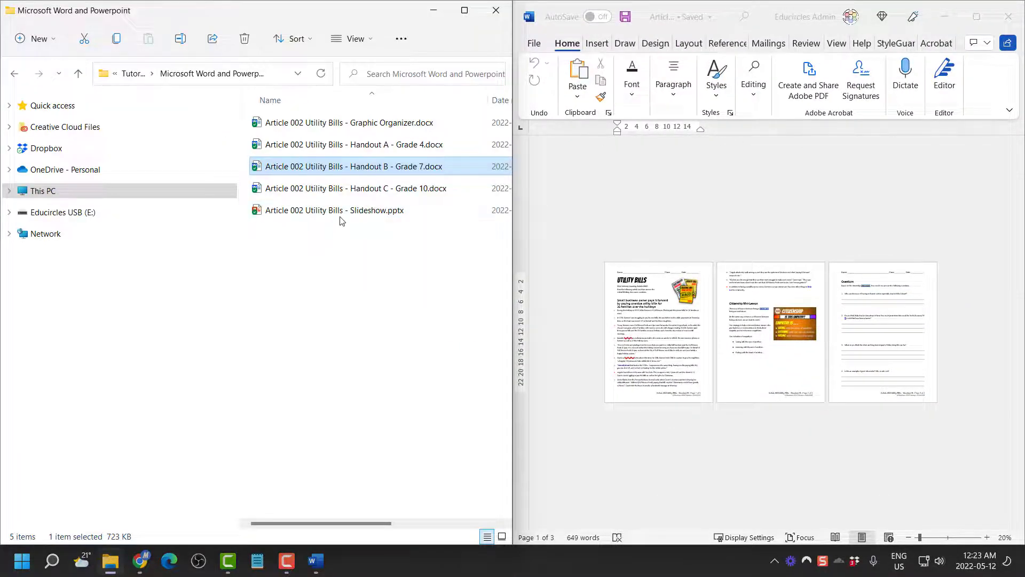
click(133, 74)
double_click(320, 189)
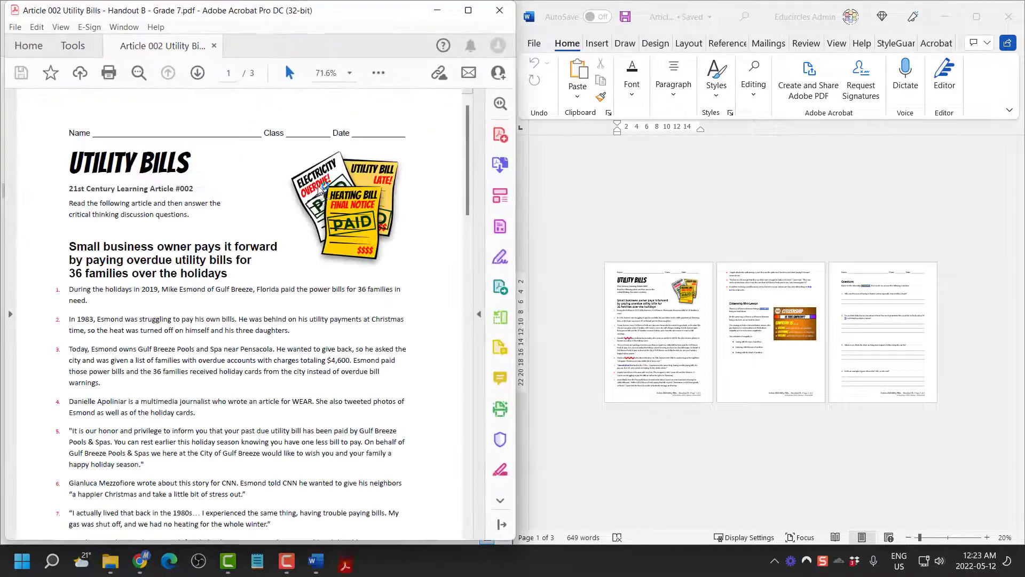
scroll(330, 213, down, 5)
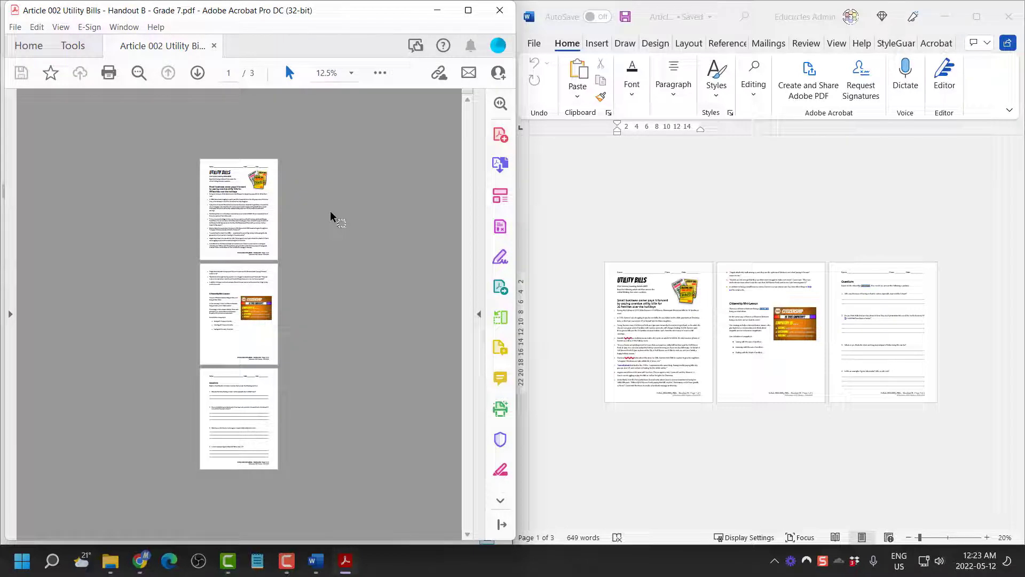
click(500, 12)
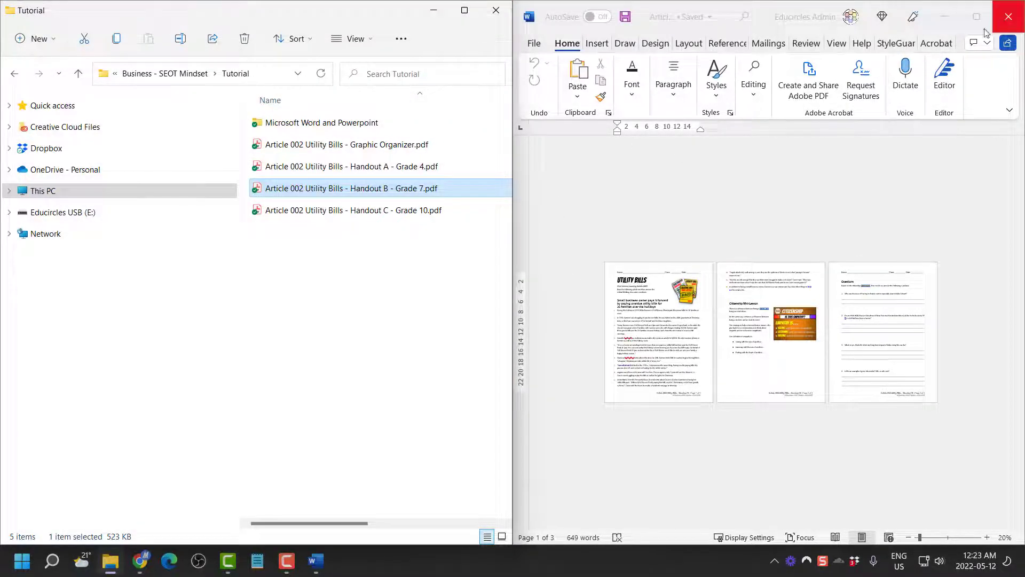
click(842, 170)
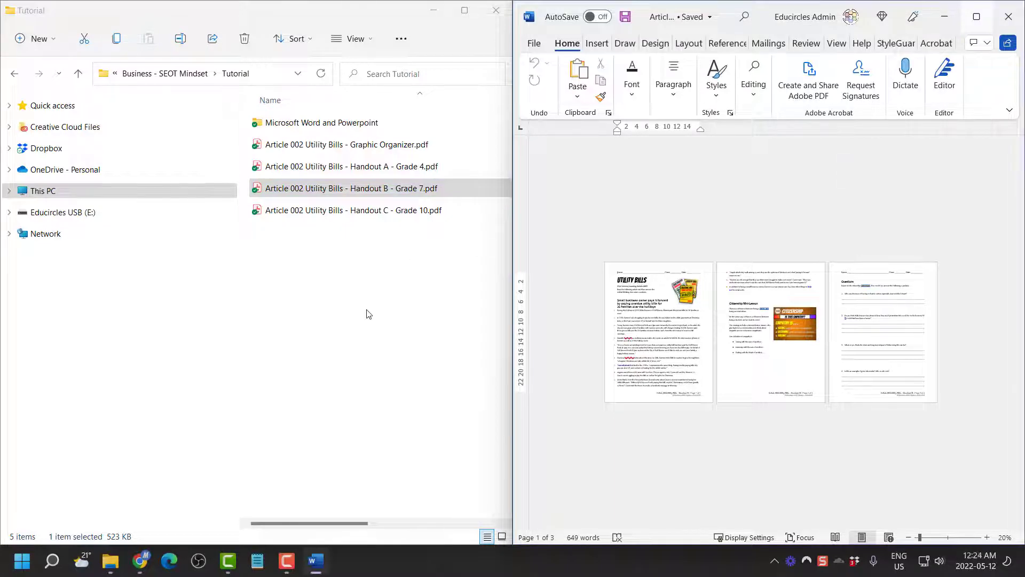
Close the Handout B document and open the Handout C - Grade 10 PDF
key(ctrl+w)
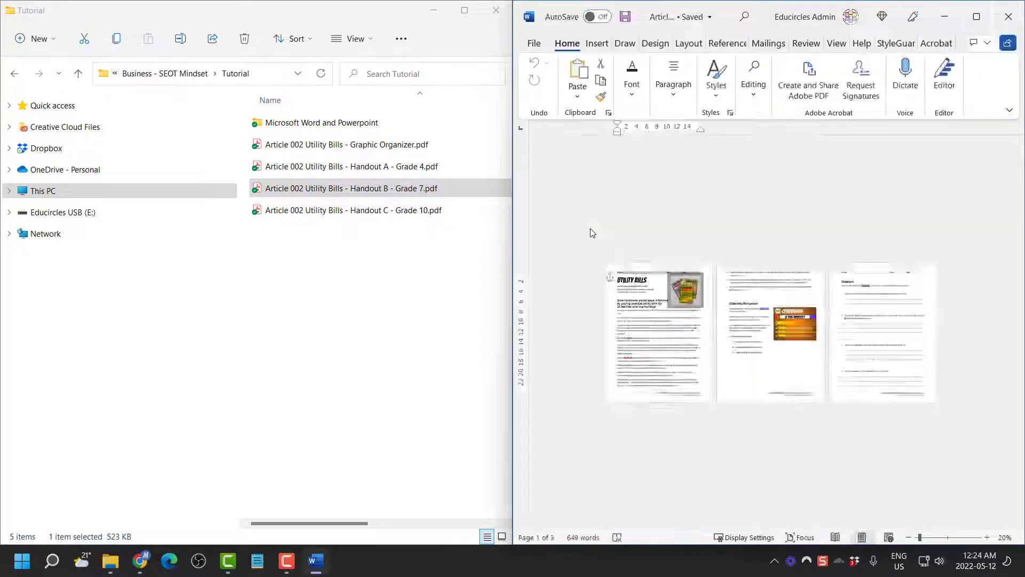
key(alt+Tab)
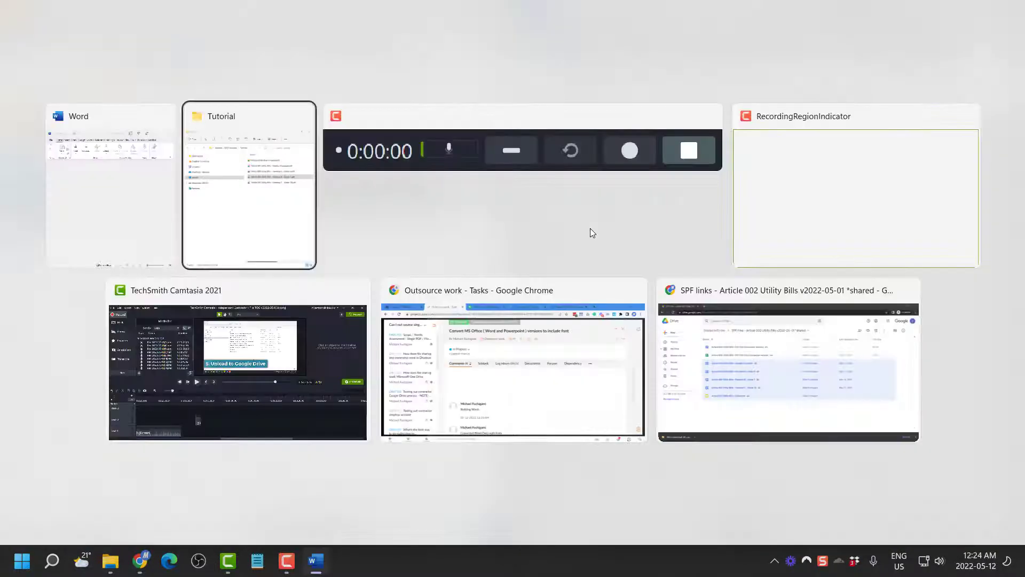
key(alt+Tab)
key(alt+Tab)
key(alt+Tab)
key(alt+Tab)
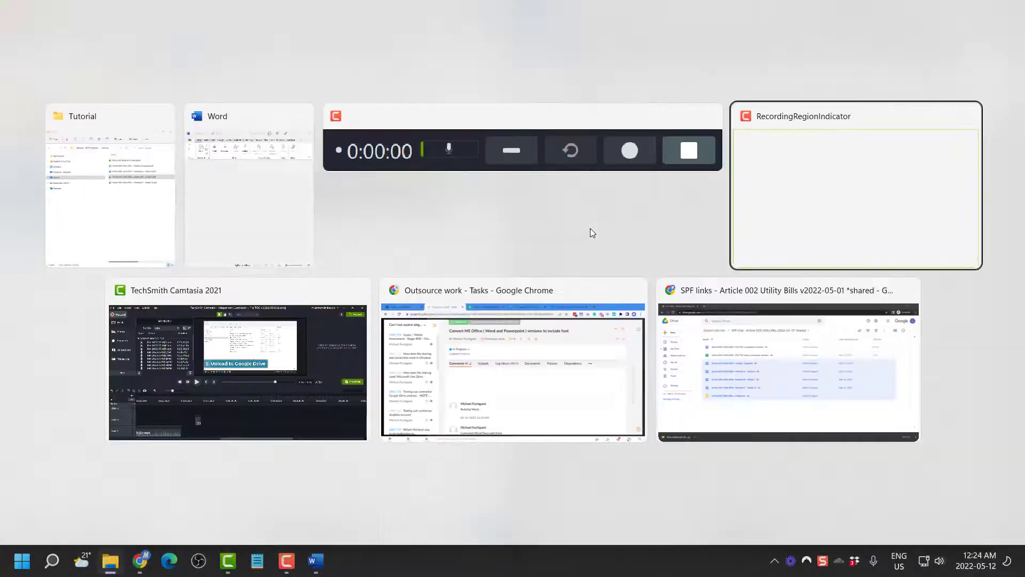
key(alt+Tab)
key(alt+Tab)
key(alt+Tab)
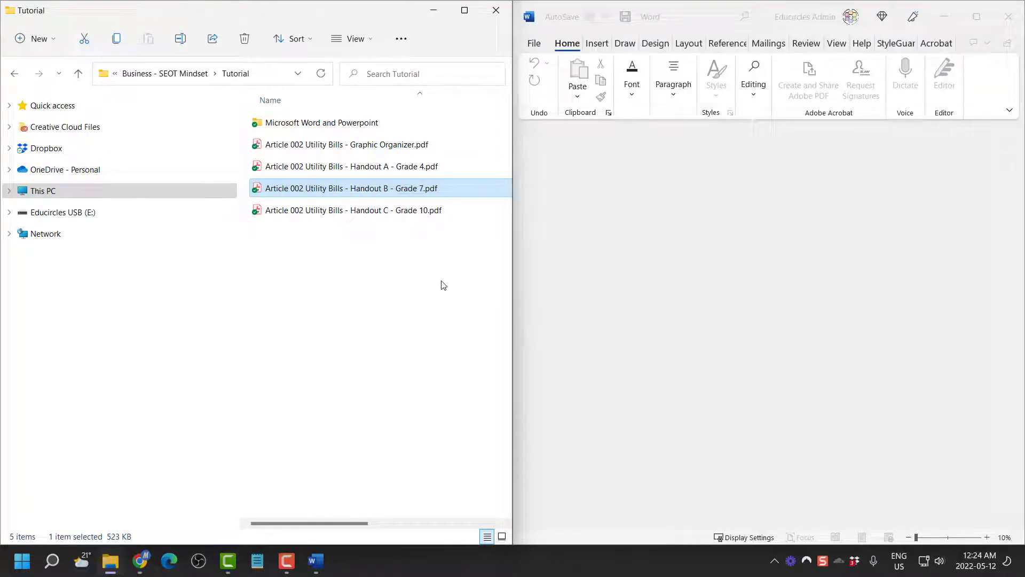
click(402, 283)
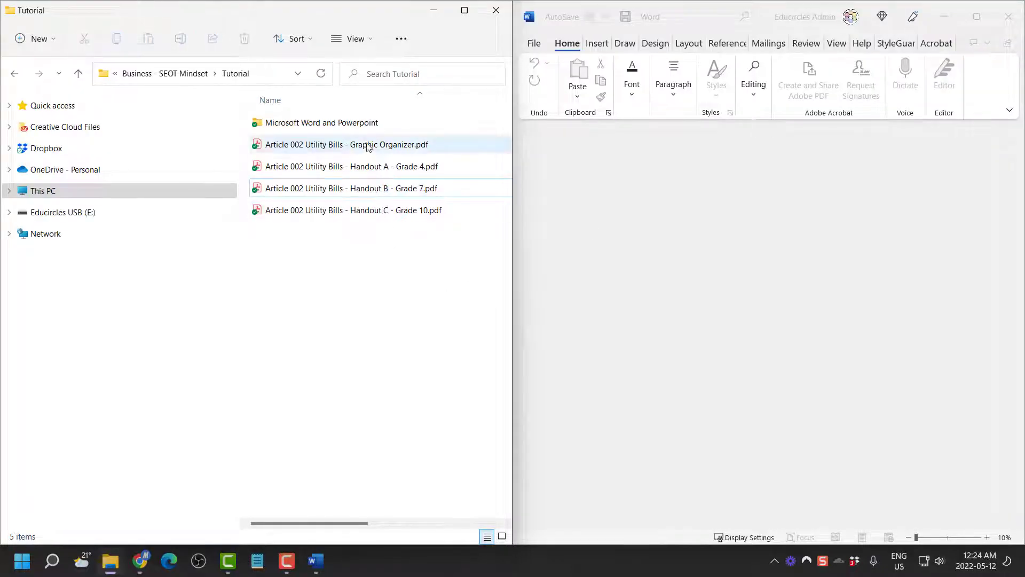
double_click(343, 210)
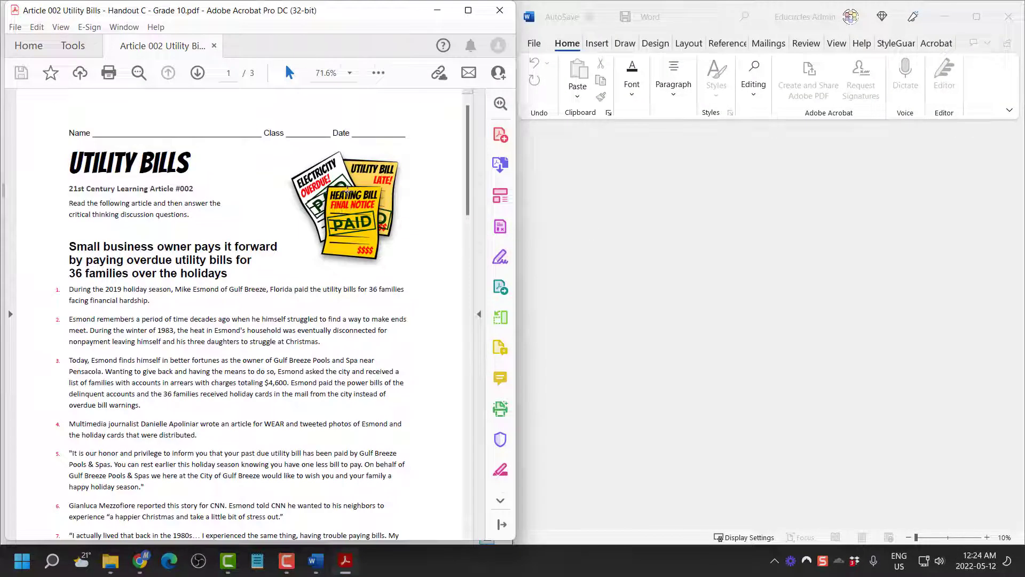
Open Handout C - Grade 10 in Word from the Microsoft Word and Powerpoint folder, enable editing, and dock it right
key(alt+Tab)
double_click(340, 128)
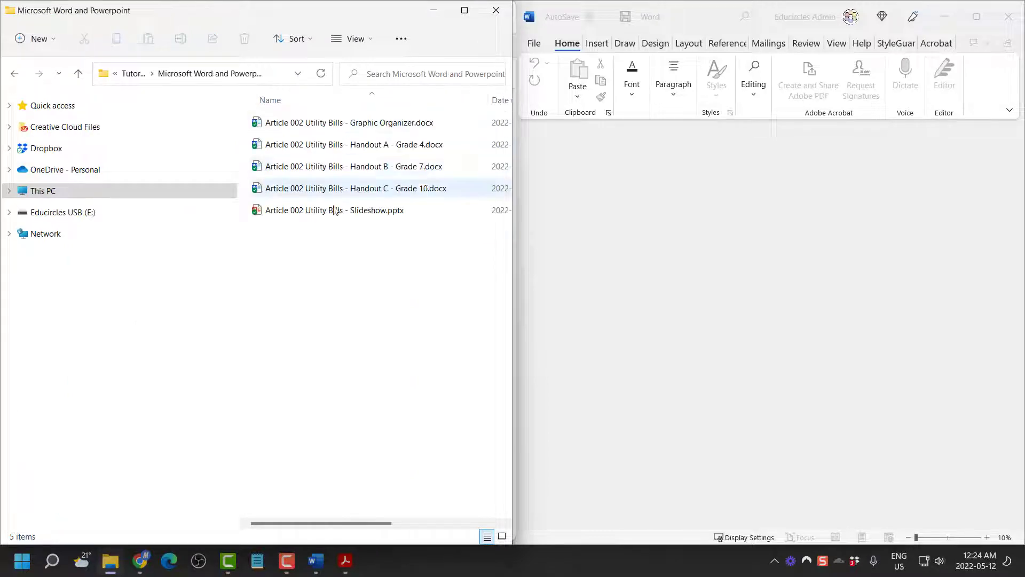
double_click(335, 190)
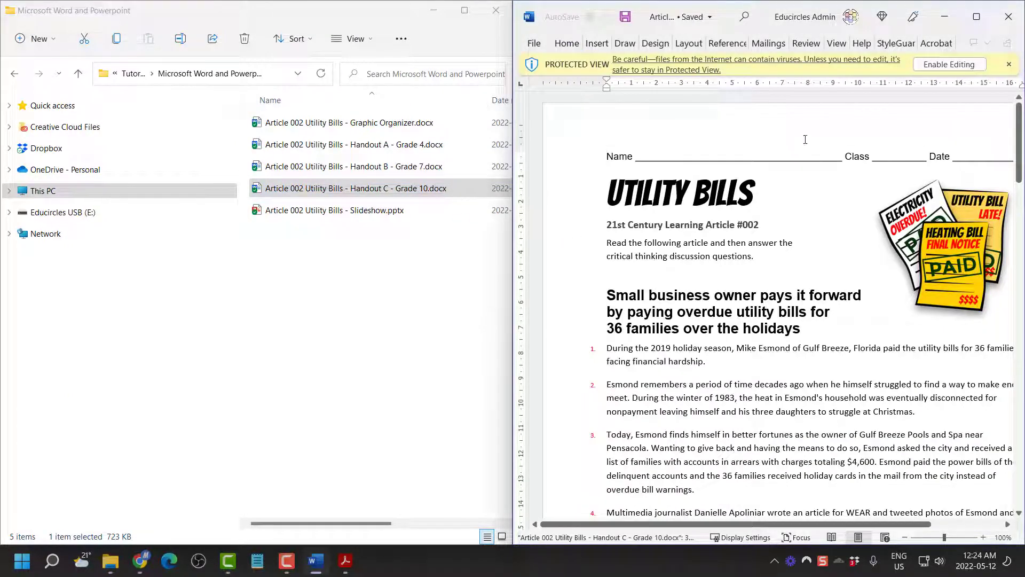
click(949, 64)
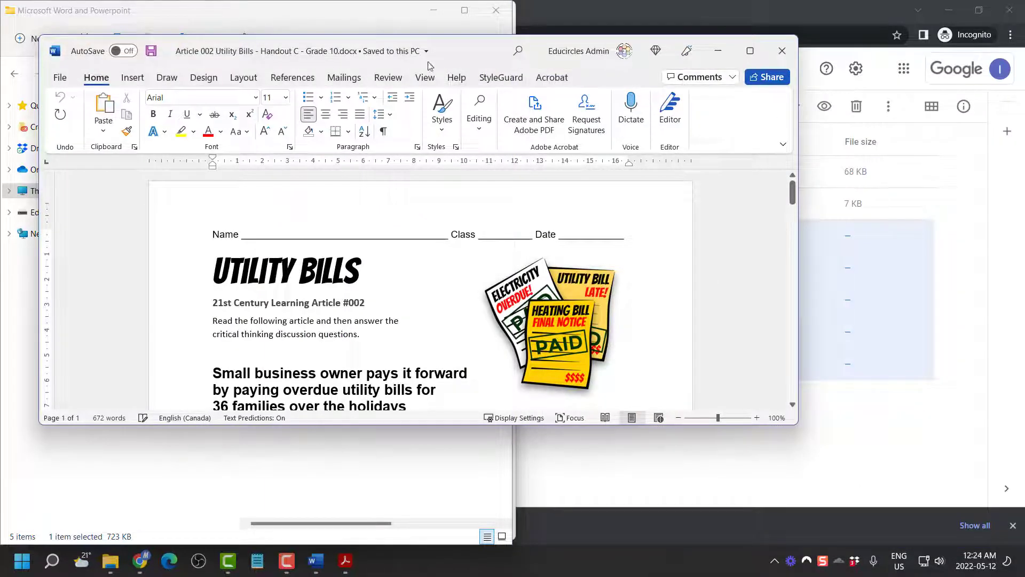
drag(452, 50, 1022, 147)
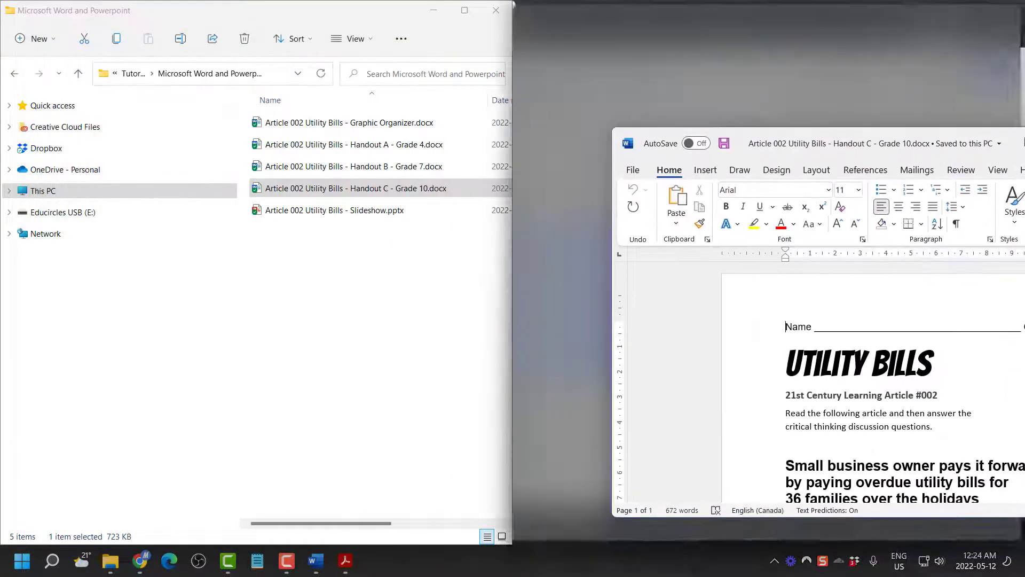
scroll(811, 278, down, 8)
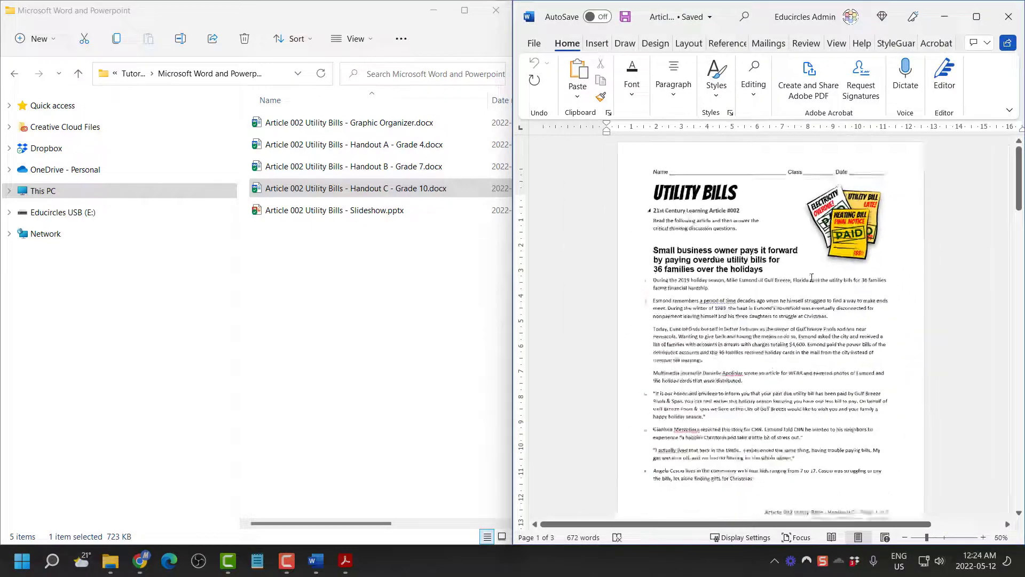
scroll(812, 277, up, 2)
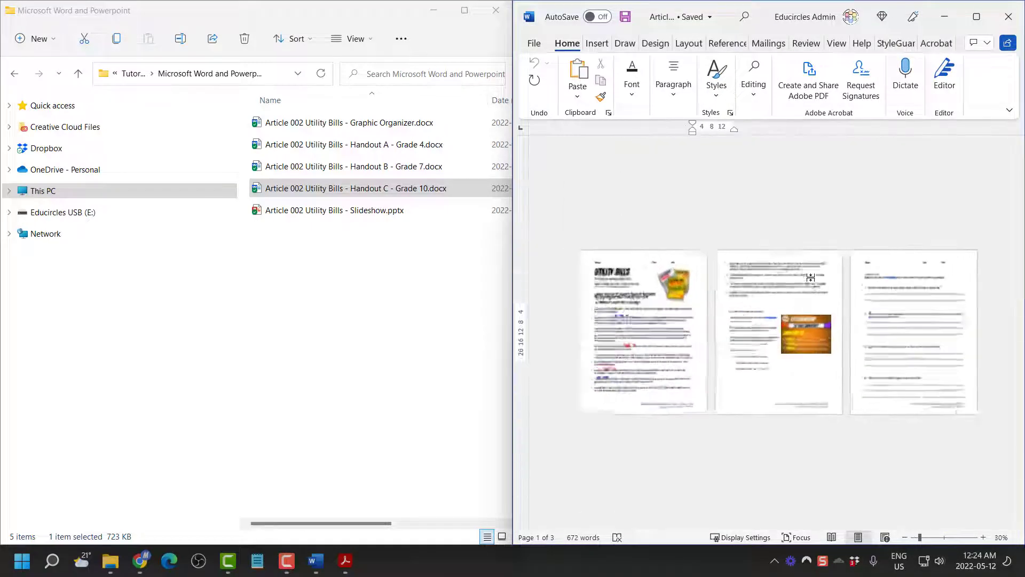
scroll(812, 277, down, 2)
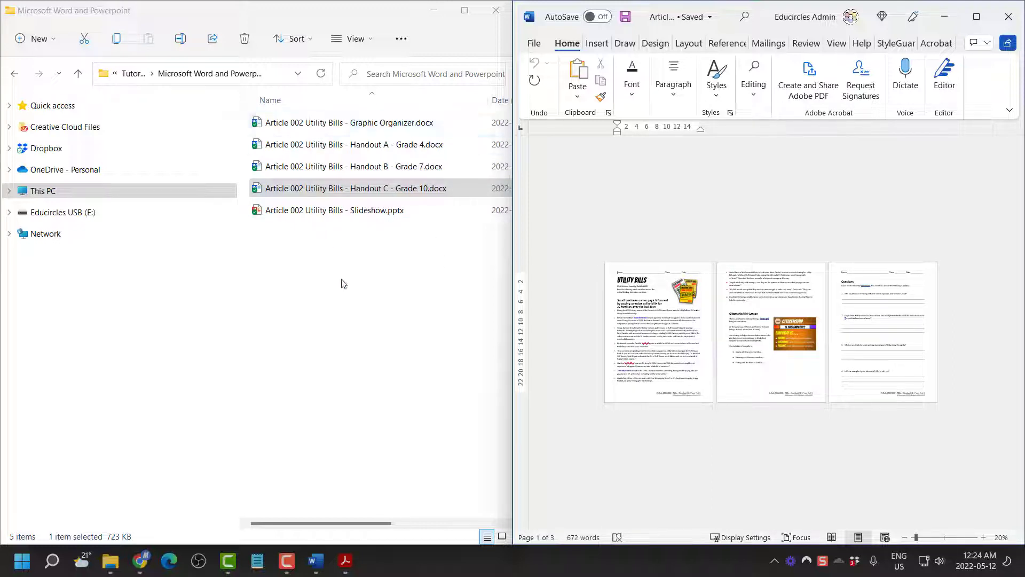
Look through the three pages of the Handout C PDF in Acrobat, then close it
click(344, 559)
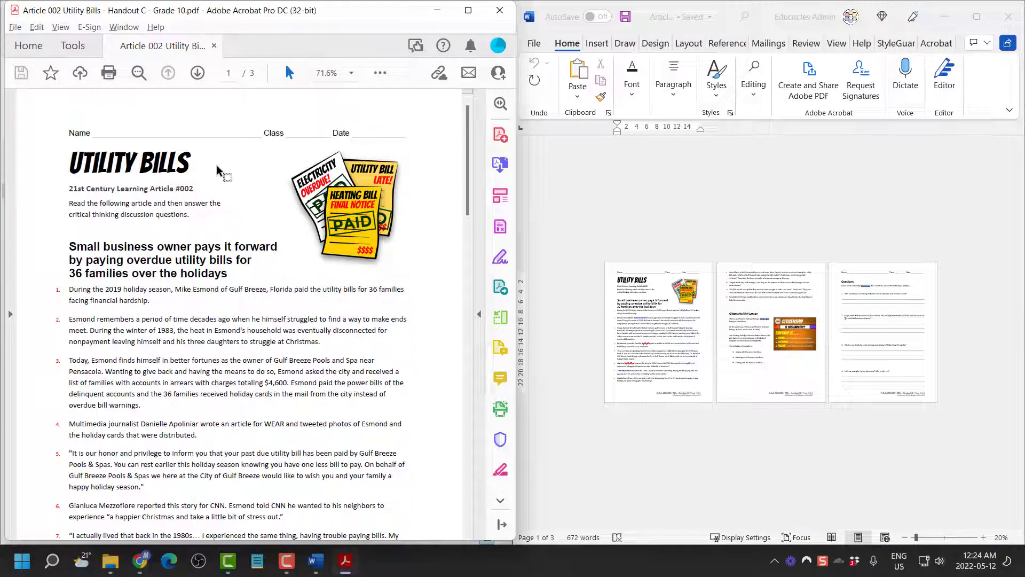
scroll(226, 188, down, 5)
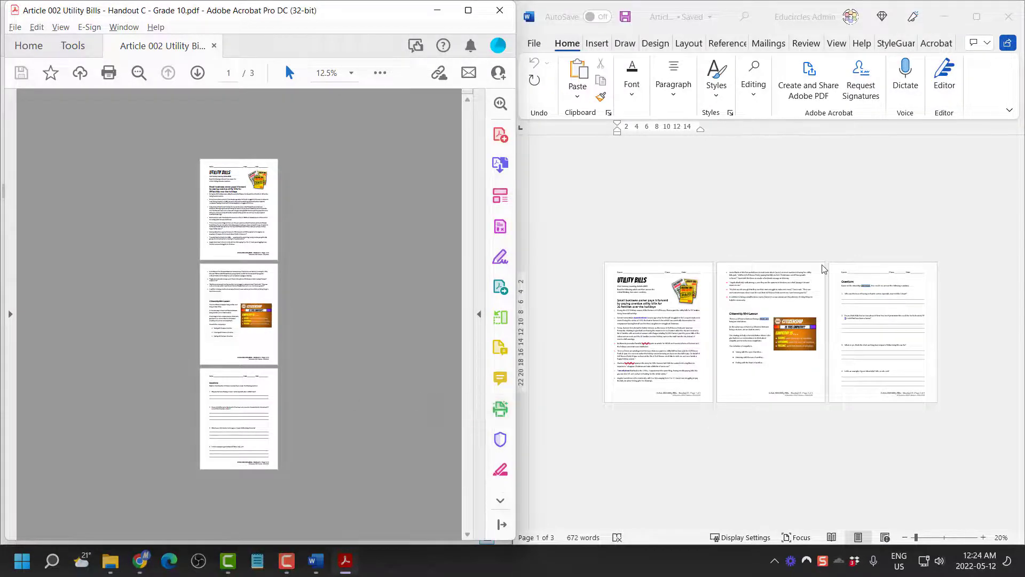
click(499, 10)
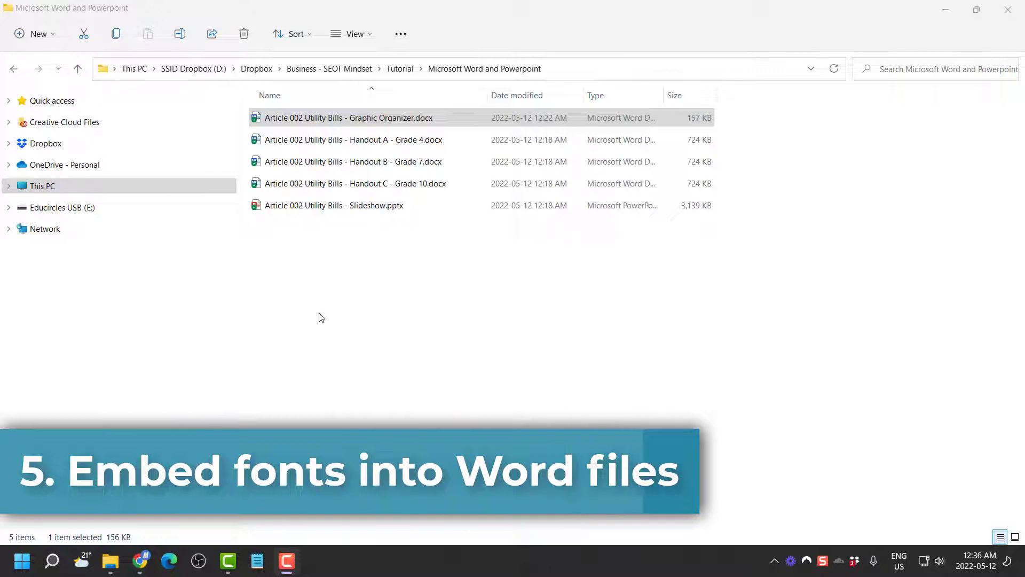
Open Article 002 Utility Bills - Graphic Organizer.docx maximized in Word and show its File page
click(379, 305)
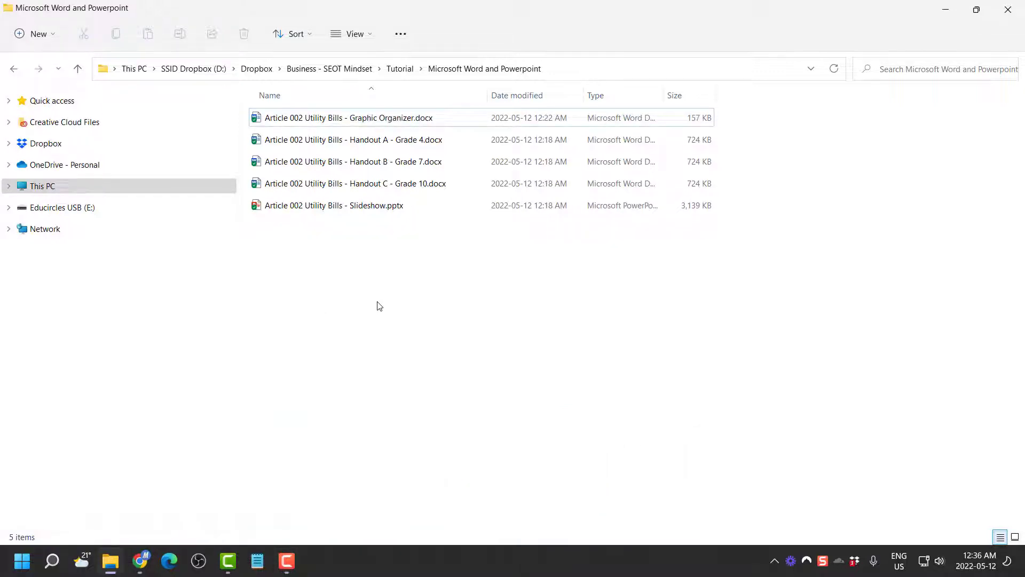
double_click(407, 118)
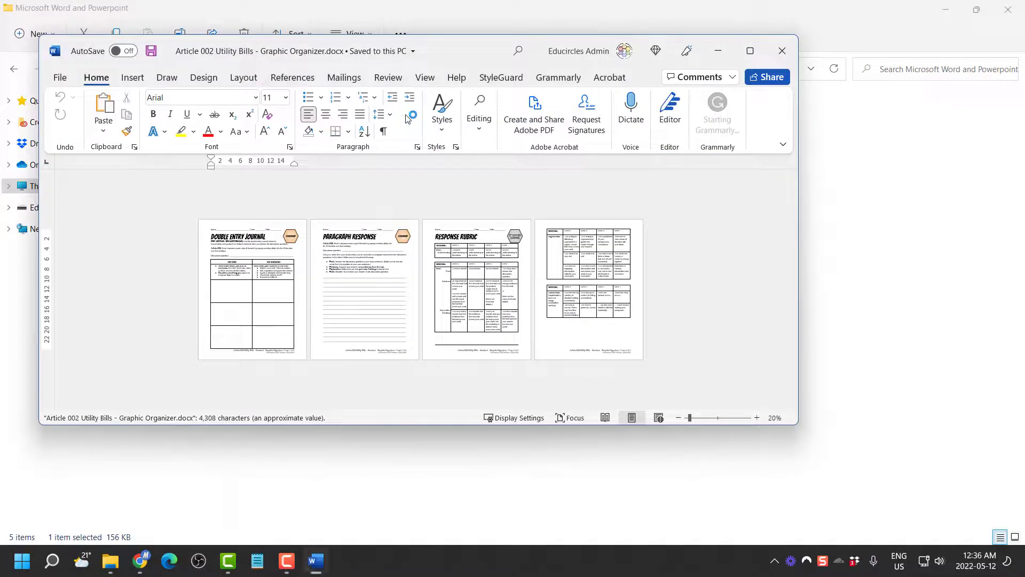
double_click(486, 56)
ctrl+scroll(563, 256, up, 3)
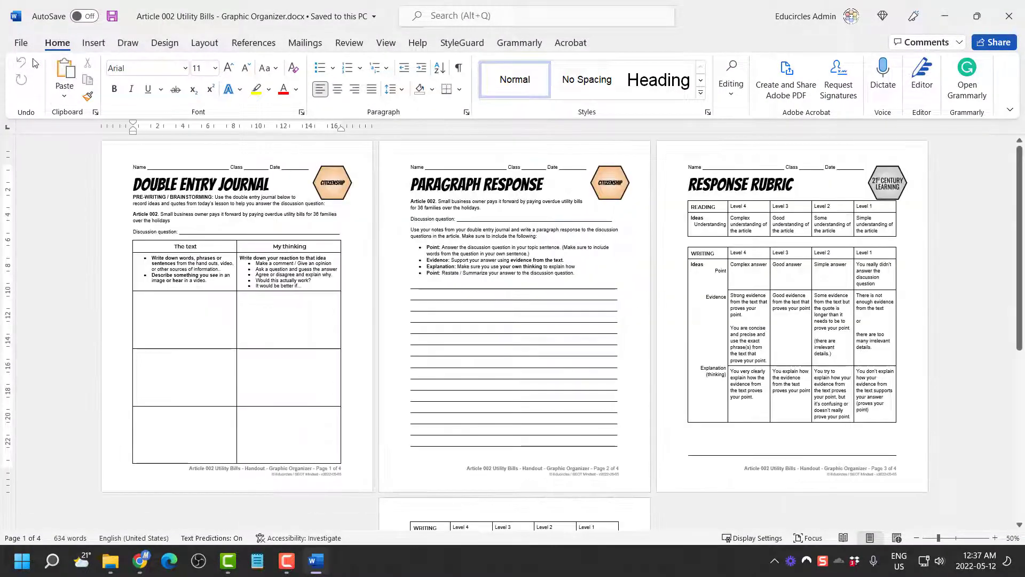
click(23, 43)
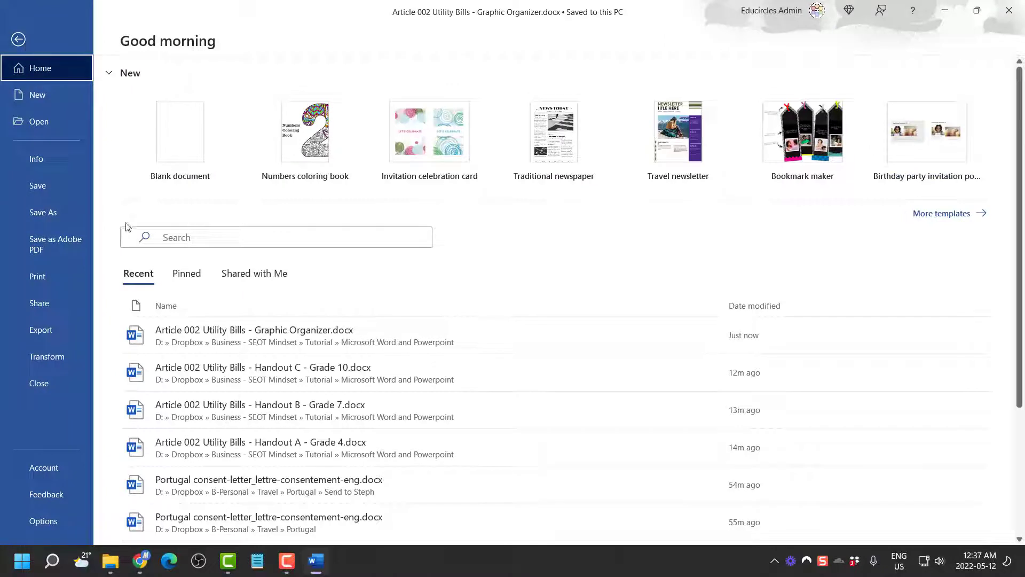
Turn on 'Embed fonts in the file' in Word's Save options for the Graphic Organizer
click(66, 512)
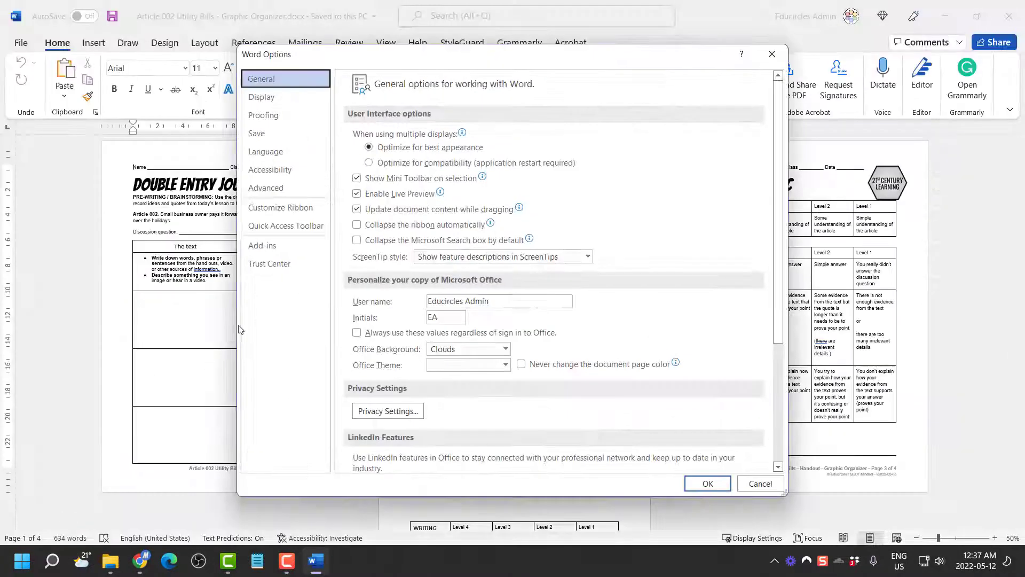
click(257, 134)
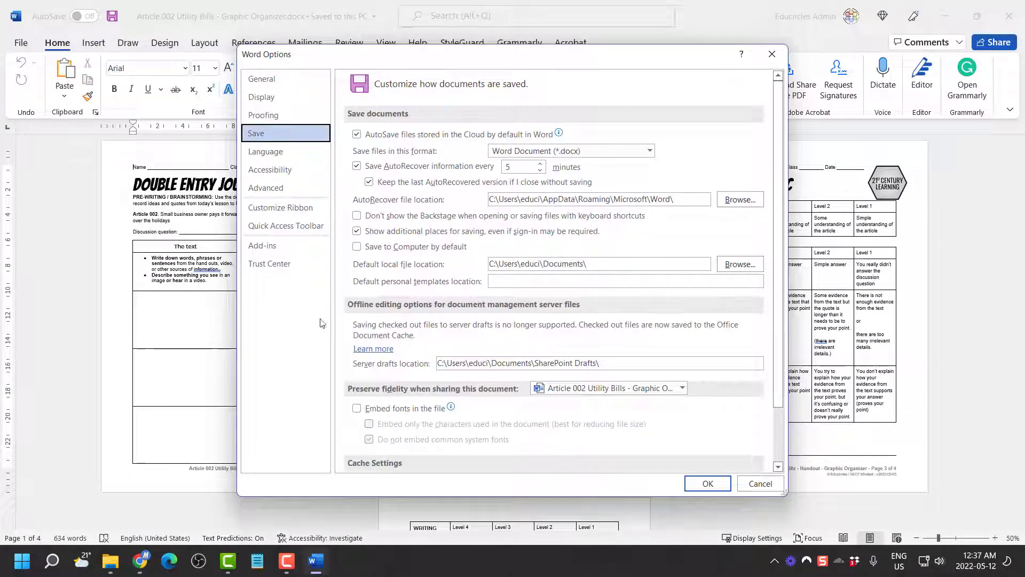
click(364, 409)
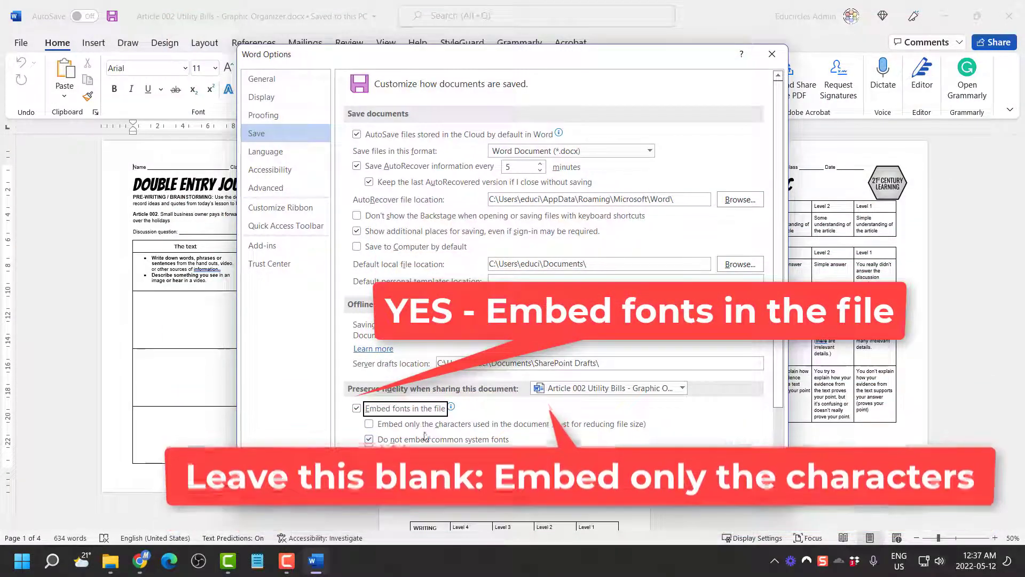
click(427, 425)
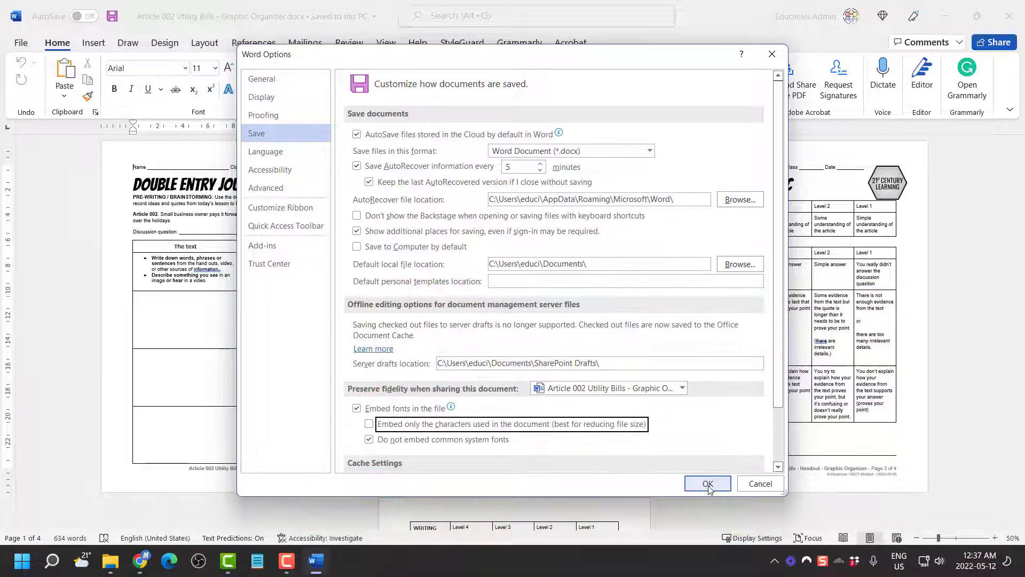
click(710, 485)
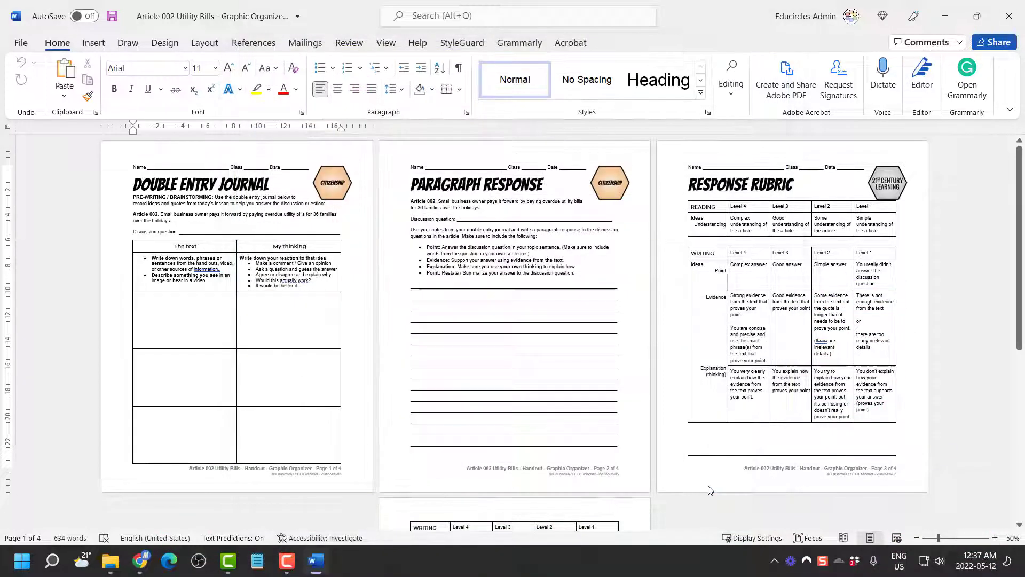
Save the copy as 'Graphic Organizer (fonts embedded).docx', close it, and return to the folder
click(28, 42)
click(52, 217)
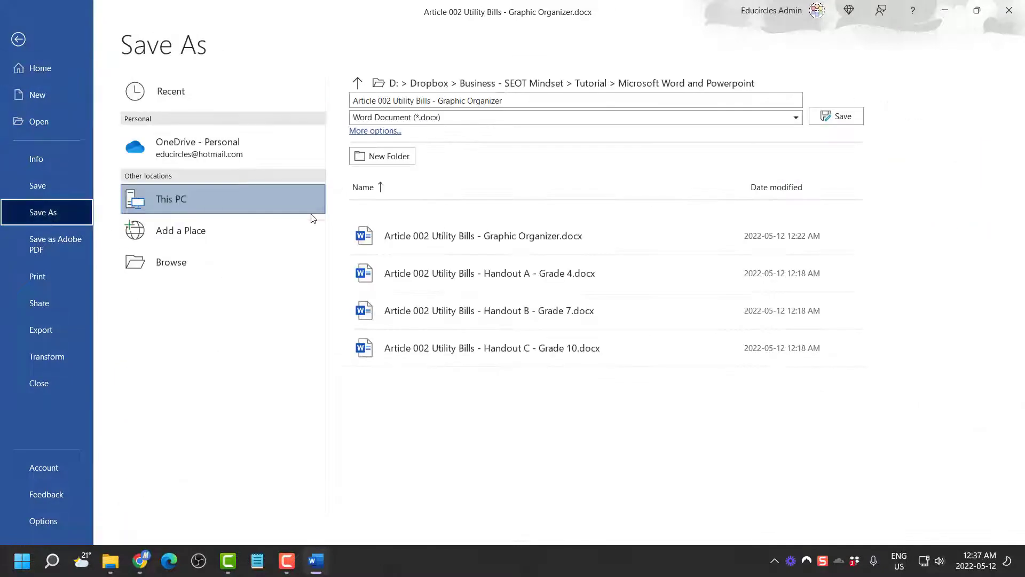
click(575, 99)
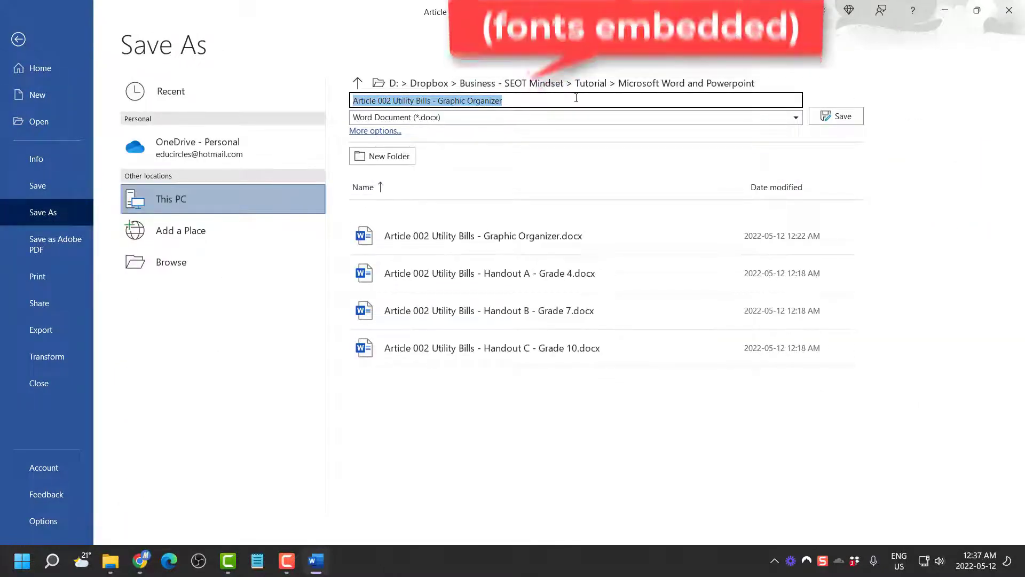
click(576, 98)
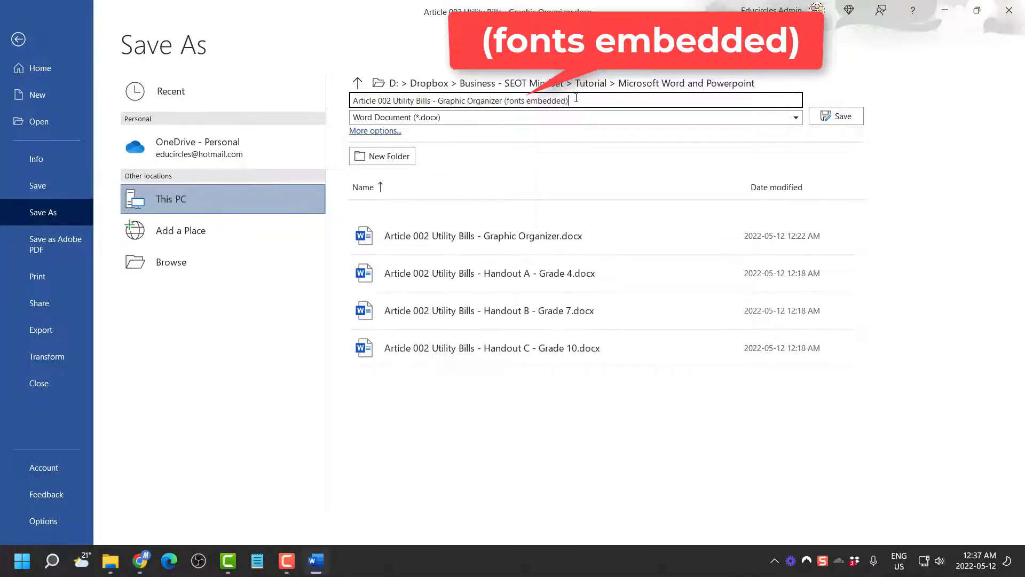
key(ctrl+shift+Left)
key(ctrl+shift+Left)
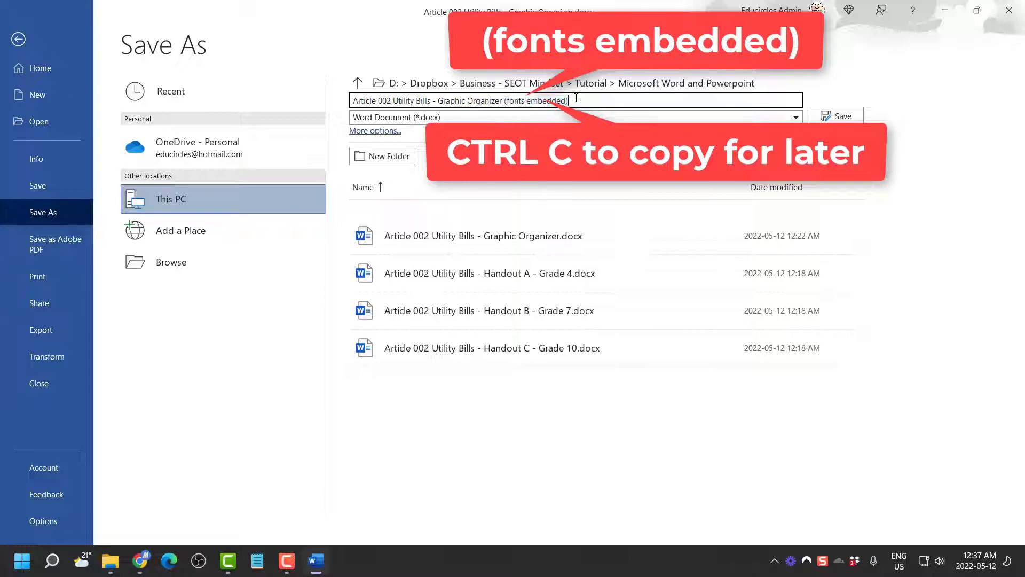
click(849, 116)
key(alt+f)
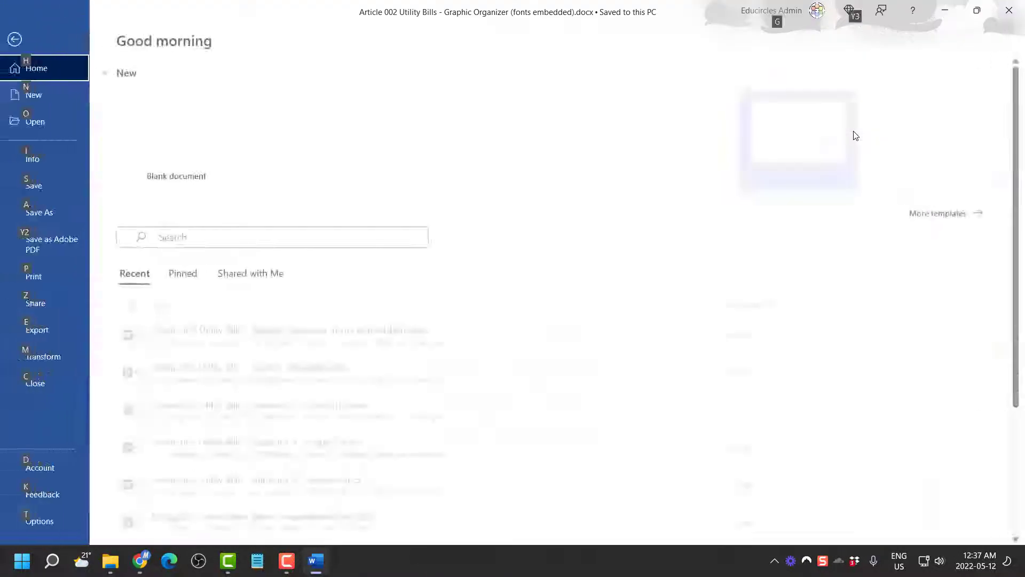
key(c)
key(alt+Tab)
Widen the Name column to compare the 1,809 KB embedded copy with the 157 KB original, then open Handout A - Grade 4.docx
click(457, 279)
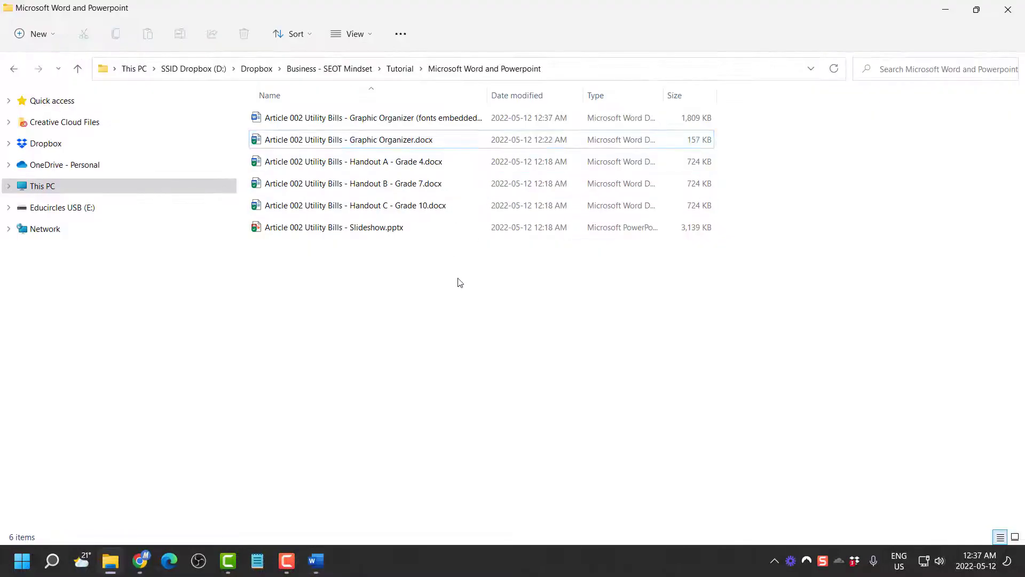
drag(489, 96, 526, 97)
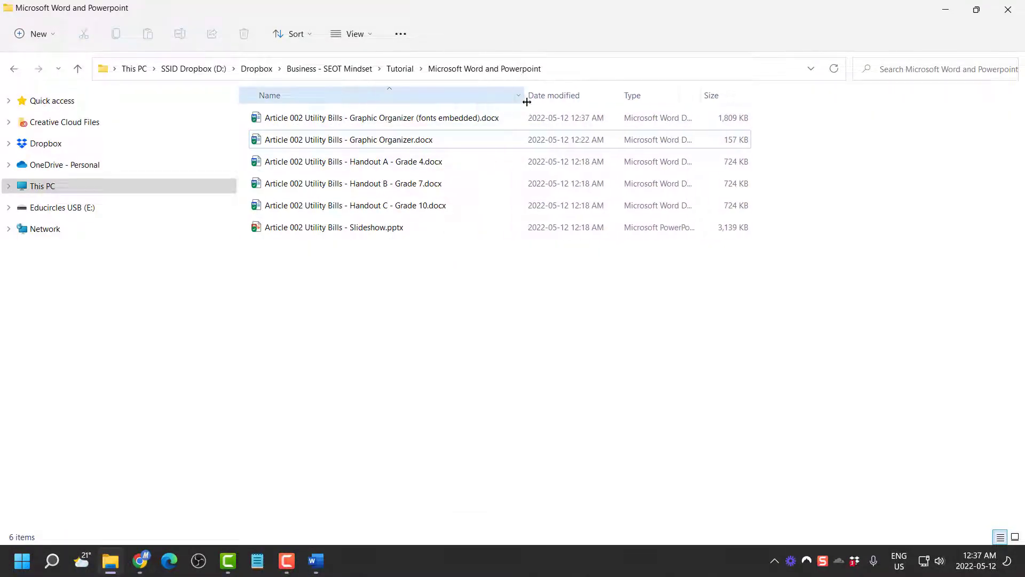
click(470, 145)
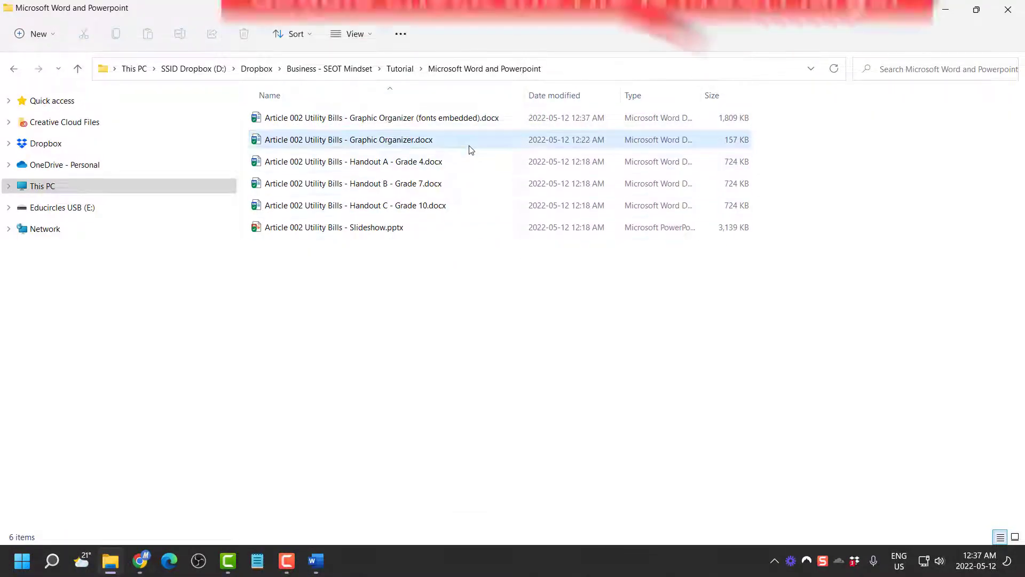
click(772, 143)
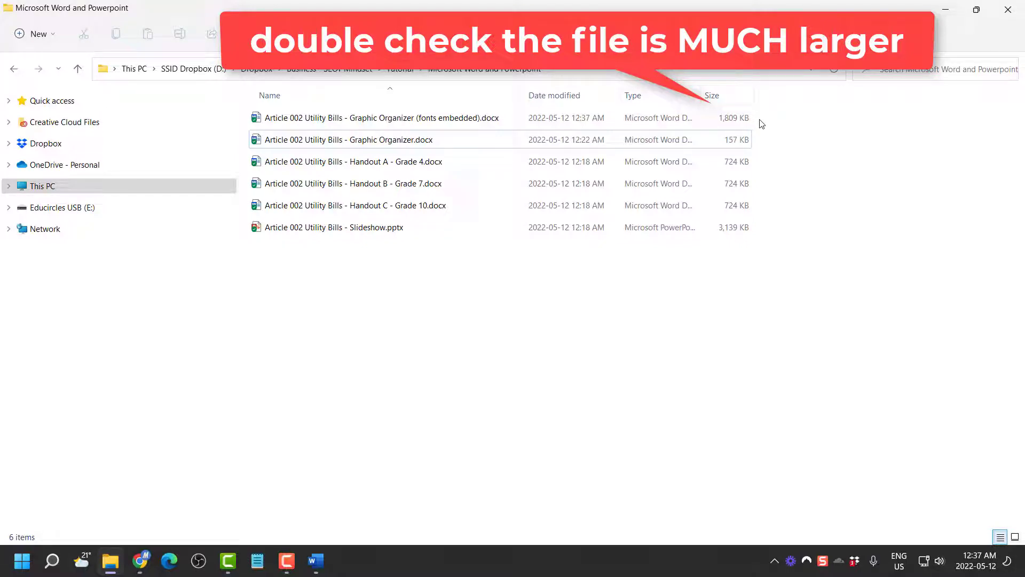
double_click(433, 161)
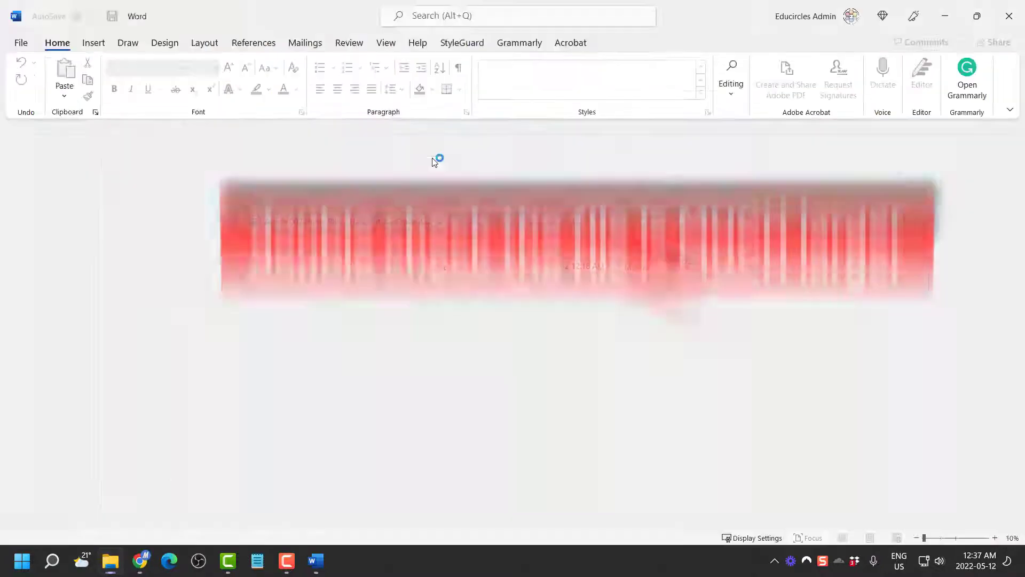
Turn on 'Embed fonts in the file' in Word's Save options for Handout A - Grade 4
key(alt+f)
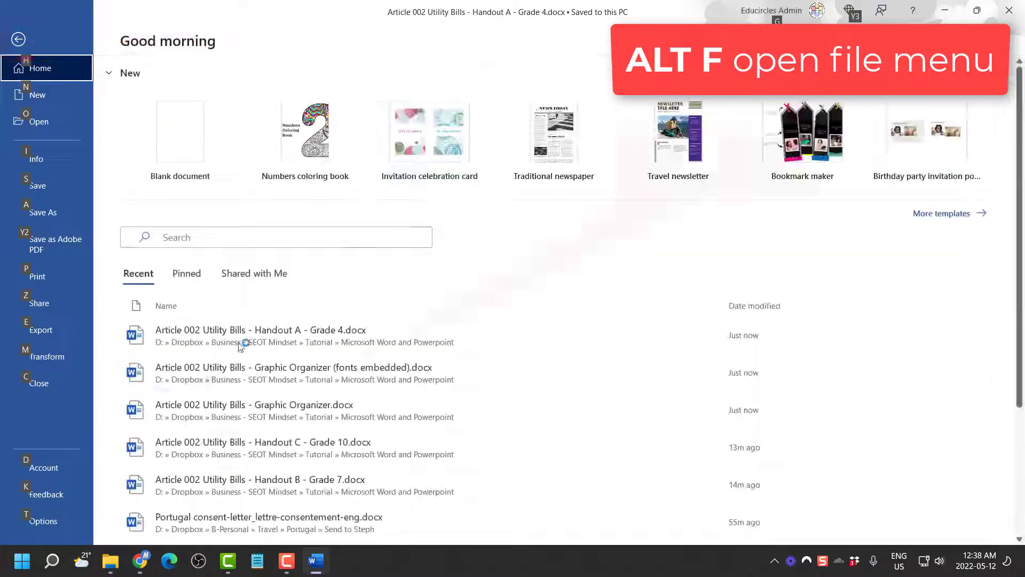
click(66, 526)
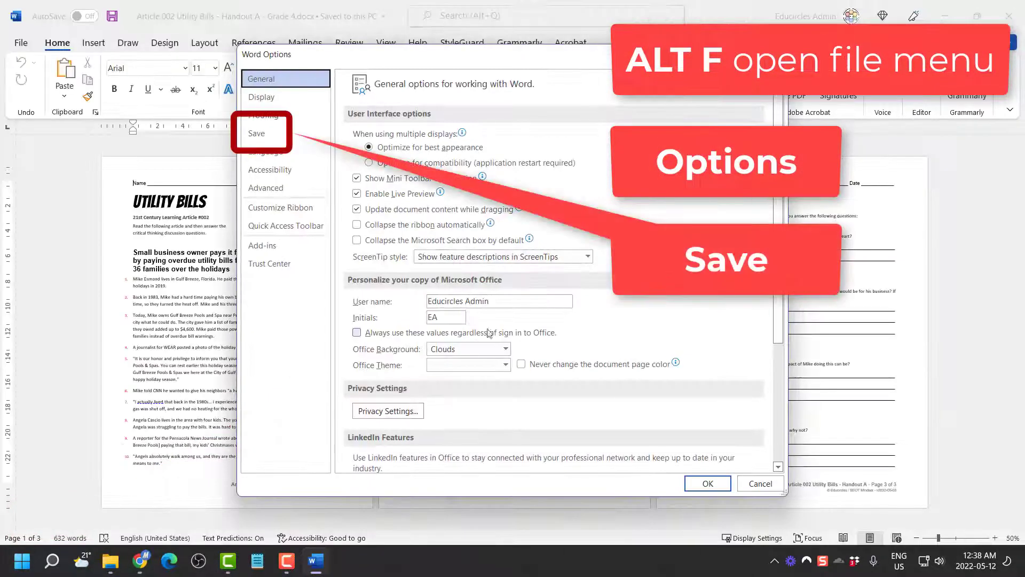
click(282, 134)
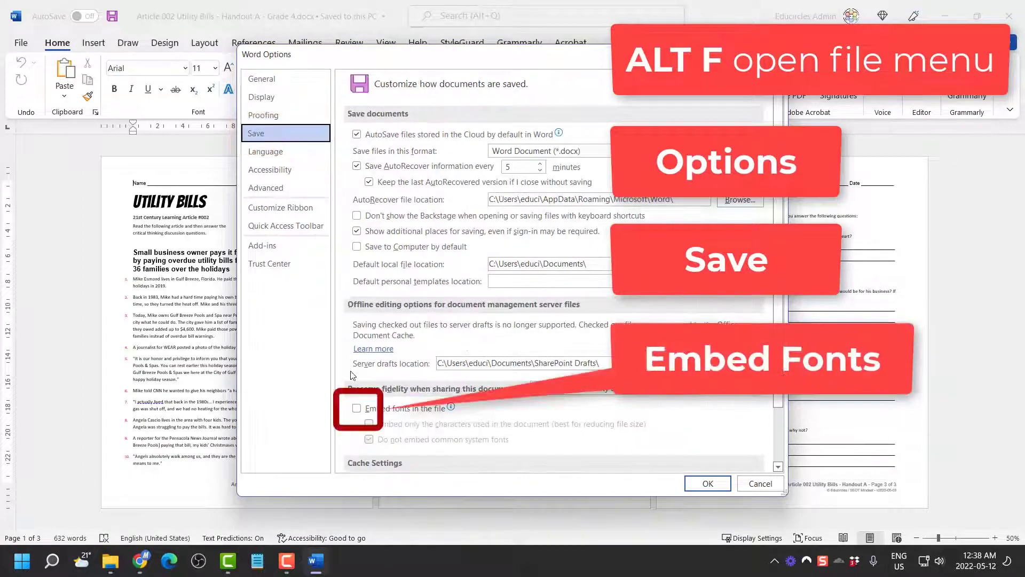
click(357, 408)
click(708, 483)
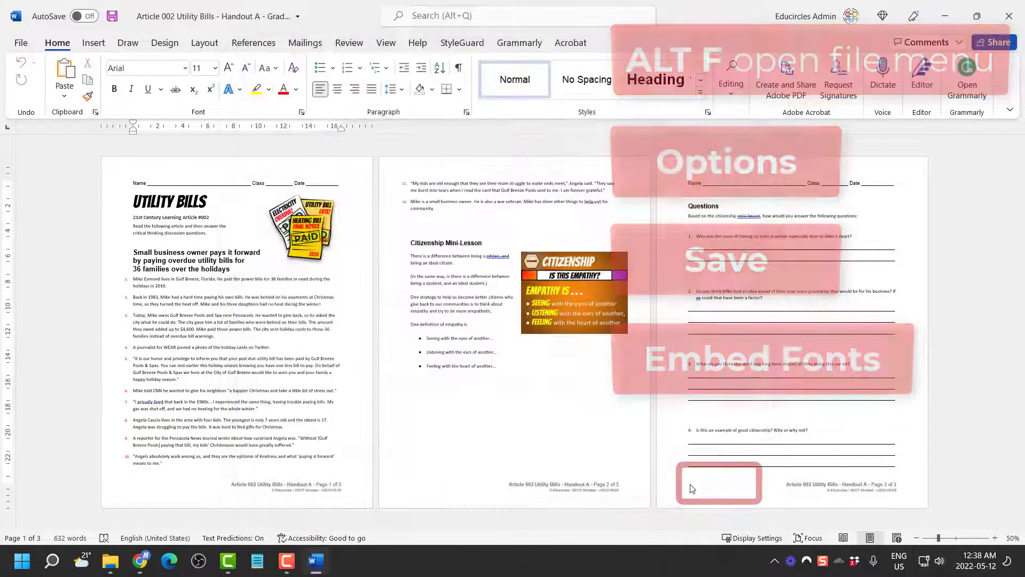
Save 'Handout A - Grade 4 (fonts embedded).docx', close it, and return to the folder
key(alt+f)
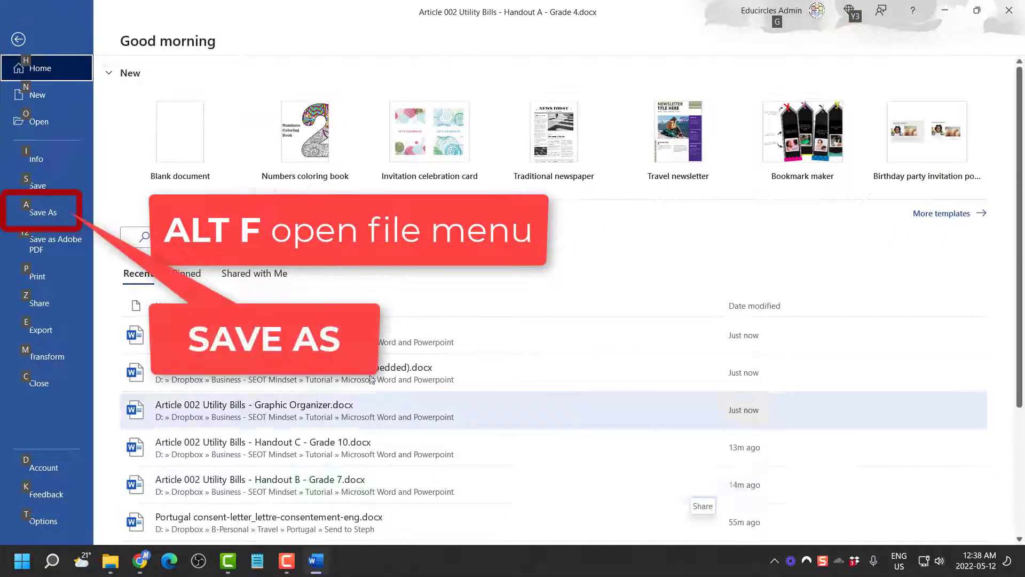
key(a)
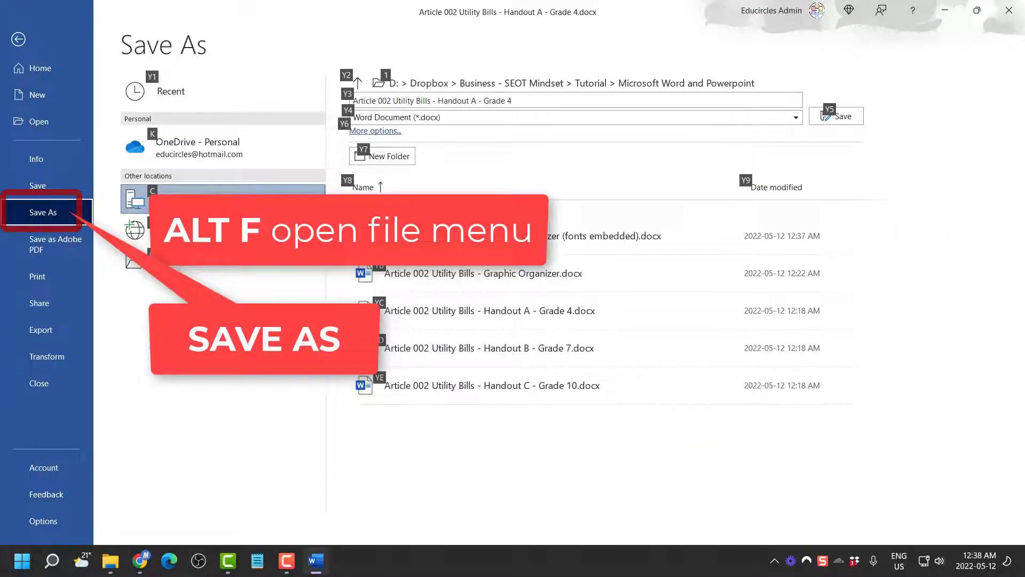
click(586, 104)
click(586, 105)
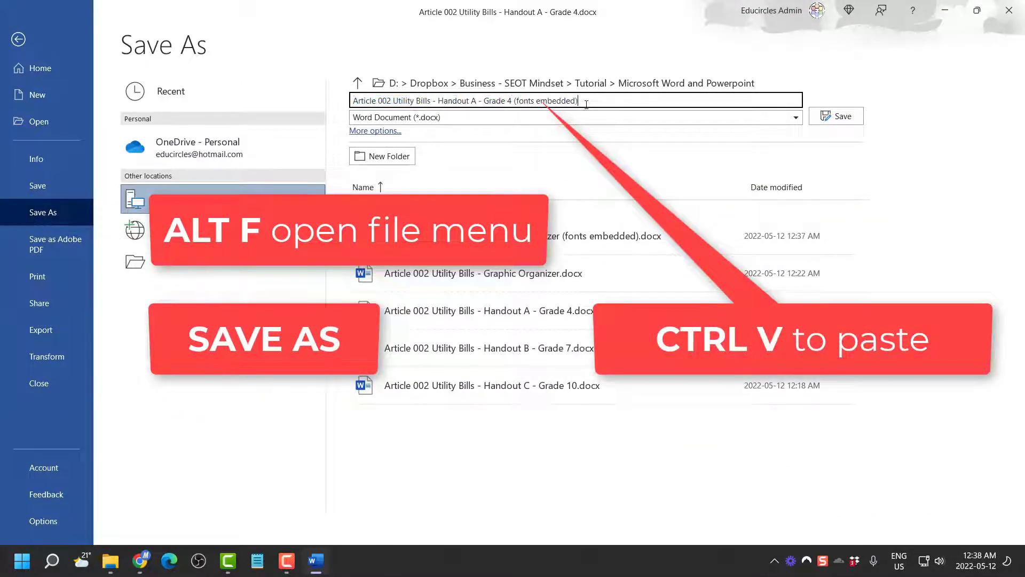
click(837, 116)
key(alt+f)
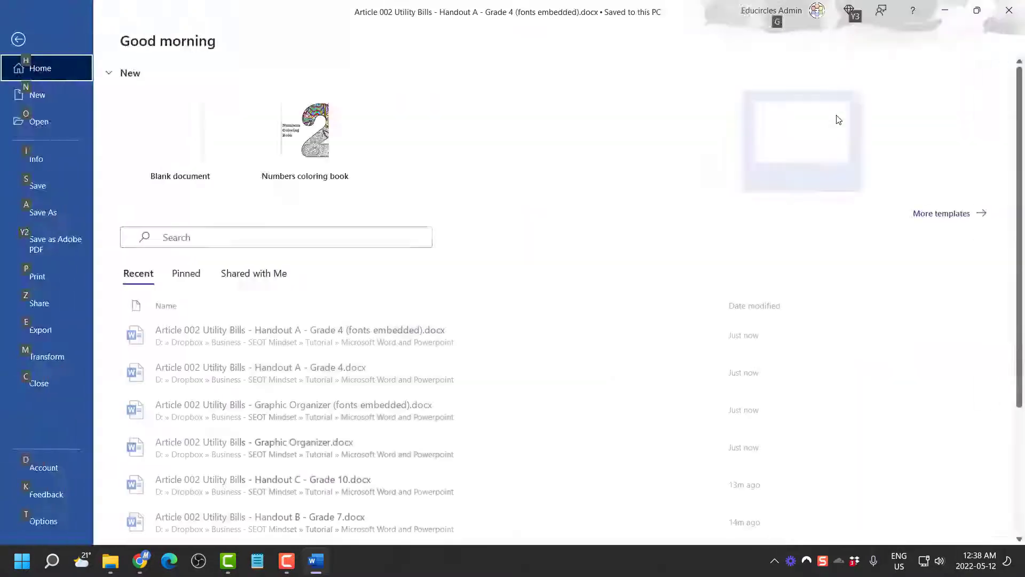
key(c)
key(alt+Tab)
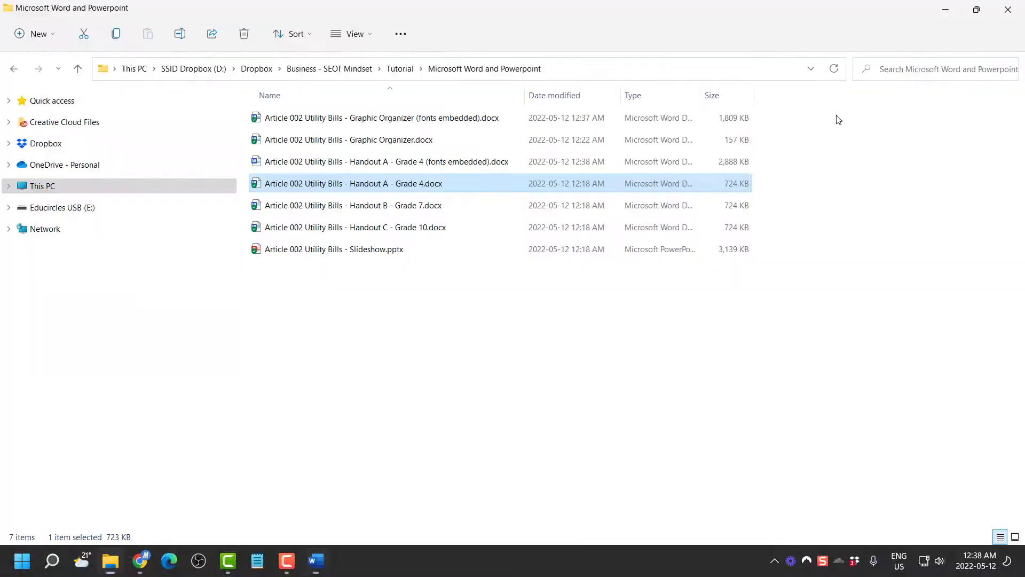
Open Handout B - Grade 7 and turn on 'Embed fonts in the file' in Save options
double_click(430, 205)
key(alt+f)
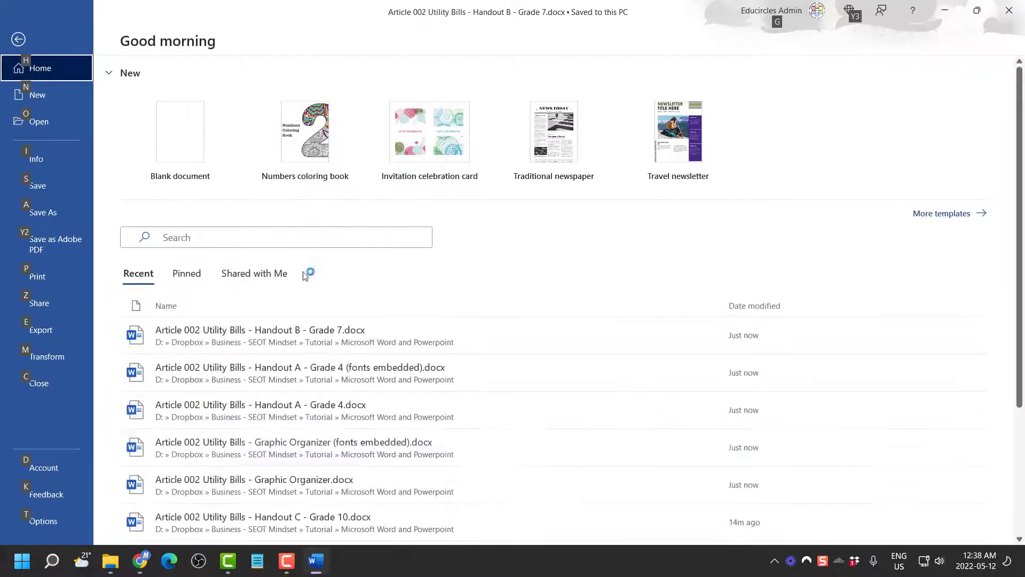
click(43, 526)
click(299, 135)
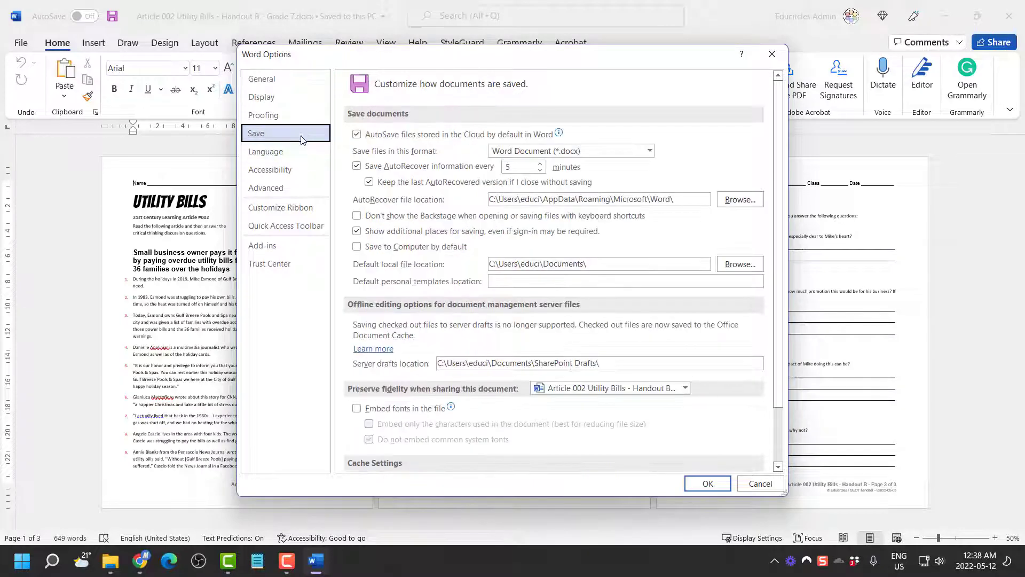
click(380, 412)
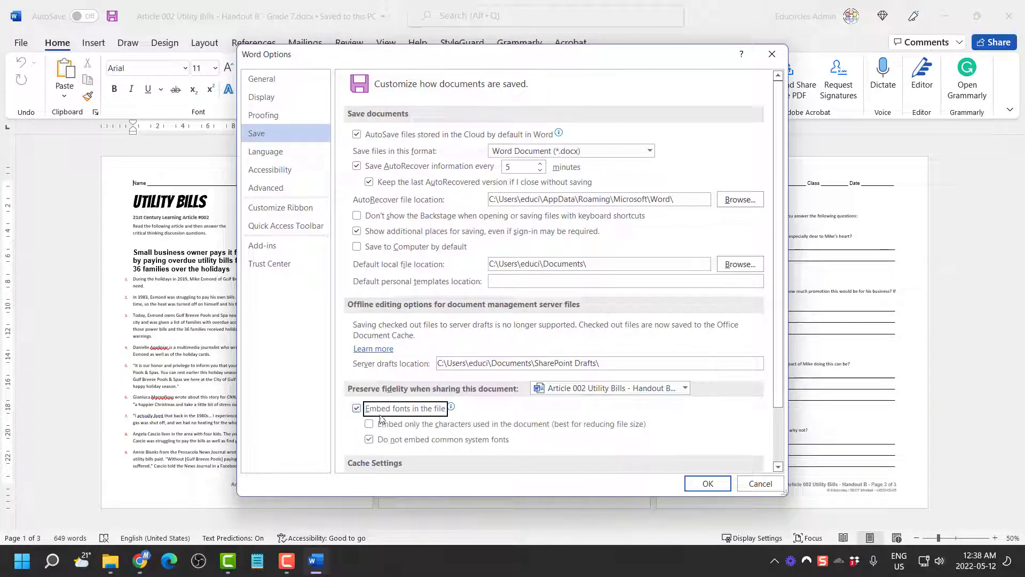
click(719, 484)
Save 'Handout B - Grade 7 (fonts embedded).docx', close it, and return to the folder
key(alt+f)
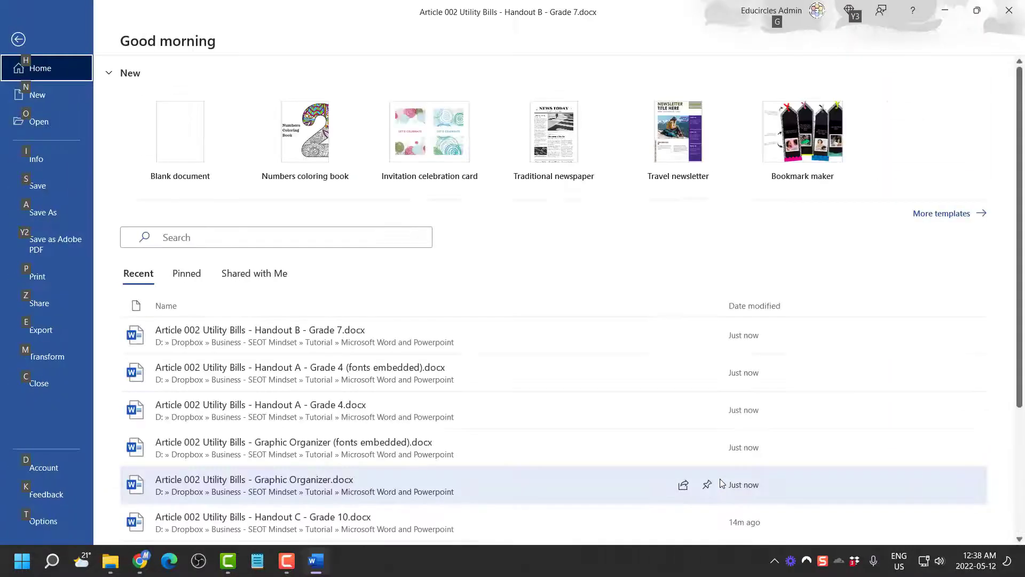
key(a)
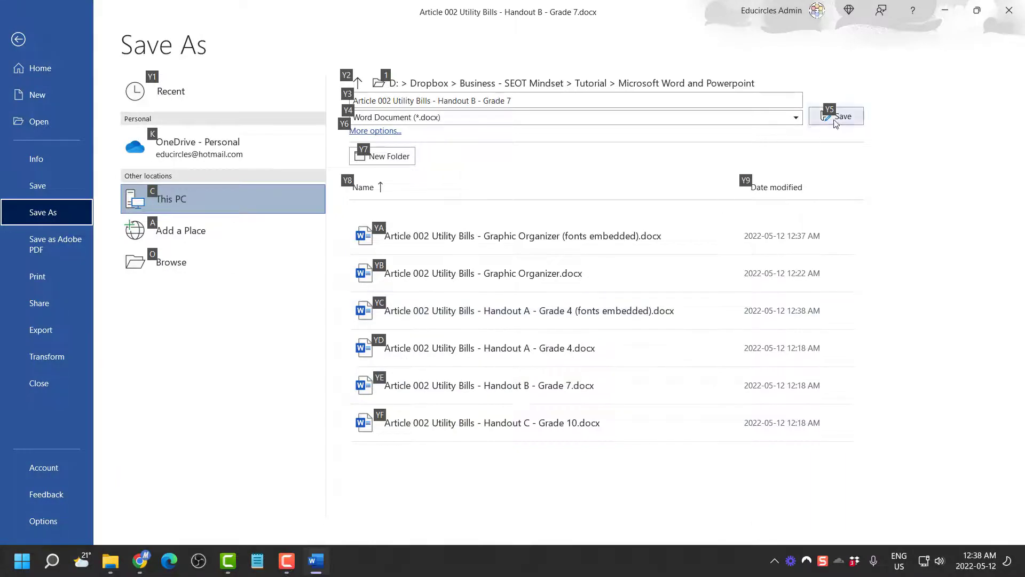
click(717, 97)
click(718, 97)
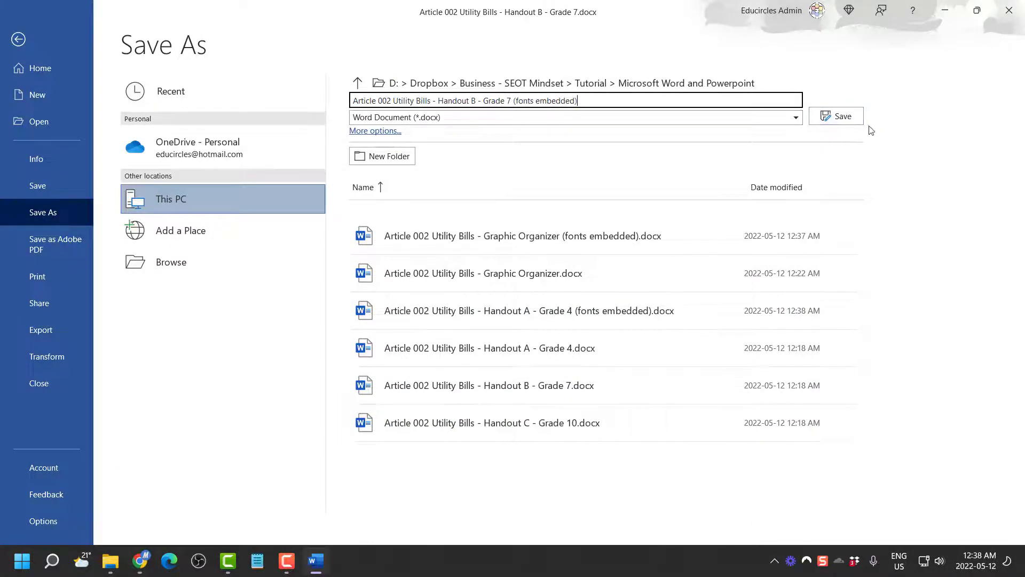
click(843, 117)
key(alt+f)
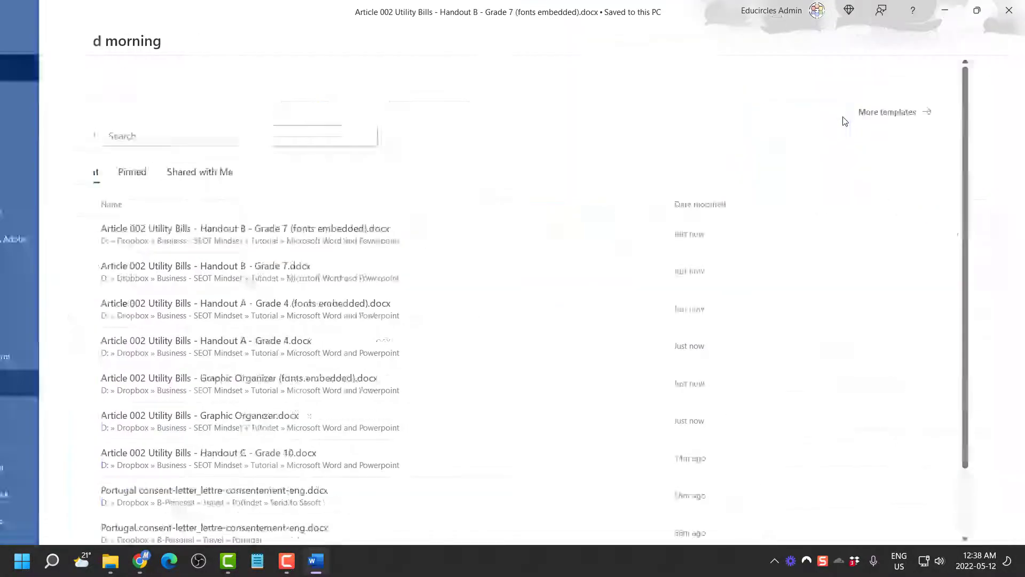
key(c)
key(alt+Tab)
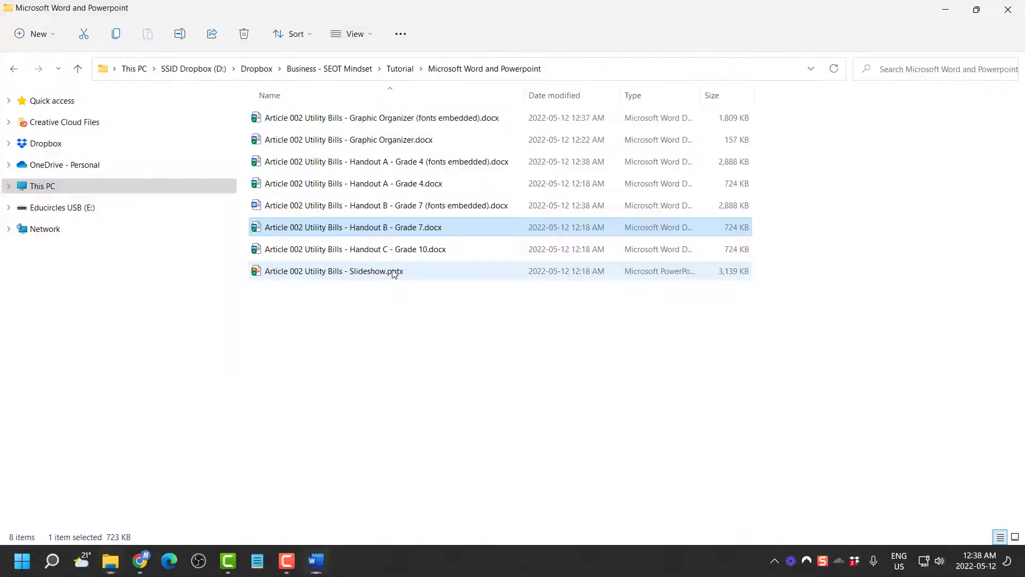
Open Handout C - Grade 10 and turn on 'Embed fonts in the file' in Save options
click(380, 344)
double_click(398, 249)
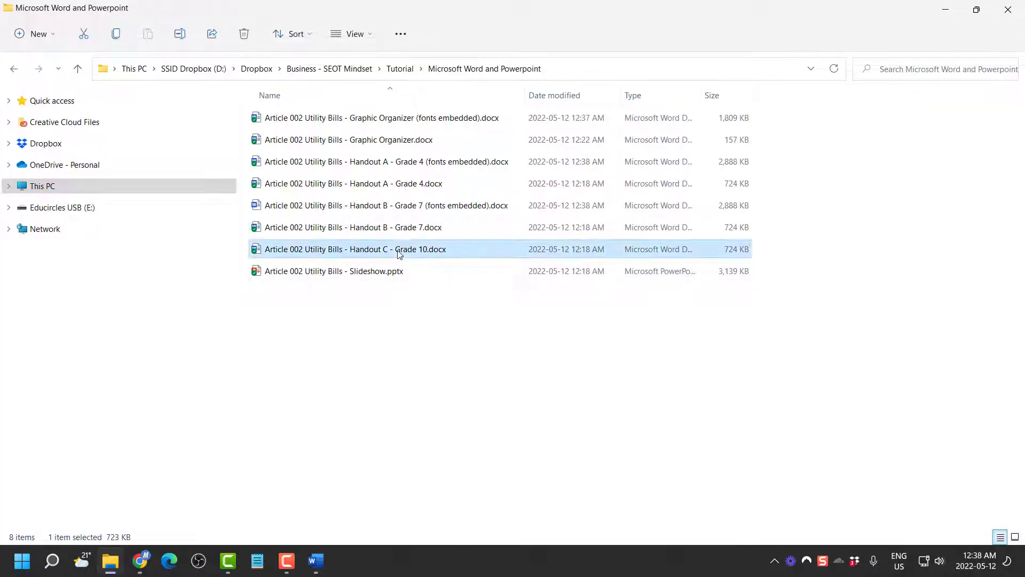
key(alt+f)
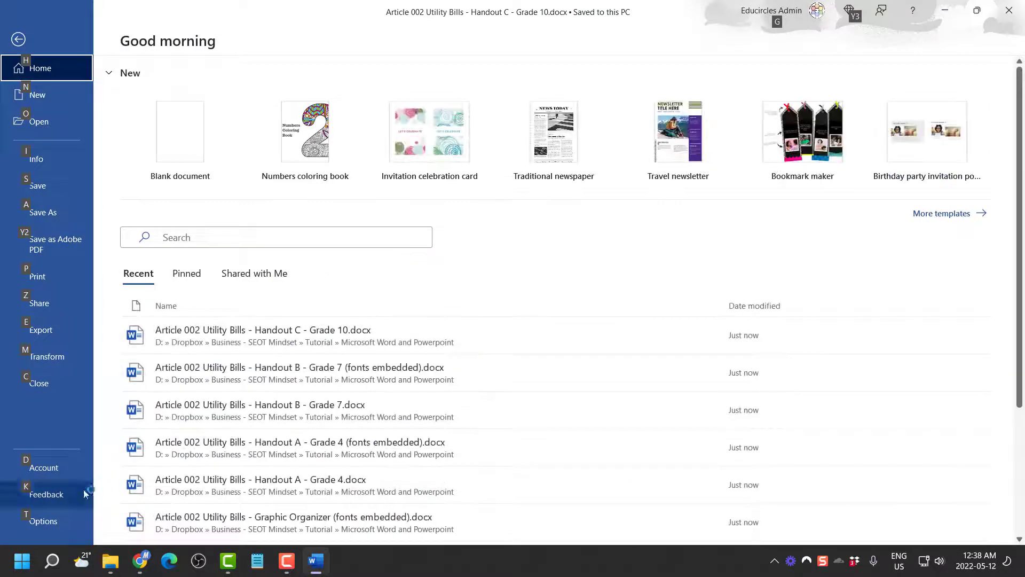
click(44, 520)
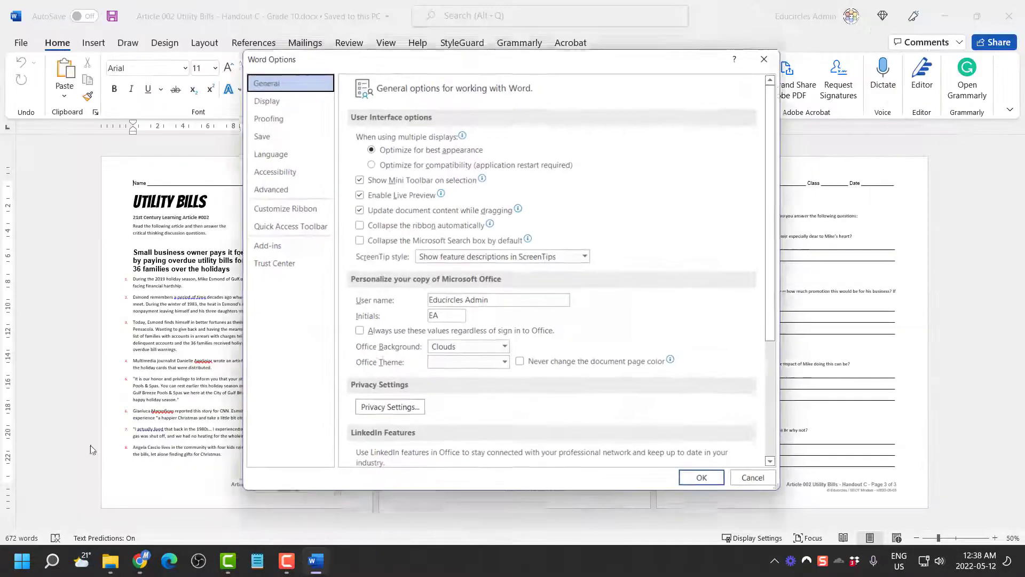
click(257, 135)
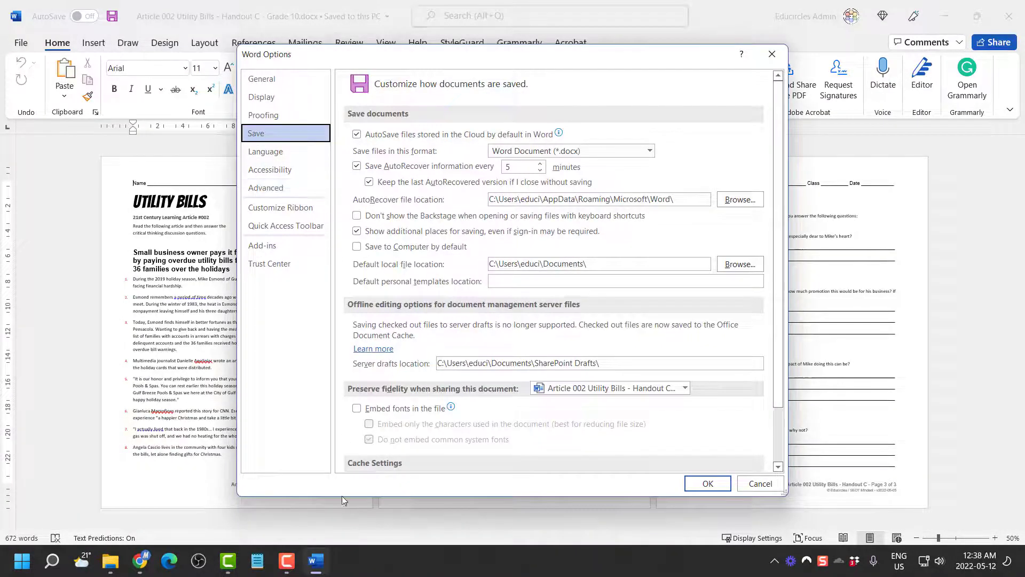
click(380, 415)
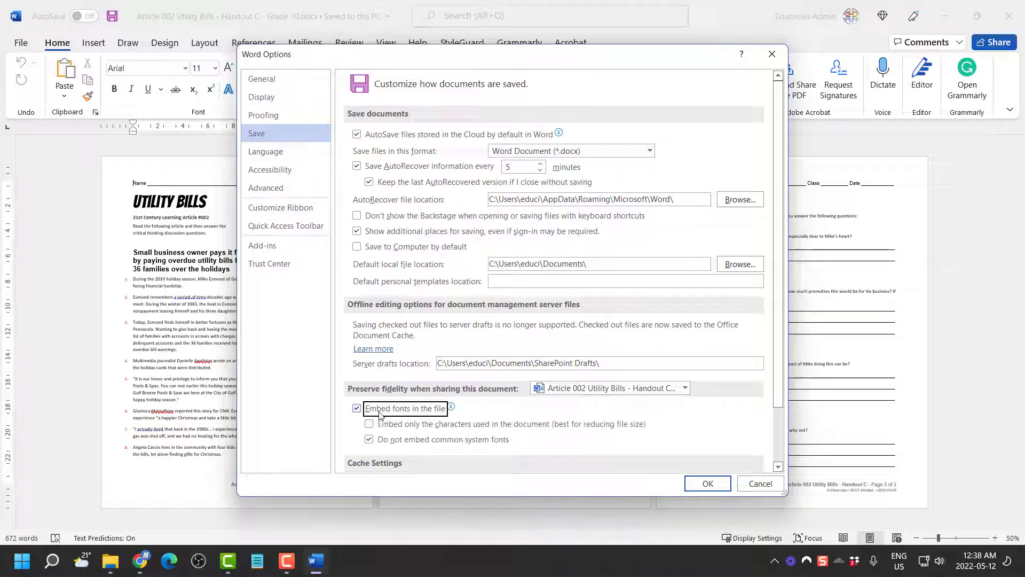
click(707, 482)
Save 'Handout C - Grade 10 (fonts embedded).docx', close it, and return to the folder
key(alt+f)
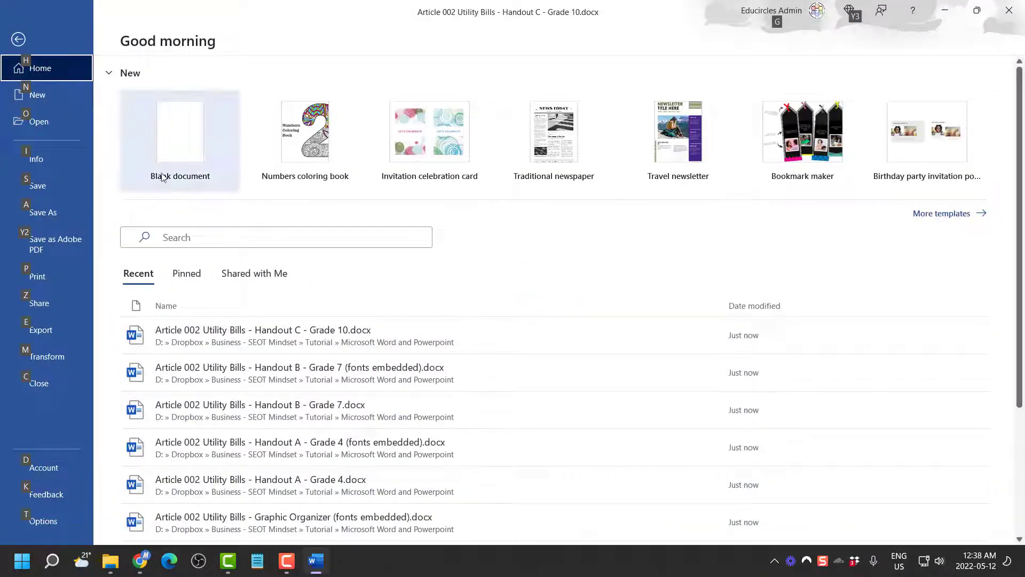
click(62, 213)
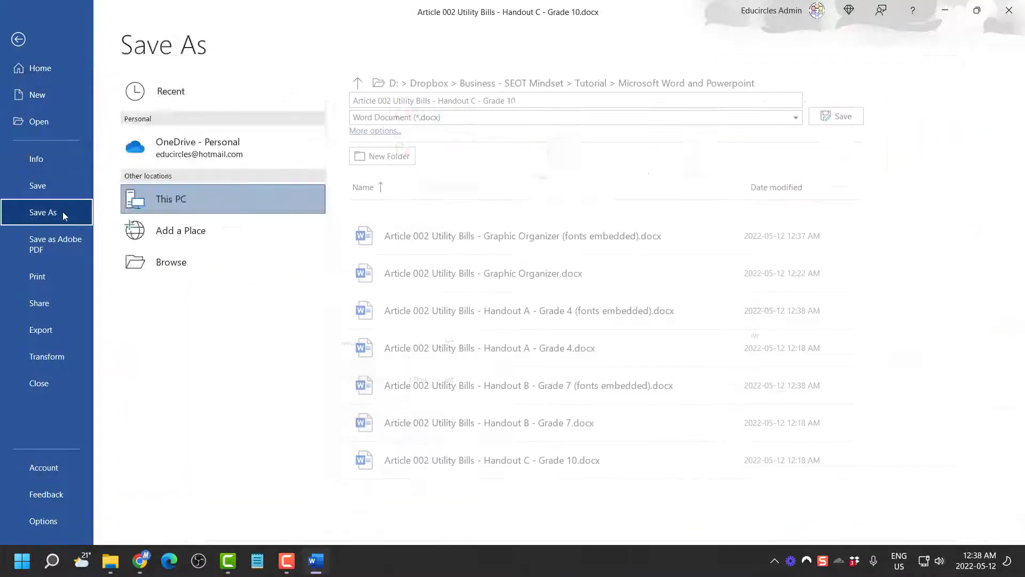
click(552, 100)
click(552, 99)
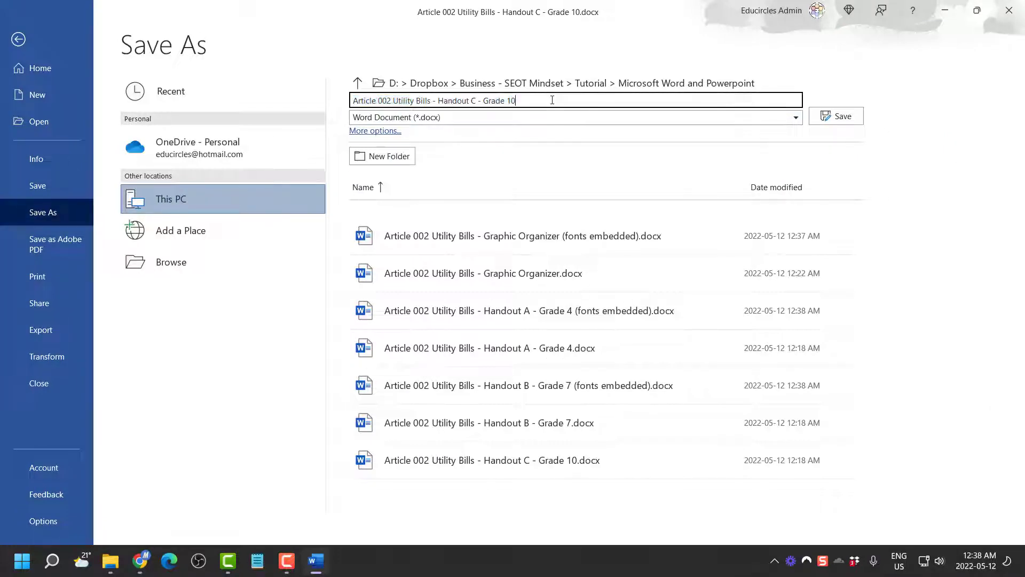
click(841, 117)
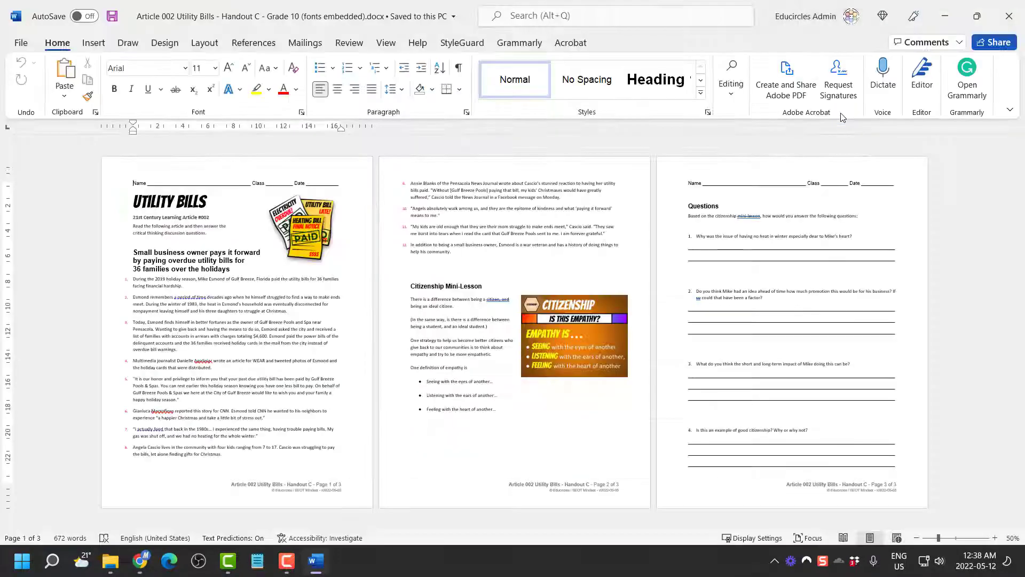
key(alt+f)
key(c)
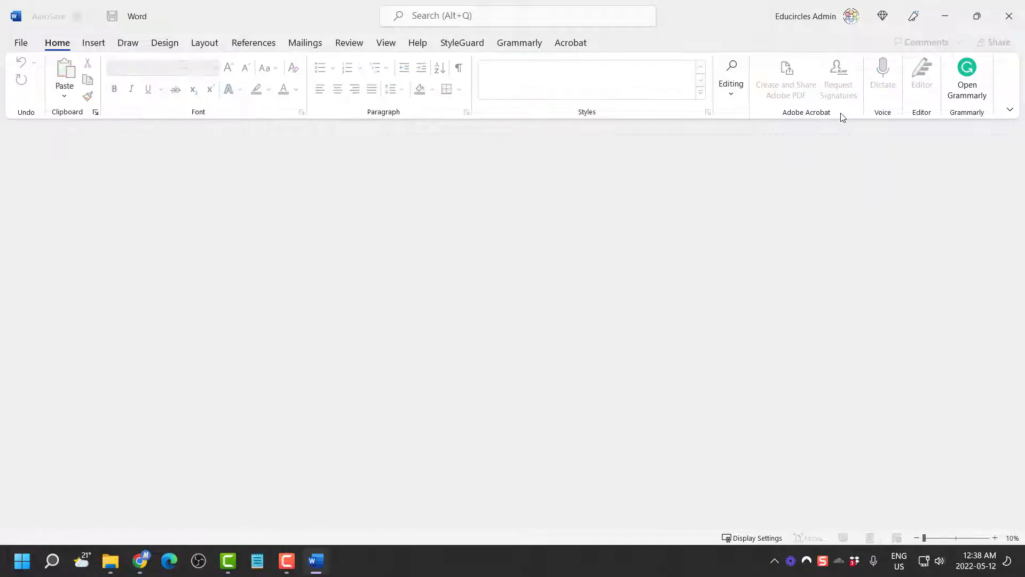
key(alt+Tab)
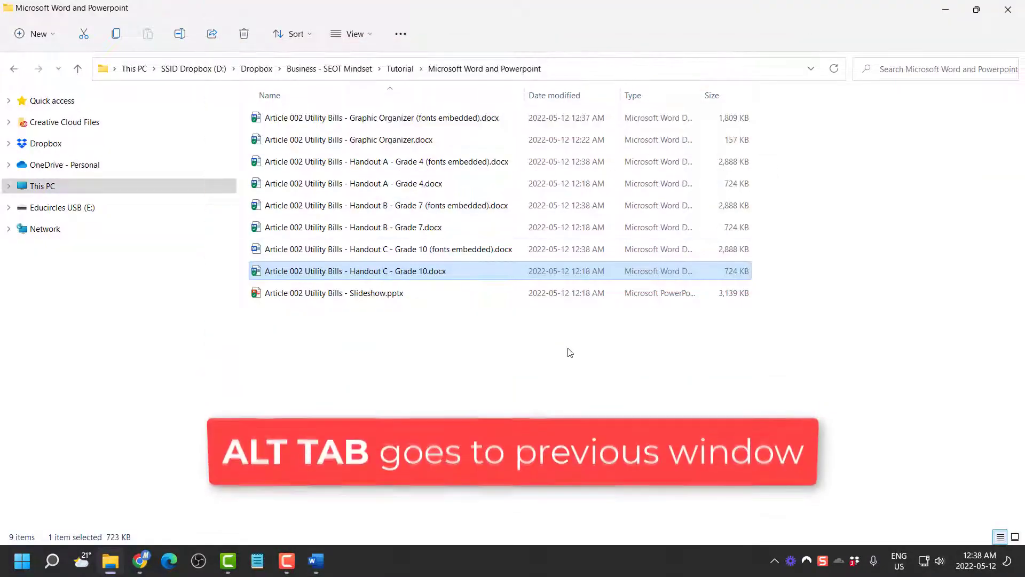
Move the four '(fonts embedded)' documents from this folder into the Tutorial folder
click(525, 250)
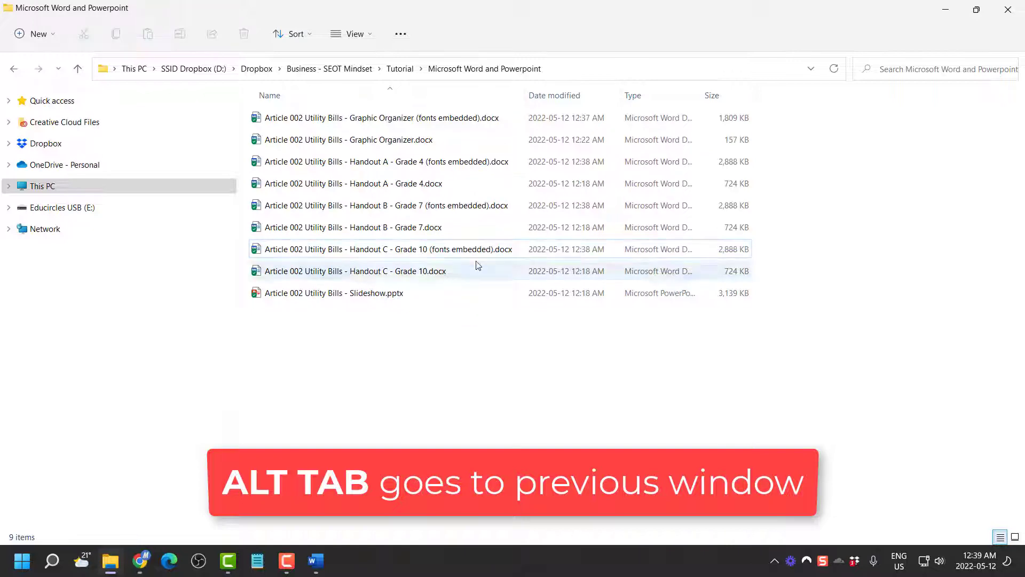
ctrl+click(479, 206)
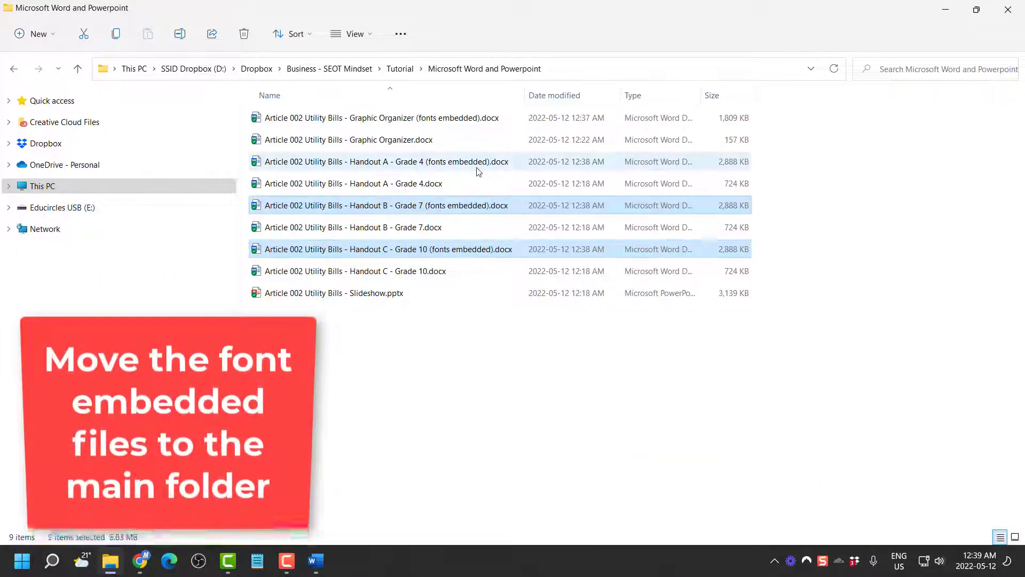
ctrl+click(480, 162)
ctrl+click(482, 118)
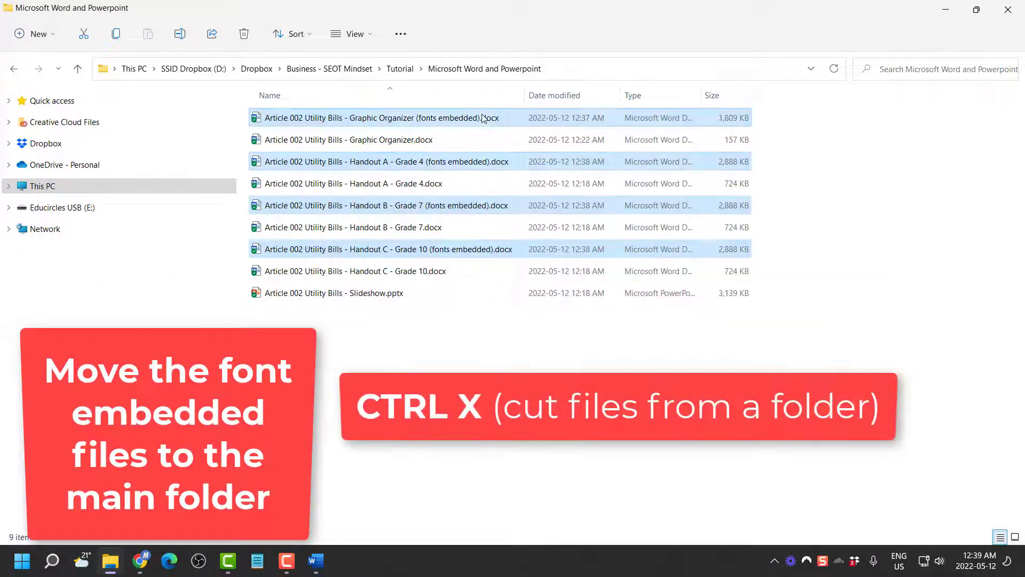
click(411, 70)
key(ctrl+v)
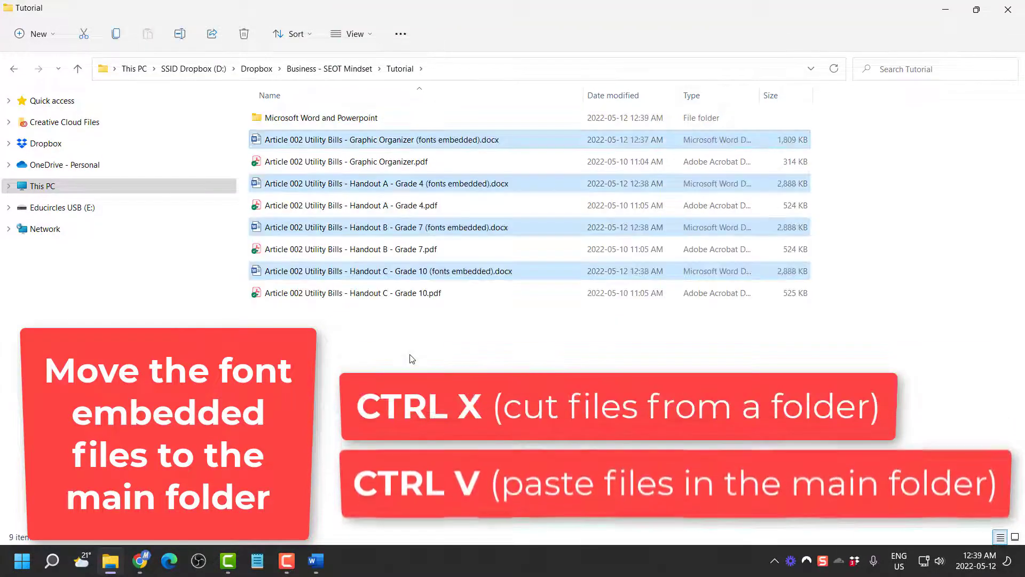
Reopen the Microsoft Word and Powerpoint folder from Tutorial
click(412, 359)
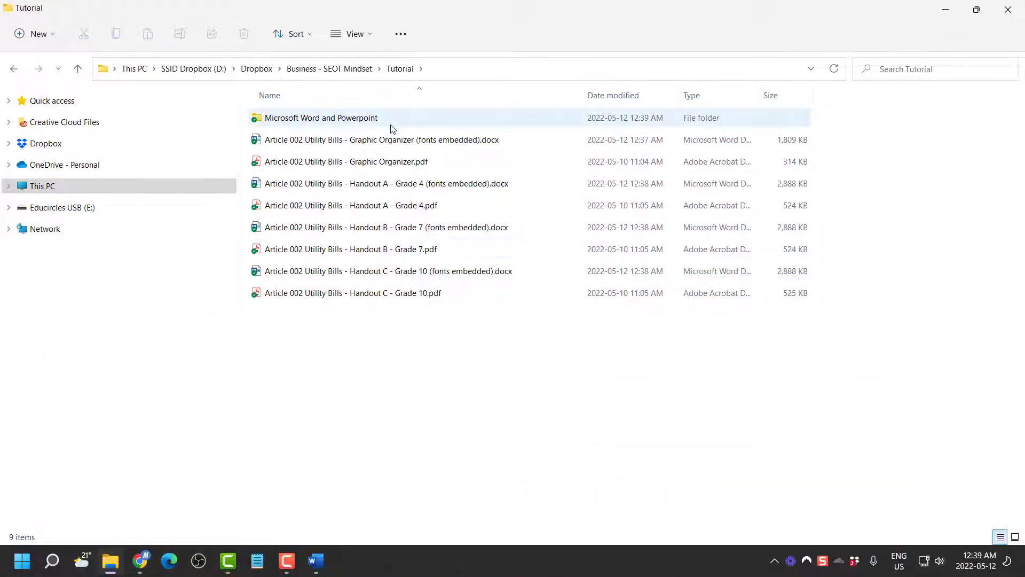
click(392, 127)
double_click(392, 127)
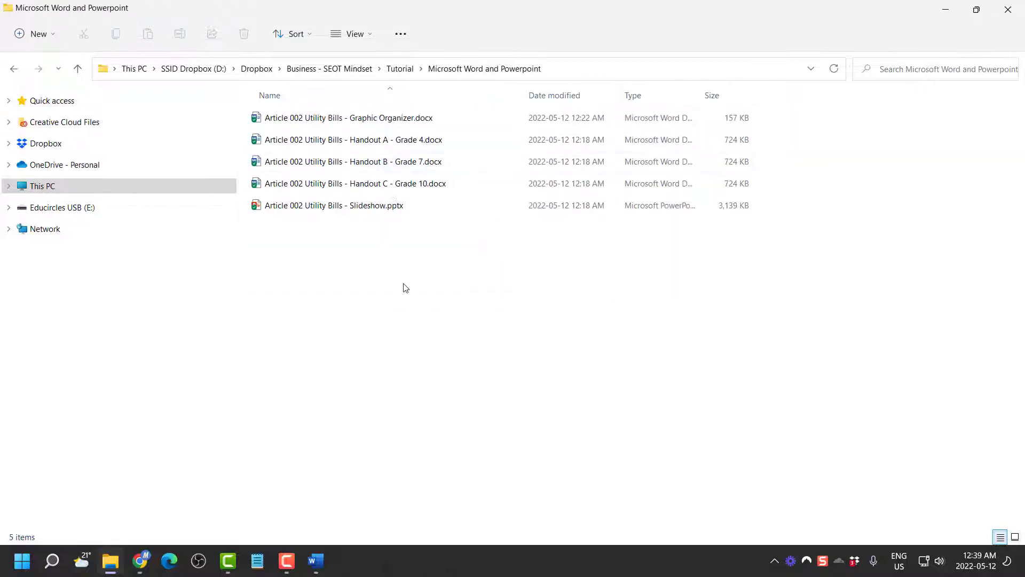
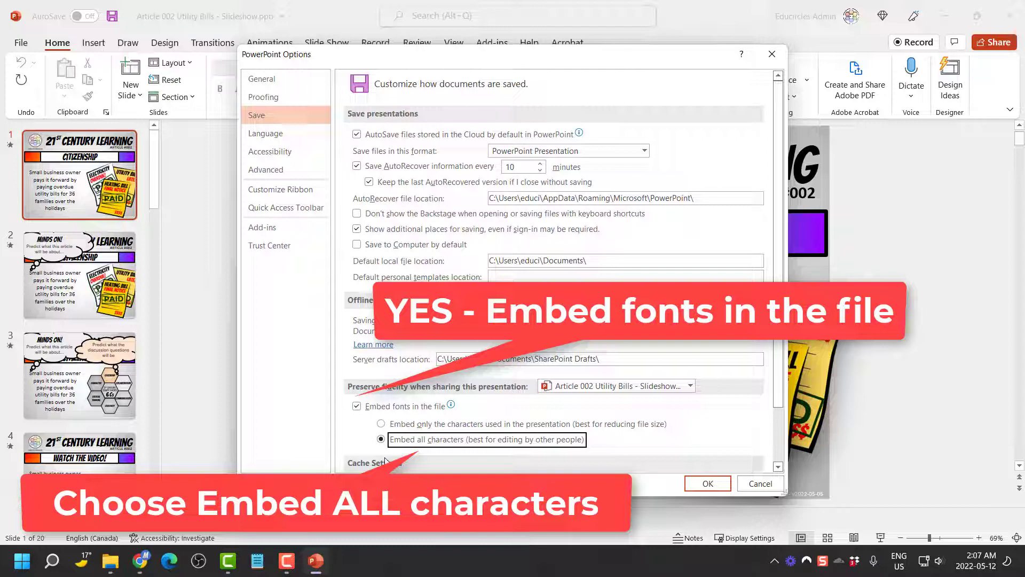
Embed all font characters, save as 'Article 002 Utility Bills - Slideshow (fonts embedded).pptx', and close PowerPoint
click(694, 485)
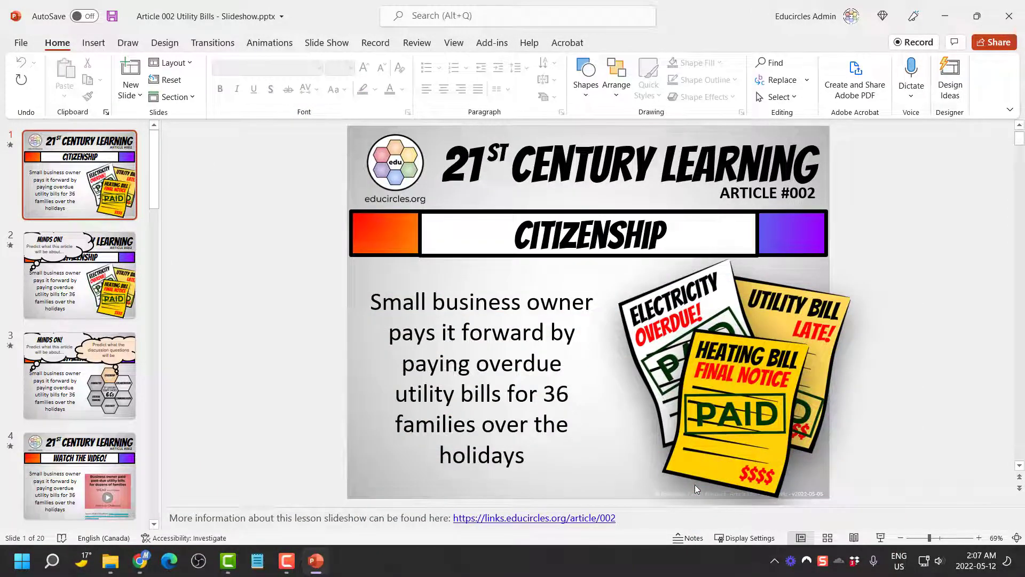
click(19, 46)
click(46, 219)
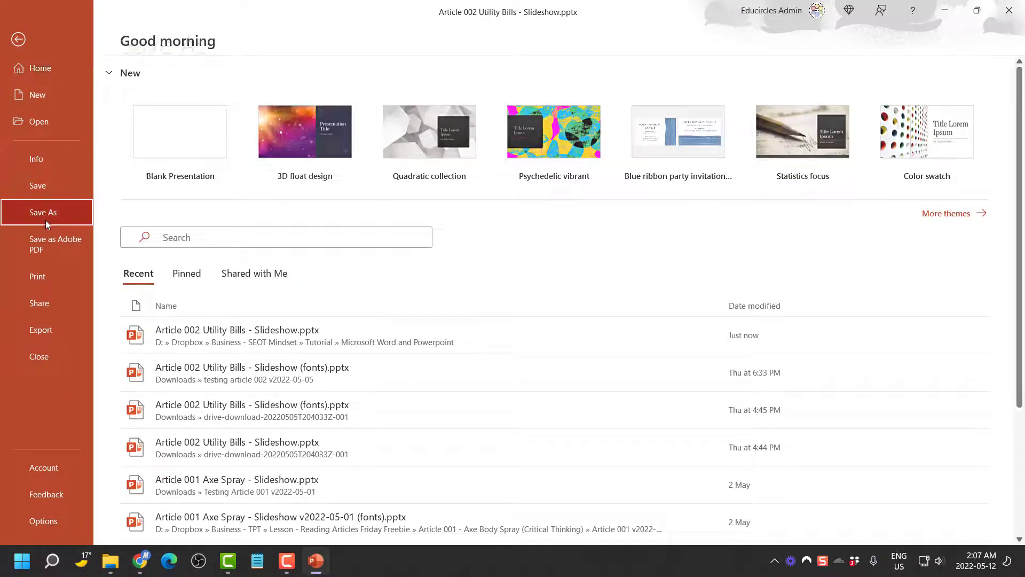
click(488, 95)
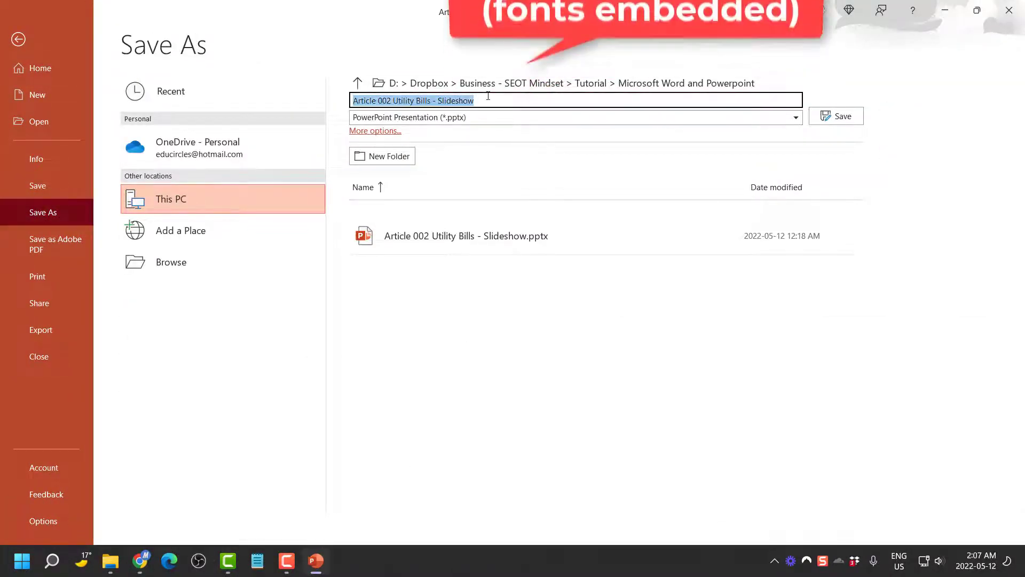
click(488, 95)
text((fonts embe)
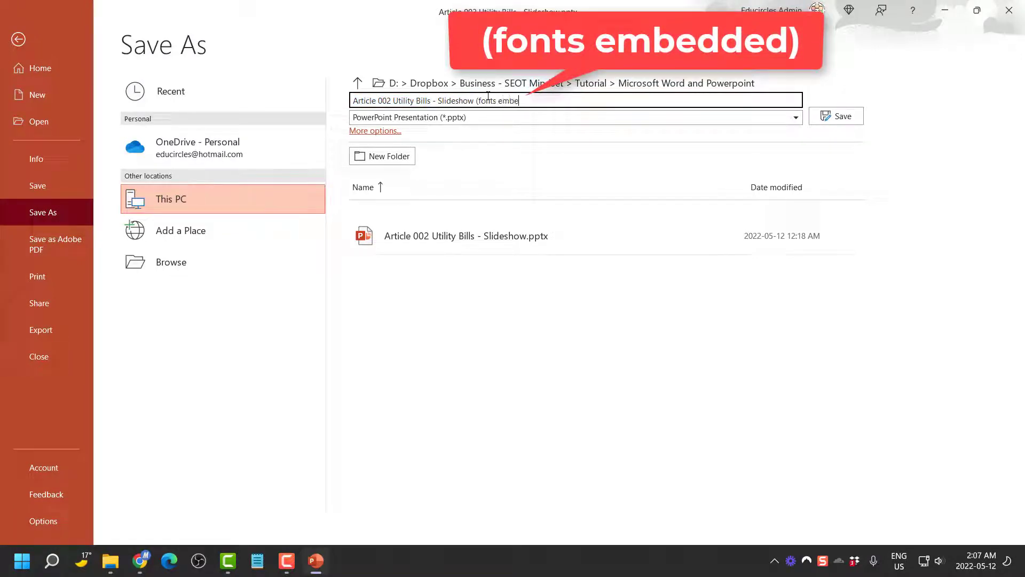
text(dded))
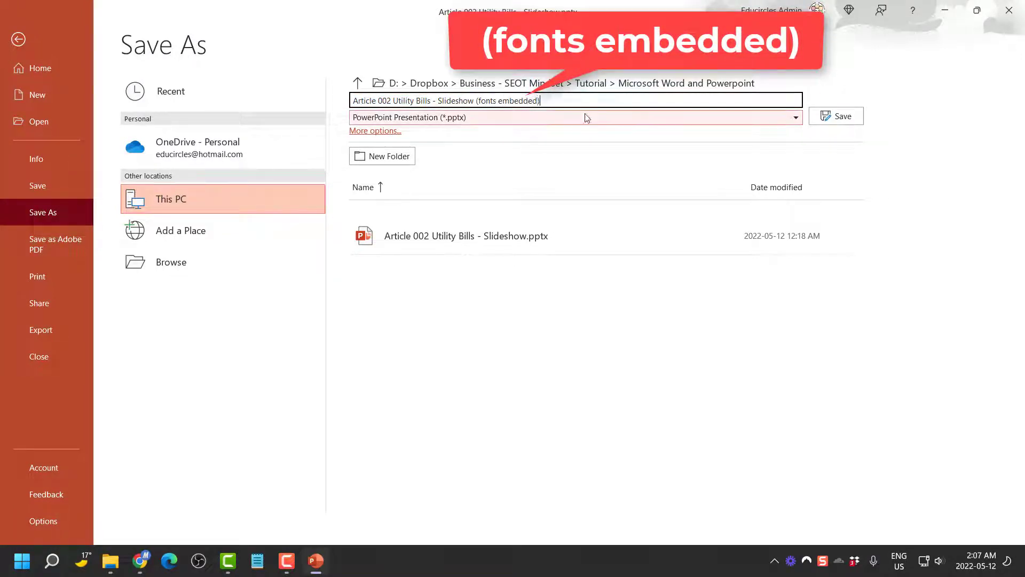
click(846, 115)
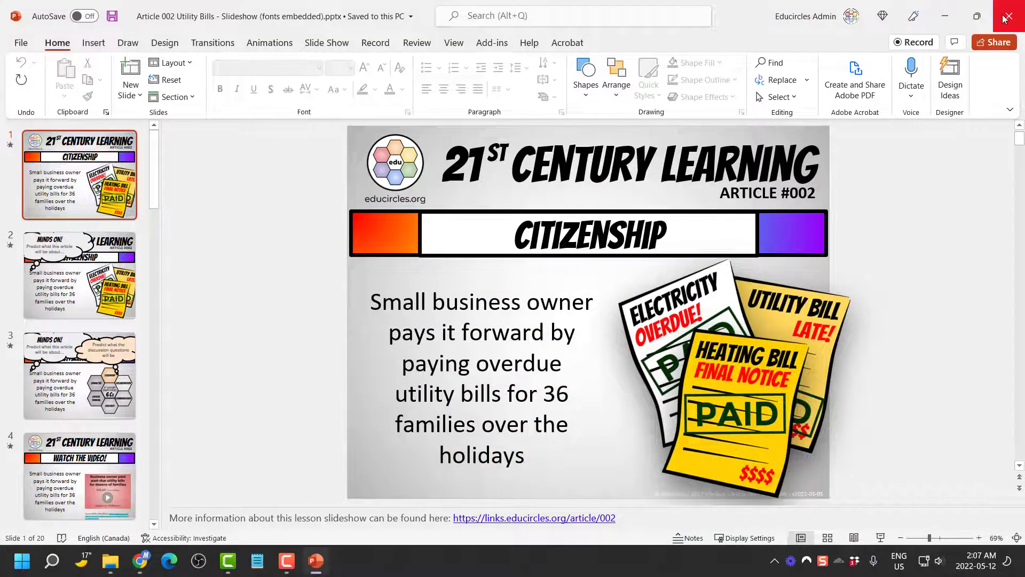
click(1004, 18)
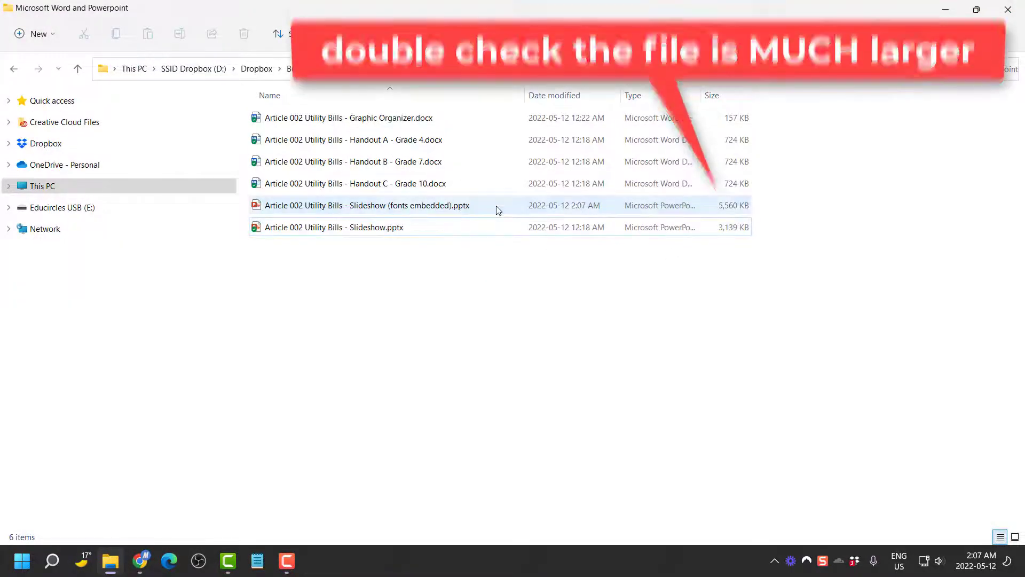
Compare the embedded slideshow's file size with the original, then move it into Tutorial
click(496, 209)
click(620, 258)
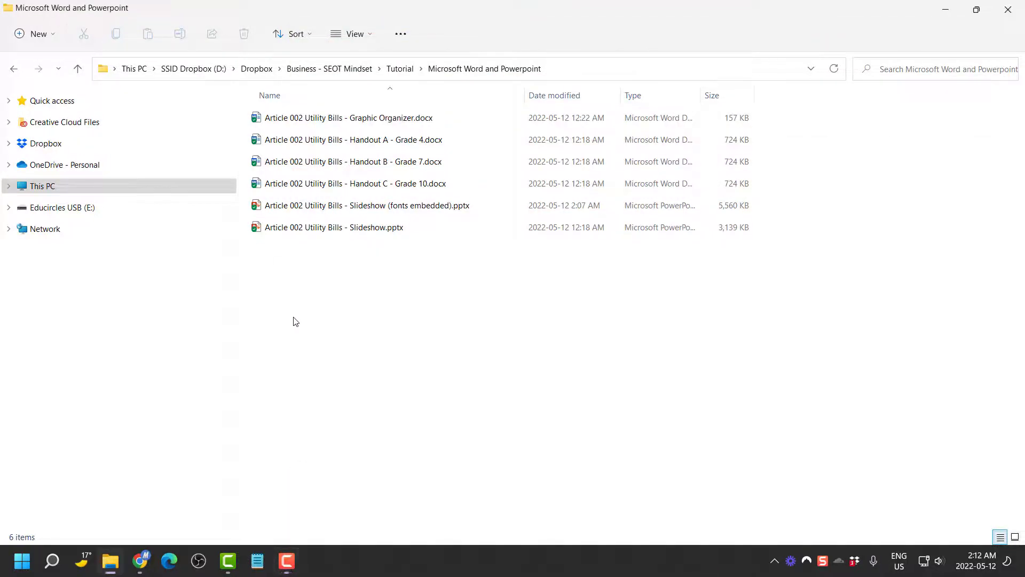
click(400, 206)
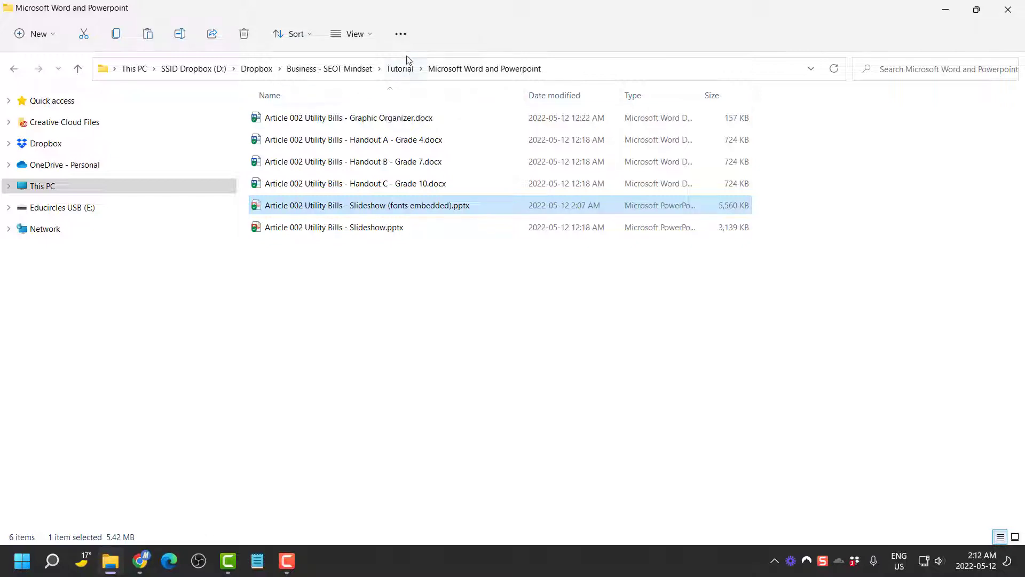
click(401, 69)
click(385, 345)
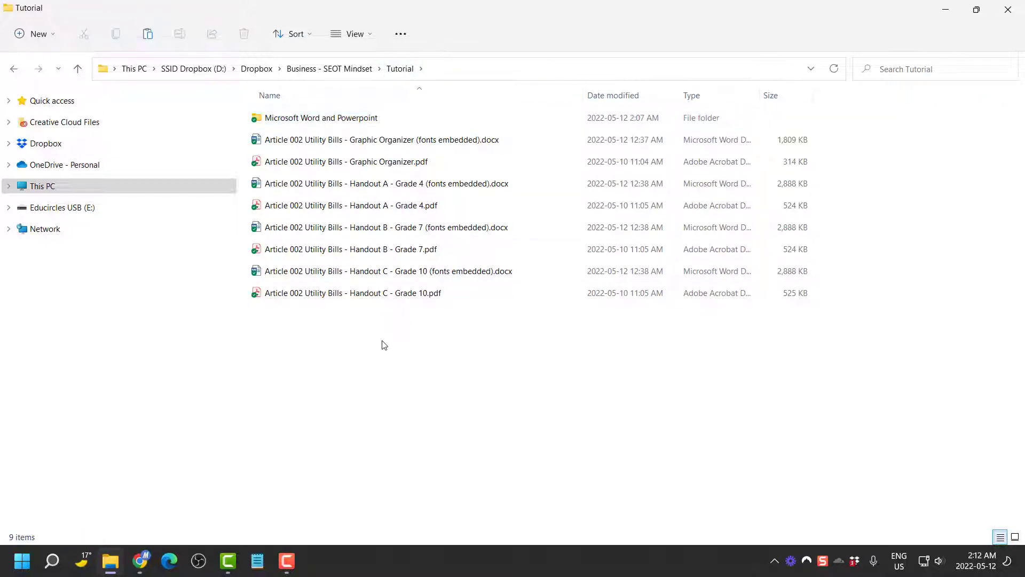
key(ctrl+v)
click(376, 369)
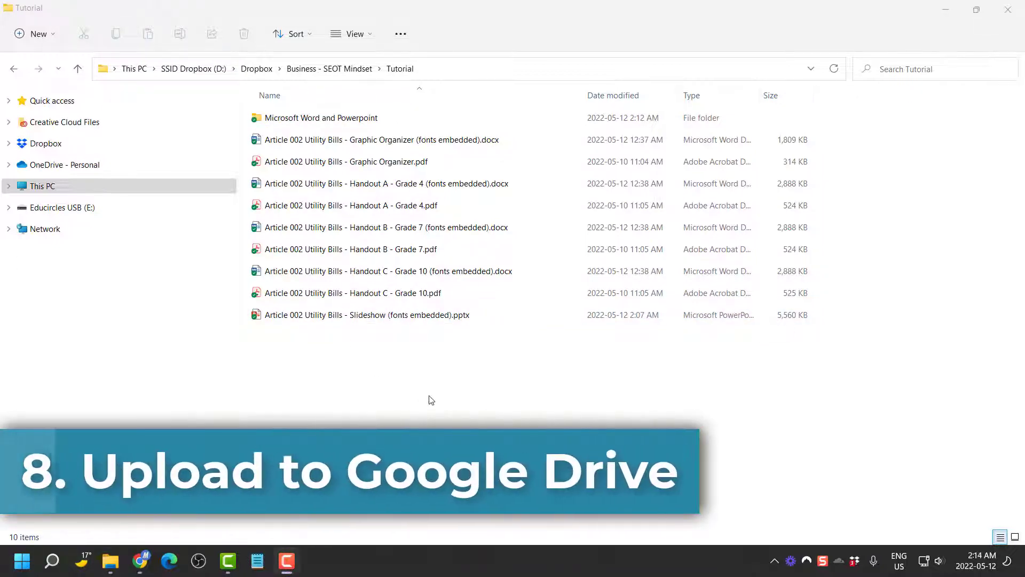
Bring Google Drive forward and close the extra slideshow tab
double_click(555, 14)
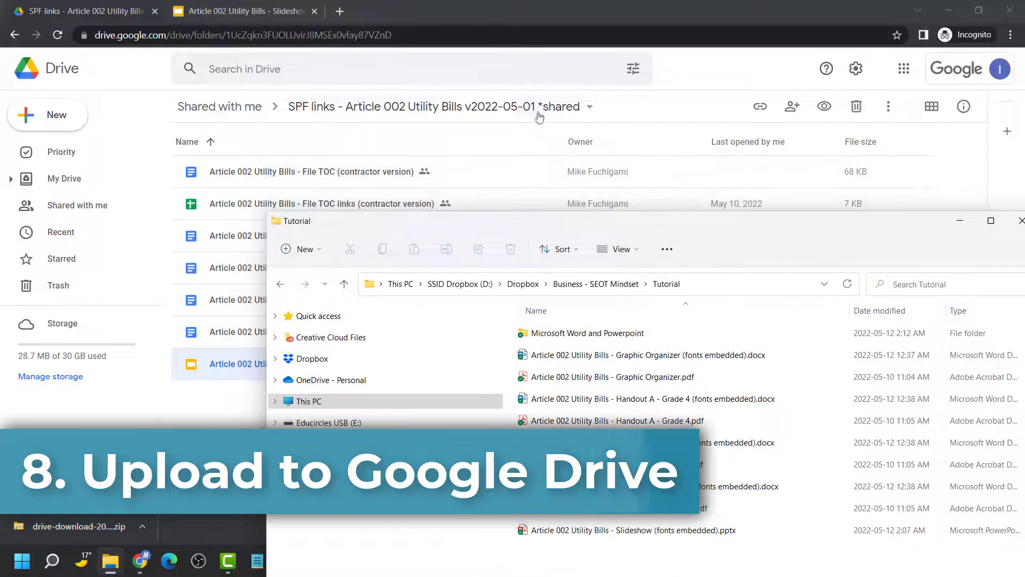
click(109, 12)
click(315, 11)
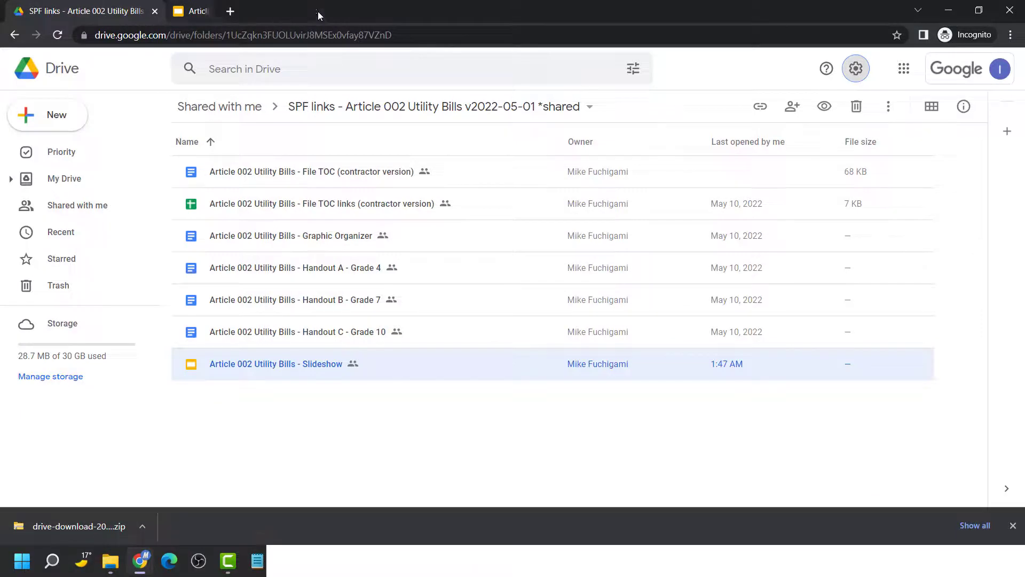
click(438, 417)
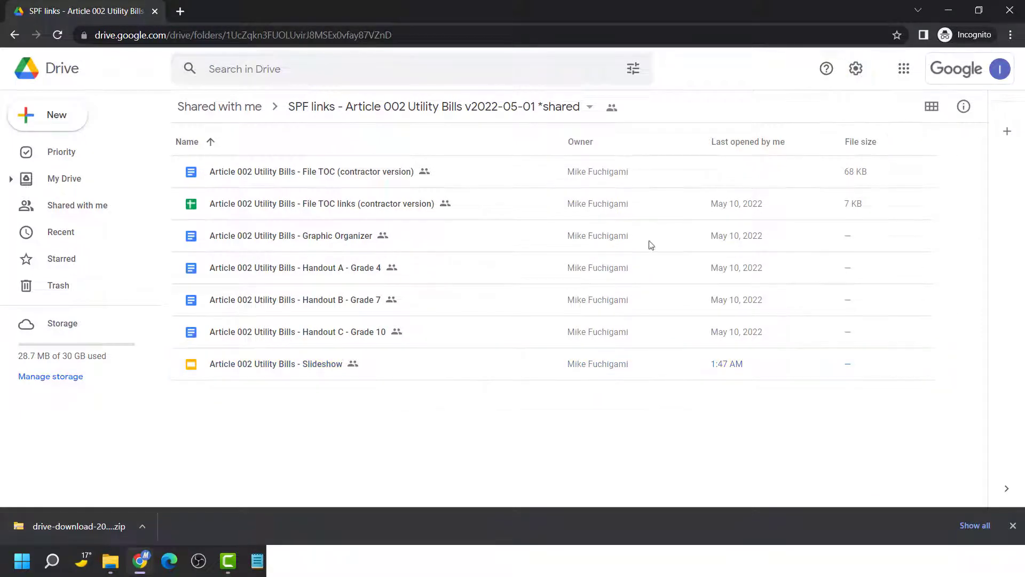
Turn off 'Convert uploaded files' to Google Docs editor format in Drive settings
click(856, 69)
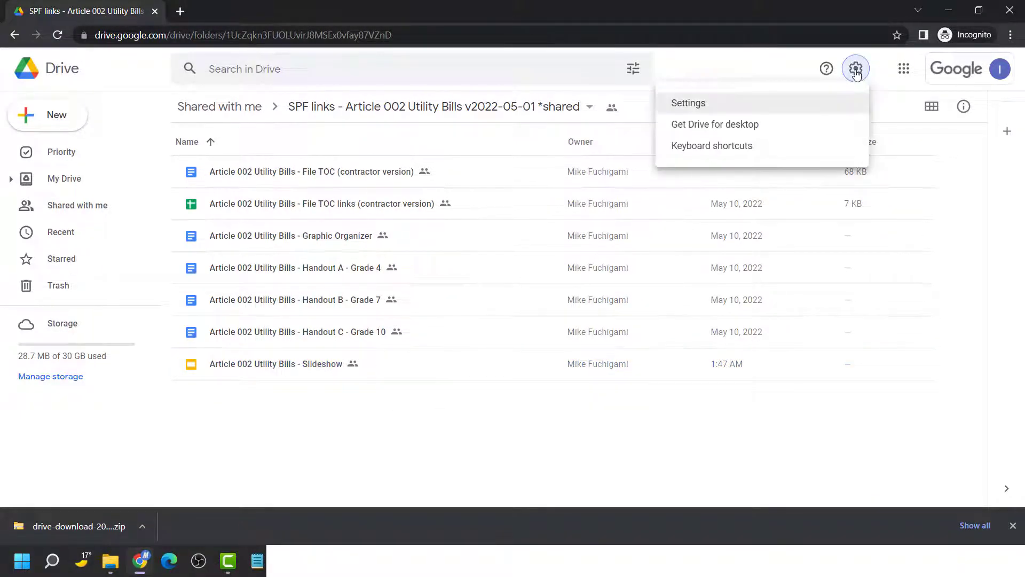
click(738, 105)
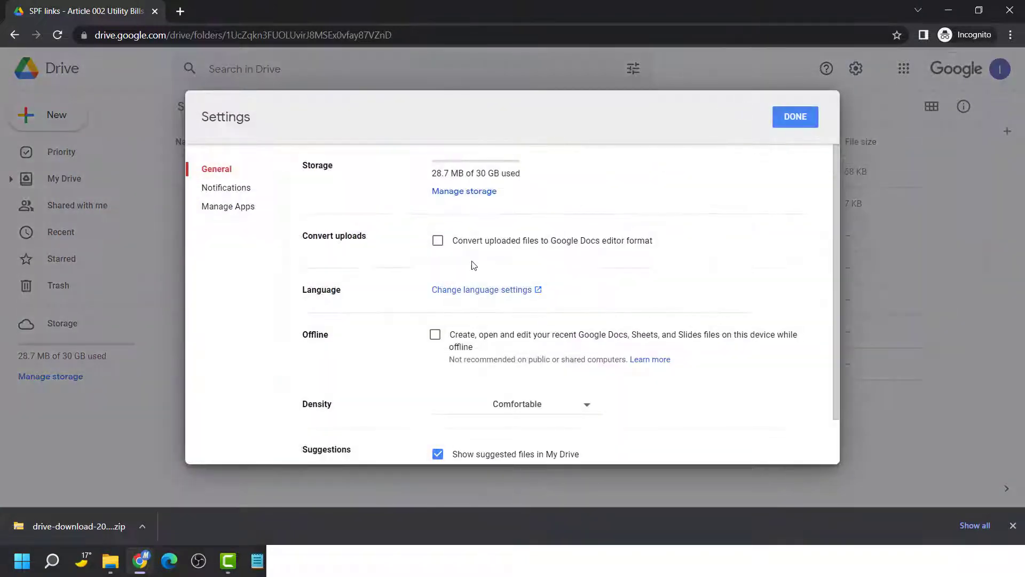
click(437, 241)
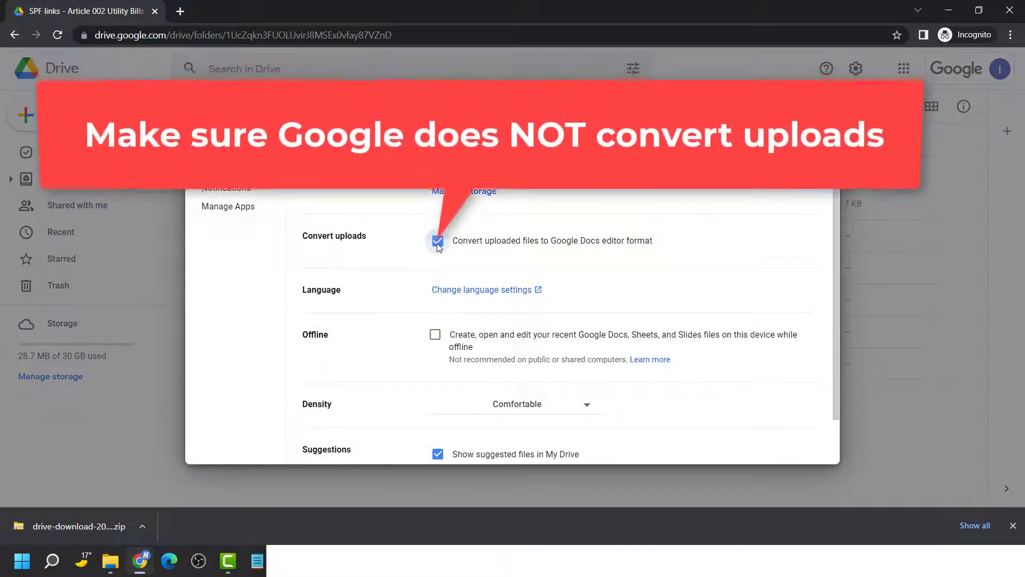
click(438, 241)
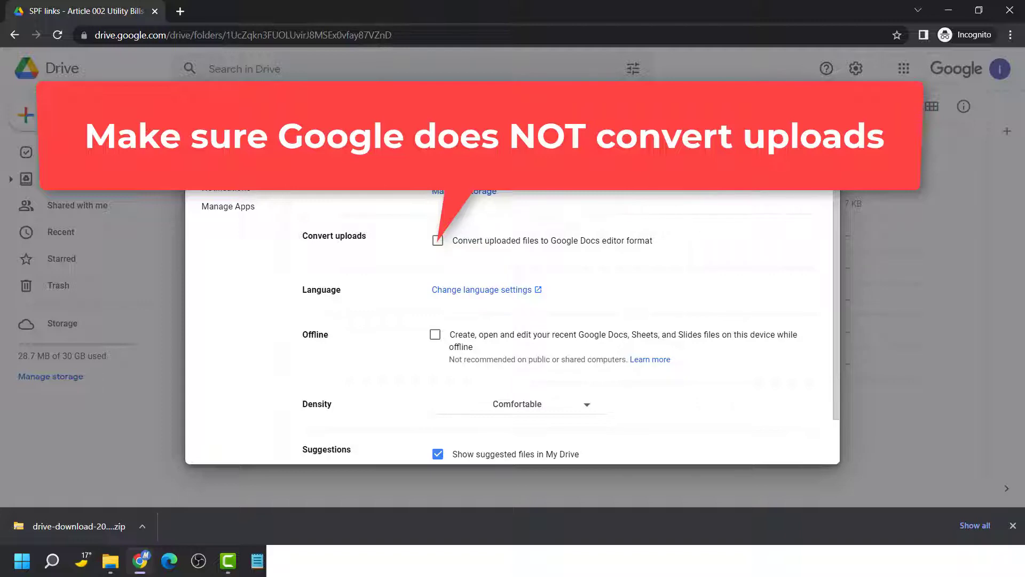
click(802, 119)
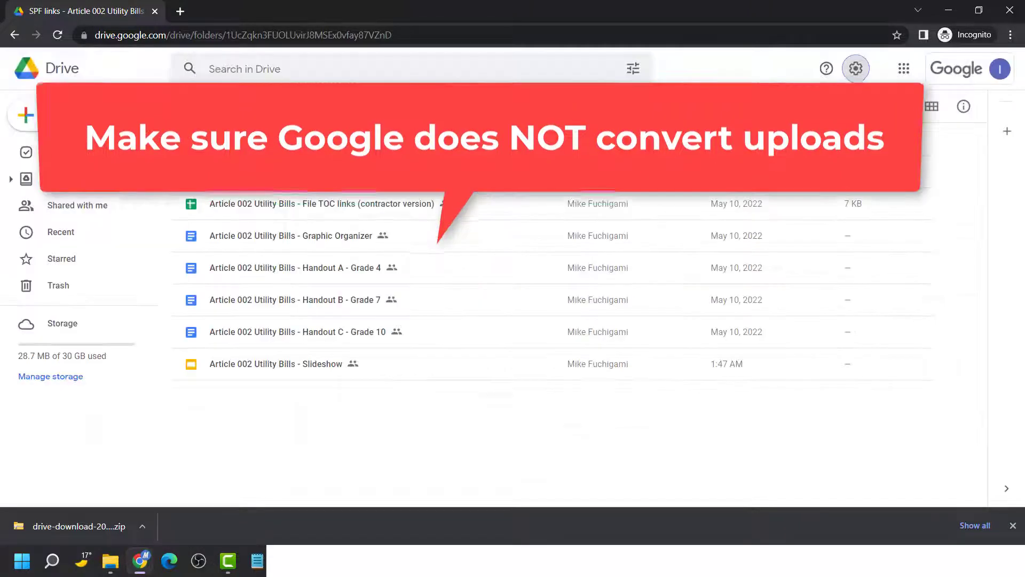
key(alt+Tab)
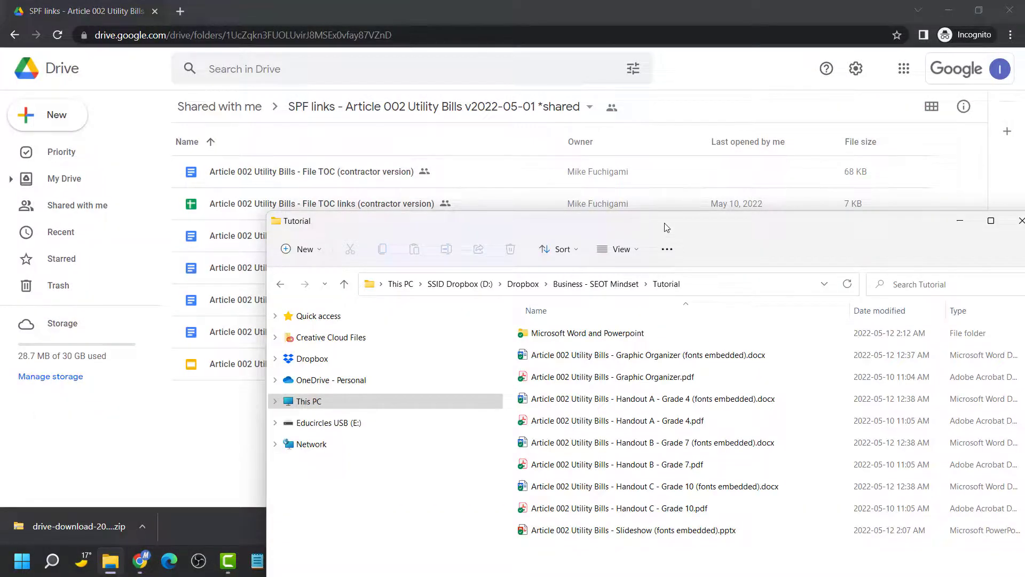
Drag all ten Tutorial folder items into the SPF links Drive folder to upload them
drag(664, 224, 772, 137)
key(ctrl+a)
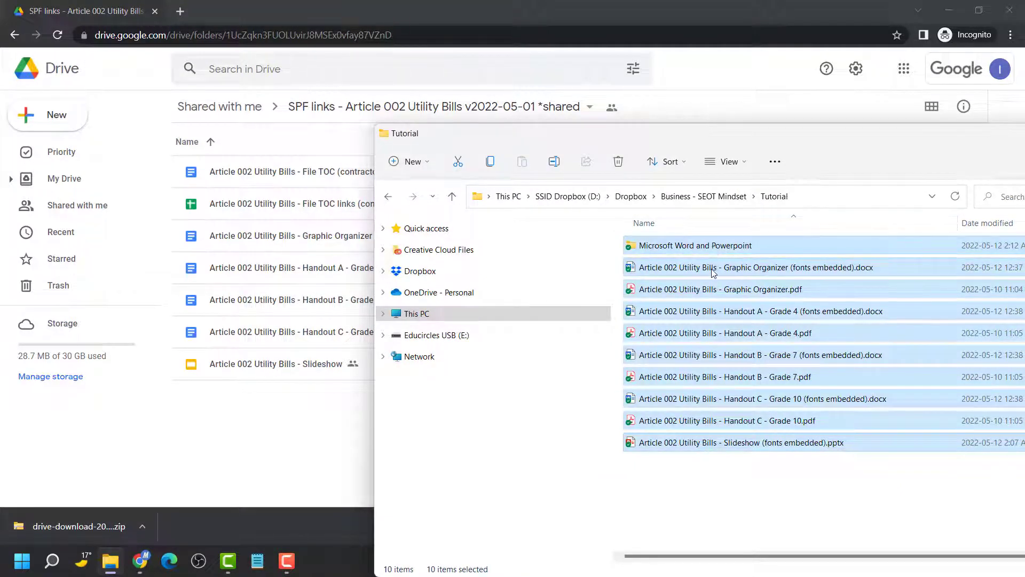
drag(714, 273, 285, 434)
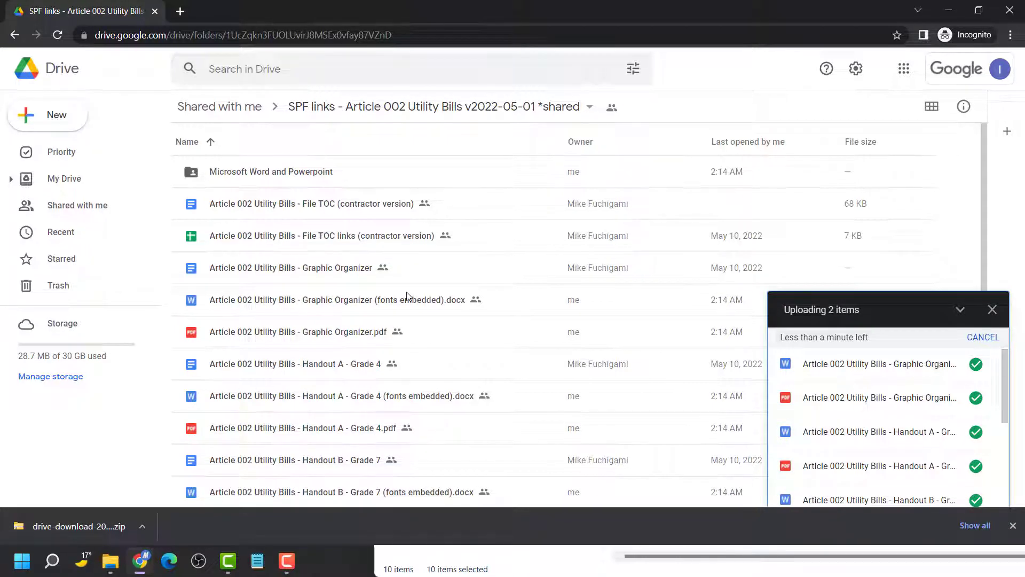
scroll(591, 347, down, 1)
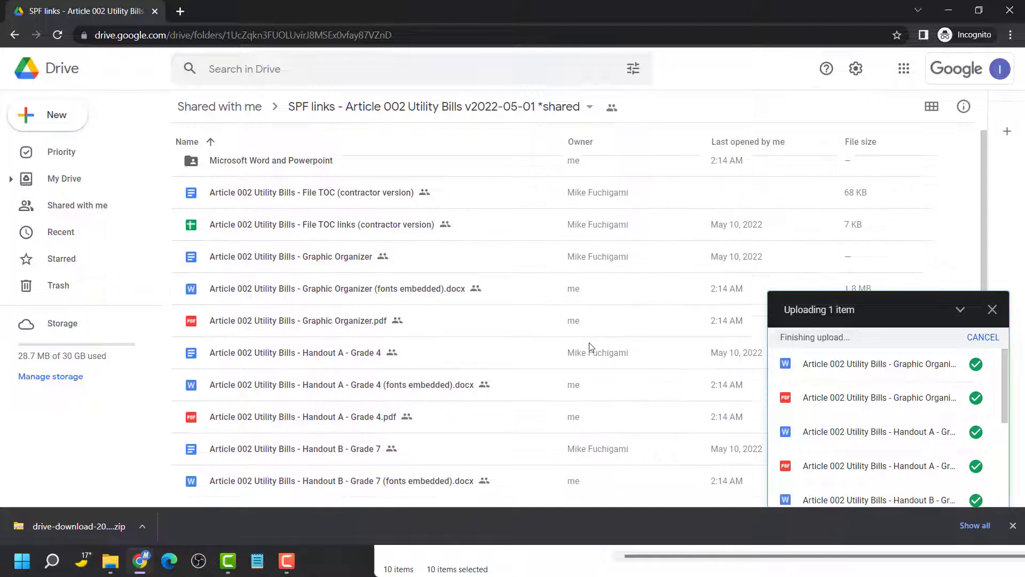
scroll(512, 359, down, 3)
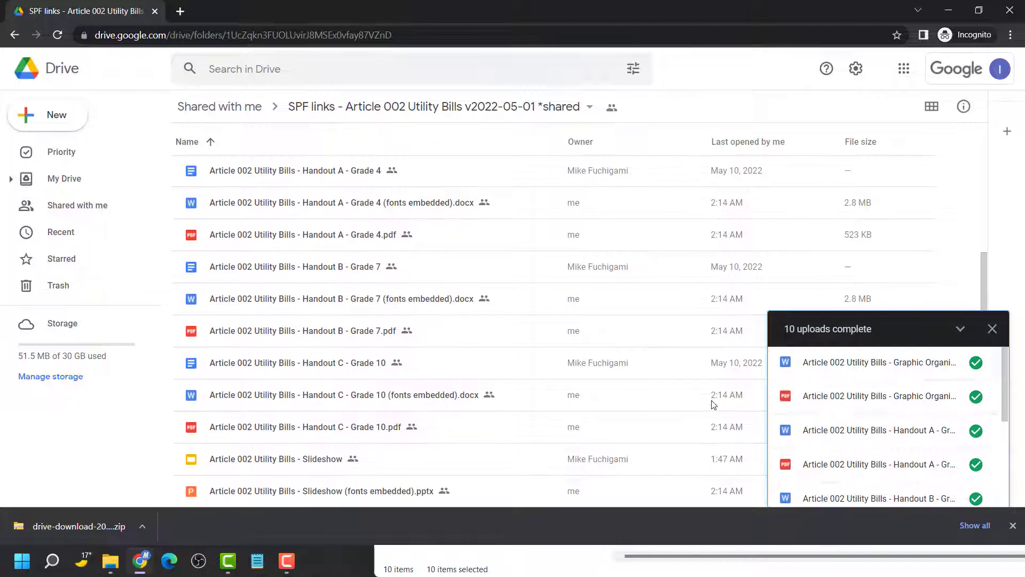
scroll(685, 410, up, 4)
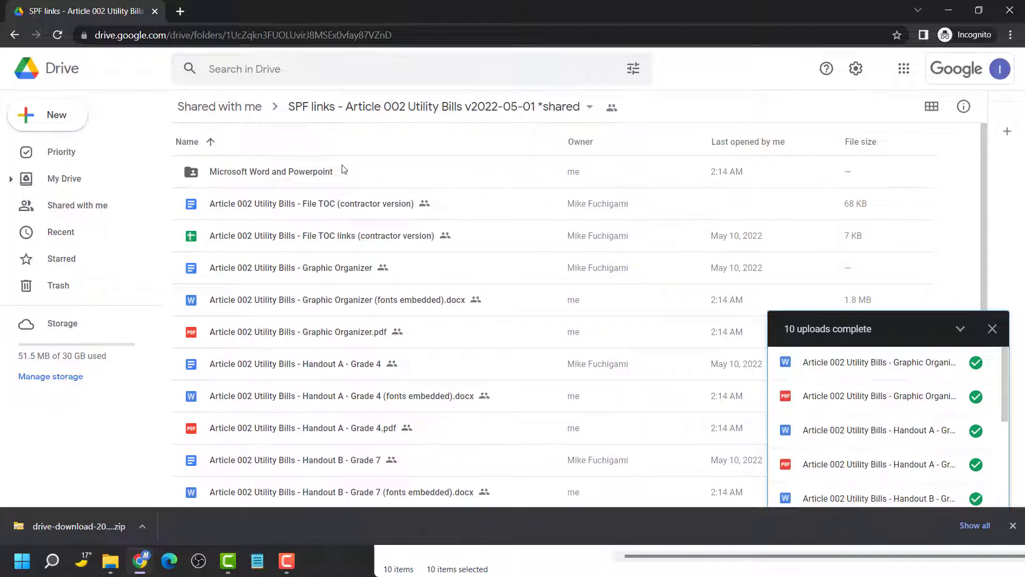
double_click(315, 172)
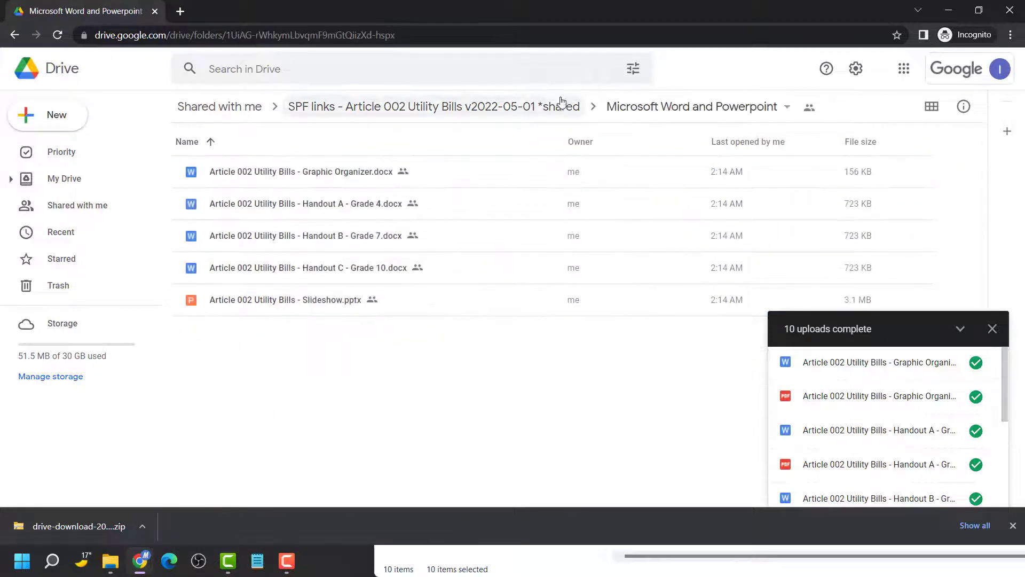
click(556, 109)
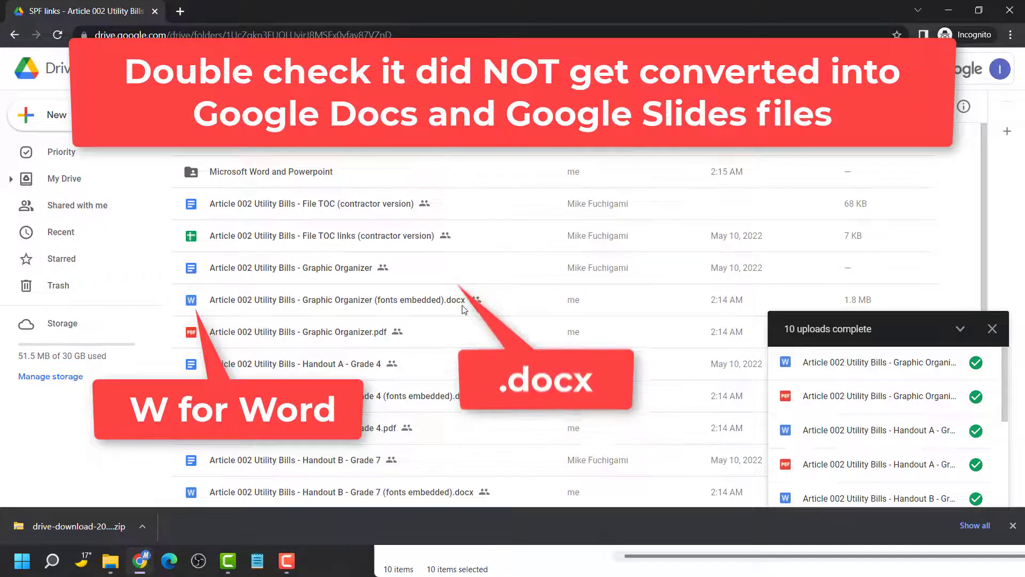
scroll(412, 364, down, 1)
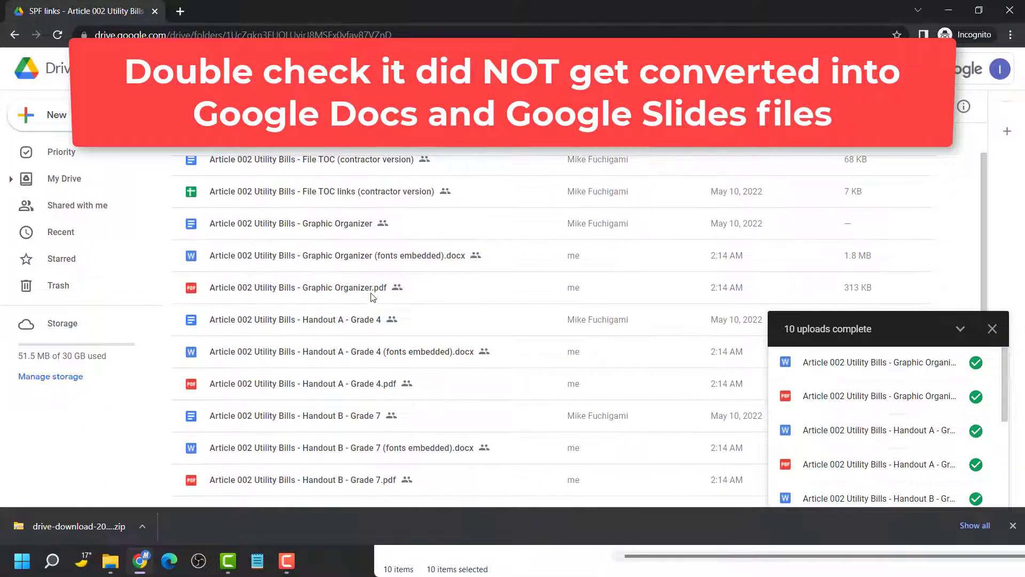
scroll(382, 314, down, 5)
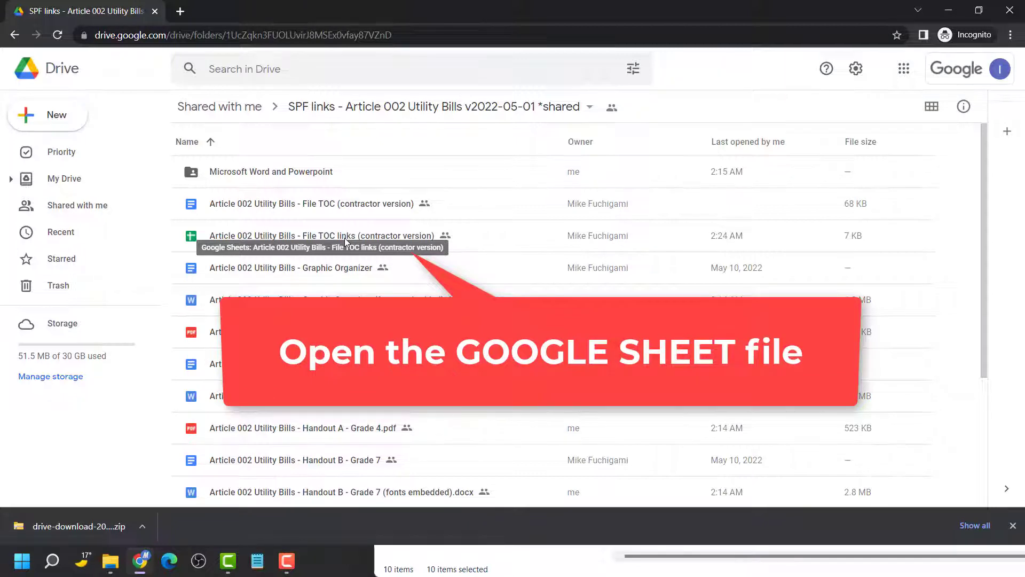
double_click(345, 239)
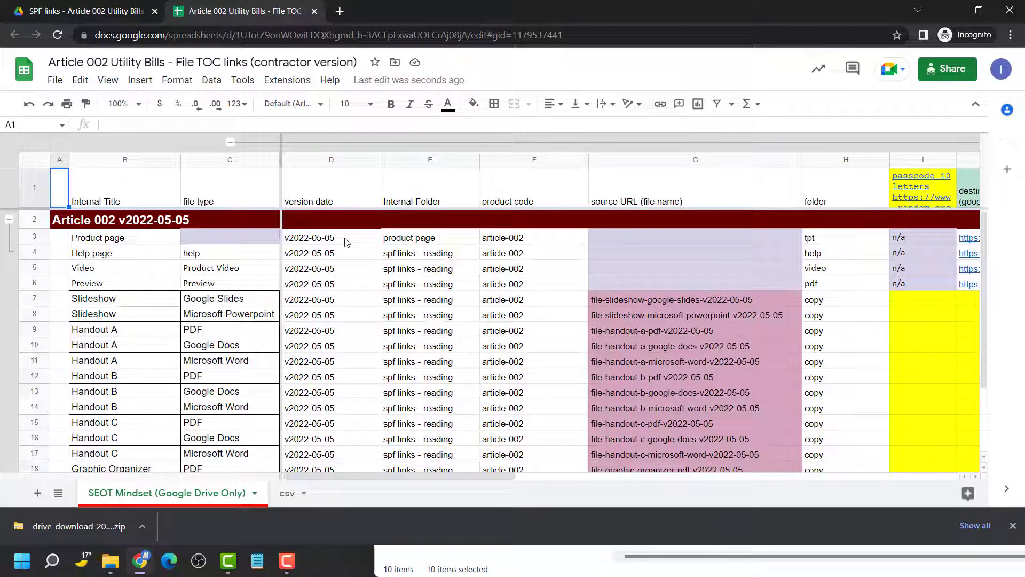
click(139, 104)
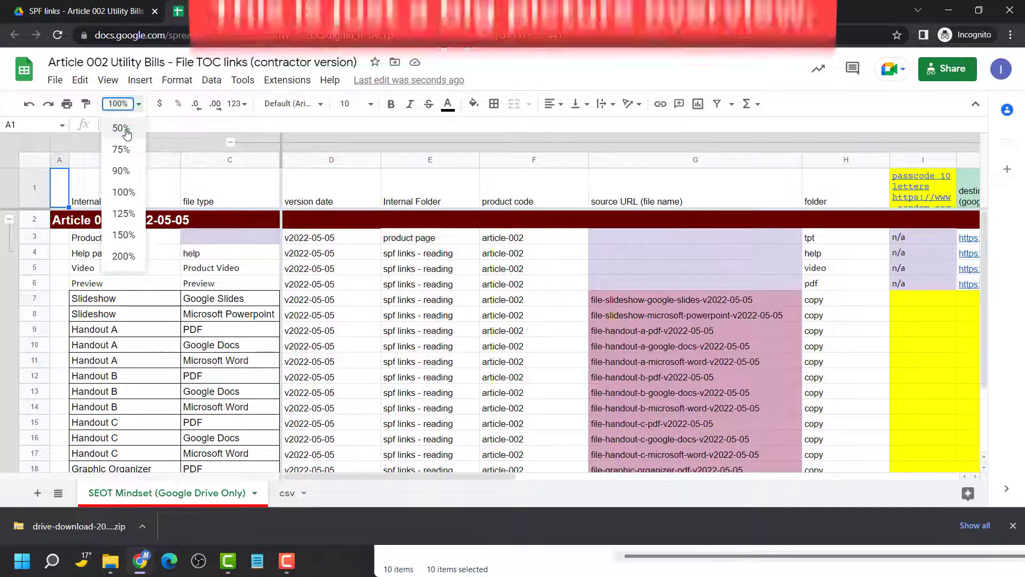
click(124, 130)
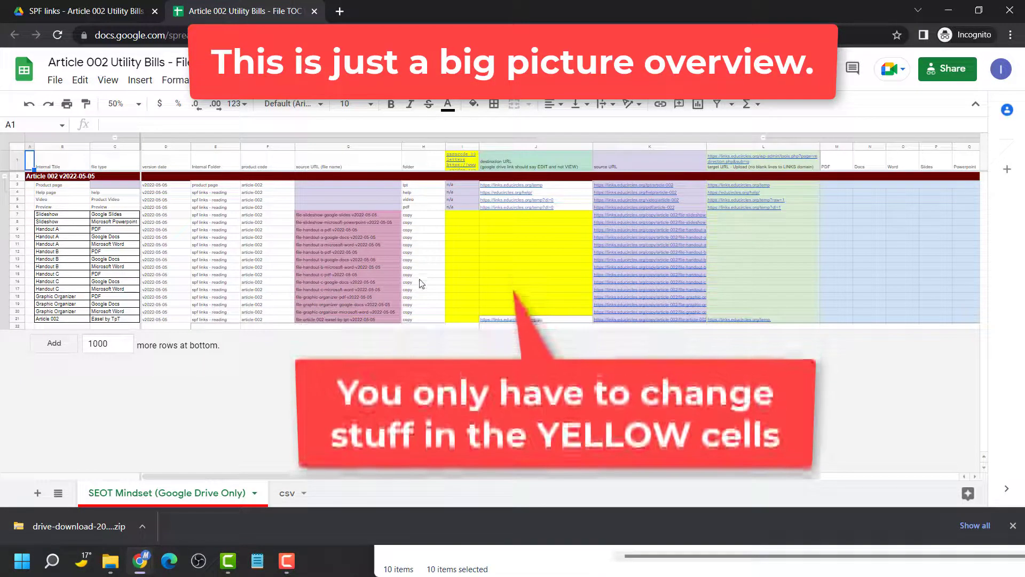
click(474, 213)
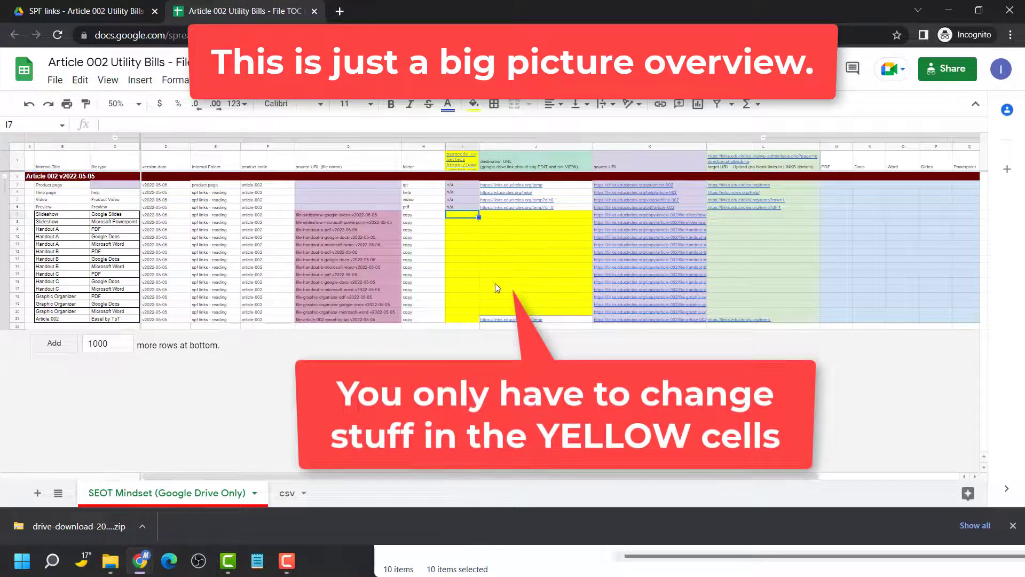
click(170, 236)
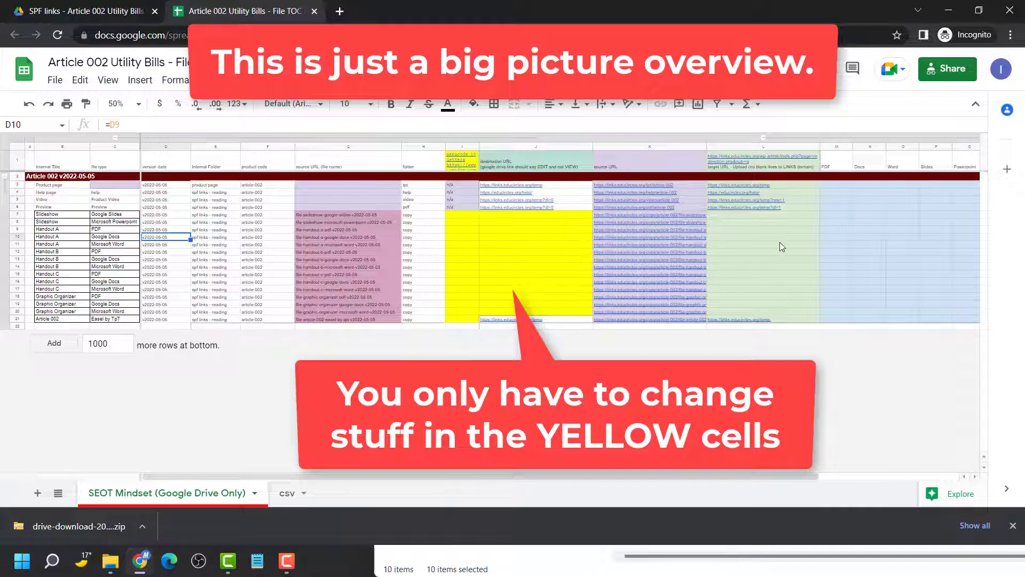
click(857, 223)
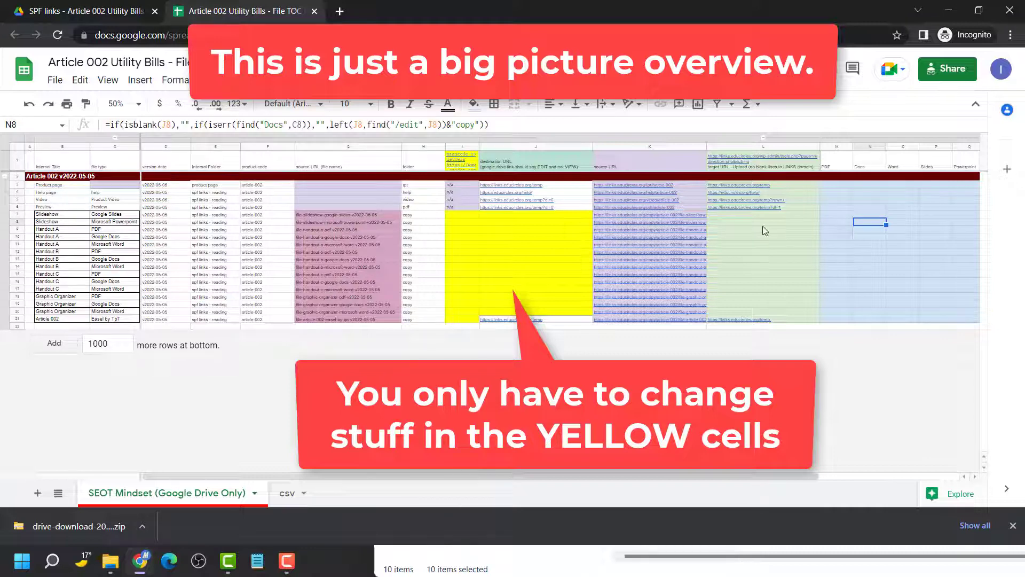
click(578, 238)
click(852, 236)
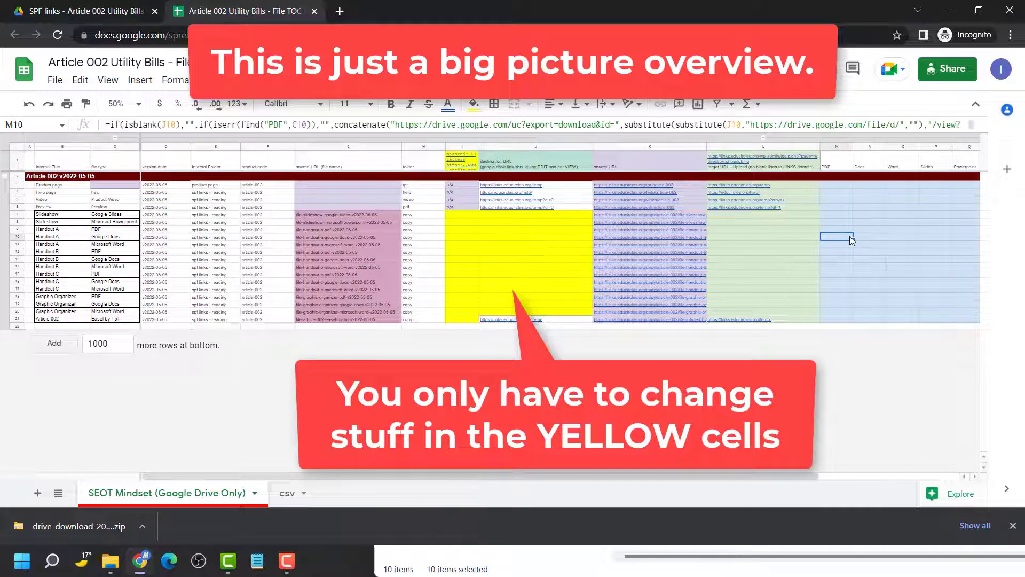
key(Right)
key(Right)
key(Right)
key(Right)
key(Right)
key(Right)
key(Right)
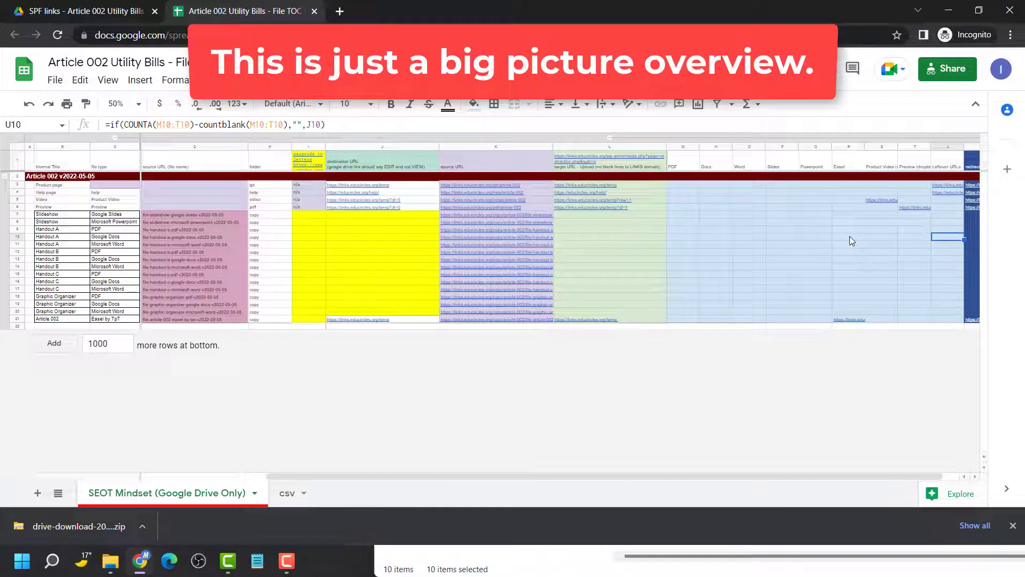
click(611, 229)
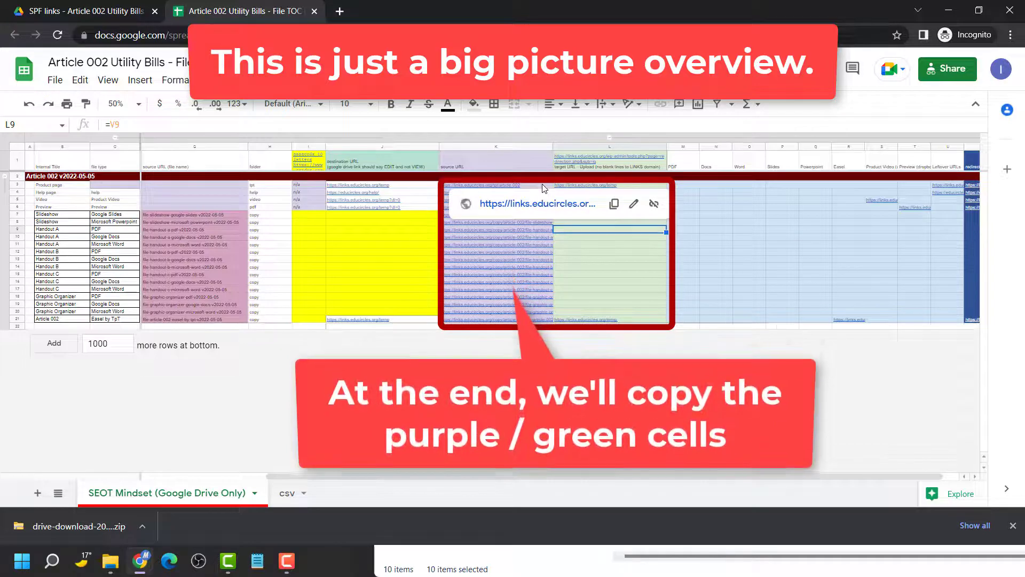
drag(543, 184, 605, 320)
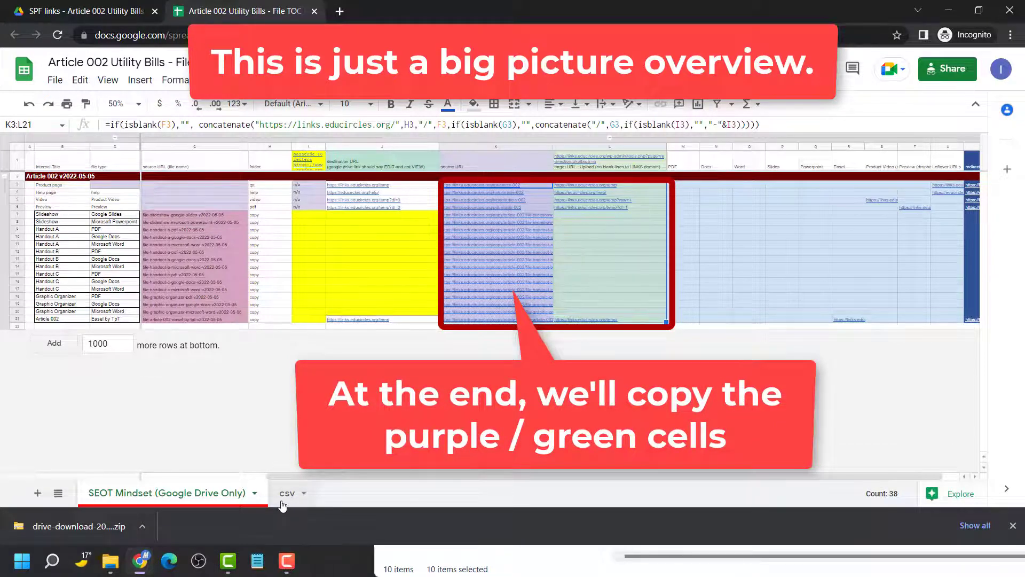
click(284, 494)
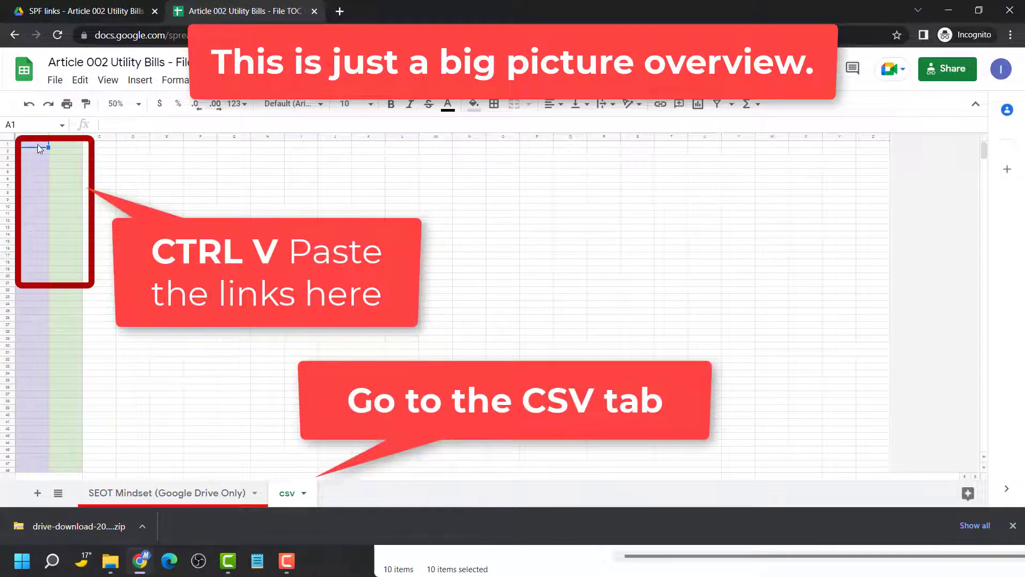
click(216, 494)
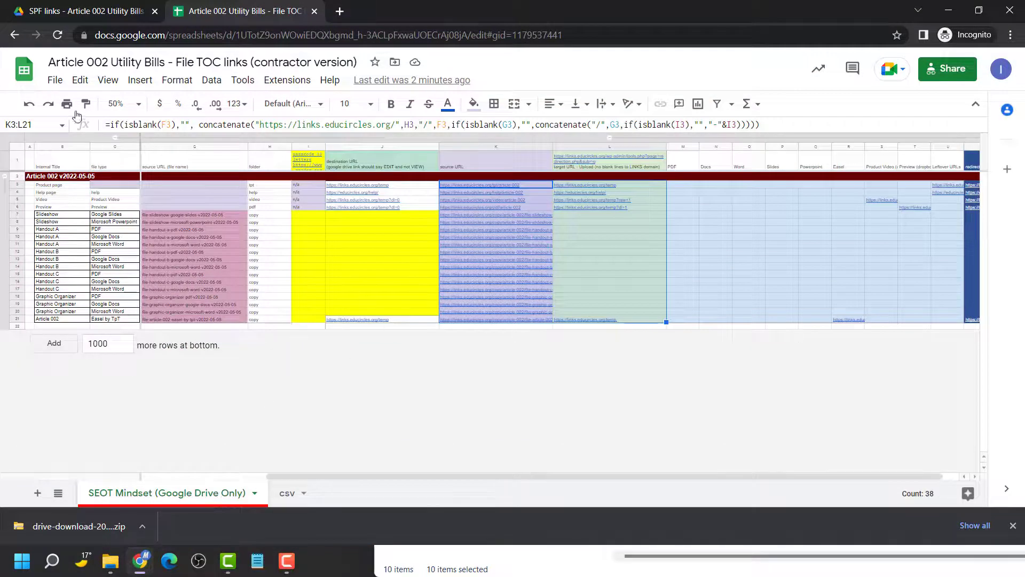
click(120, 104)
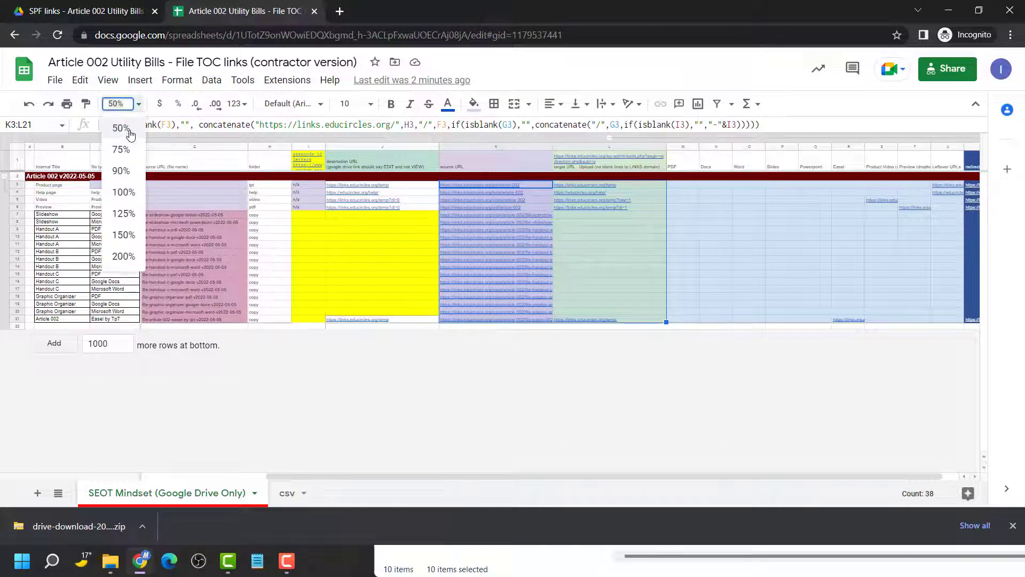
click(124, 191)
Generate fifty 10-character passwords on RANDOM.ORG via the I1 link and copy them all
click(344, 289)
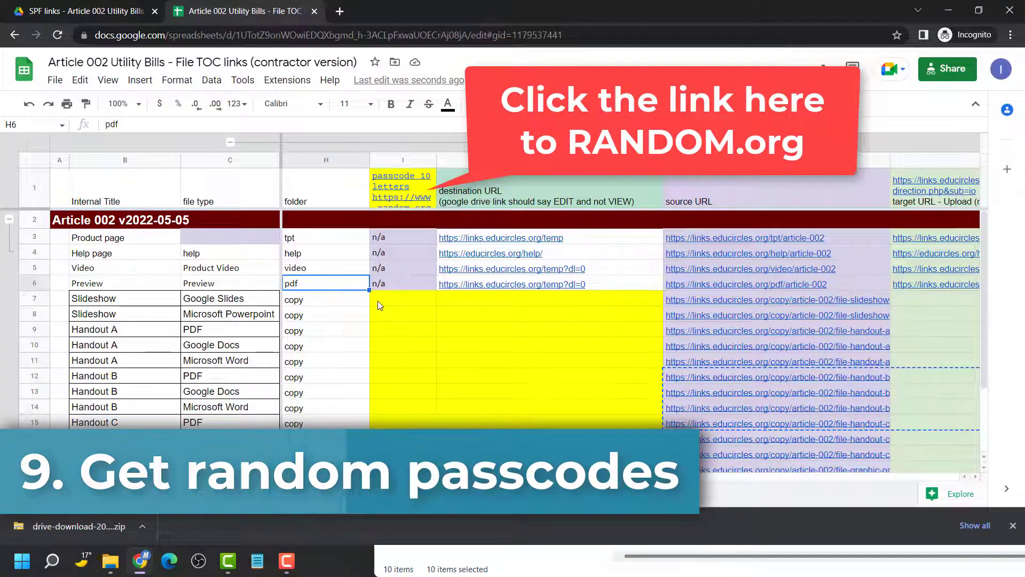
click(400, 185)
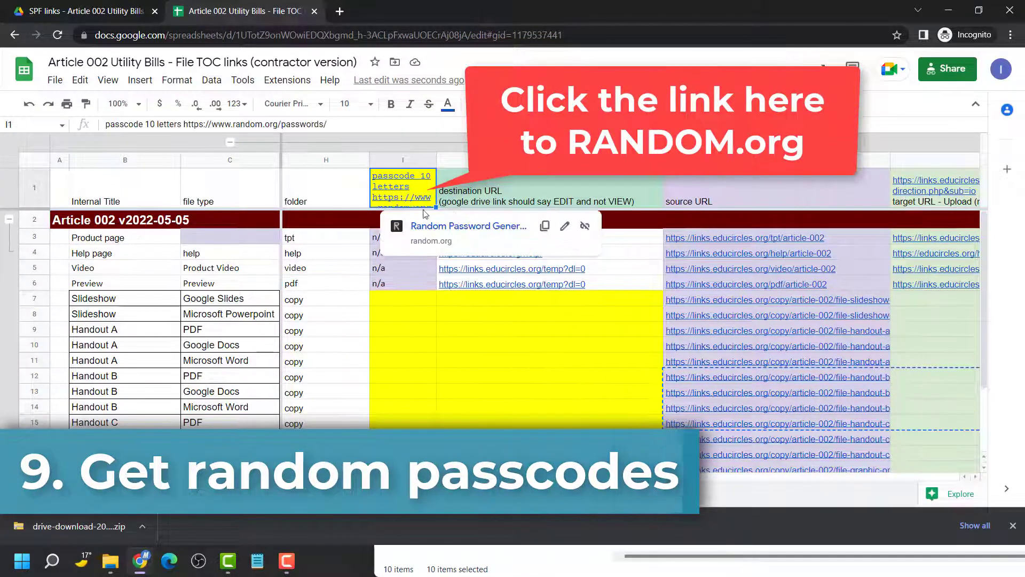
click(468, 226)
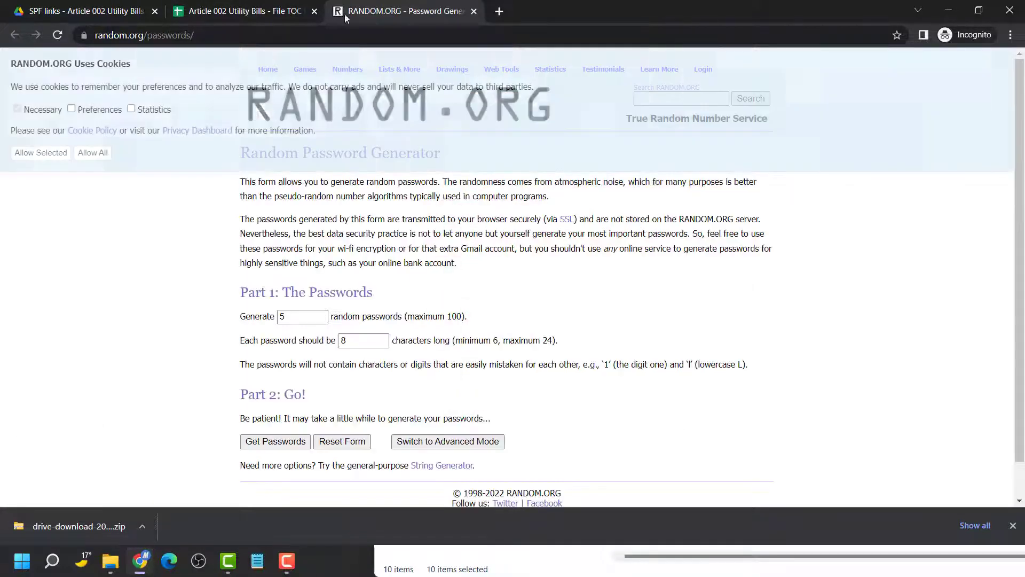
click(283, 13)
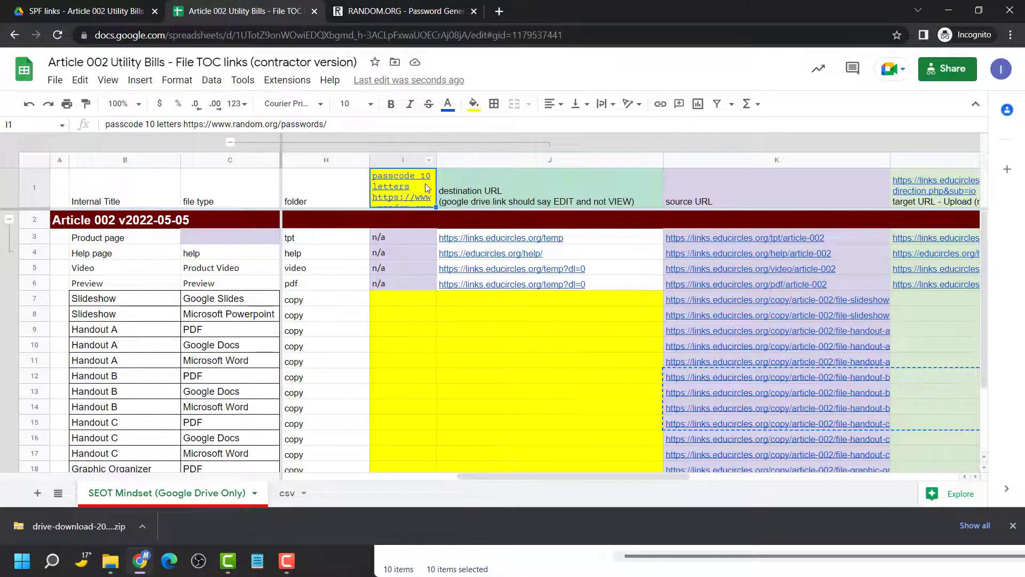
click(418, 13)
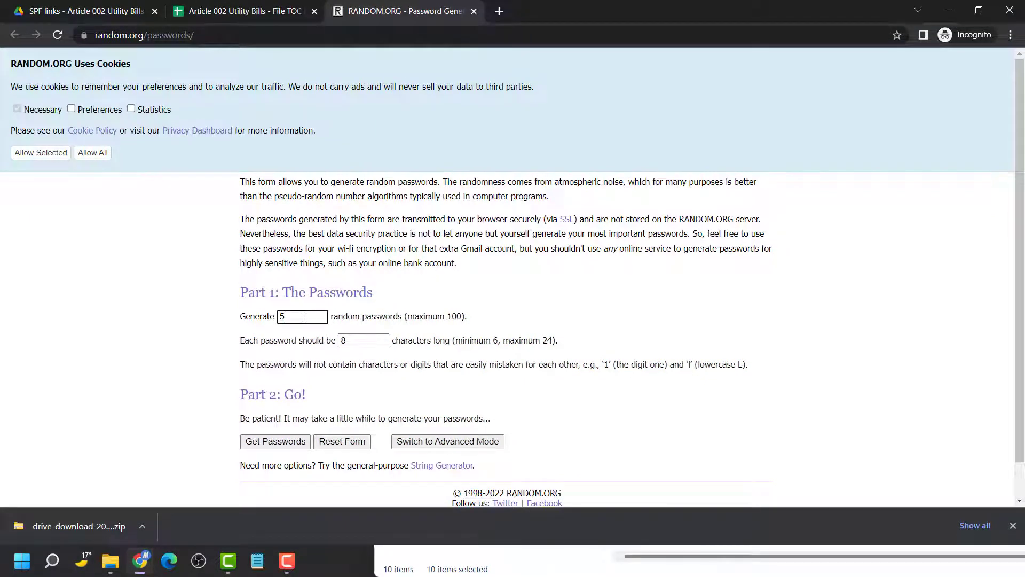
text(10)
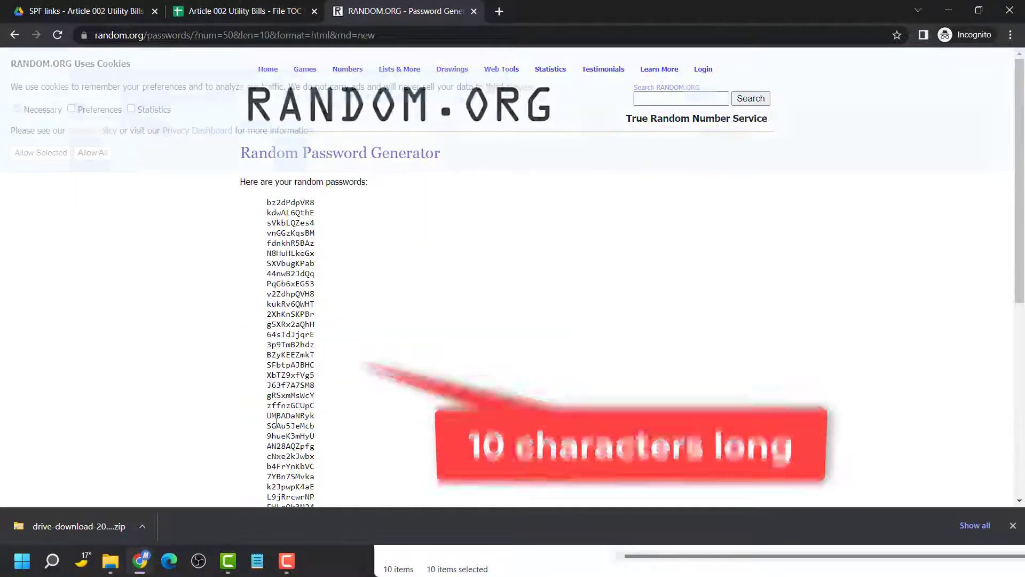
drag(260, 204, 375, 305)
scroll(375, 305, down, 6)
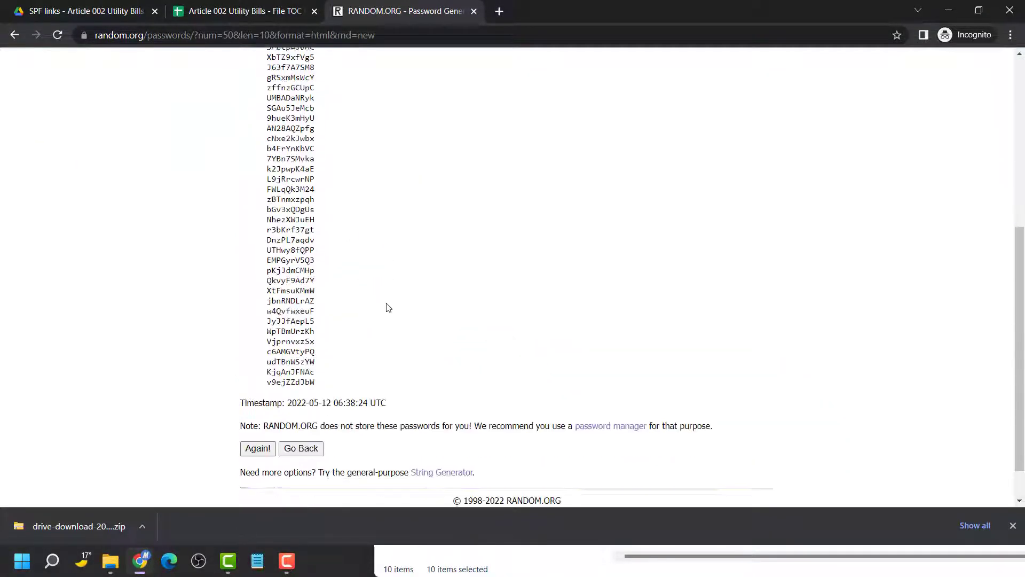
shift+click(343, 352)
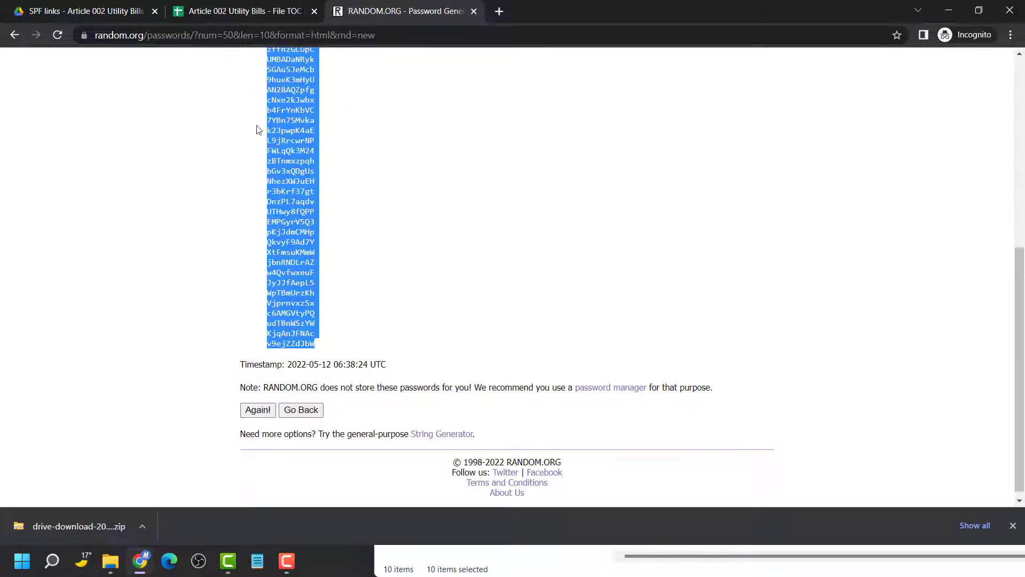
click(267, 12)
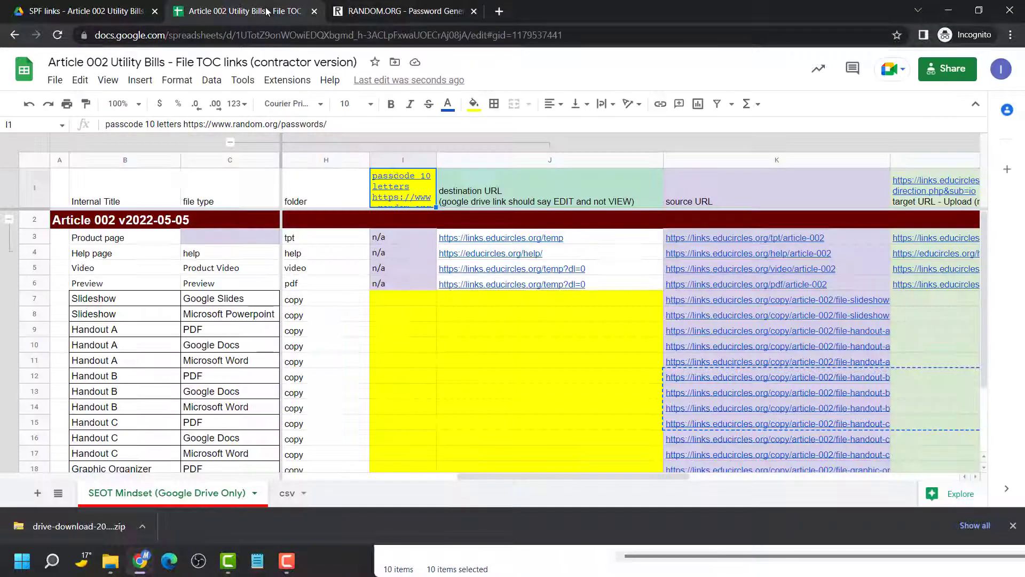
click(424, 302)
Paste the passcodes into the passcode column starting at I7
key(ctrl+v)
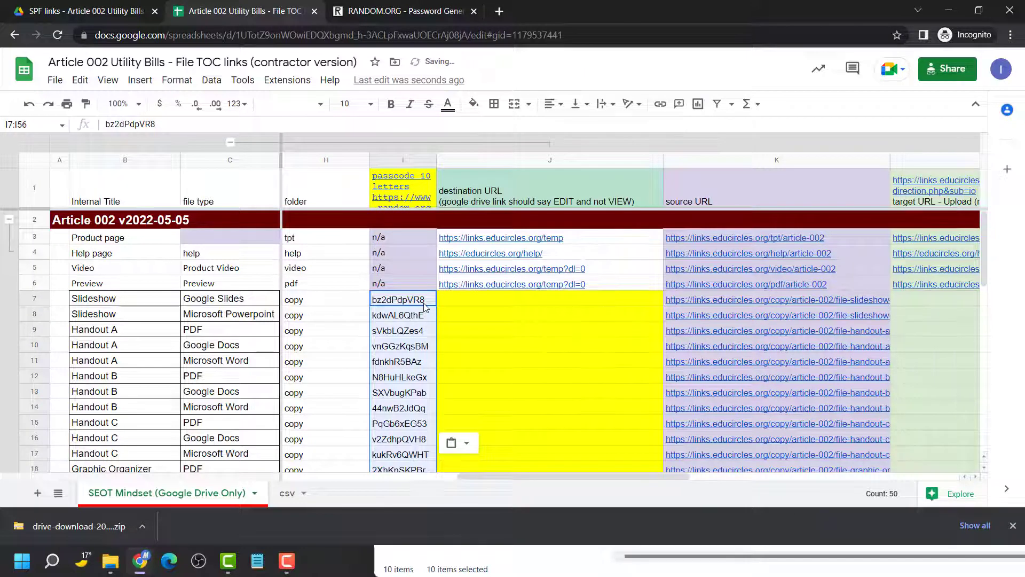
scroll(500, 258, down, 3)
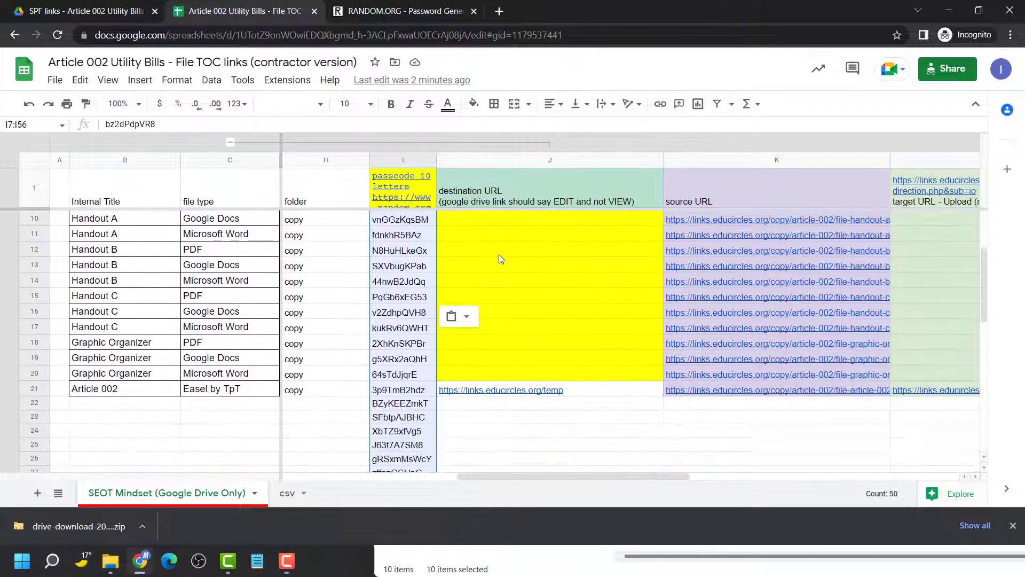
scroll(499, 254, down, 2)
click(245, 369)
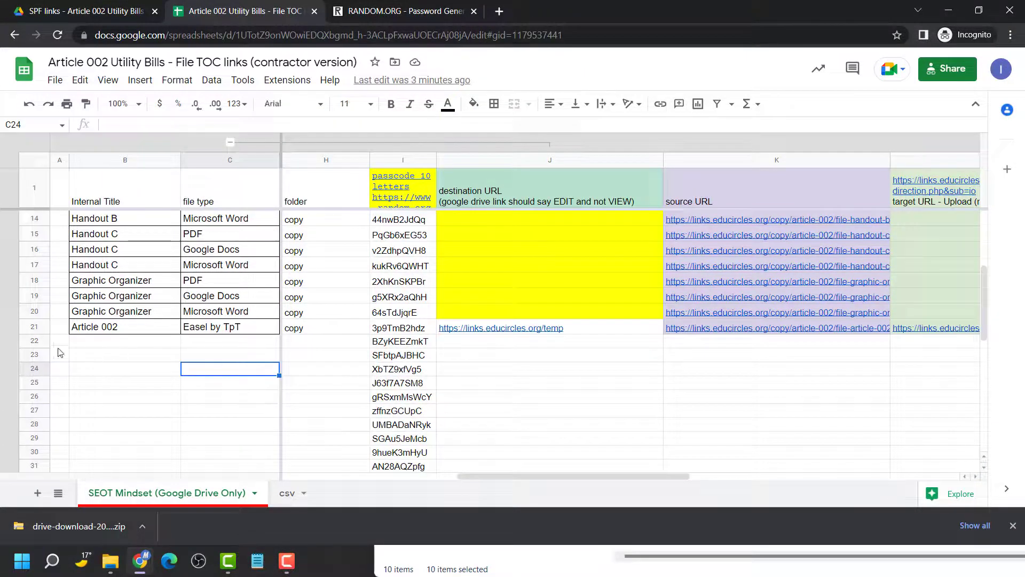
Delete the surplus rows 22–56 from the sheet
click(38, 337)
scroll(149, 423, down, 9)
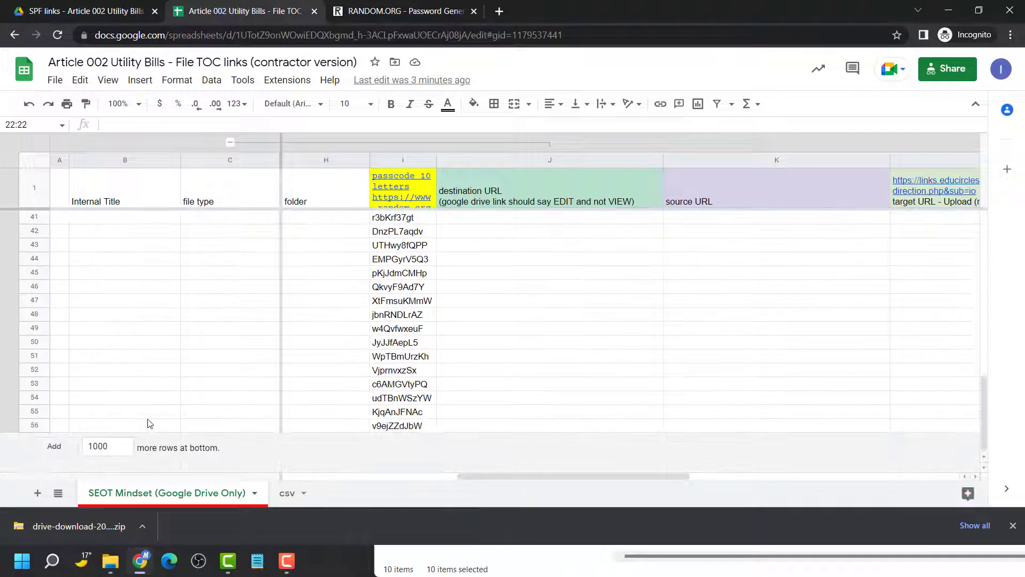
shift+click(38, 429)
right_click(39, 429)
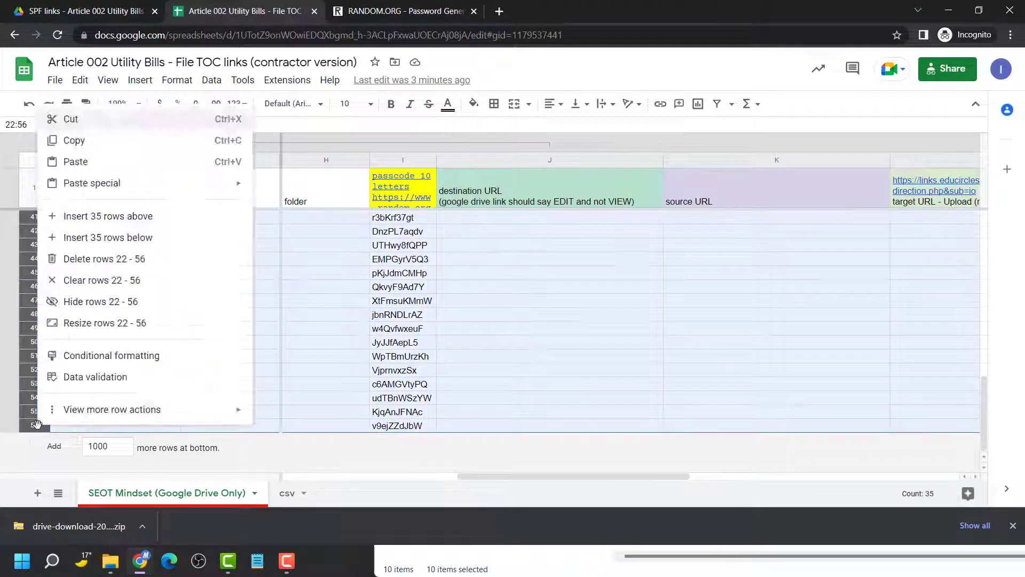
click(85, 259)
click(498, 328)
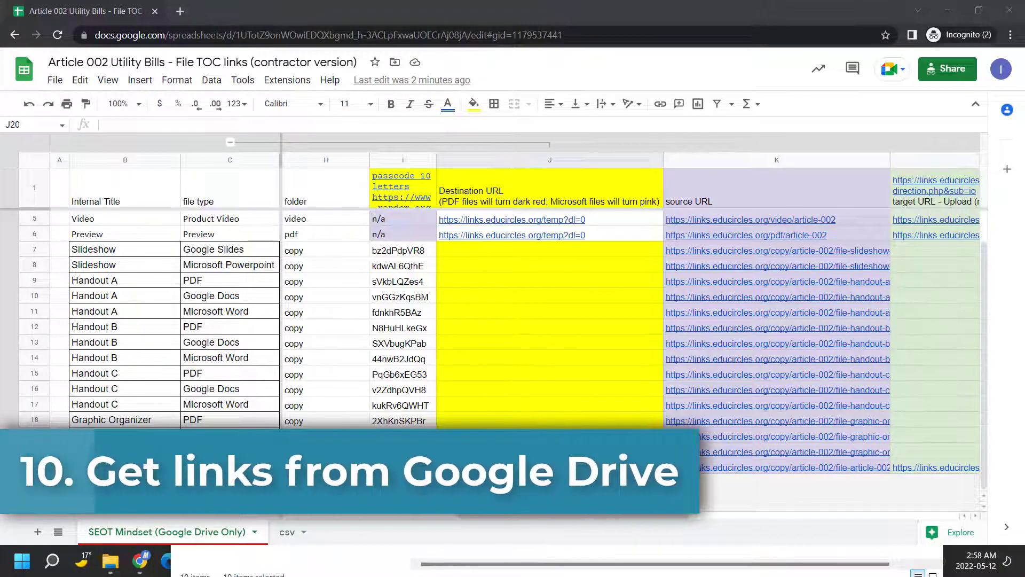
click(592, 202)
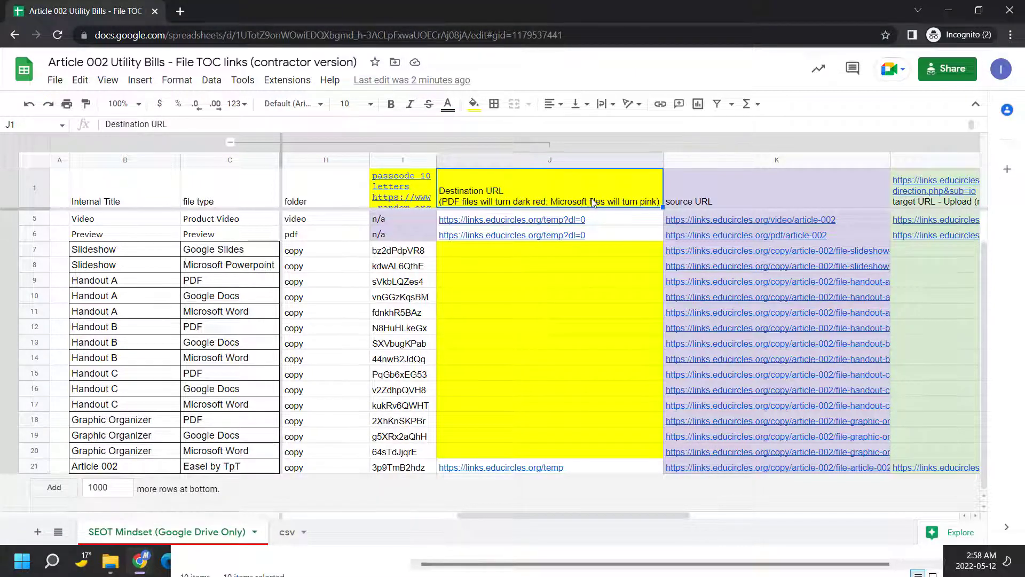
click(587, 294)
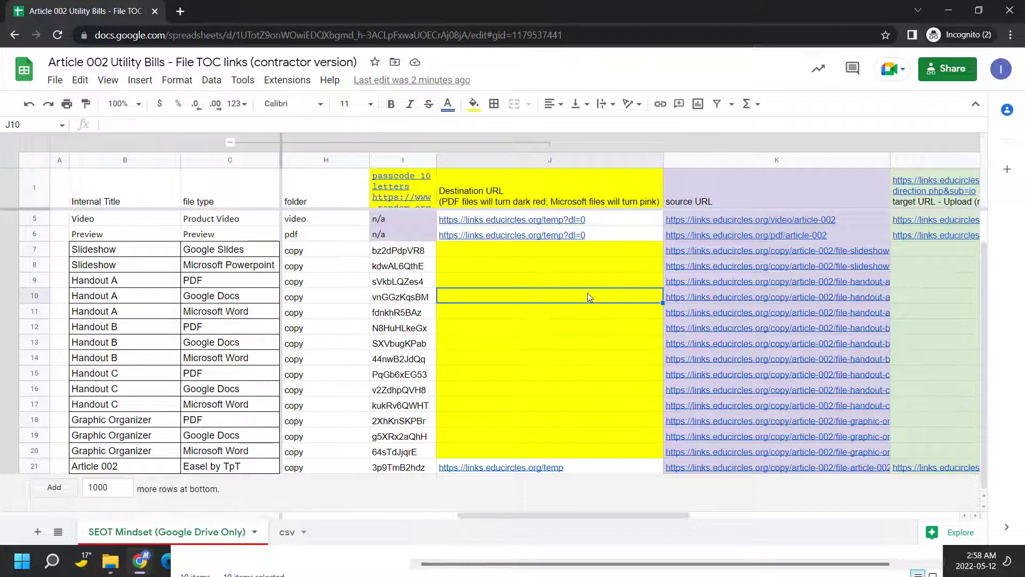
click(245, 253)
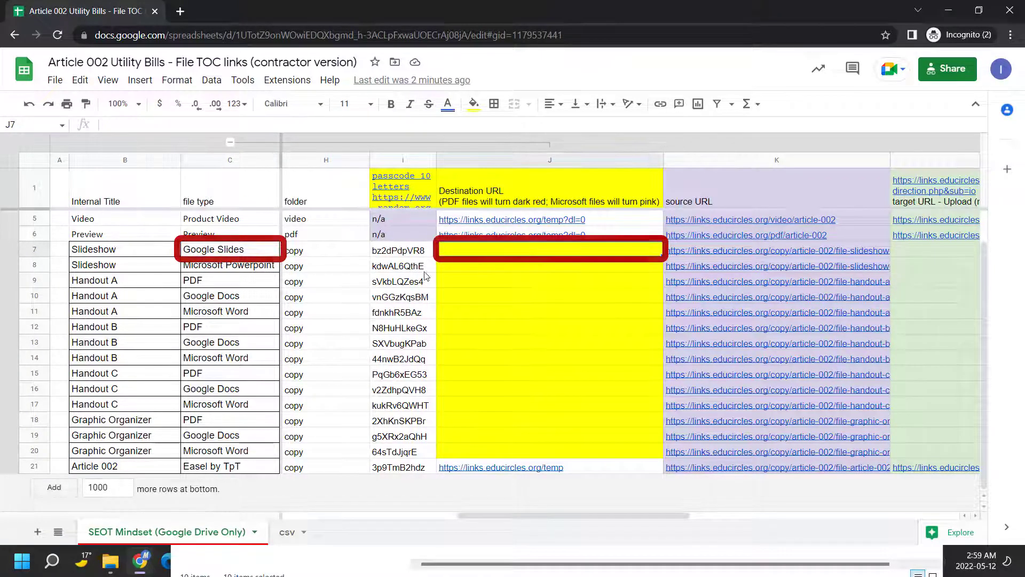
click(261, 286)
click(469, 287)
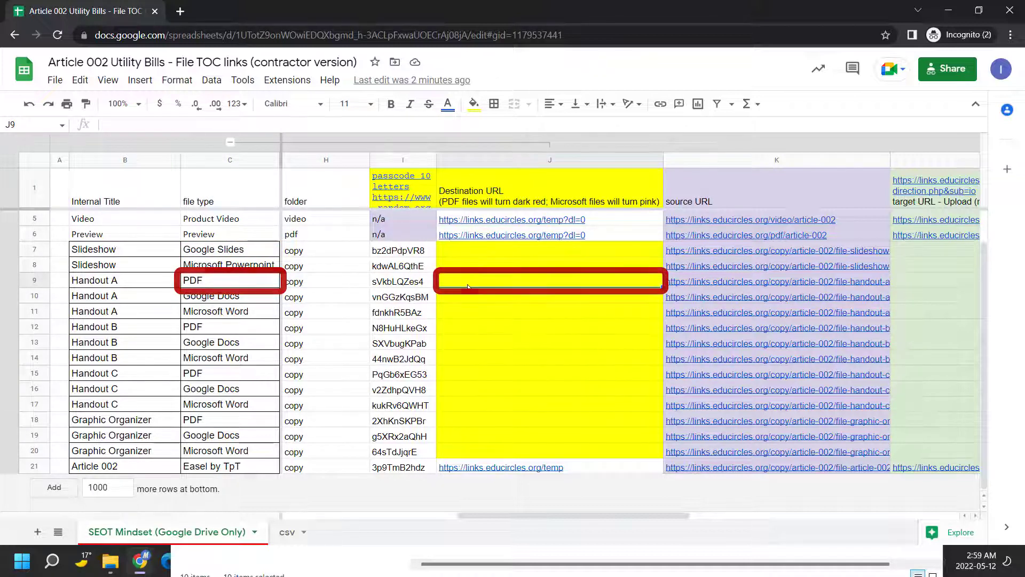
click(511, 208)
click(500, 282)
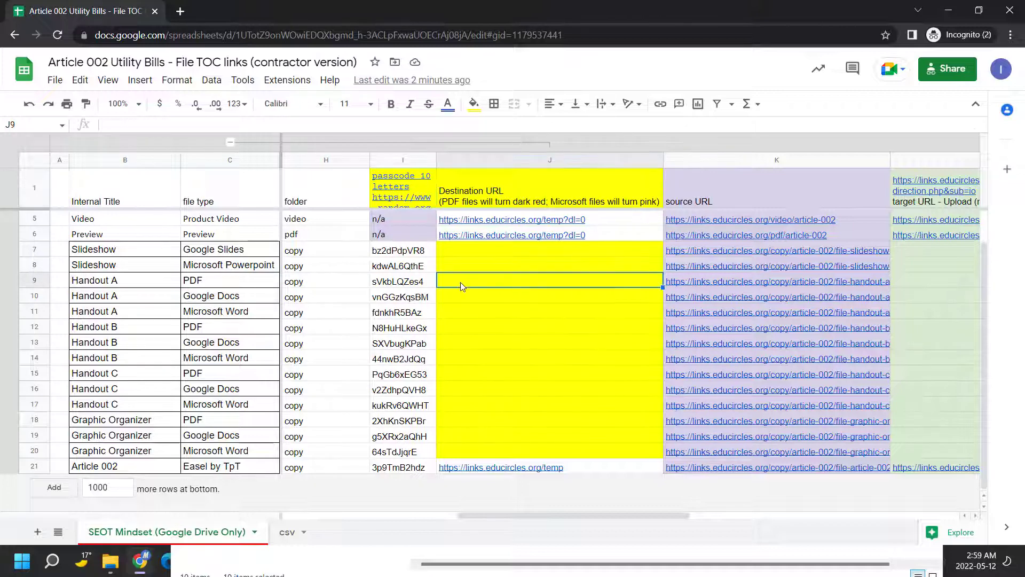
click(251, 311)
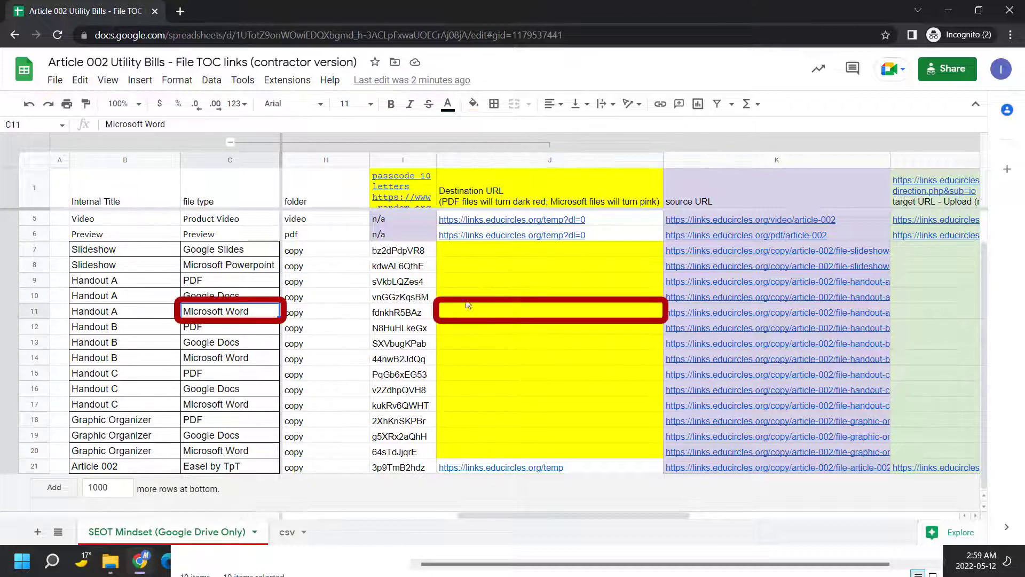
click(493, 313)
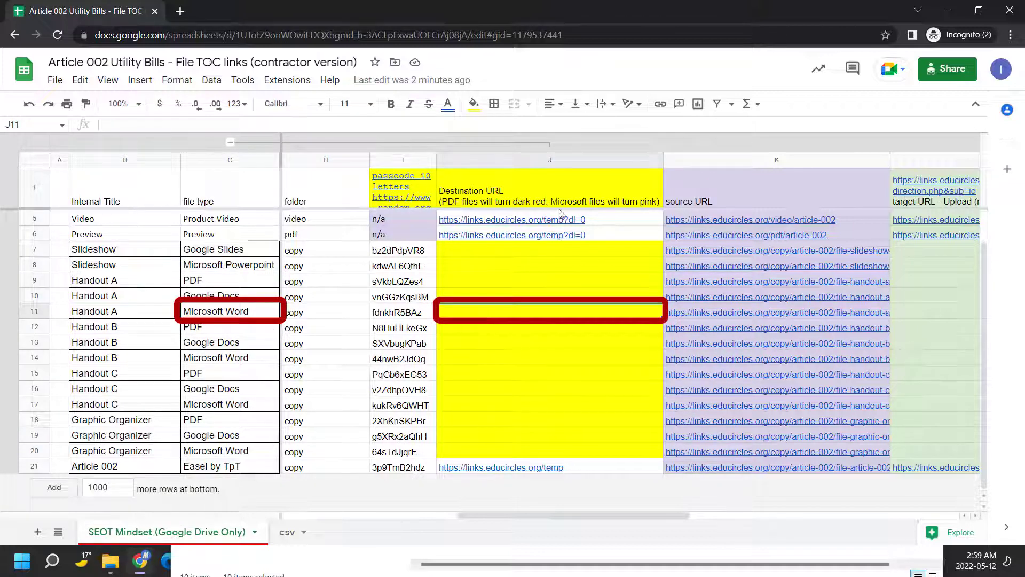
click(569, 191)
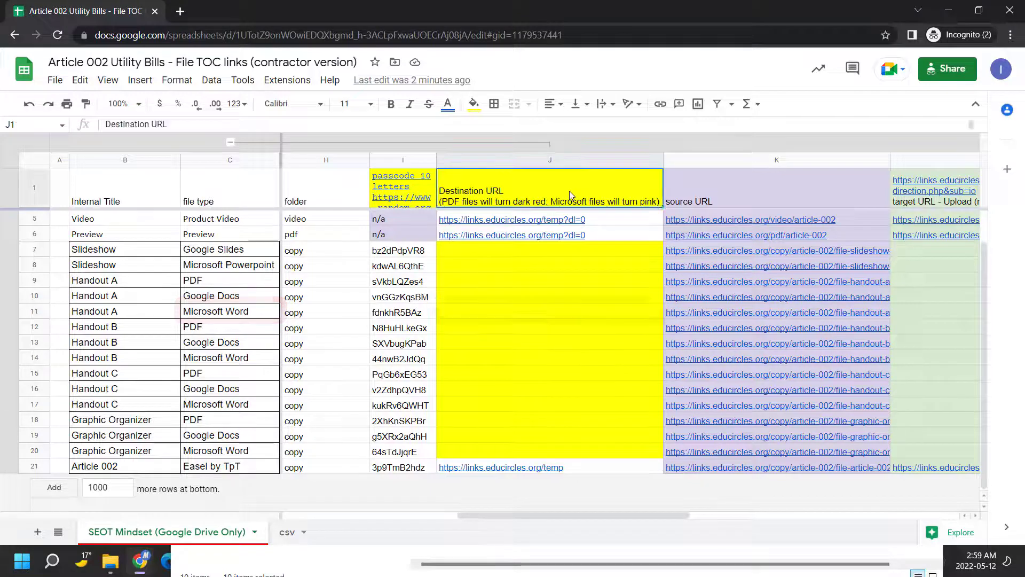
click(544, 309)
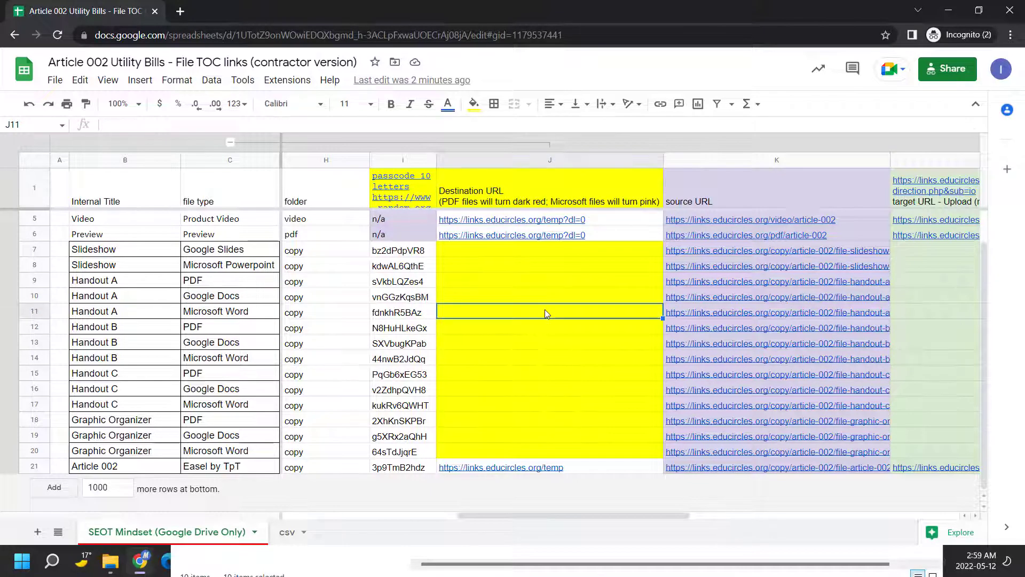
click(537, 249)
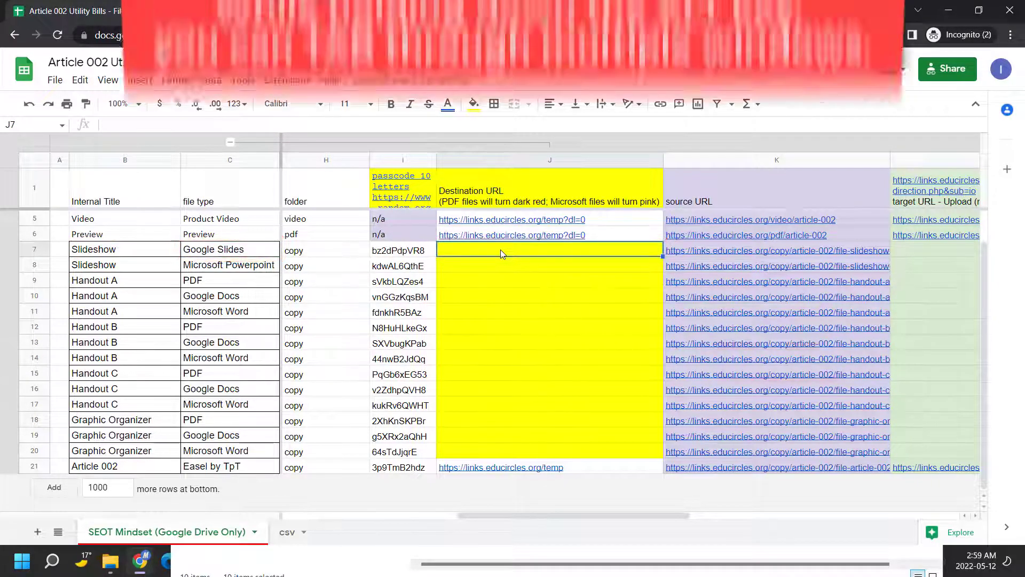
Switch from the links sheet to the Drive SPF links folder and scroll to the Slideshow files
key(alt+Tab)
key(alt+Tab)
key(alt+Tab)
key(alt+Tab)
key(alt+Tab)
key(alt+Tab)
key(alt+Tab)
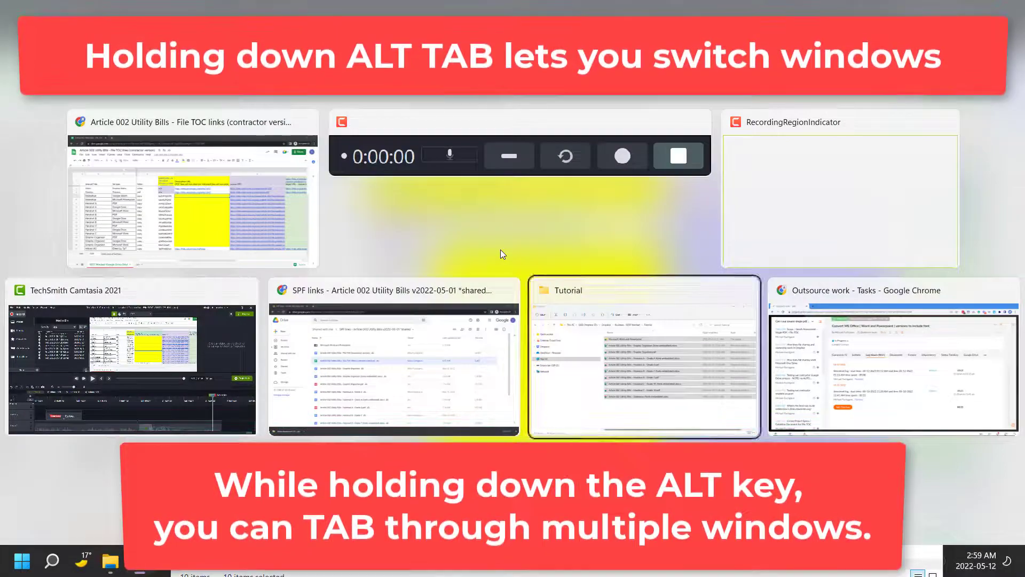
key(alt+Tab)
key(alt+Tab)
key(alt+Tab)
key(alt+Tab)
key(alt+Tab)
key(alt+Tab)
key(alt+Tab)
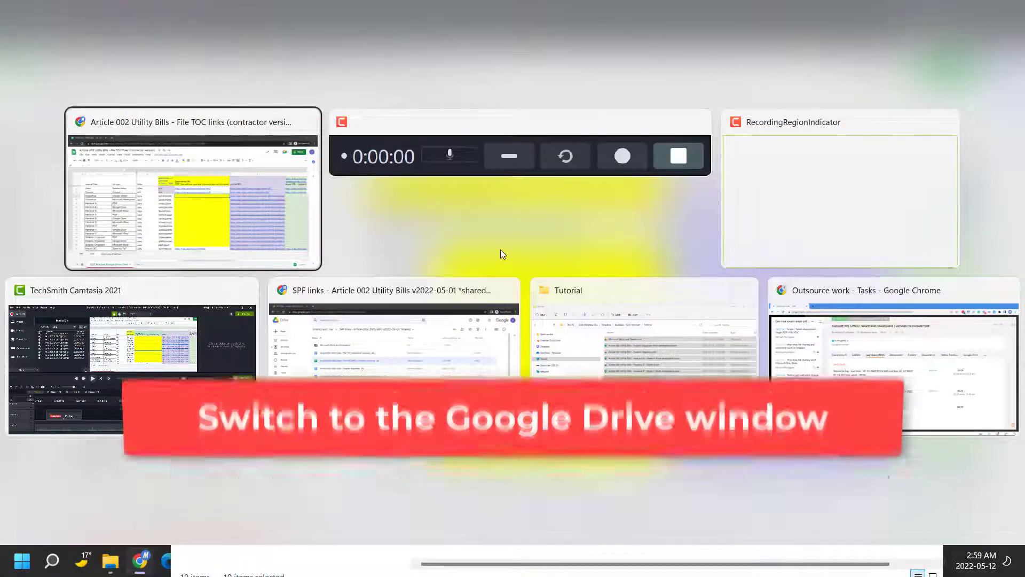
key(alt+Tab)
key(alt+Tab)
key(alt+Tab)
key(alt+Tab)
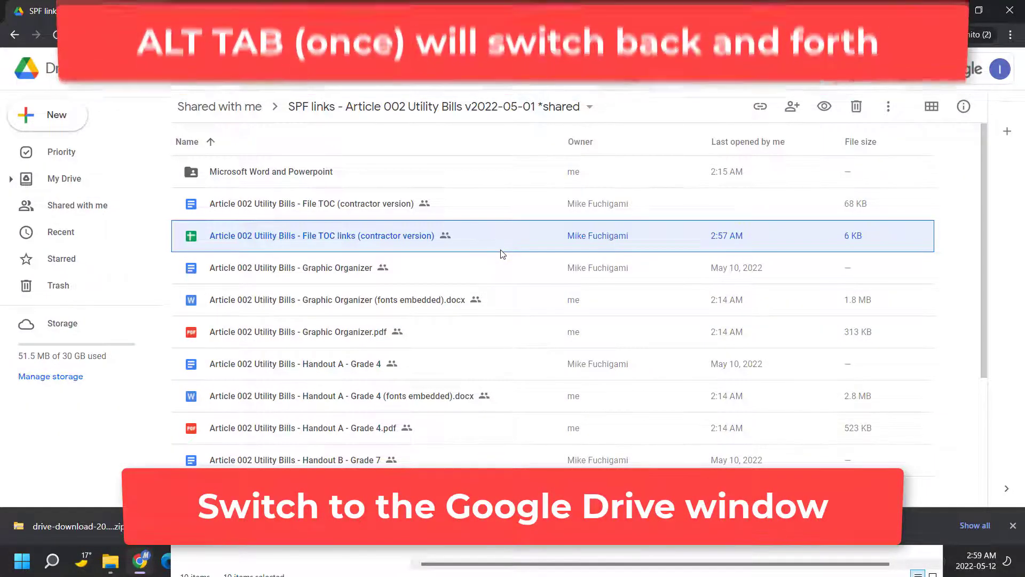
key(alt+Tab)
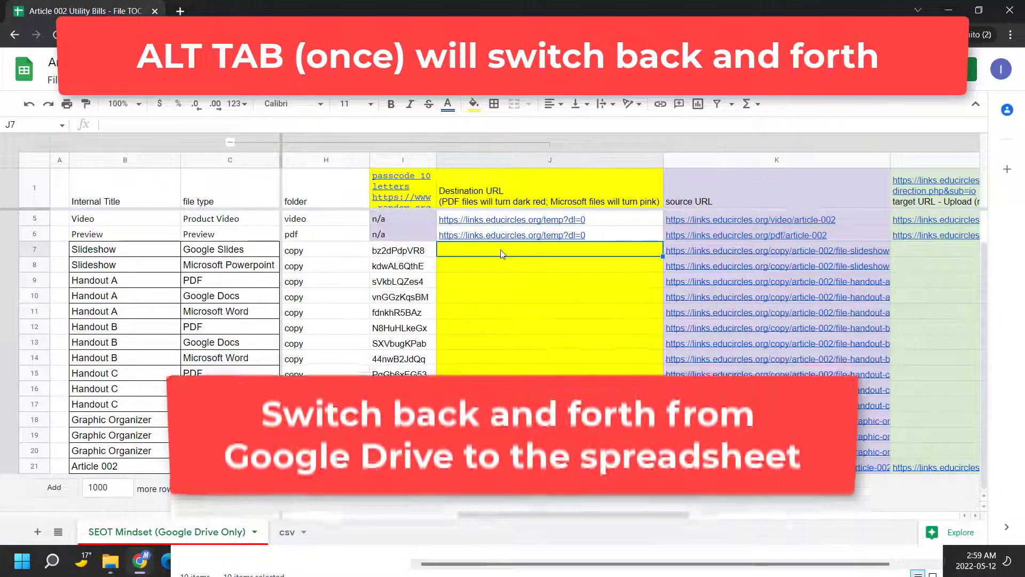
key(alt+Tab)
key(alt+Tab)
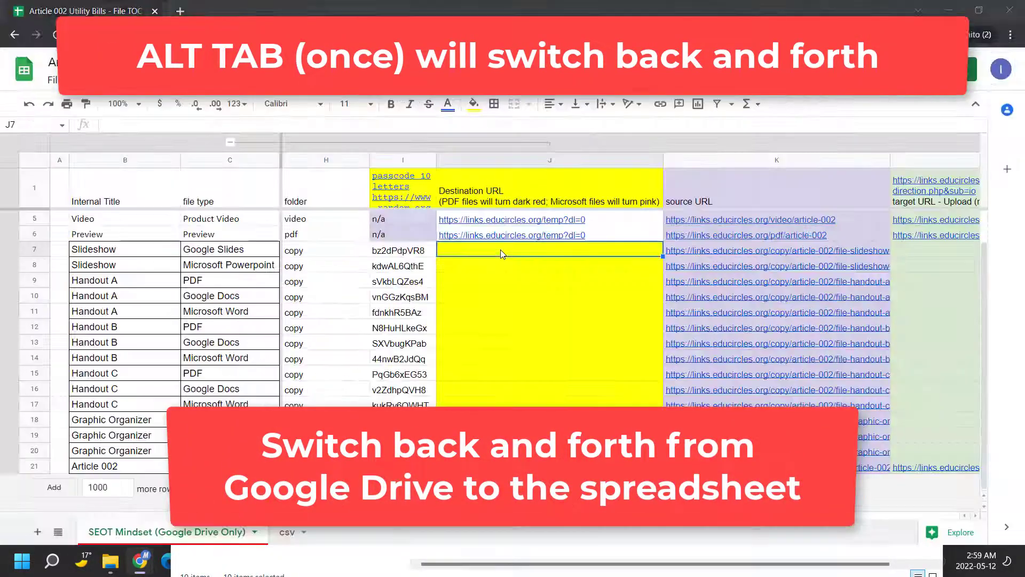
key(alt+Tab)
key(alt+Tab)
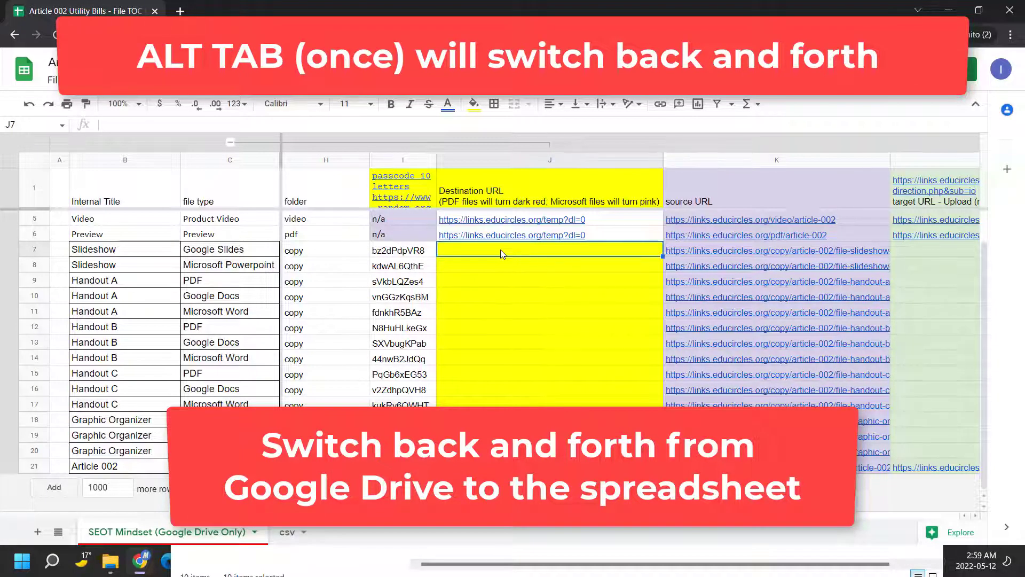
key(alt+Tab)
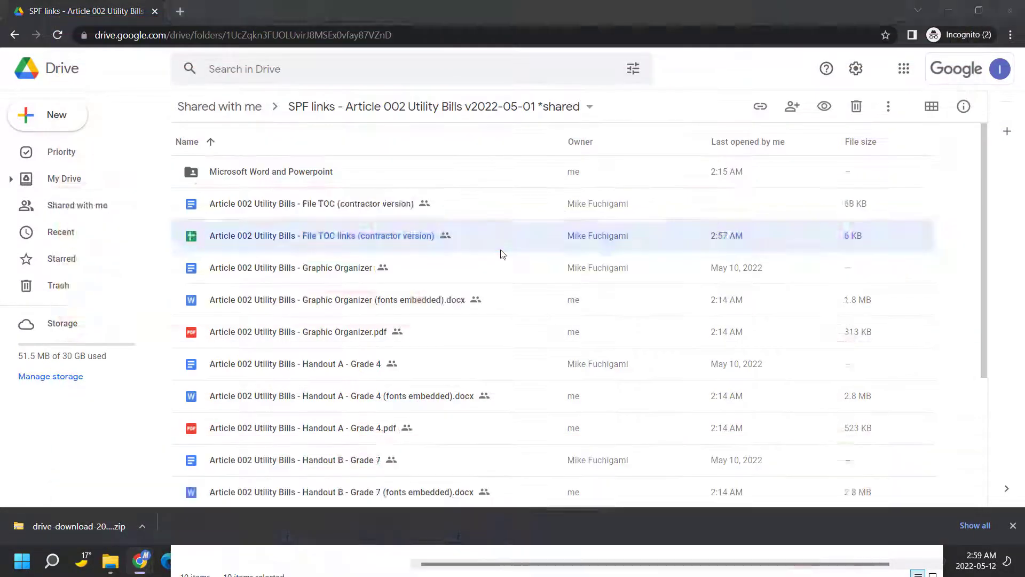
key(alt+Tab)
click(241, 254)
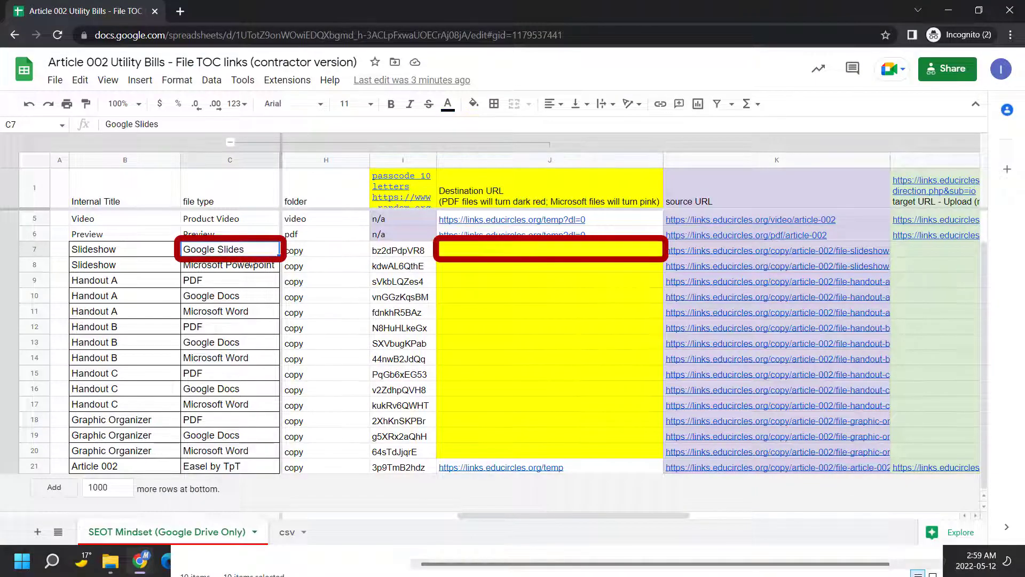
key(alt+Tab)
scroll(374, 427, down, 5)
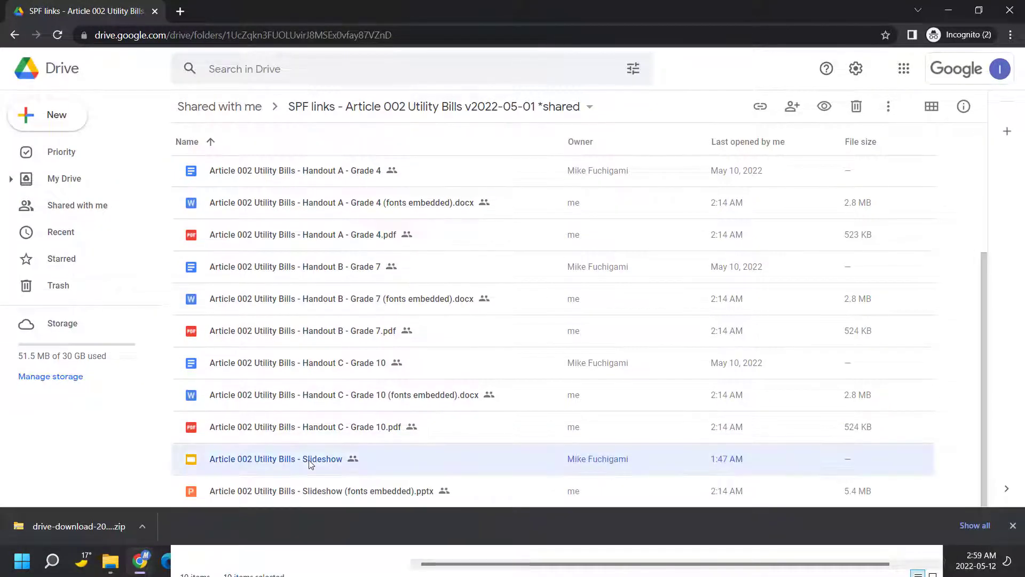
Paste the Slideshow Google Slides share link, anyone-with-link Viewer, into J7
right_click(309, 460)
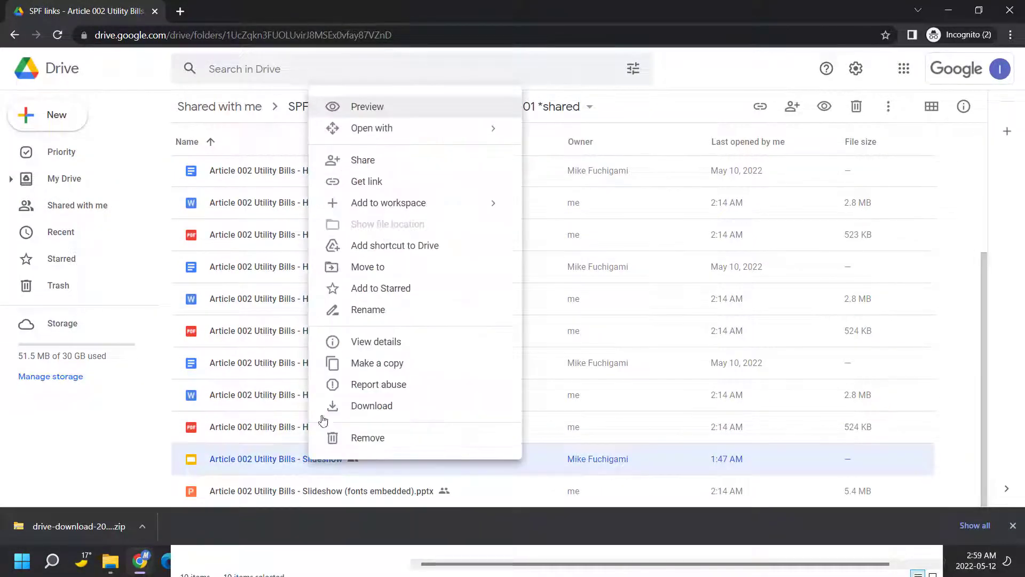
click(377, 183)
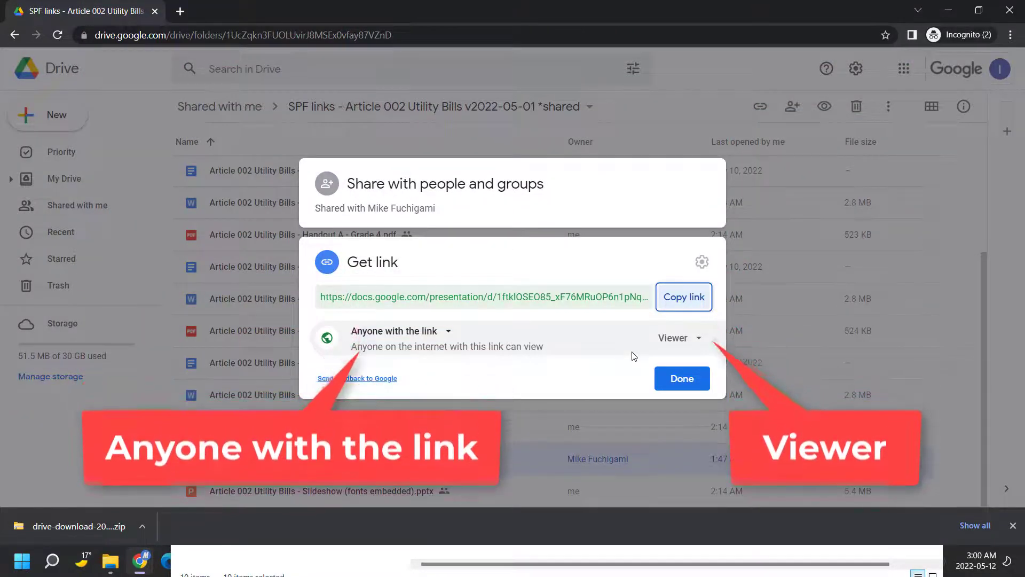
click(452, 336)
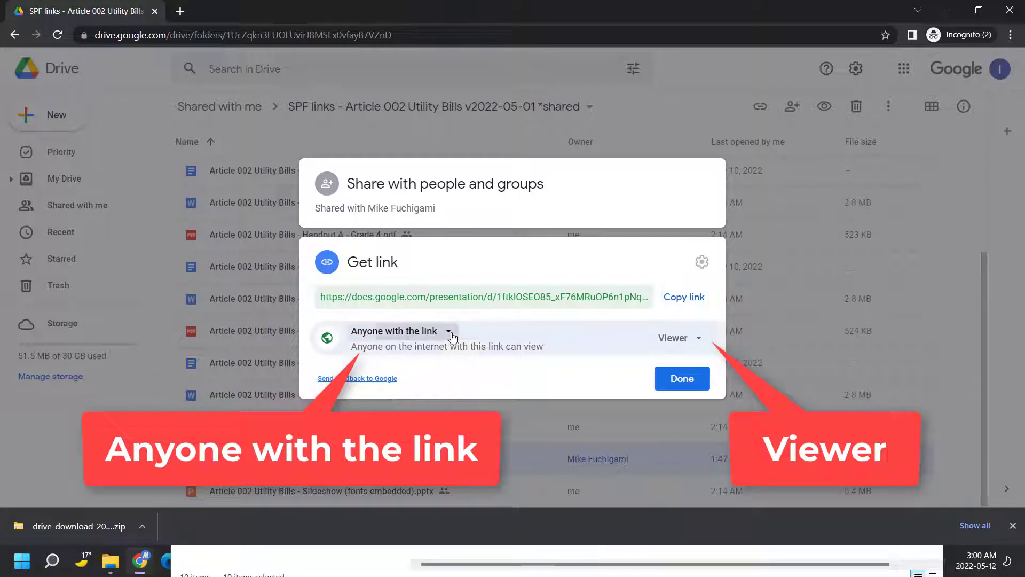
click(452, 336)
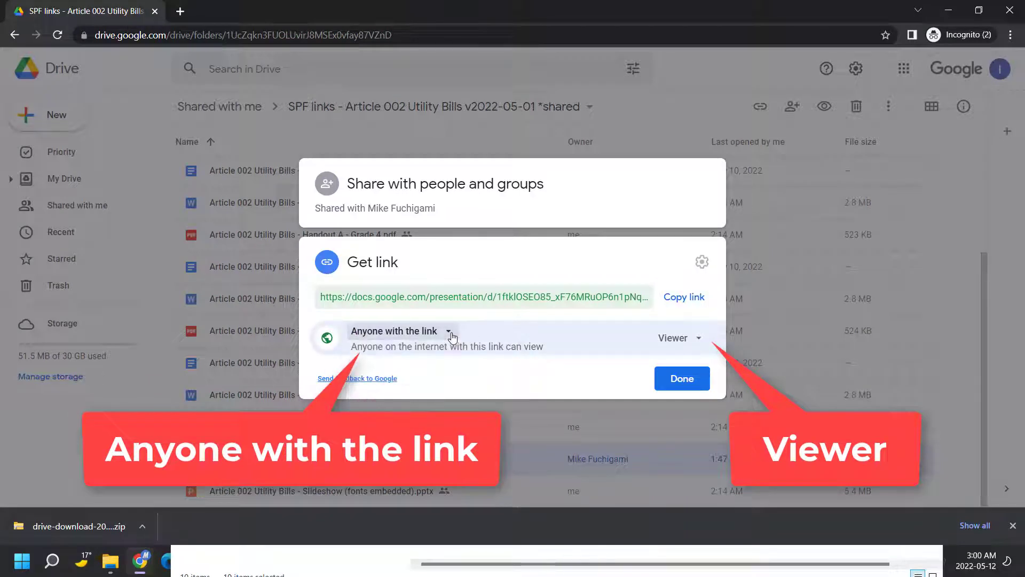
click(700, 342)
click(699, 339)
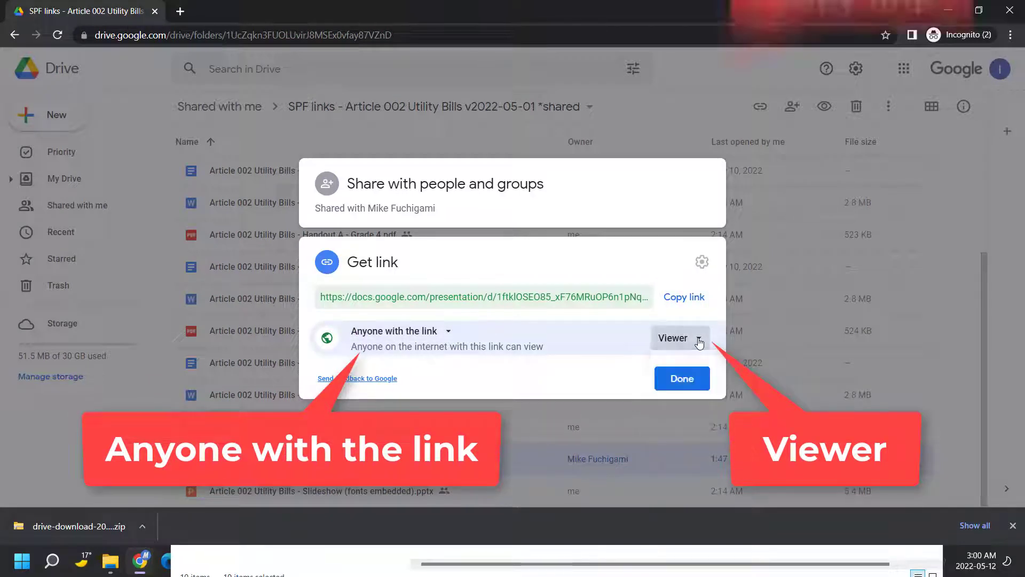
click(684, 297)
key(alt+Tab)
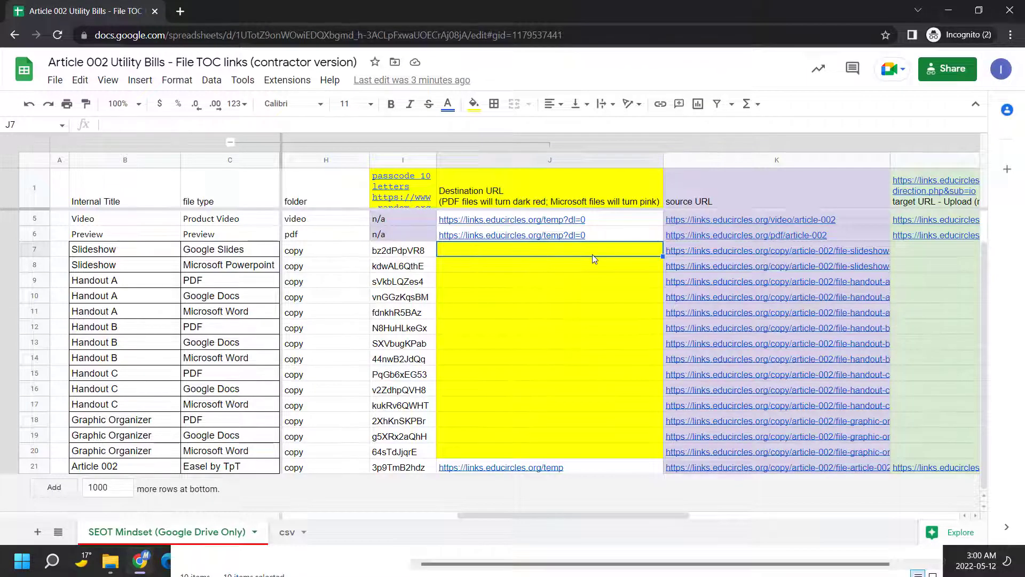
key(ctrl+v)
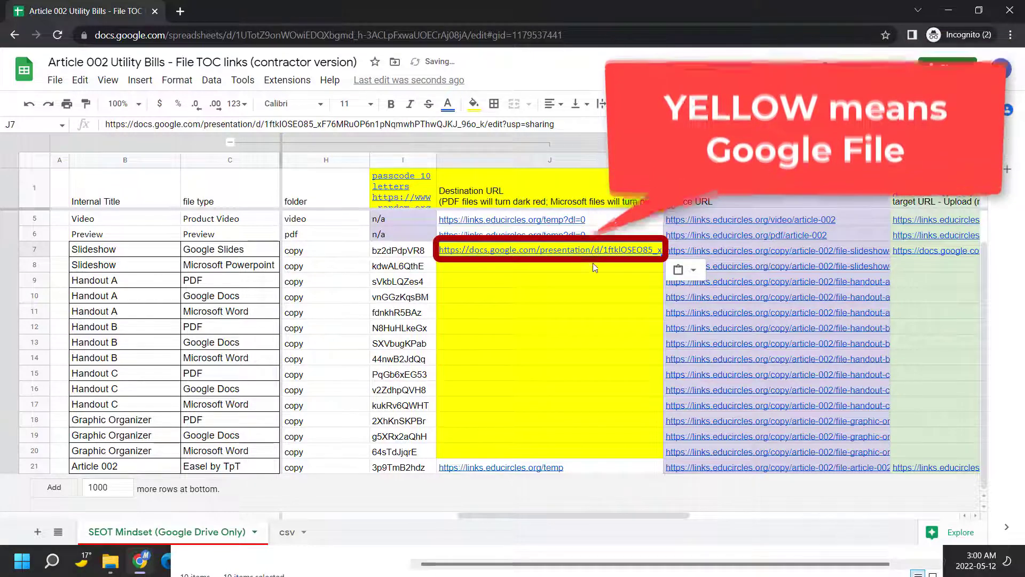
click(593, 266)
Paste the 'Slideshow (fonts embedded).pptx' share link into J8
click(261, 265)
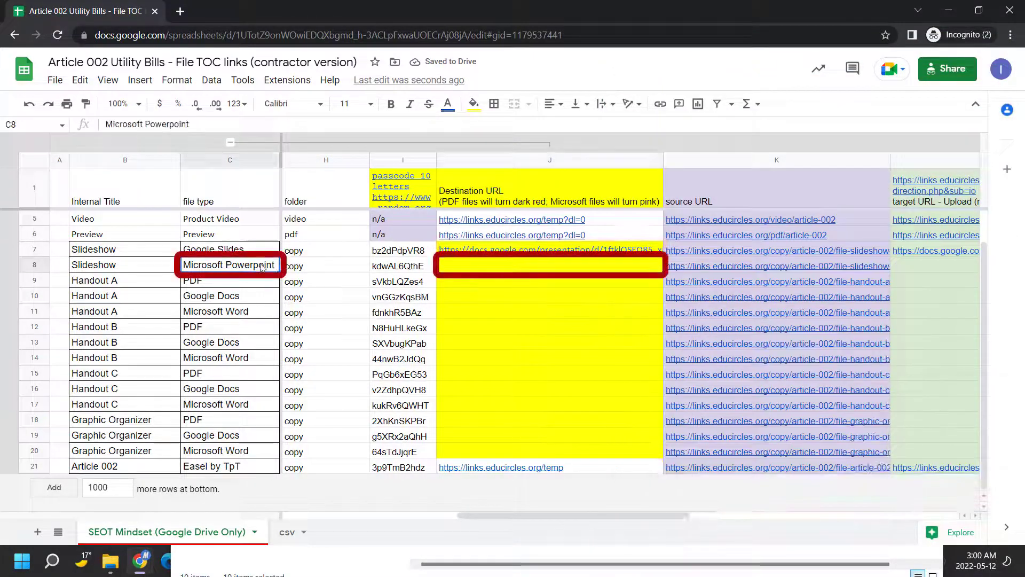
click(523, 267)
key(alt+Tab)
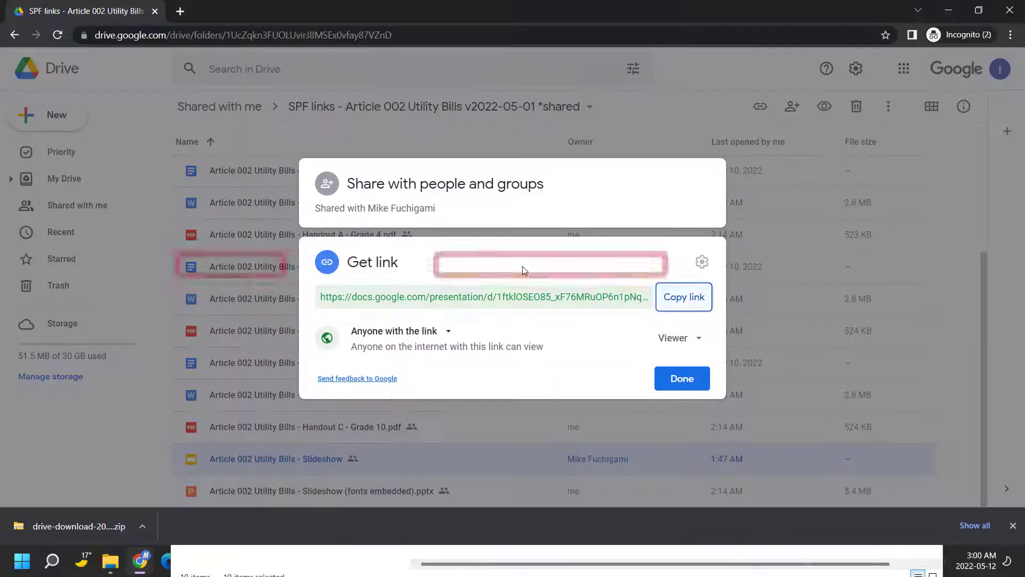
key(Escape)
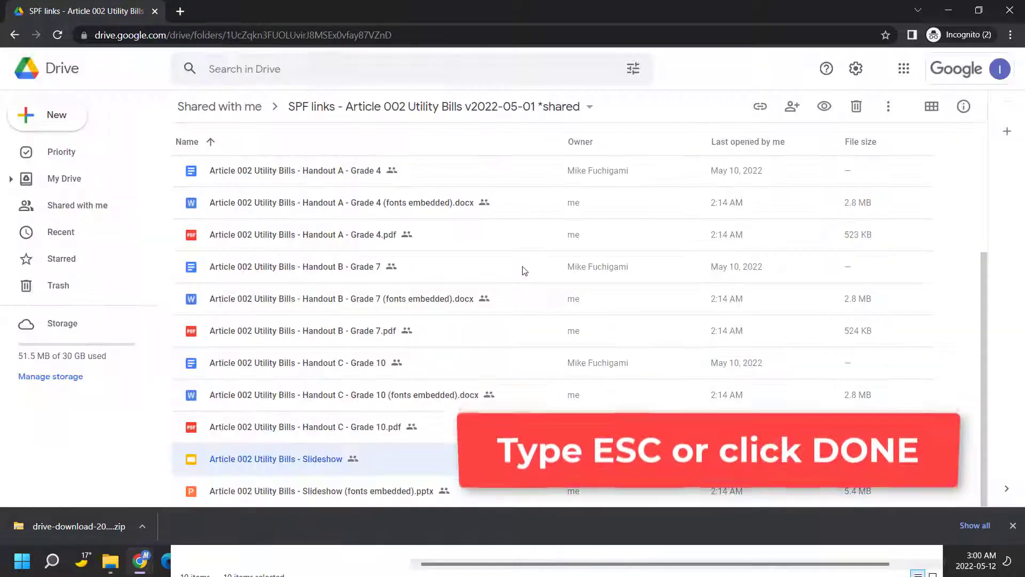
click(417, 495)
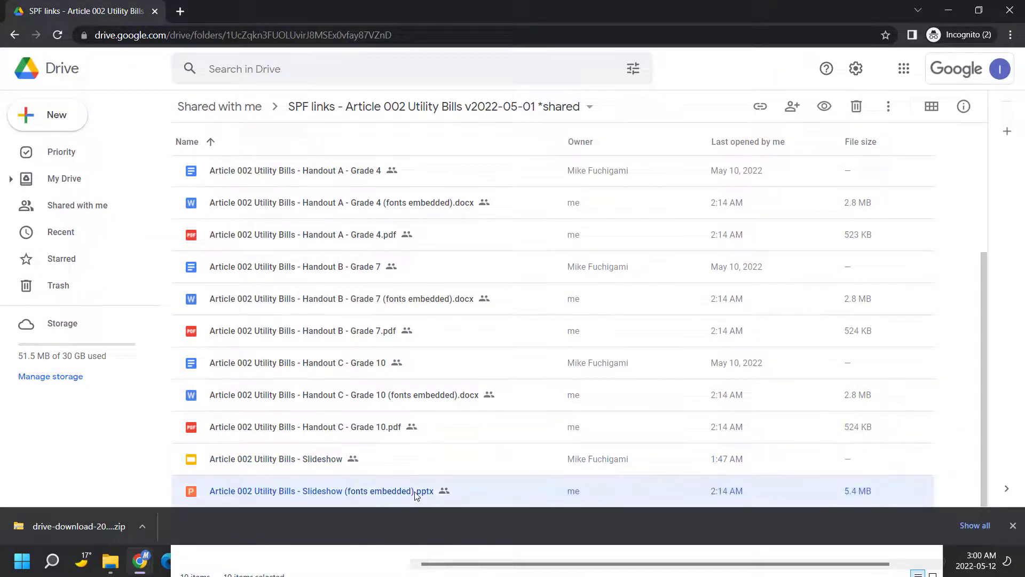
right_click(416, 494)
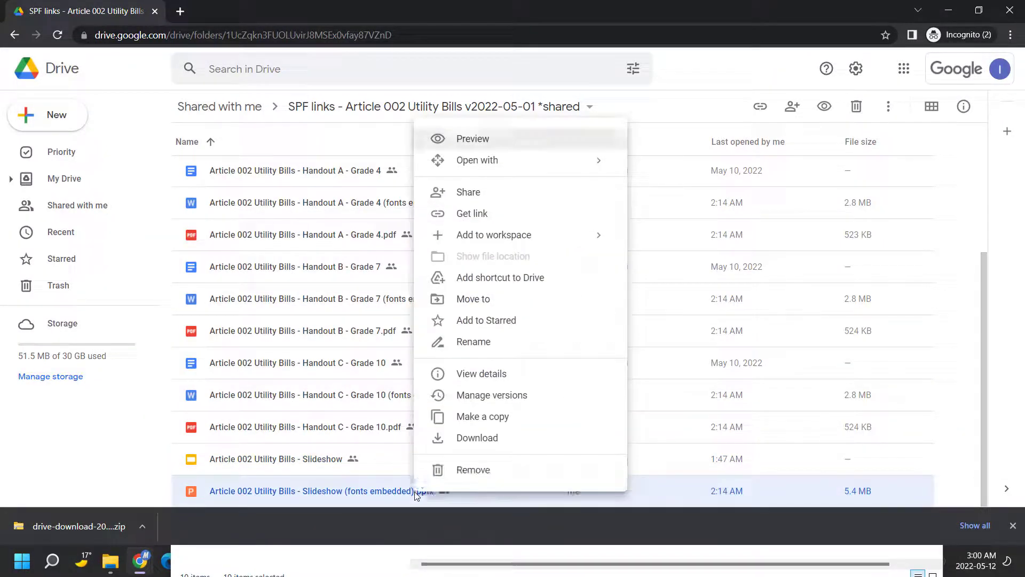
click(513, 222)
click(678, 313)
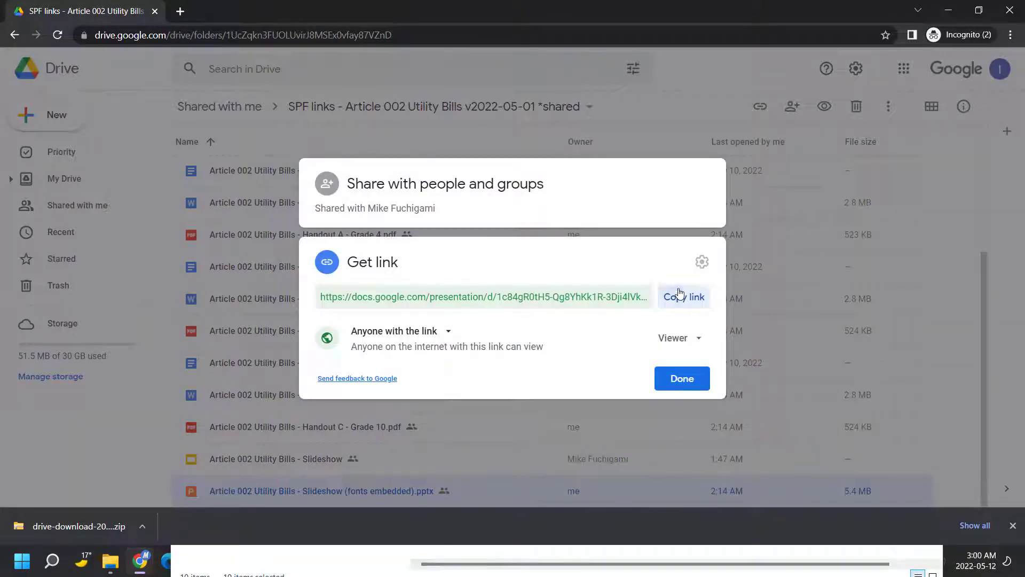
key(alt+Tab)
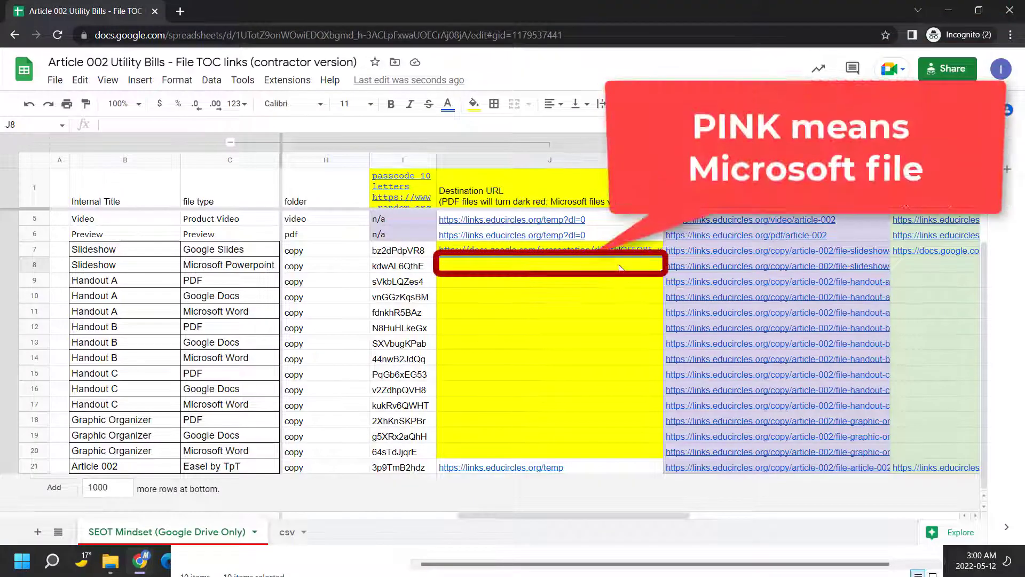
key(ctrl+v)
click(615, 284)
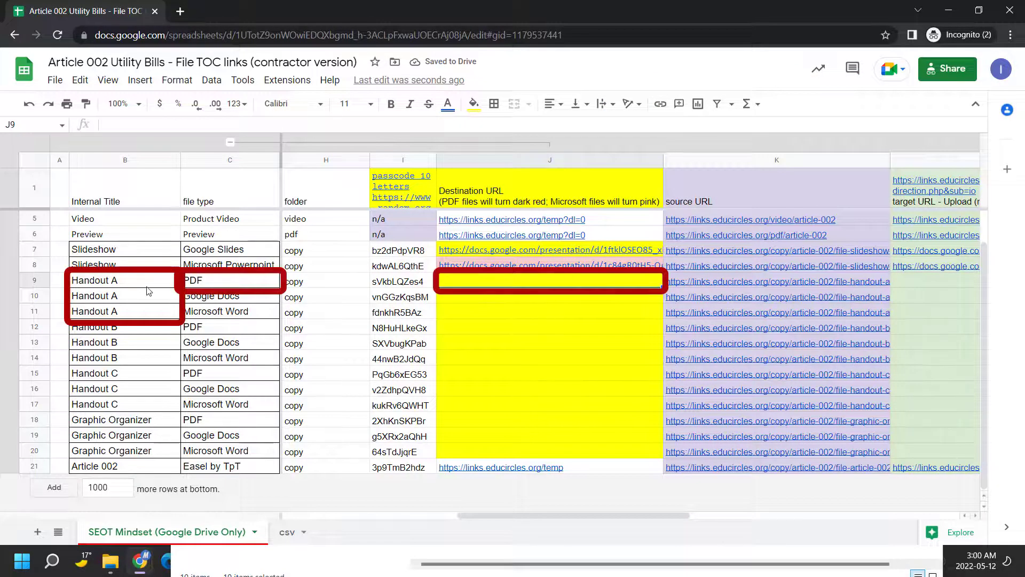
Paste the Handout A - Grade 4.pdf share link into J9
key(alt+Tab)
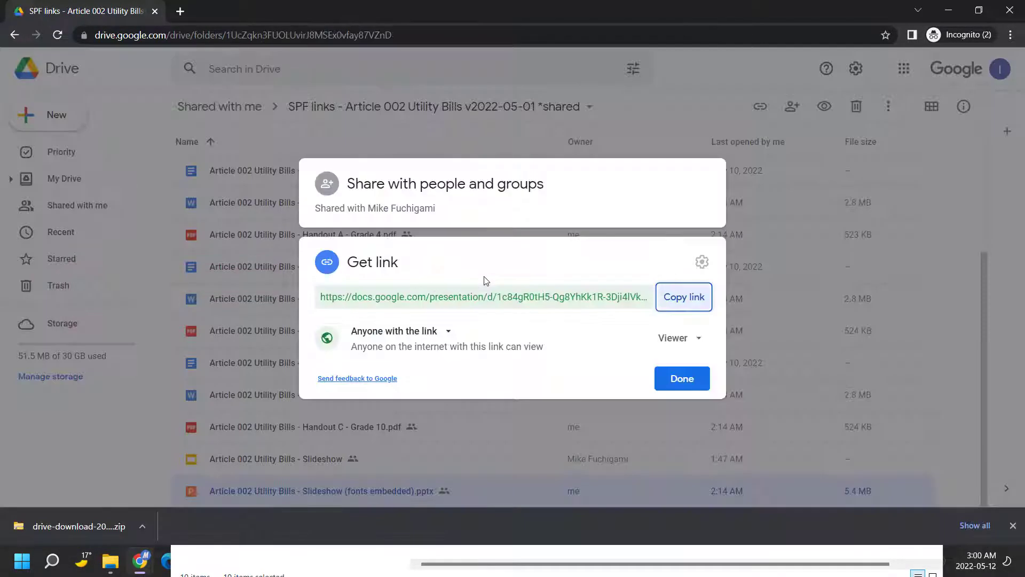
key(Escape)
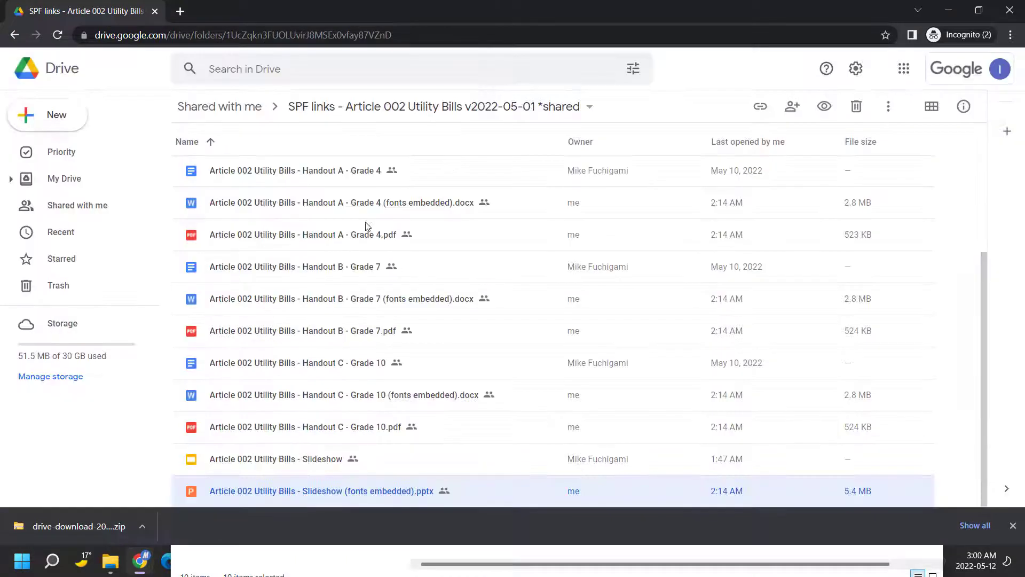
click(363, 236)
right_click(362, 235)
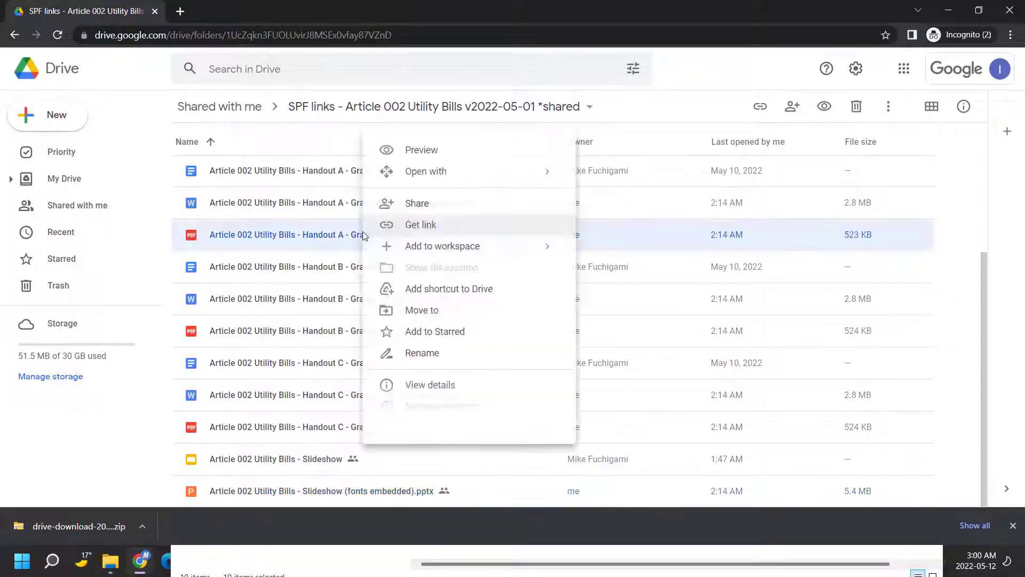
click(398, 233)
click(683, 277)
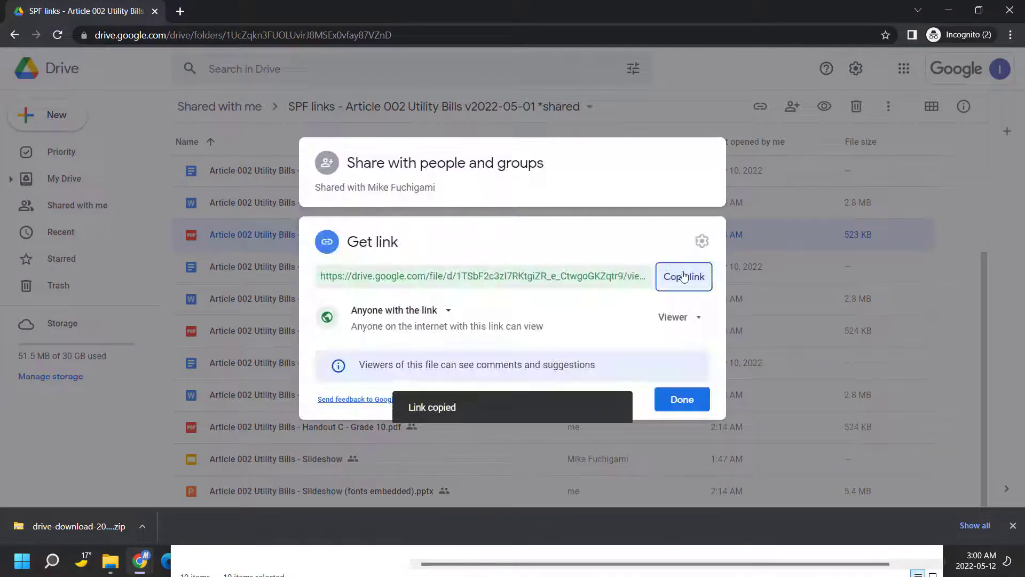
key(alt+Tab)
key(ctrl+v)
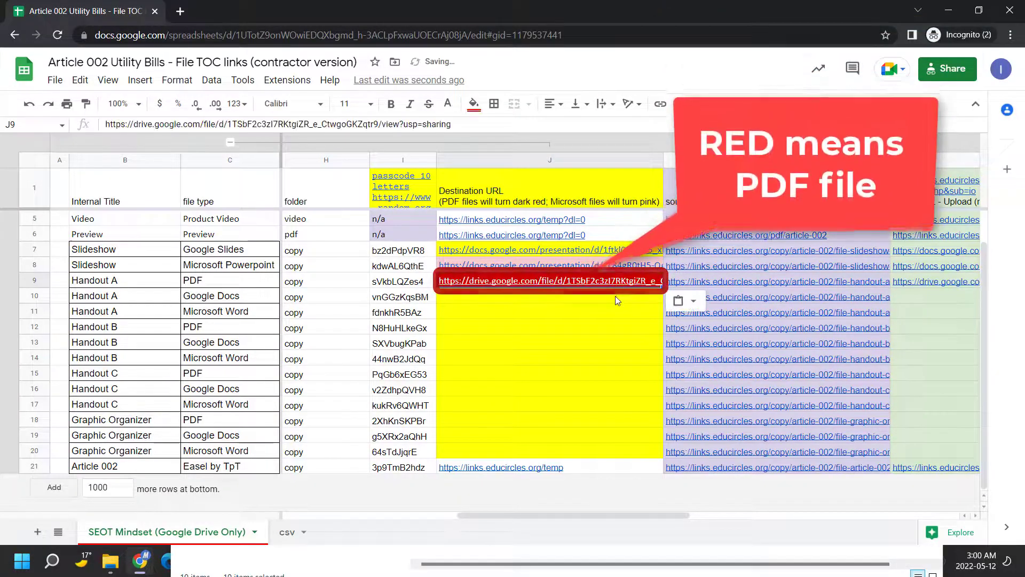
click(615, 296)
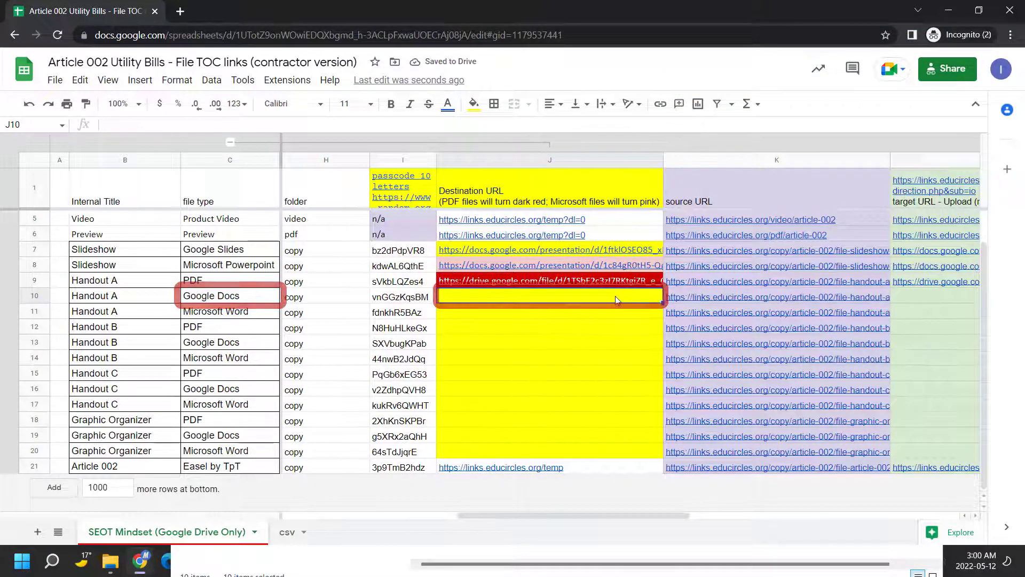
Paste the Handout A - Grade 4 Google Doc share link into J10
key(alt+Tab)
key(Escape)
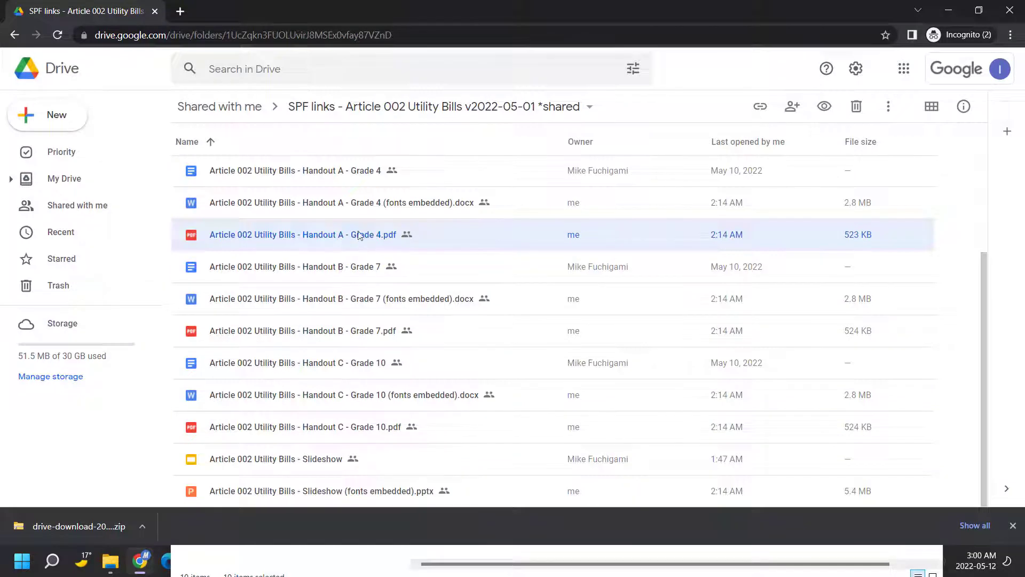
click(348, 177)
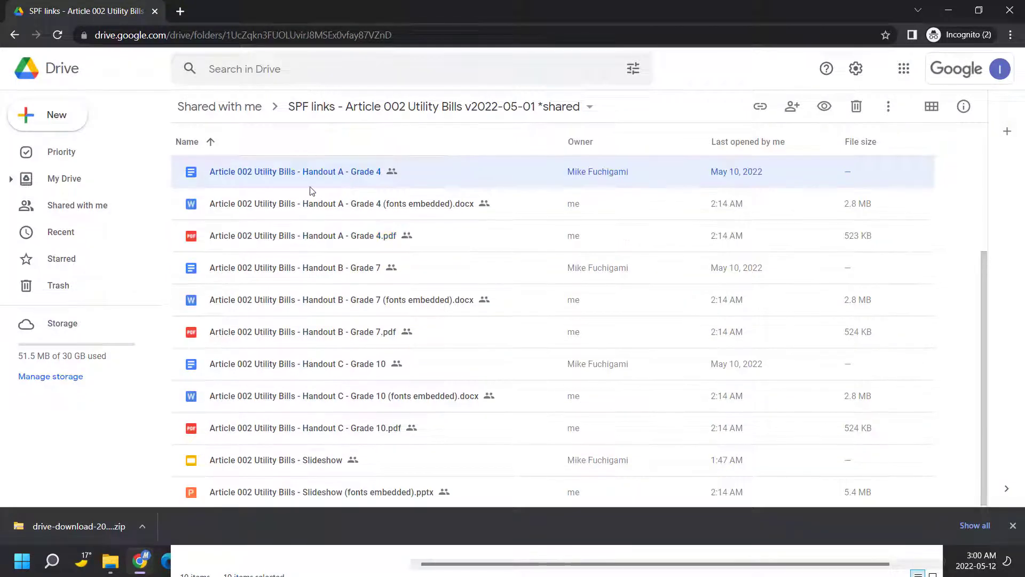
right_click(329, 175)
click(389, 225)
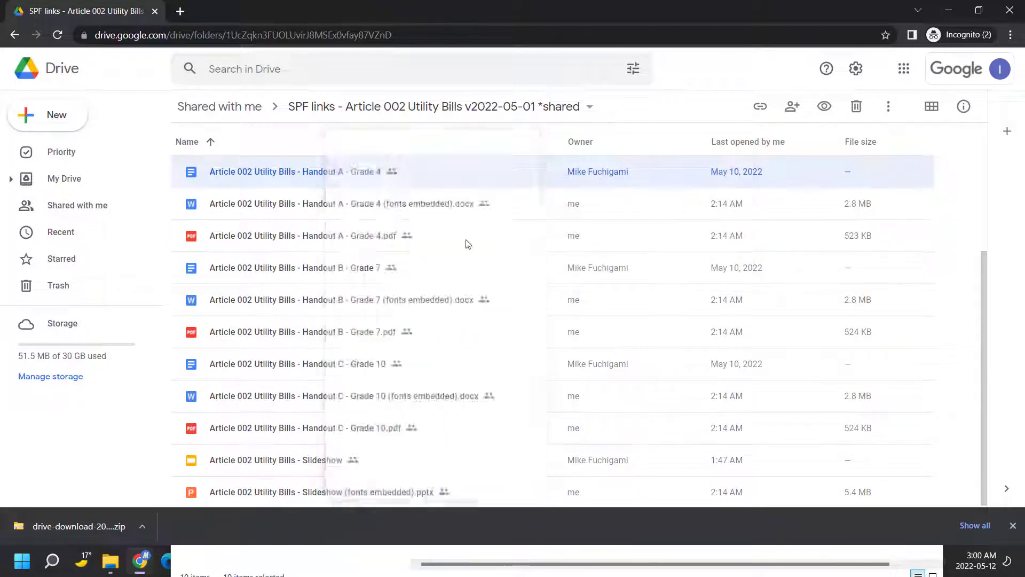
click(684, 296)
key(alt+Tab)
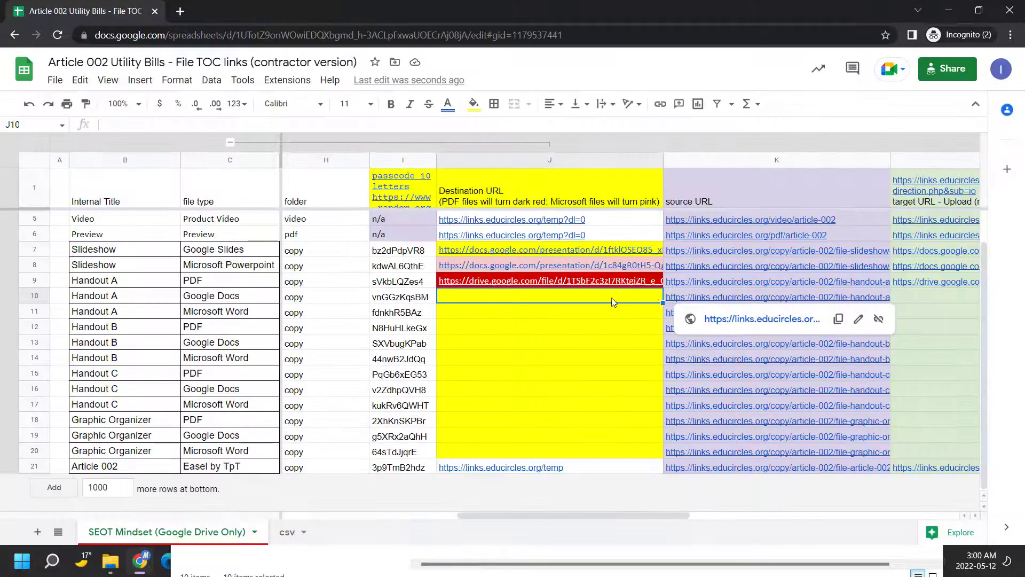
key(ctrl+v)
key(Return)
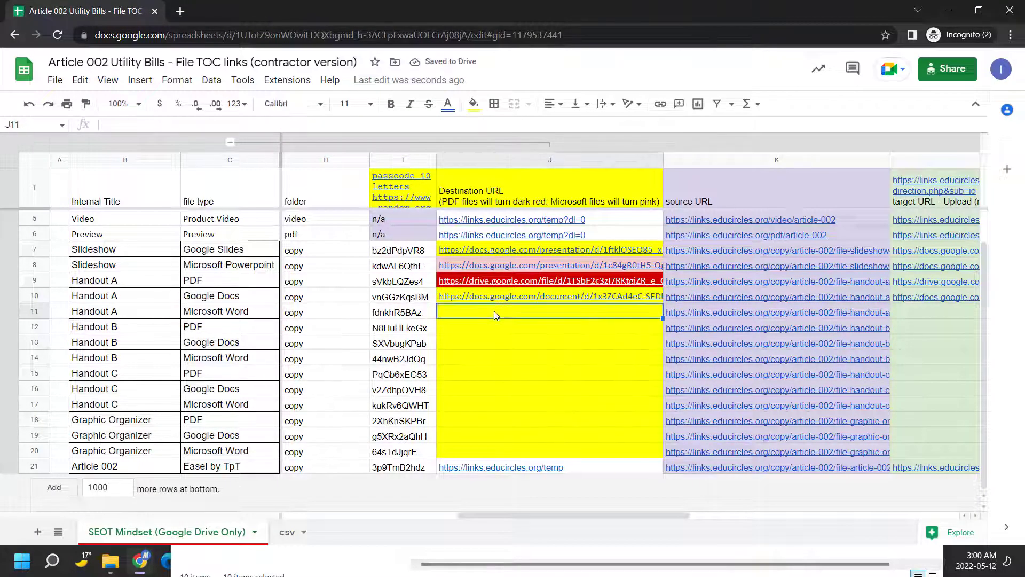
Paste the Handout A Word .docx share link into J11
key(alt+Tab)
key(Escape)
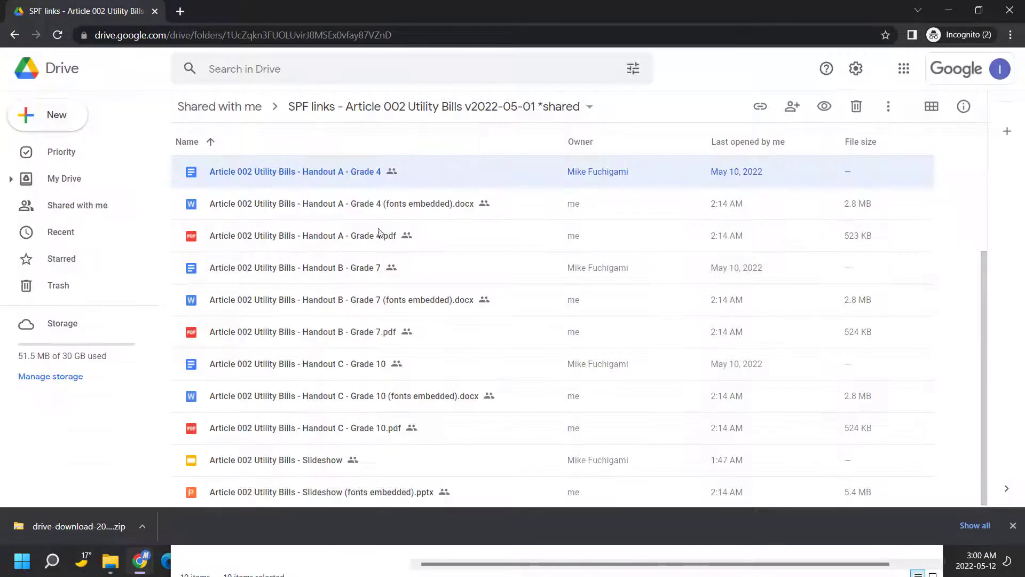
click(373, 204)
right_click(373, 205)
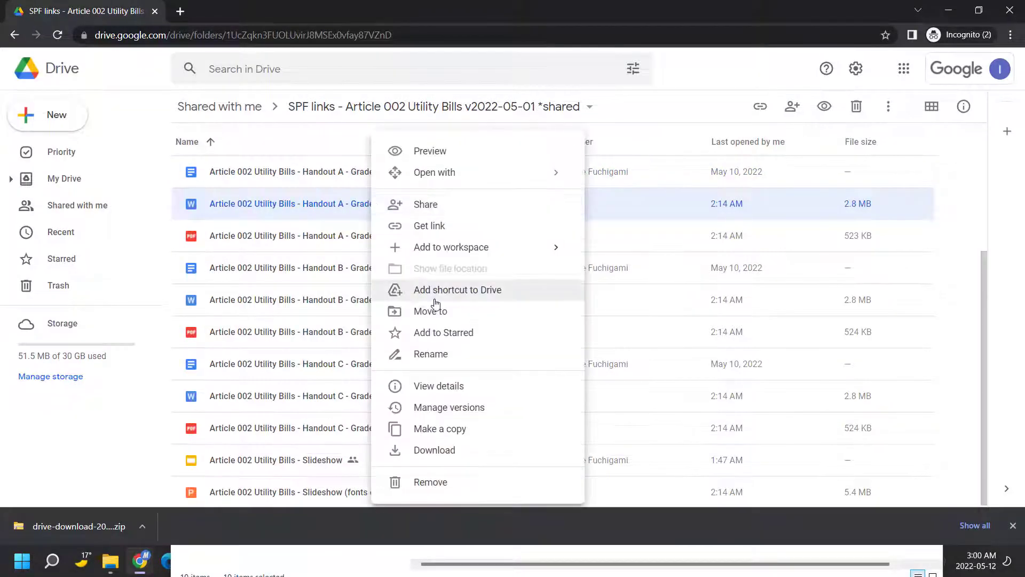
click(431, 225)
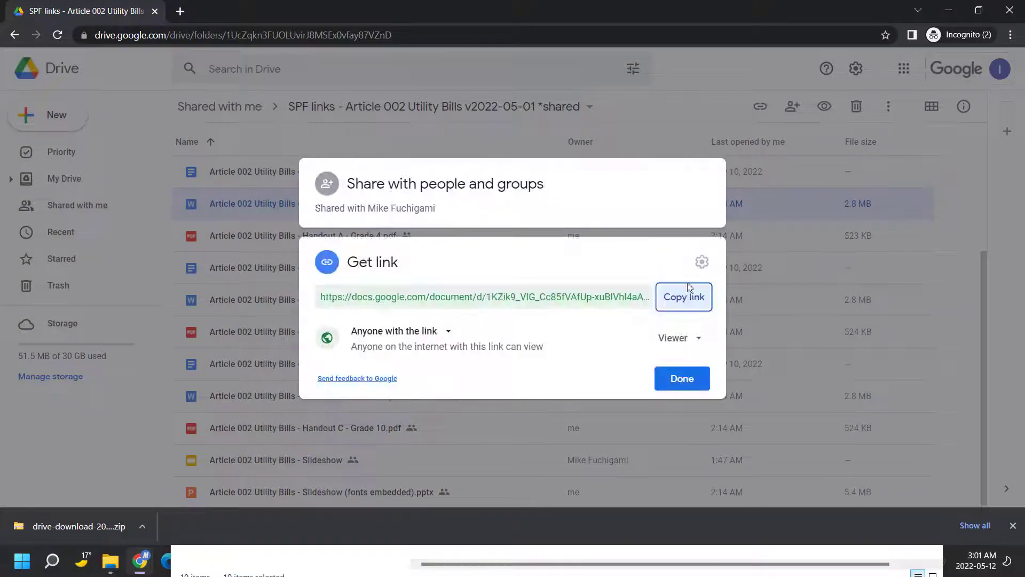
click(686, 295)
key(alt+Tab)
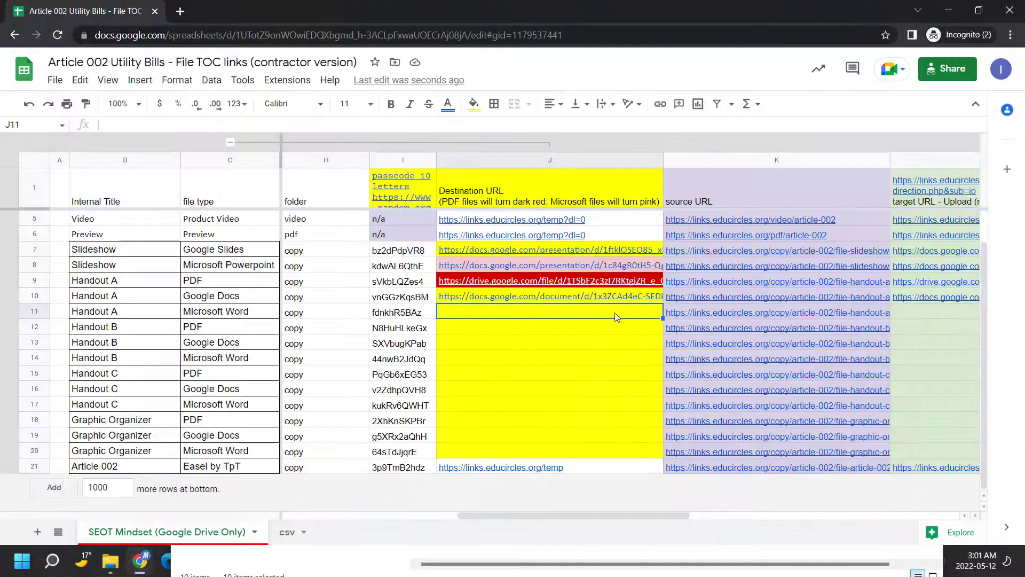
key(ctrl+v)
click(604, 331)
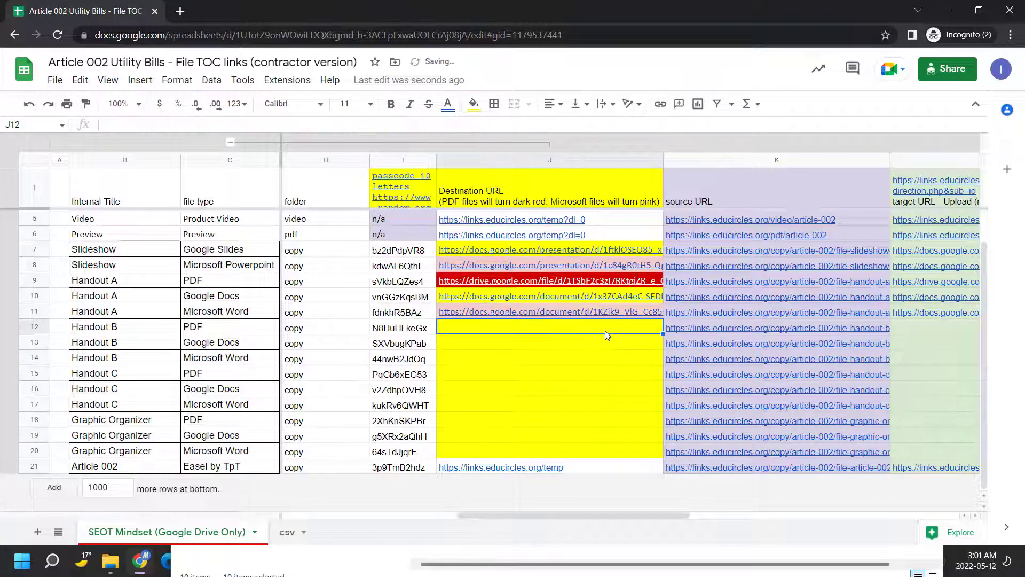
mouse_move(599, 314)
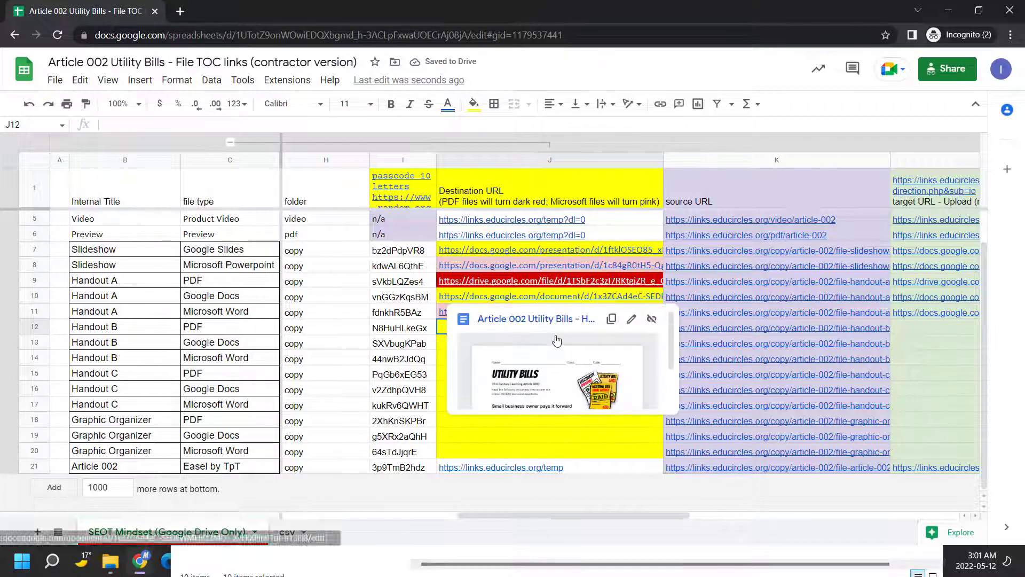
click(428, 337)
mouse_move(462, 303)
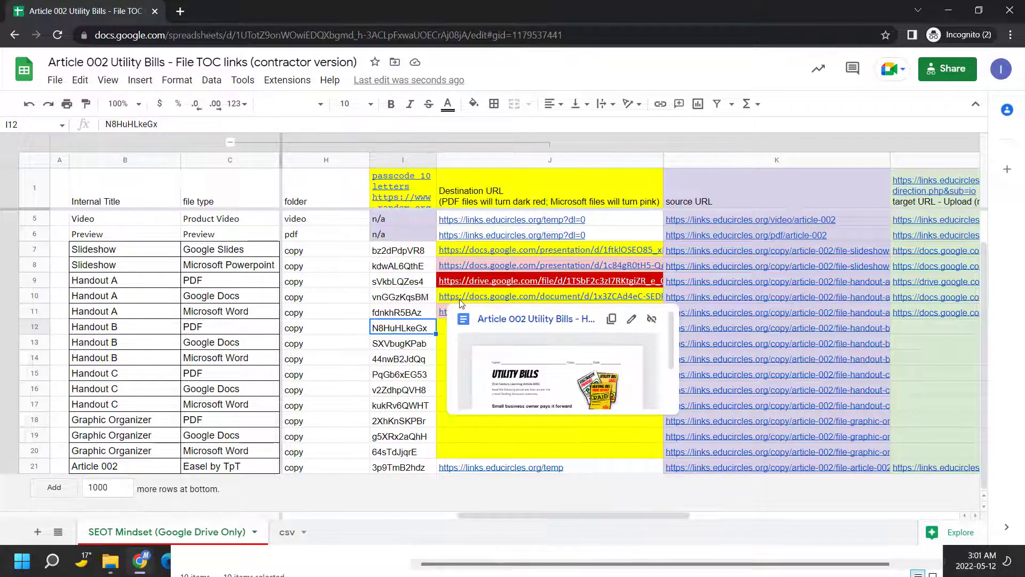
click(469, 281)
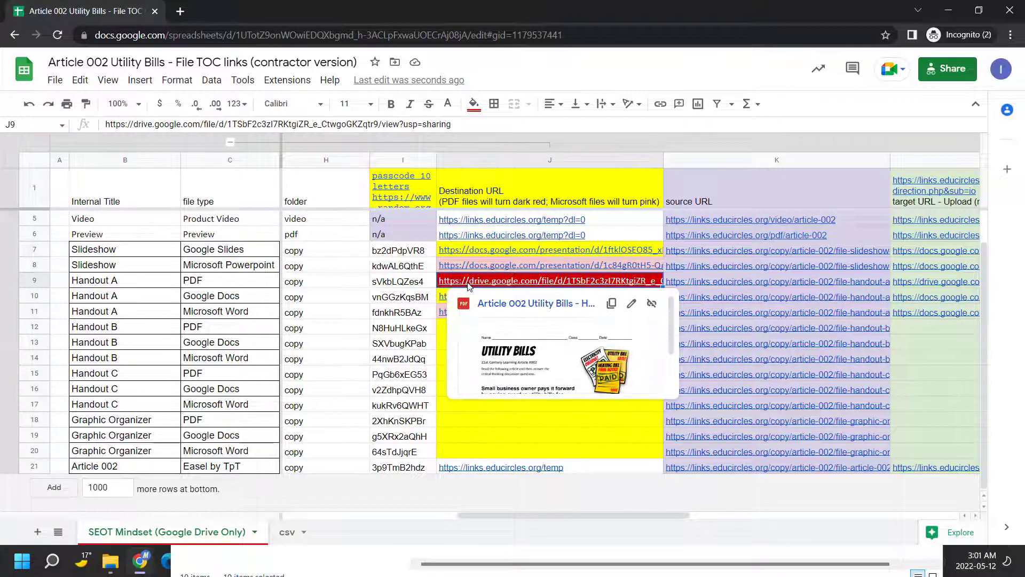
click(469, 264)
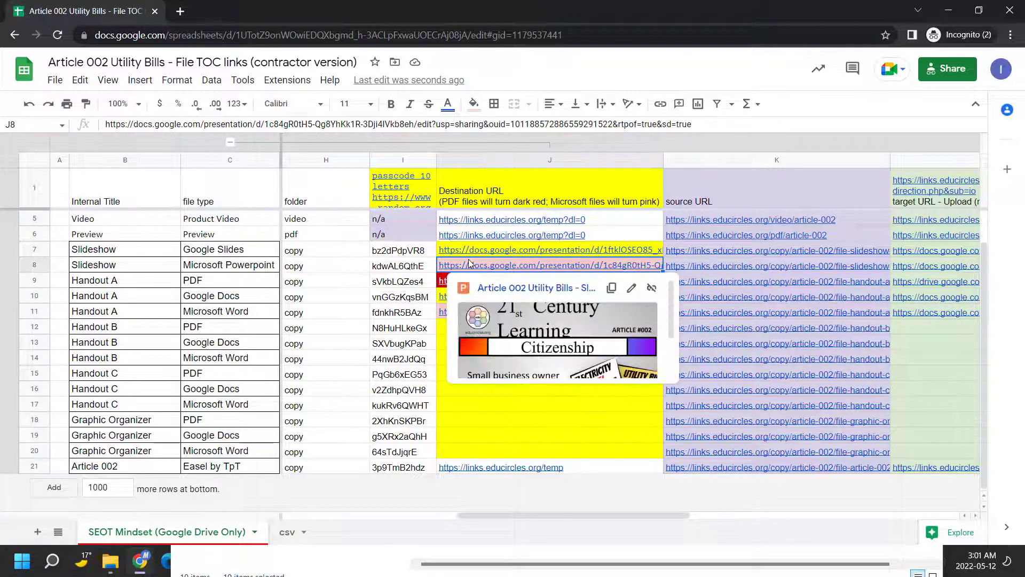
click(470, 251)
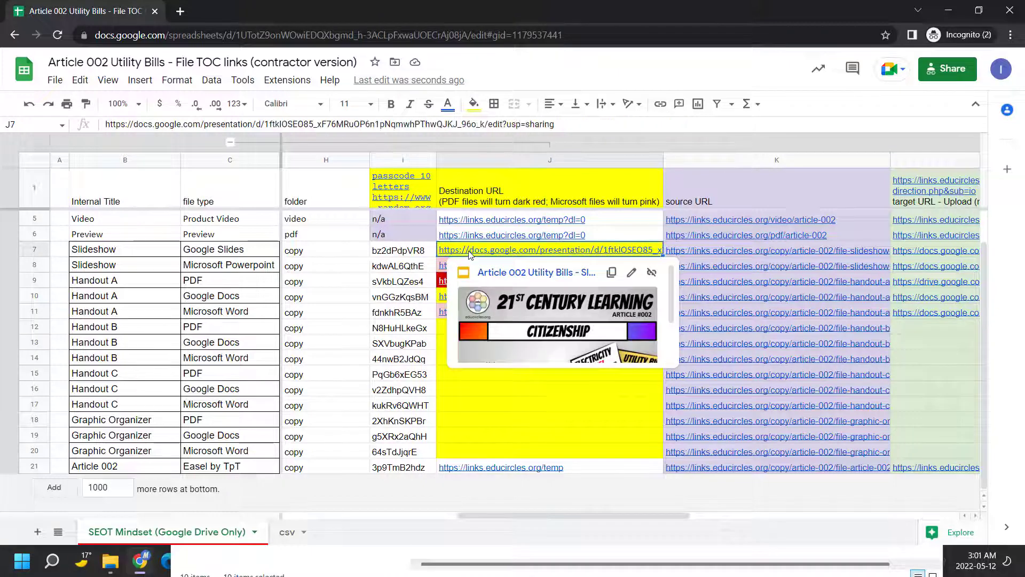
click(471, 332)
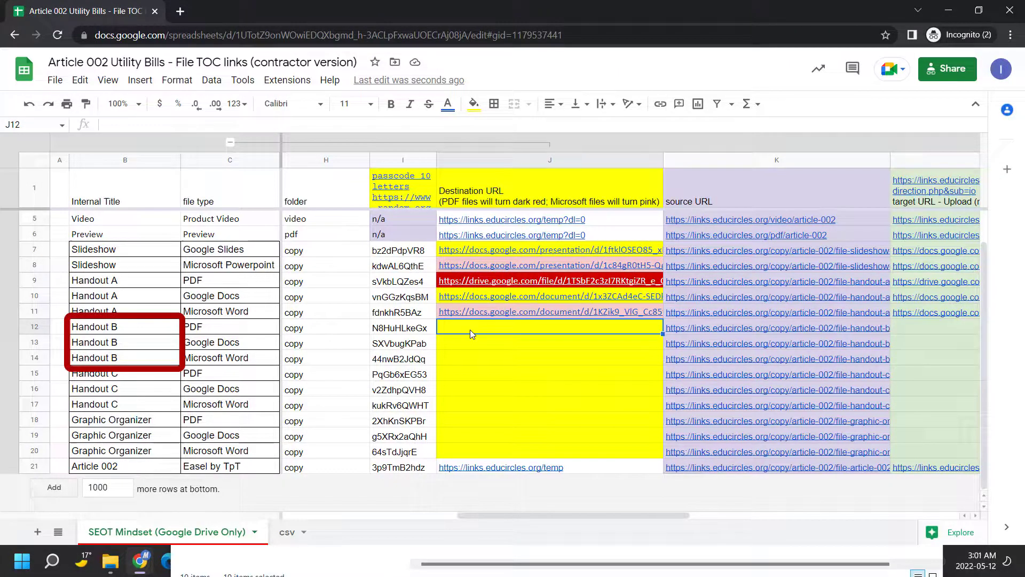
Paste the Handout B - Grade 7.pdf share link into J12
key(alt+Tab)
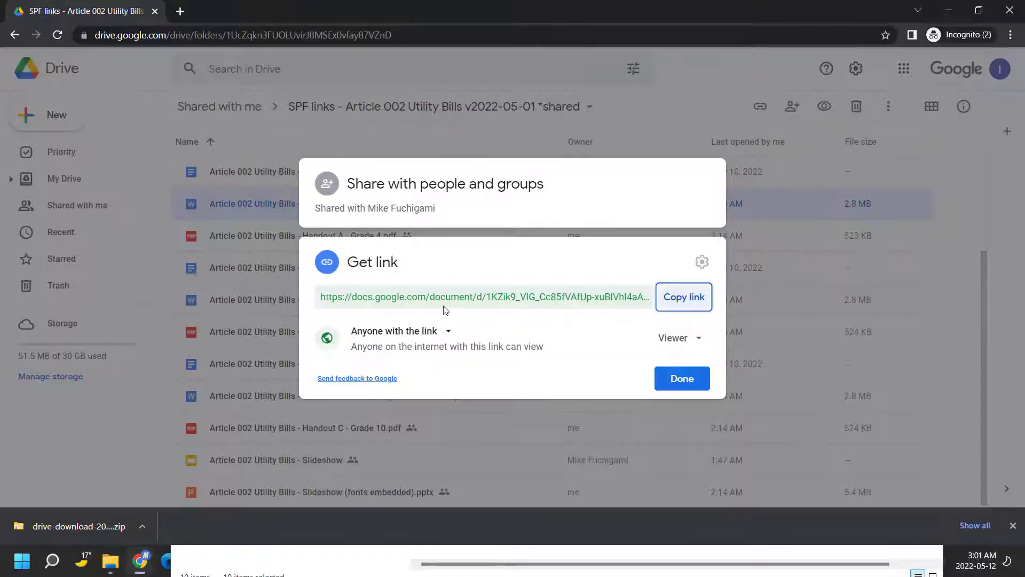
key(Escape)
click(359, 332)
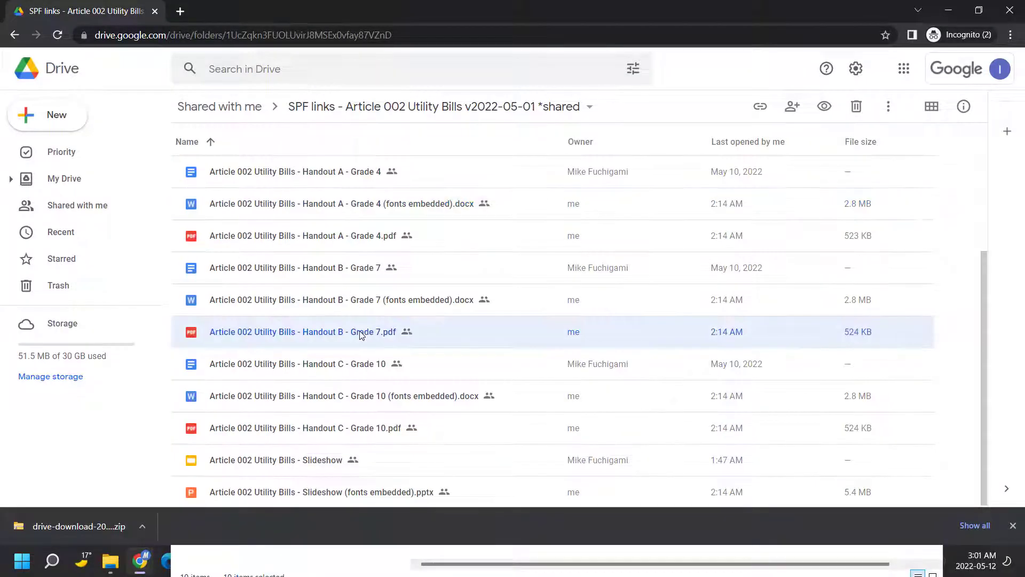
right_click(359, 332)
click(444, 225)
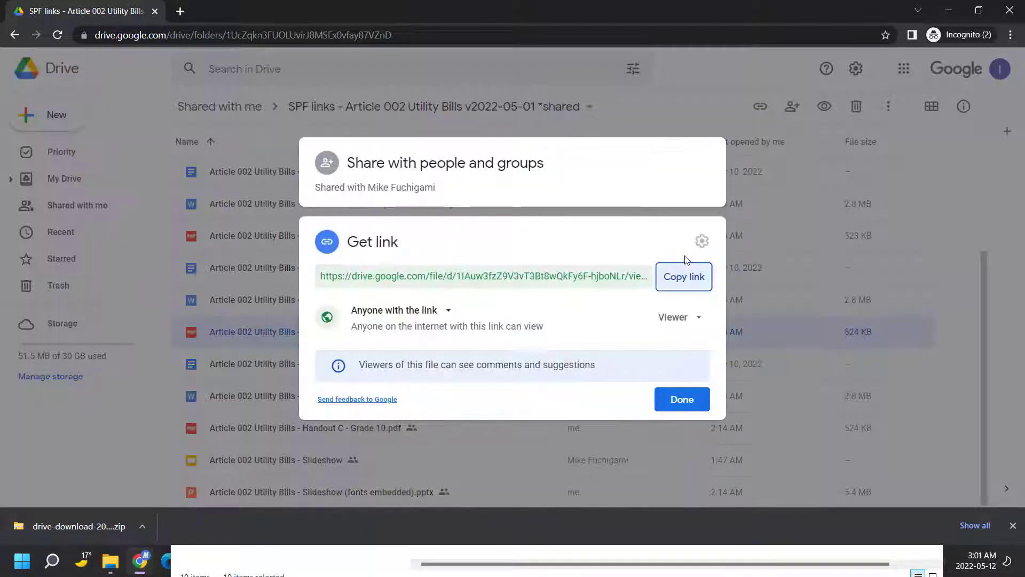
click(685, 276)
key(alt+Tab)
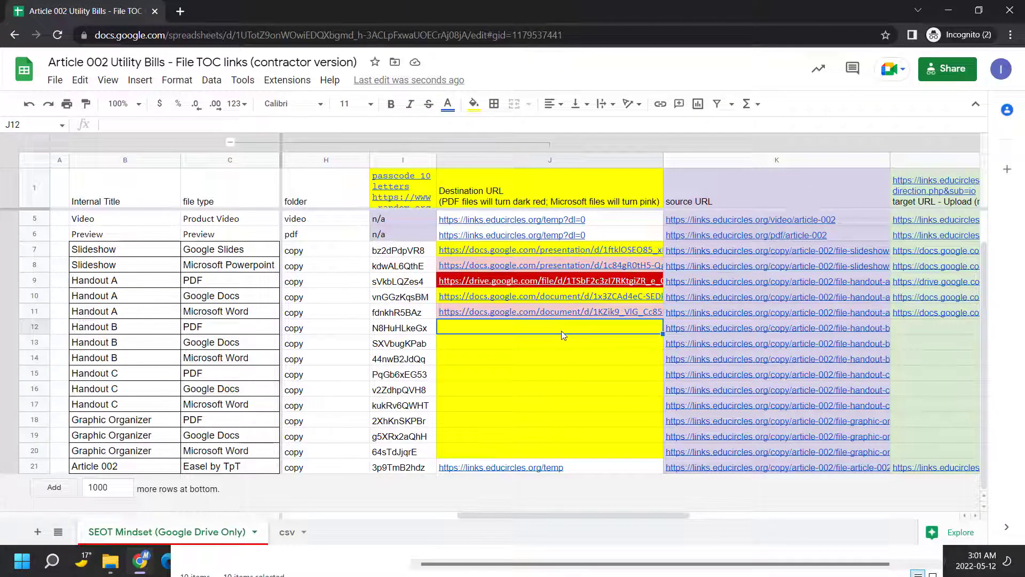
key(ctrl+v)
Paste the Handout B - Grade 7 Google Doc share link into J13
key(alt+Tab)
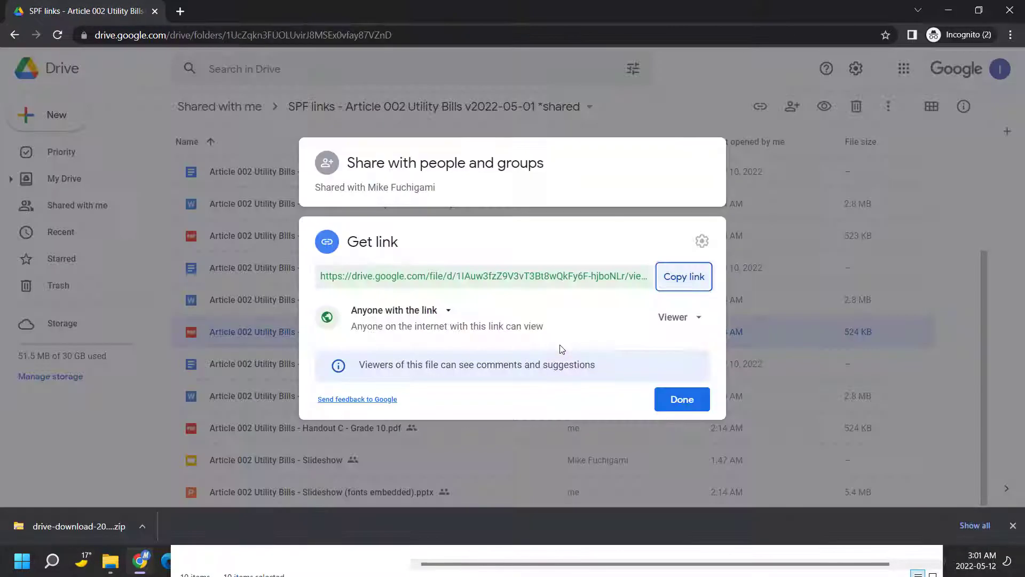
key(Escape)
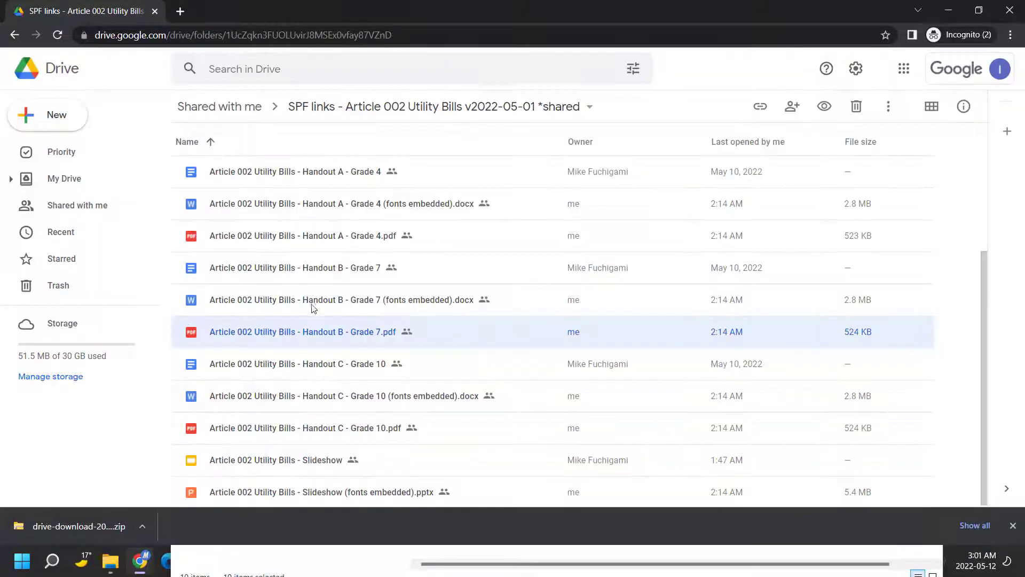
click(293, 265)
right_click(293, 265)
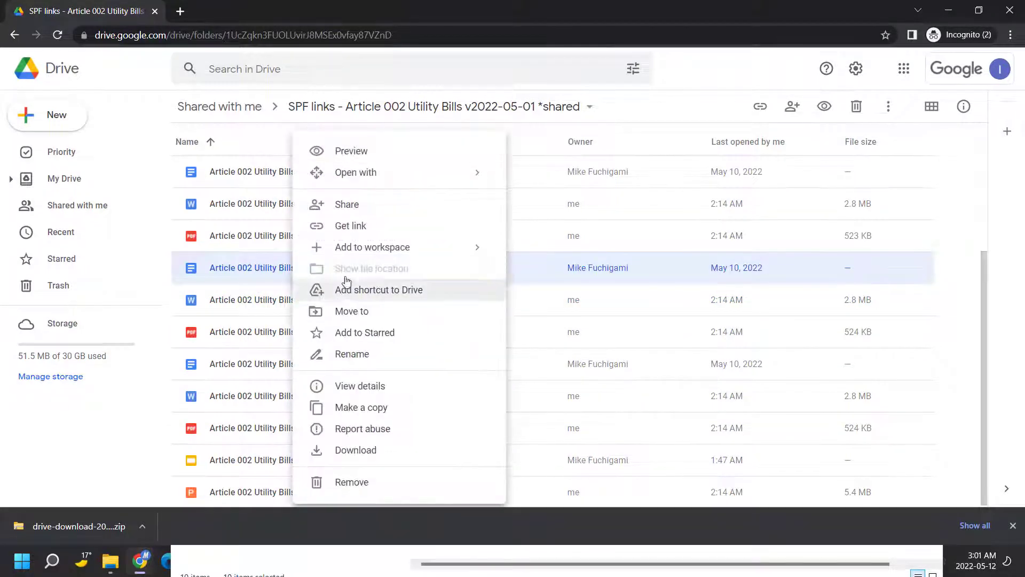
click(345, 224)
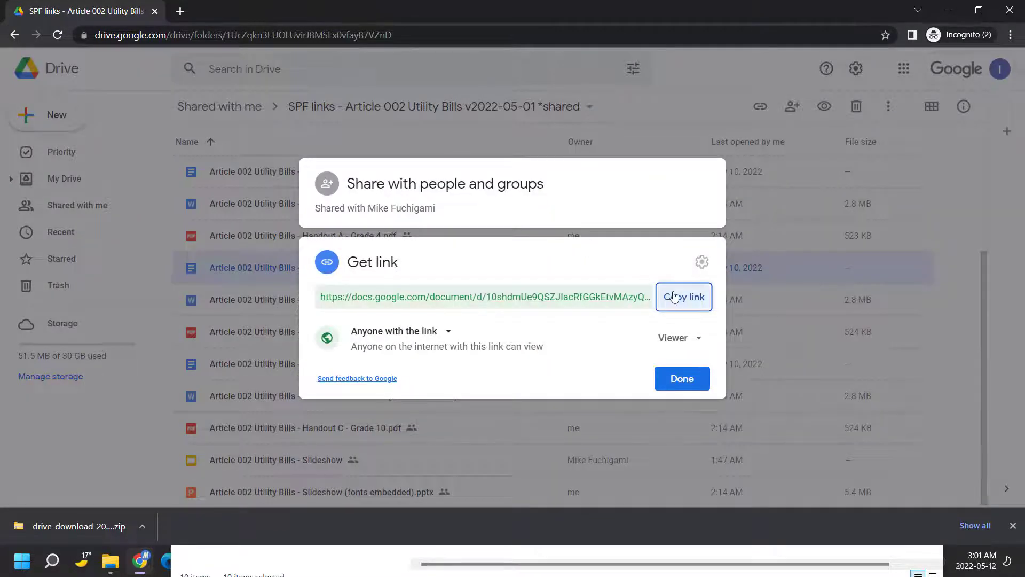
click(674, 297)
key(alt+Tab)
key(ctrl+v)
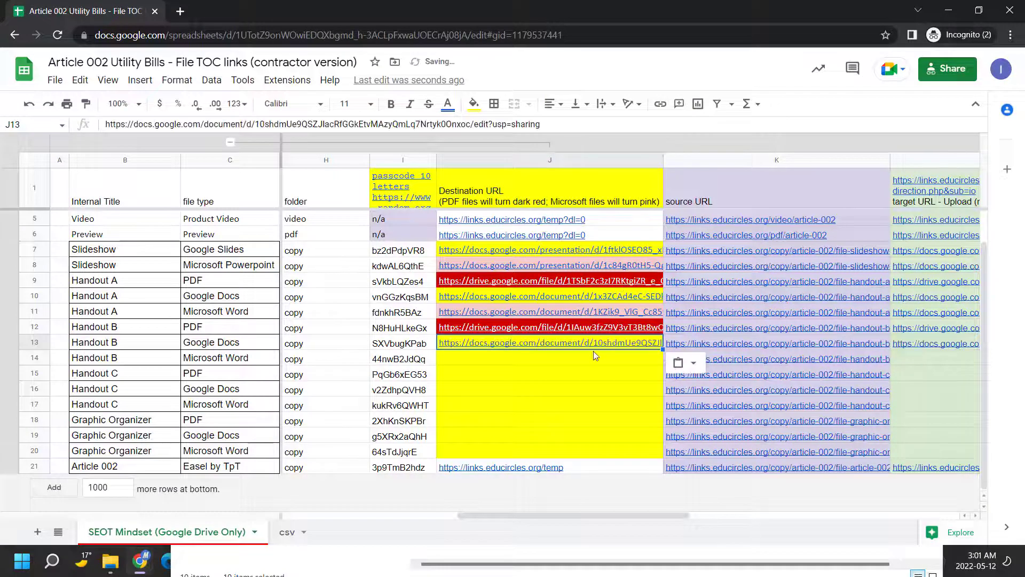
click(552, 363)
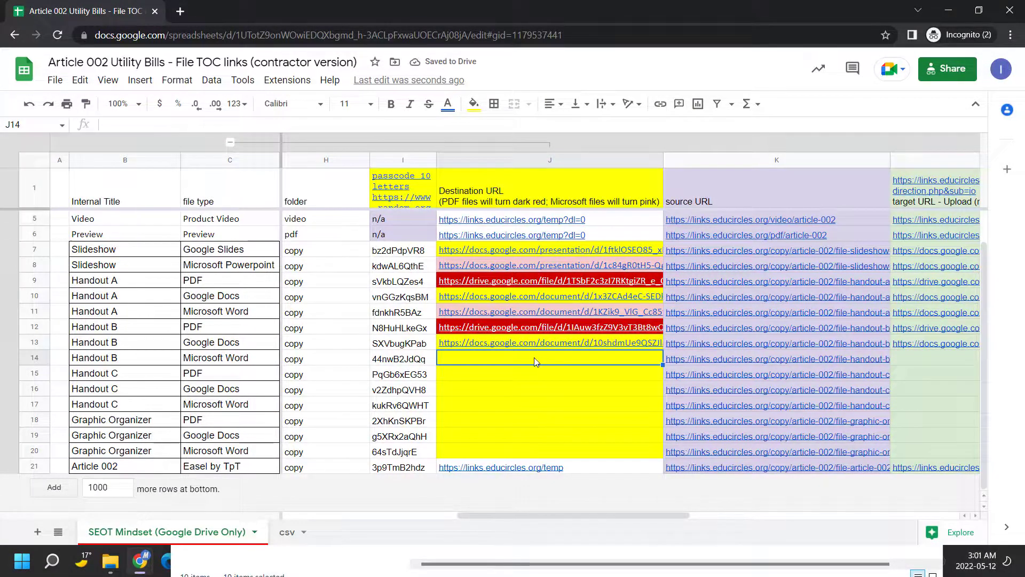
Paste the Handout B - Grade 7 Word file's share link into J14
key(alt+Tab)
key(Escape)
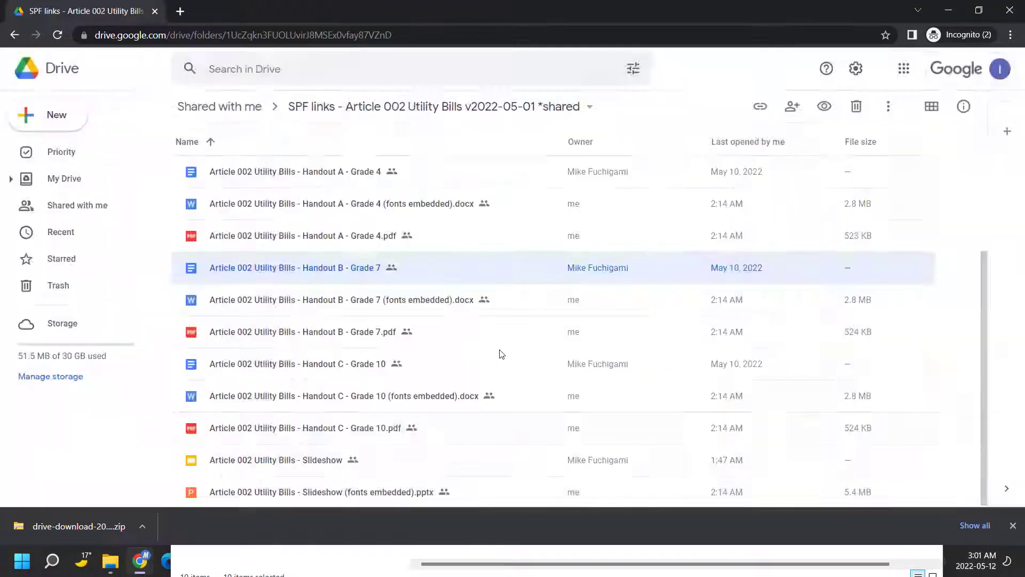
click(372, 304)
right_click(372, 303)
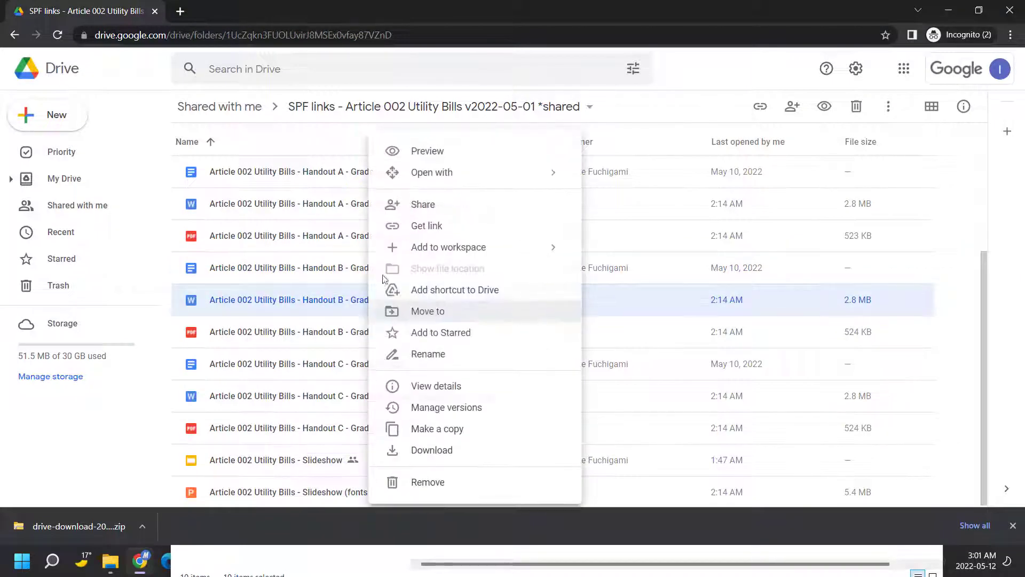
click(443, 227)
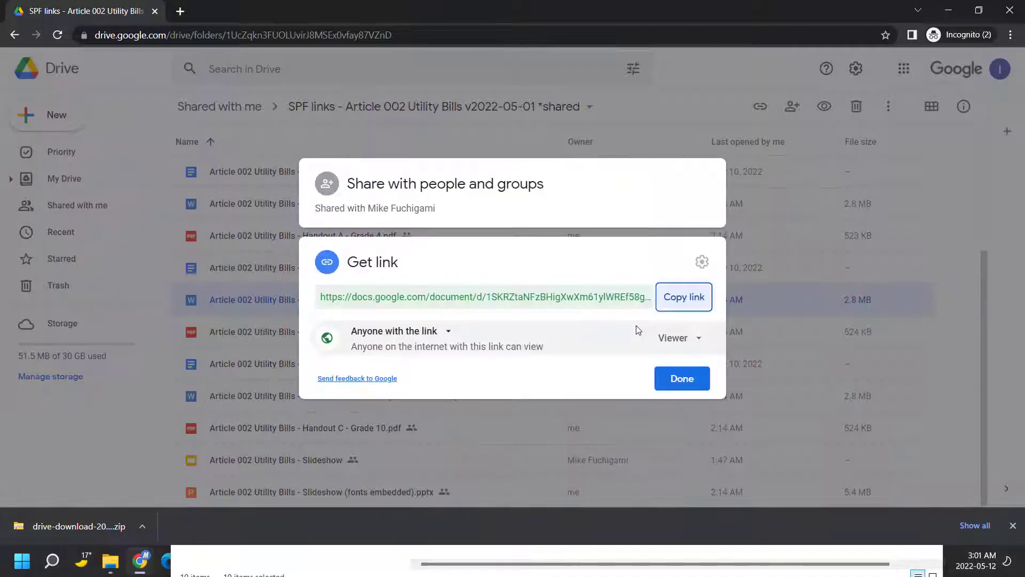
click(664, 307)
key(alt+Tab)
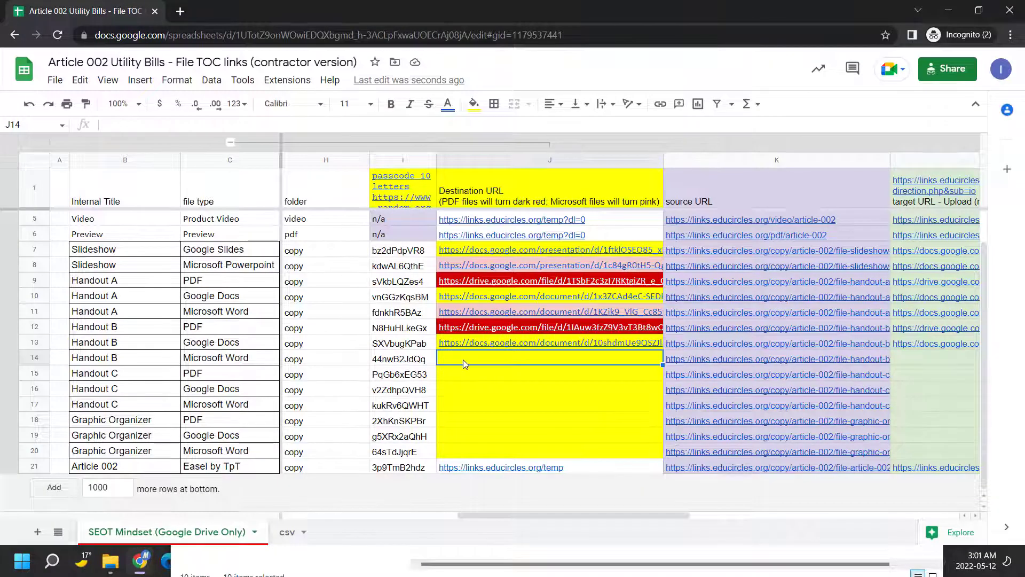
key(ctrl+v)
click(466, 374)
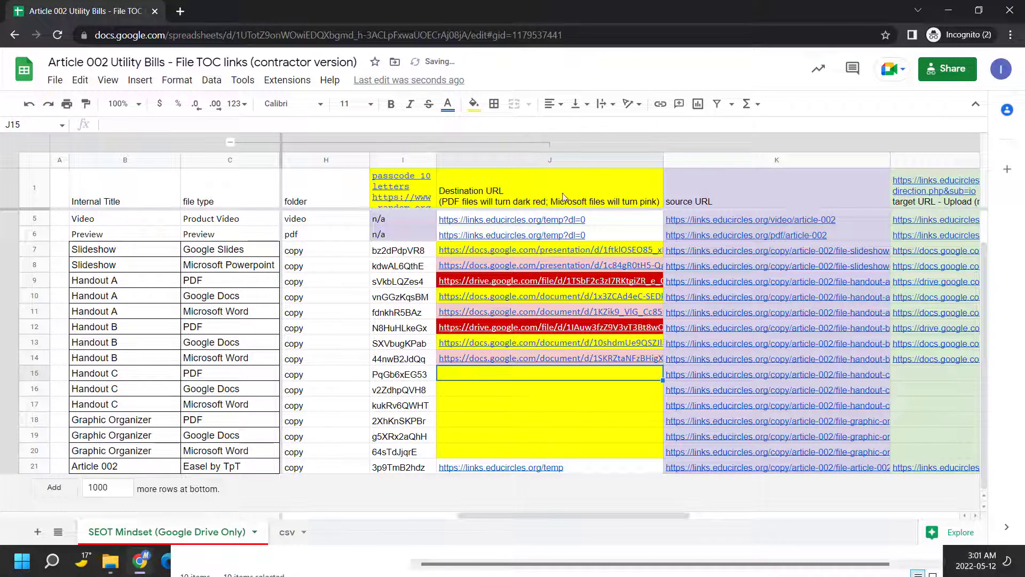
key(alt+Tab)
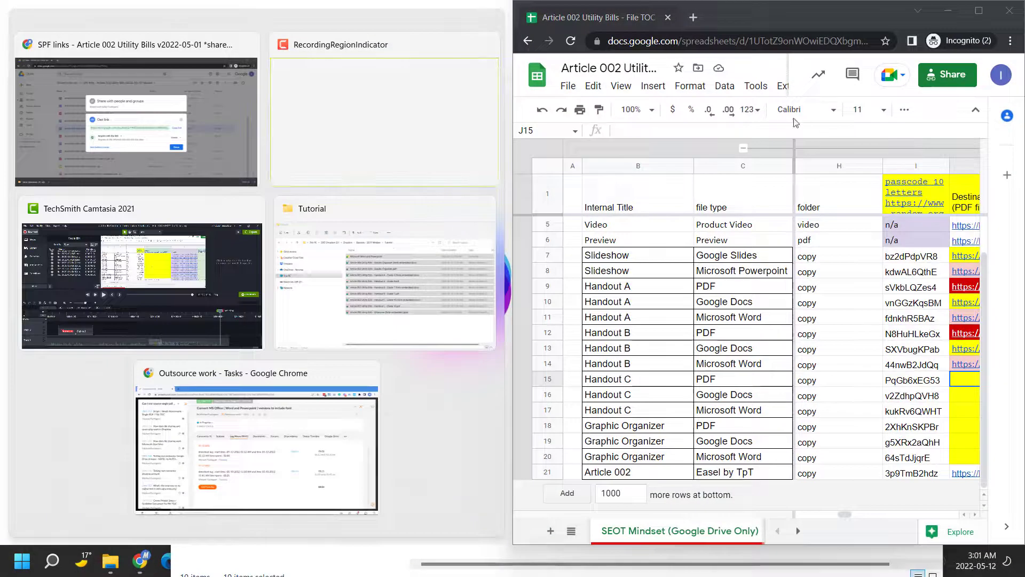
Paste the Handout C - Grade 10 PDF's Drive share link into J15
click(242, 153)
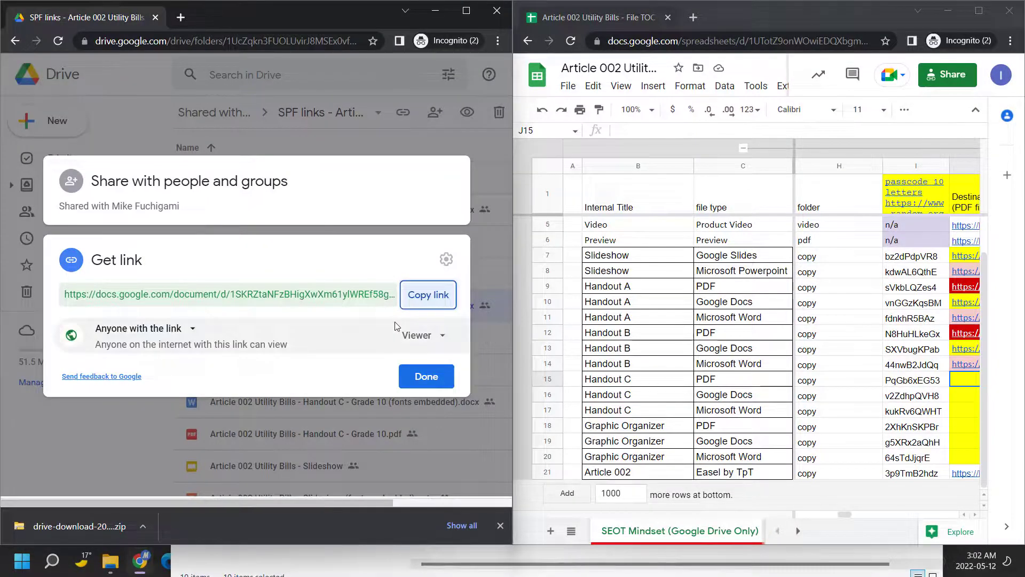
key(Escape)
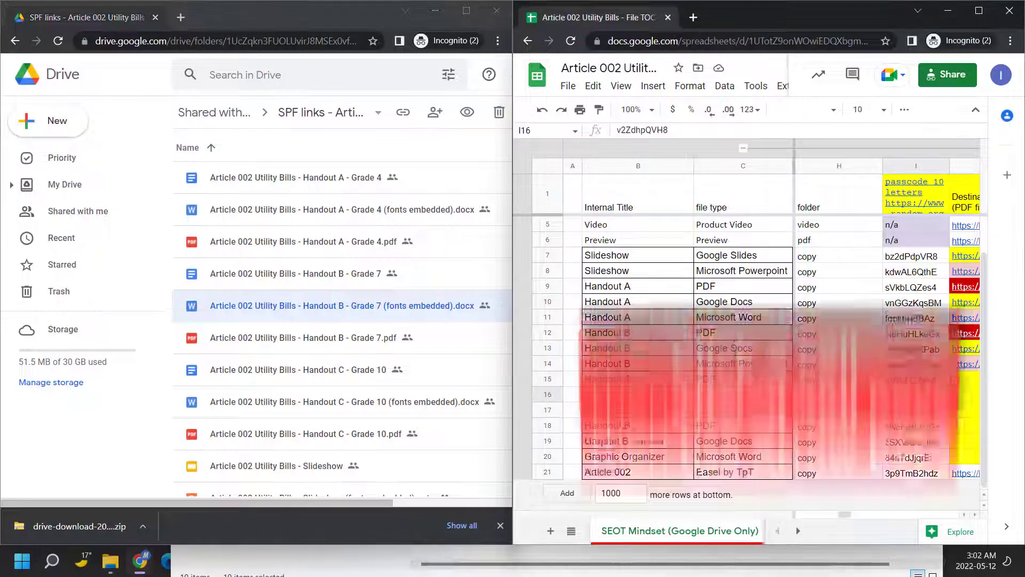
key(Down)
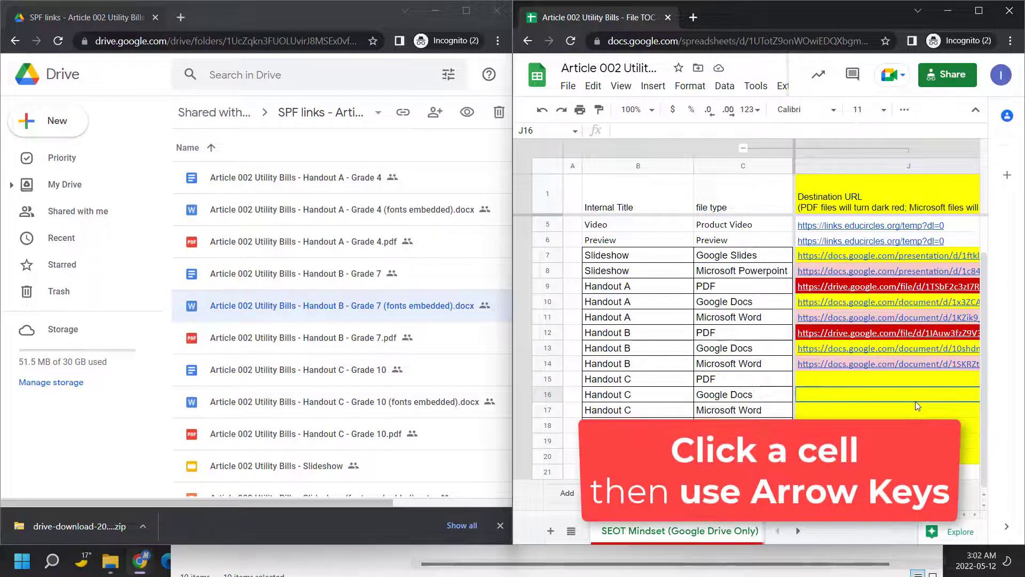
key(Up)
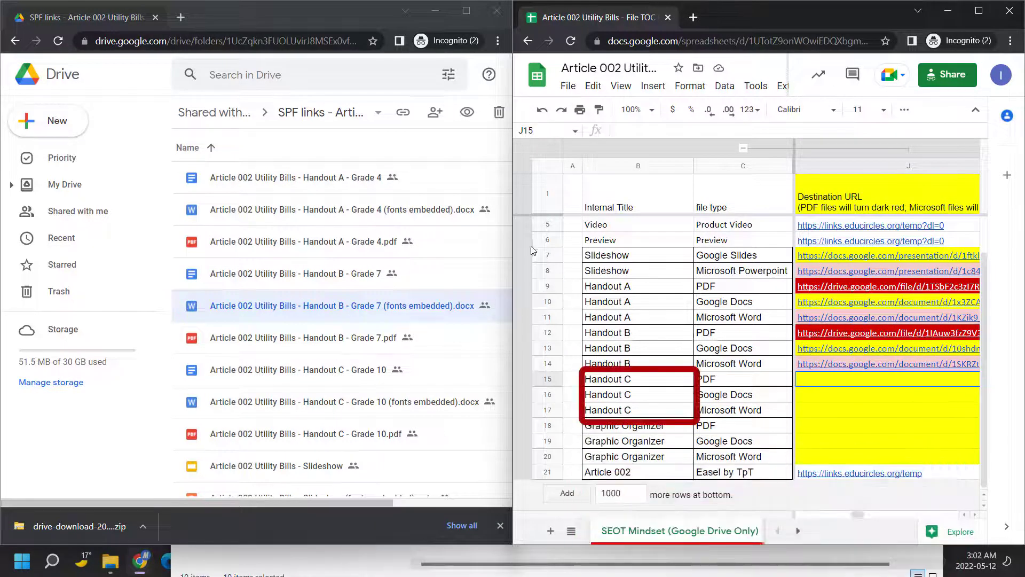
scroll(402, 326, down, 1)
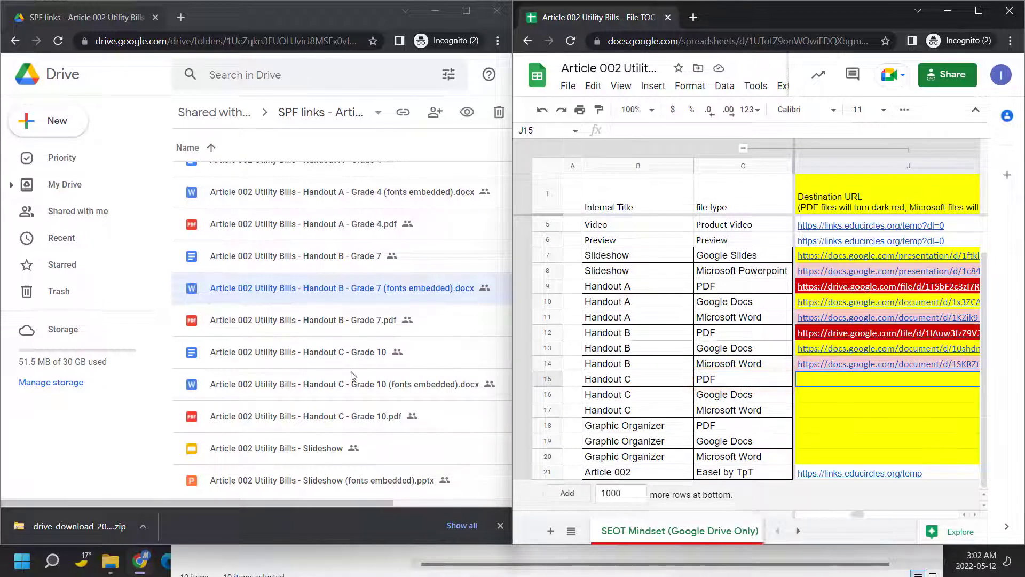
click(331, 415)
right_click(342, 417)
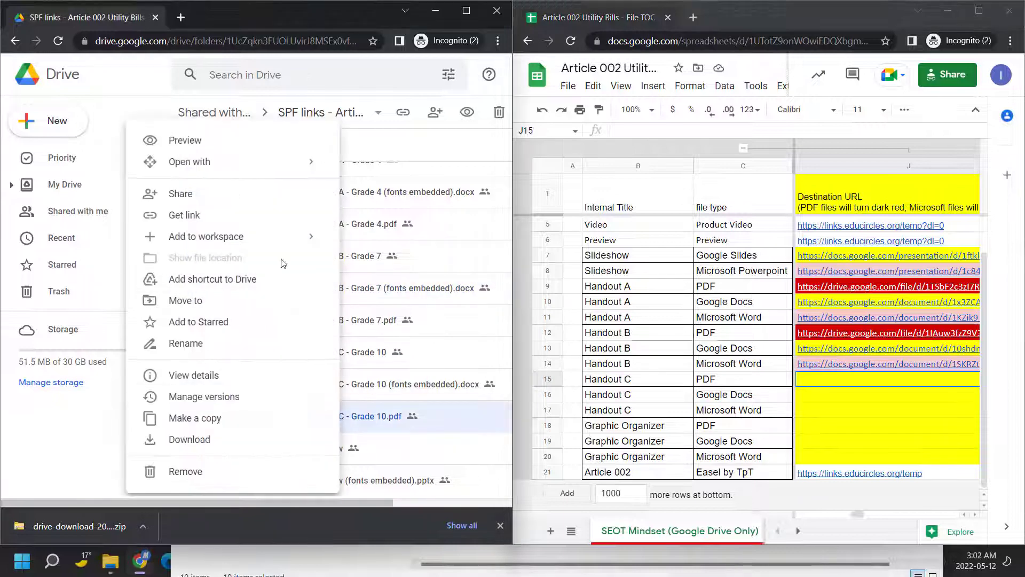
click(251, 216)
click(422, 276)
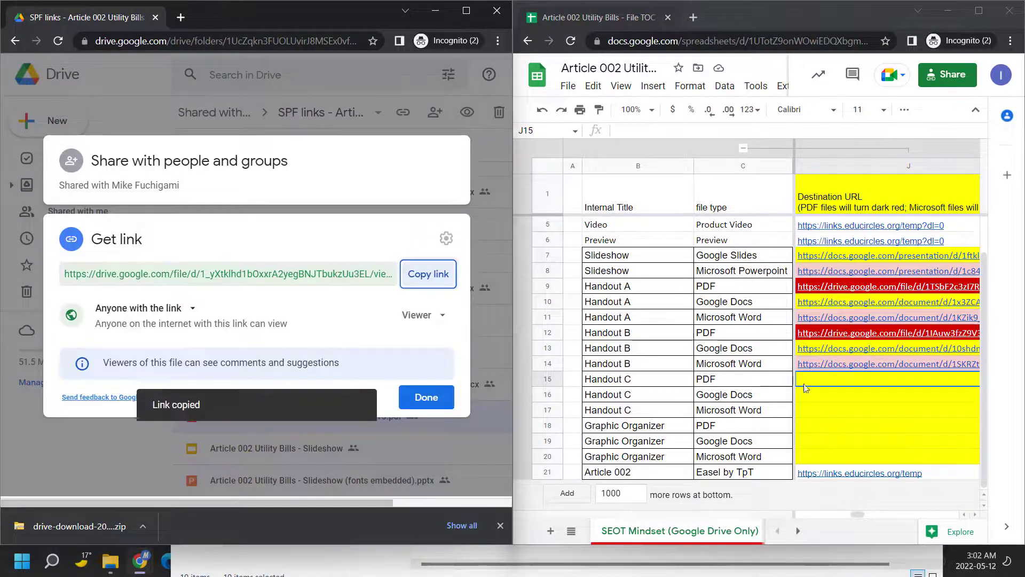
click(831, 381)
key(ctrl+v)
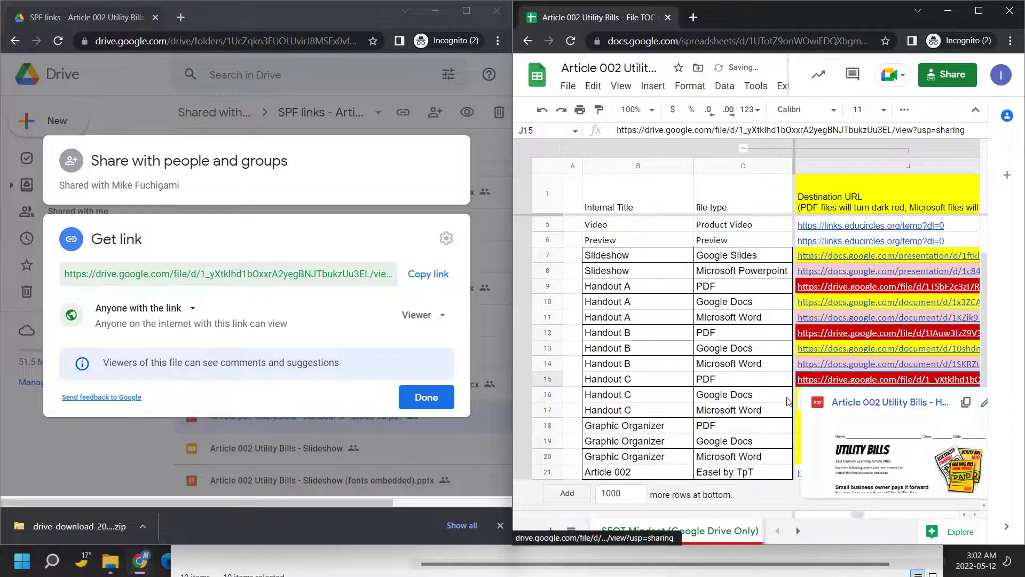
Paste the Handout C - Grade 10 Google Doc's share link into J16
click(830, 399)
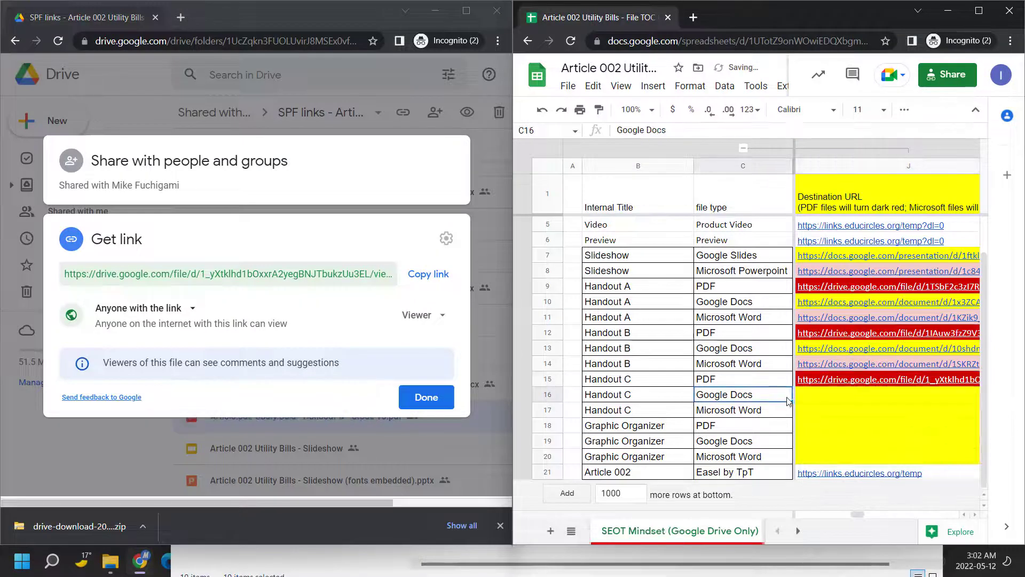
click(355, 382)
key(Escape)
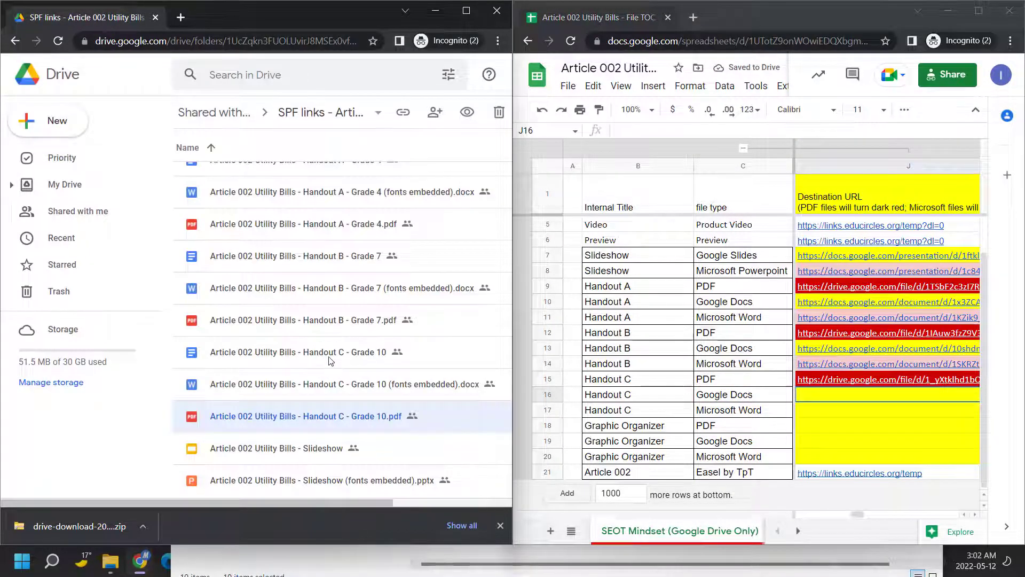
click(330, 358)
right_click(329, 357)
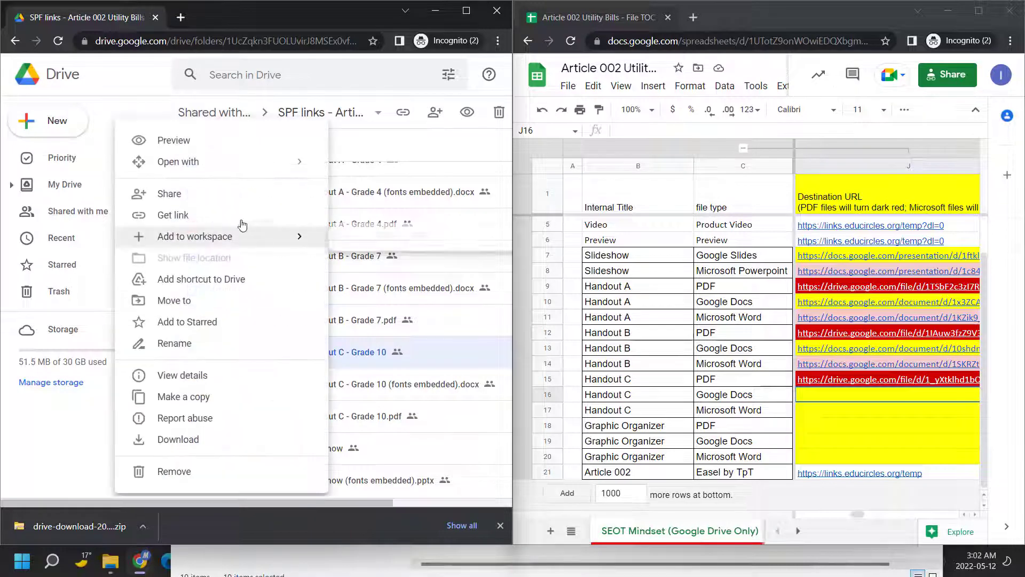
click(218, 216)
click(421, 295)
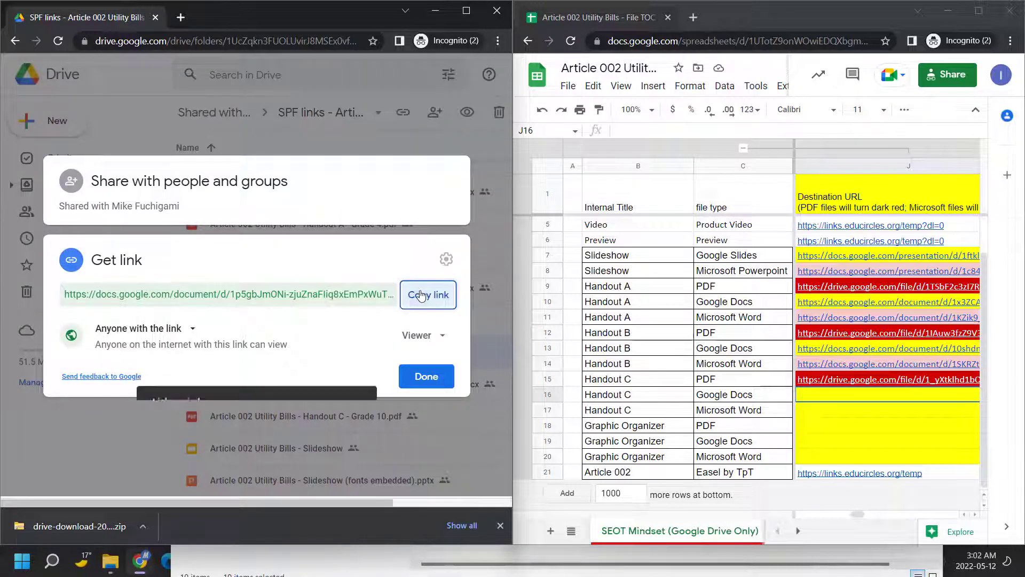
click(842, 399)
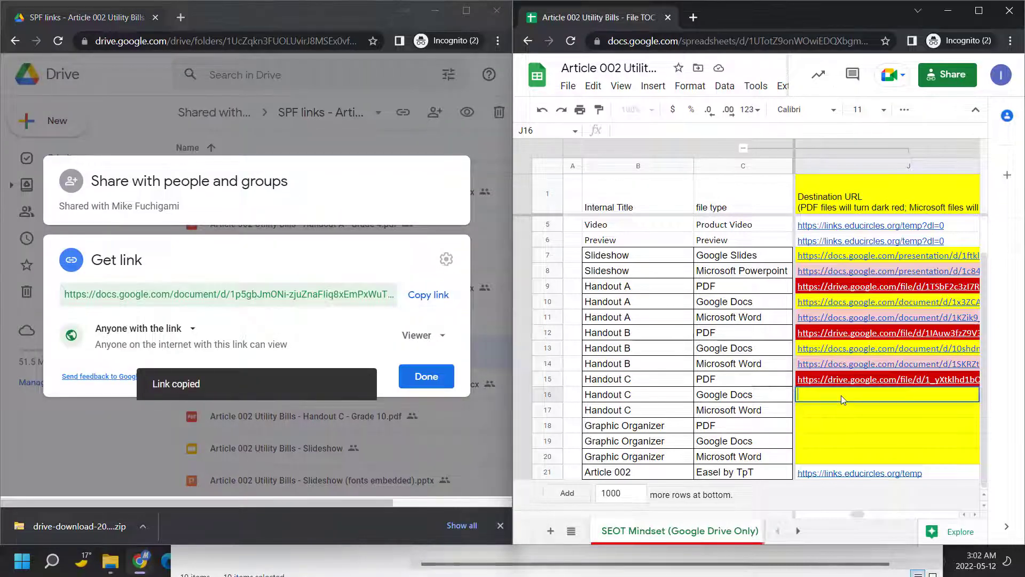
key(ctrl+v)
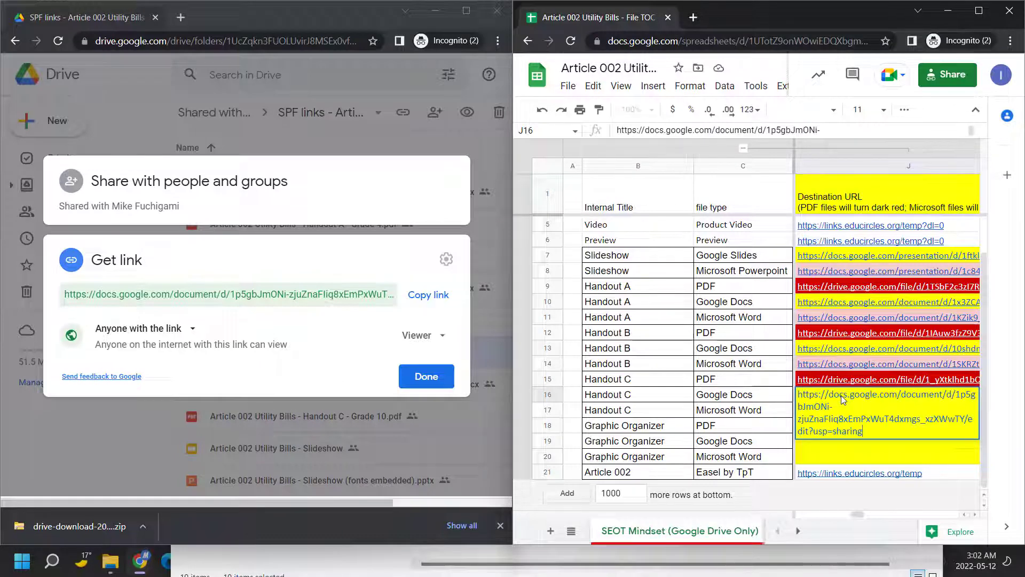
key(Return)
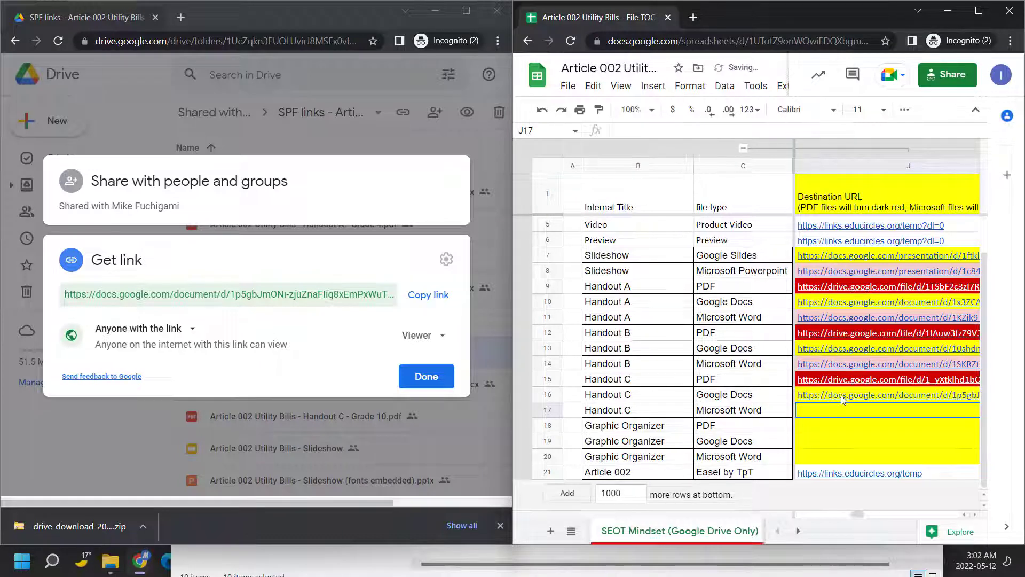
Paste the Handout C Word file's share link into J17 and close the link dialog
click(427, 376)
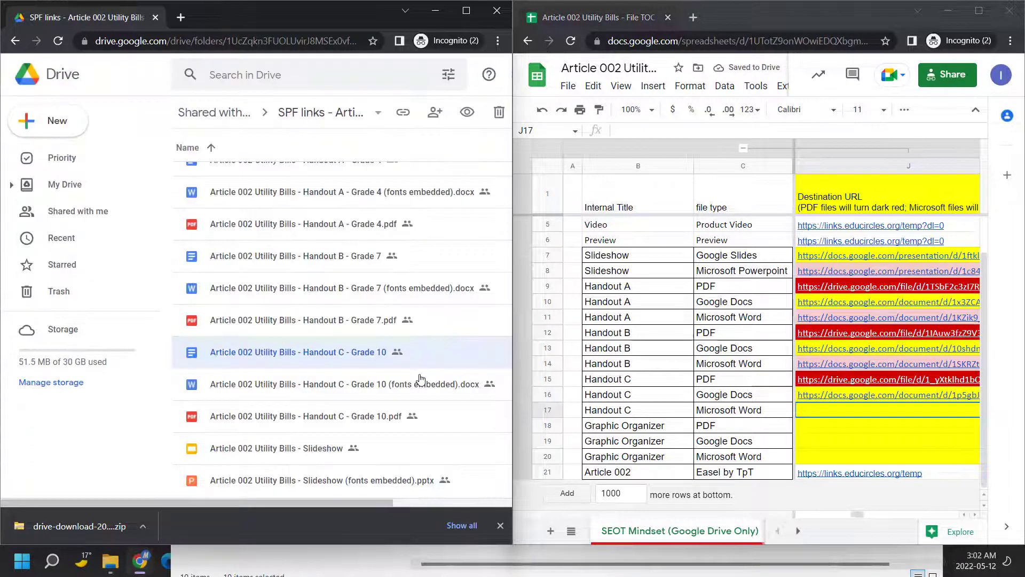
right_click(362, 379)
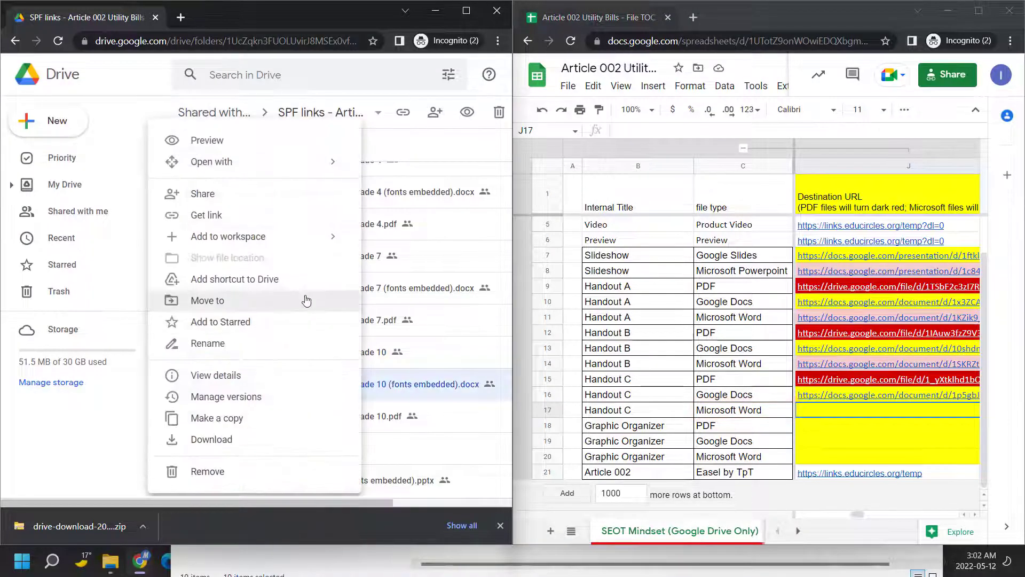
click(273, 216)
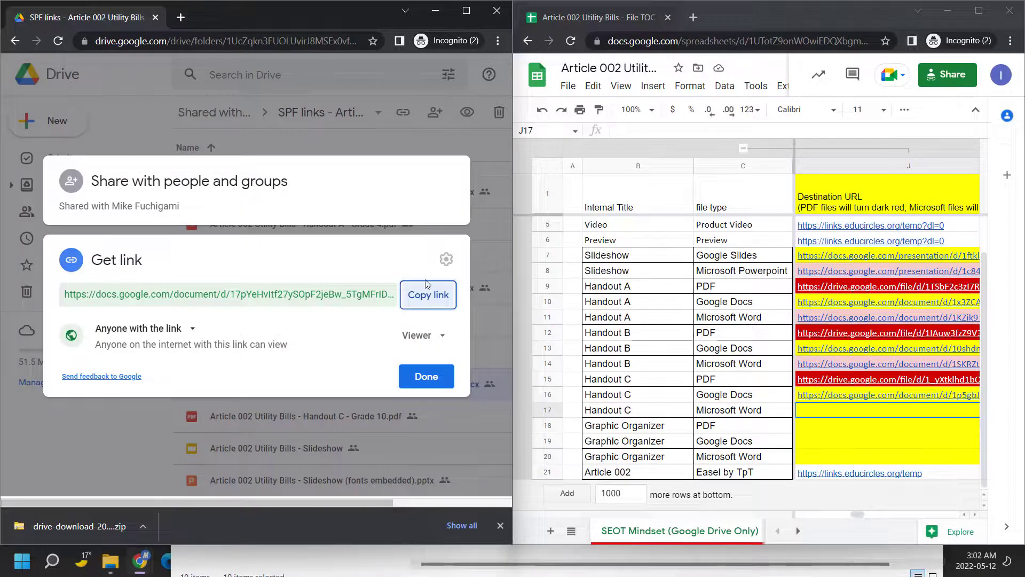
click(422, 297)
click(870, 415)
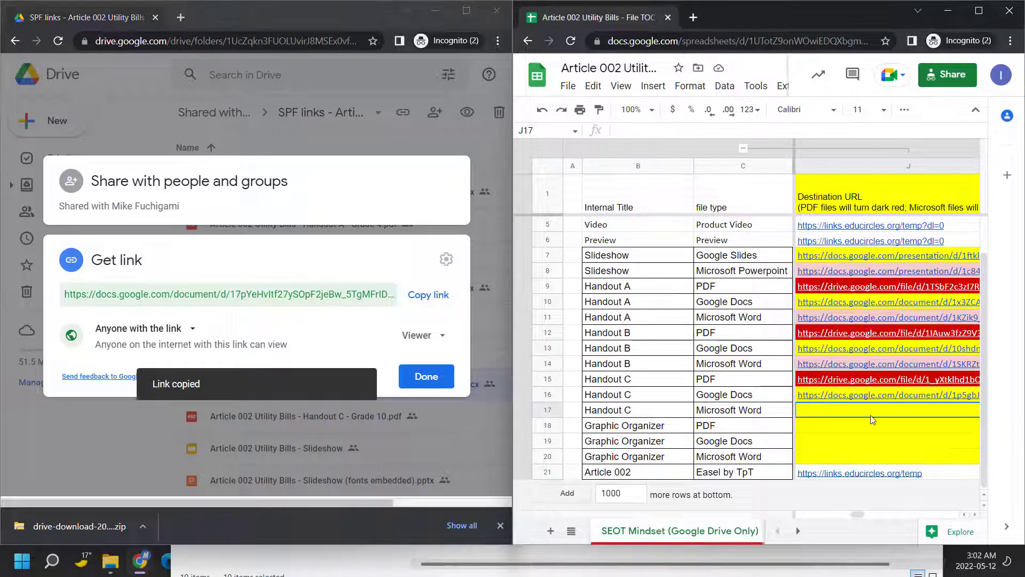
key(ctrl+v)
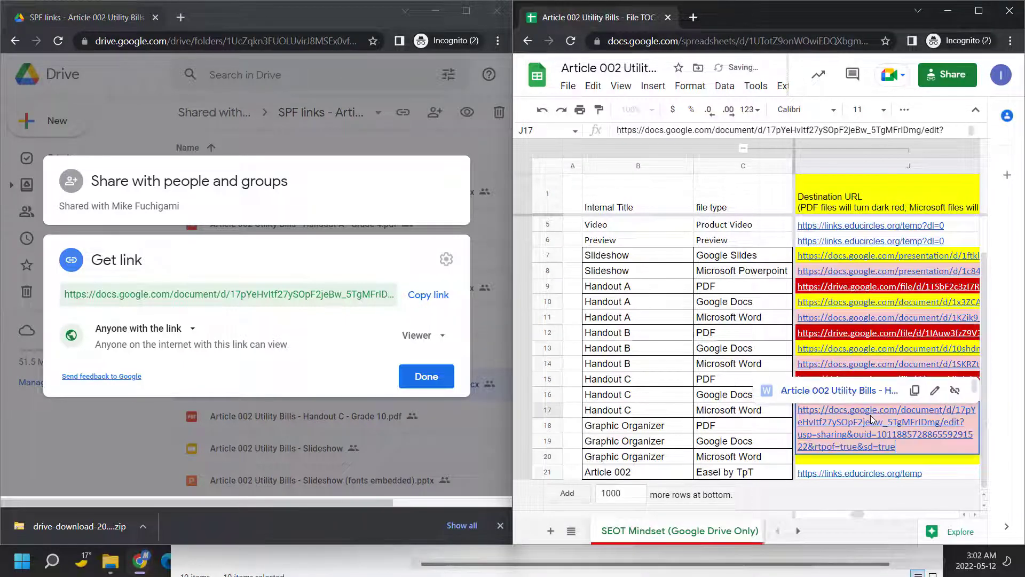
key(Down)
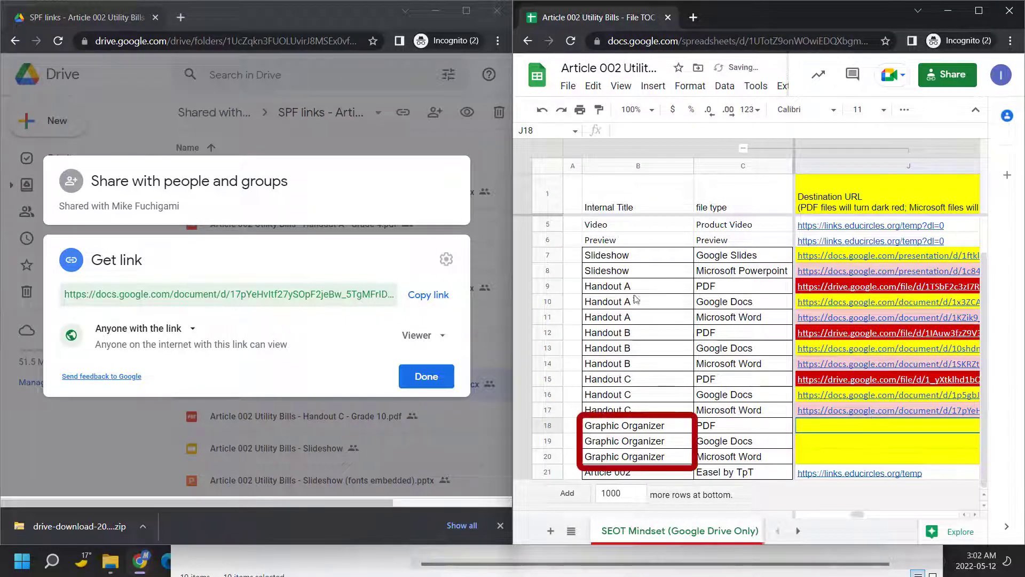
click(492, 292)
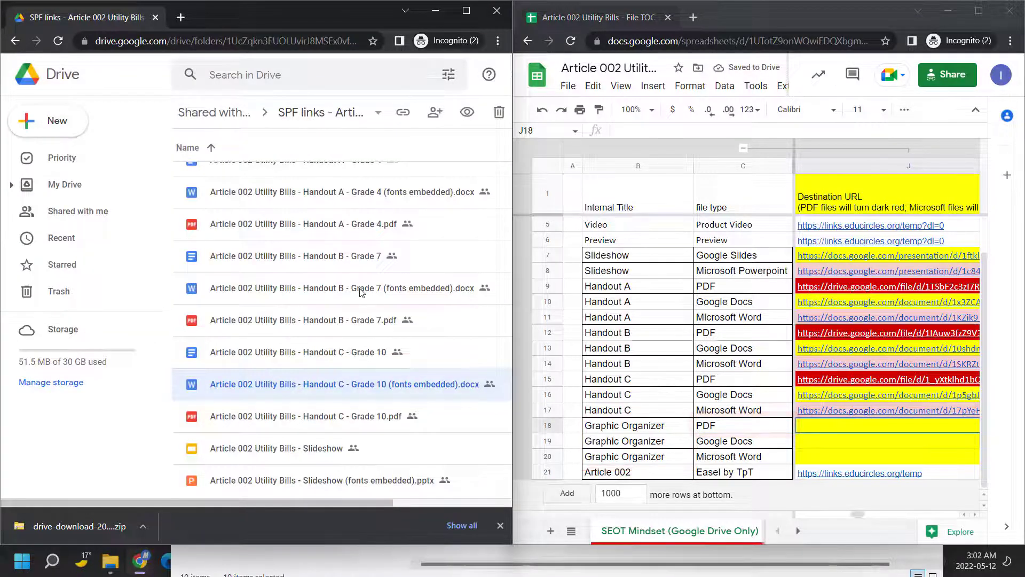
Paste the Graphic Organizer PDF's share link into J18
scroll(333, 340, up, 3)
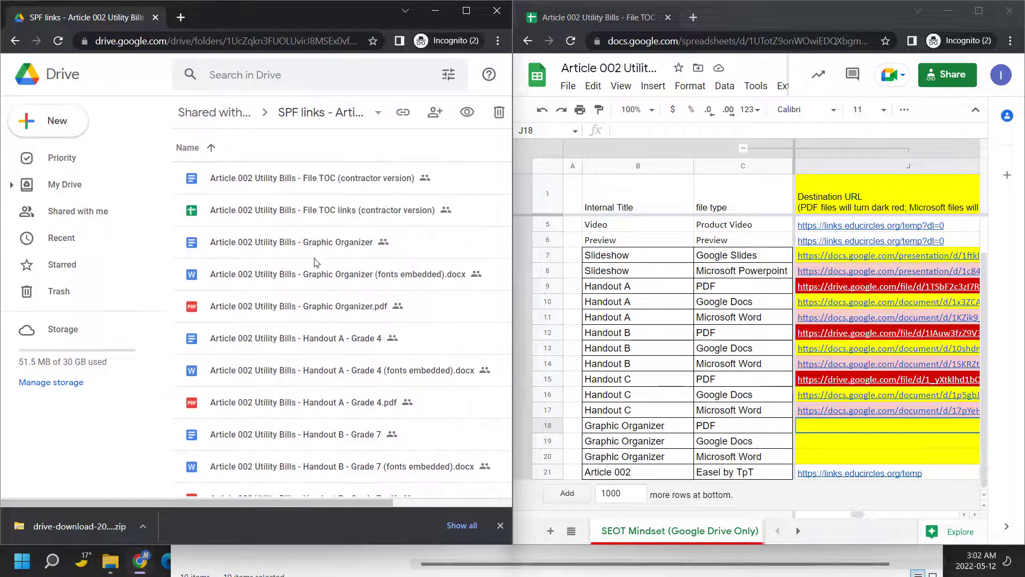
right_click(313, 315)
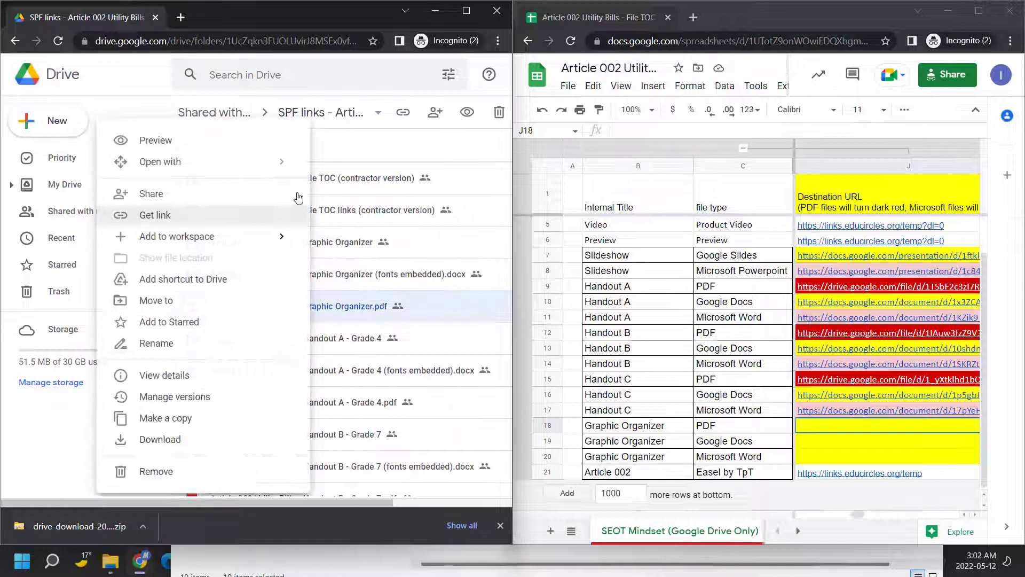
click(229, 213)
click(429, 273)
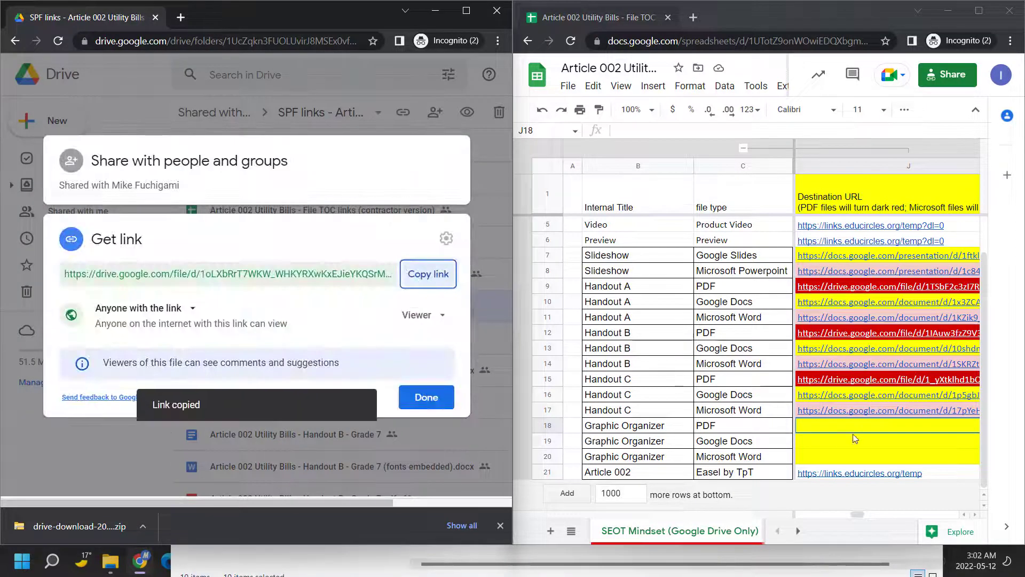
key(ctrl+v)
click(863, 438)
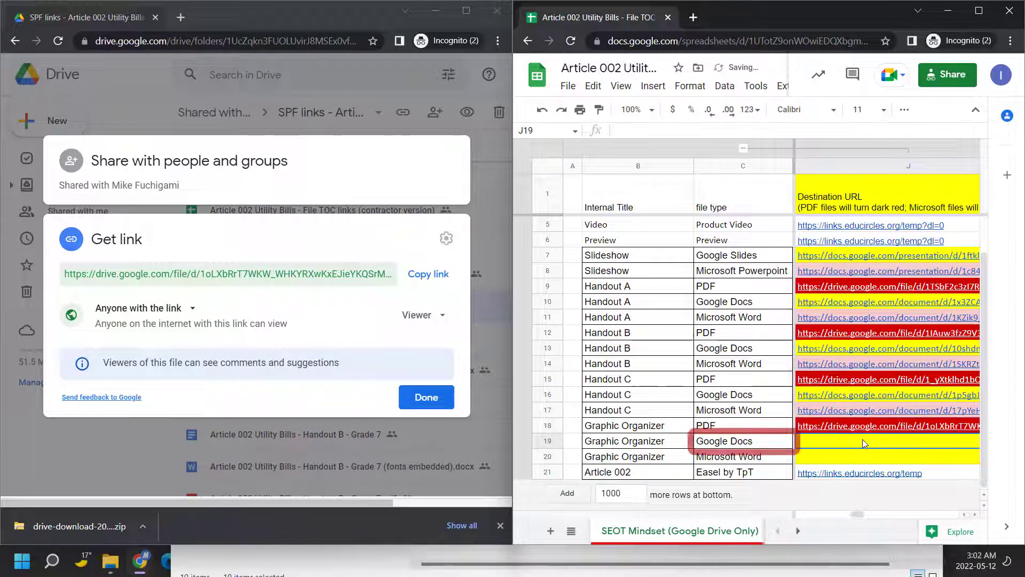
Paste the Graphic Organizer Google Doc's share link into J19
click(483, 348)
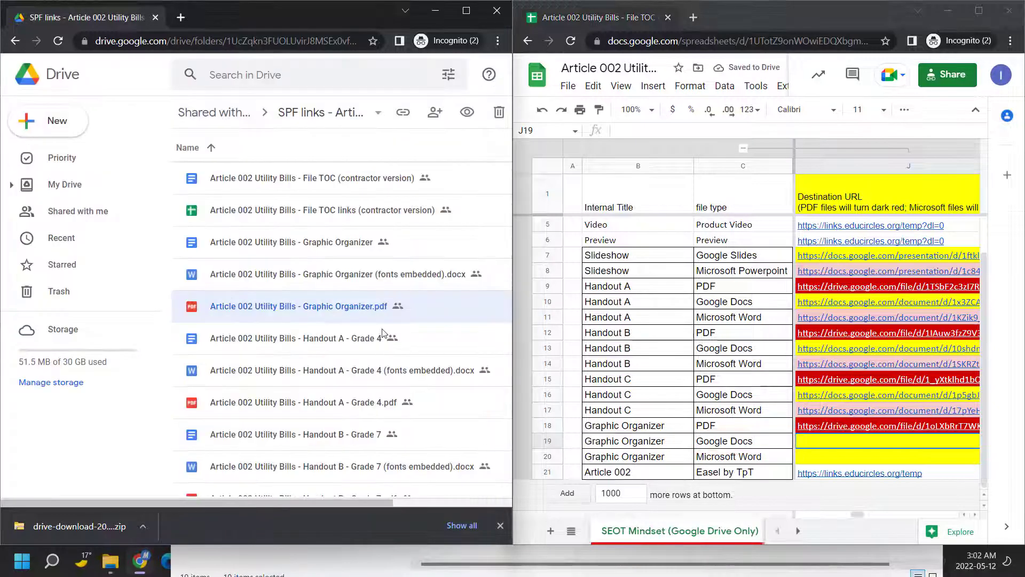
right_click(335, 255)
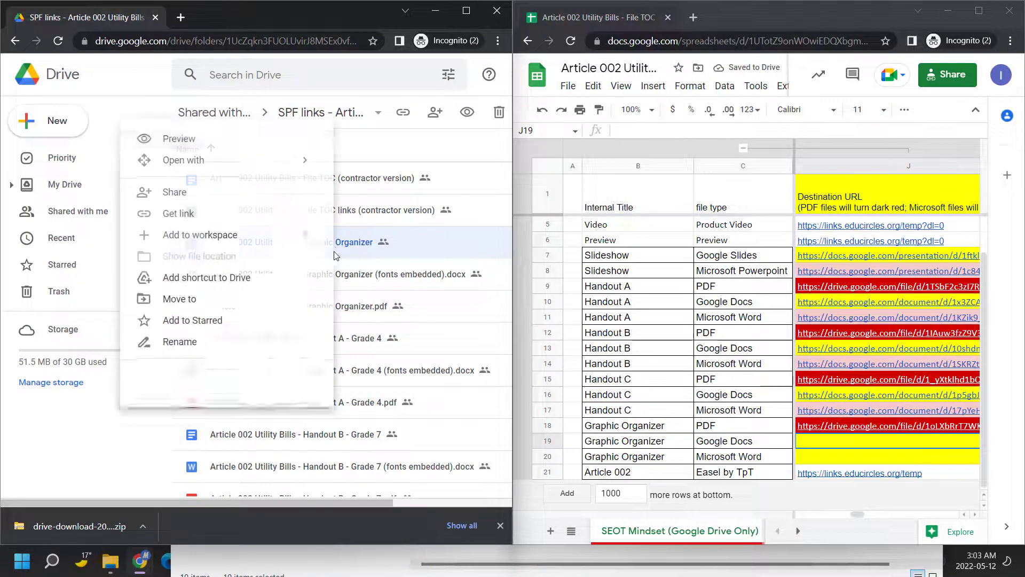
click(205, 216)
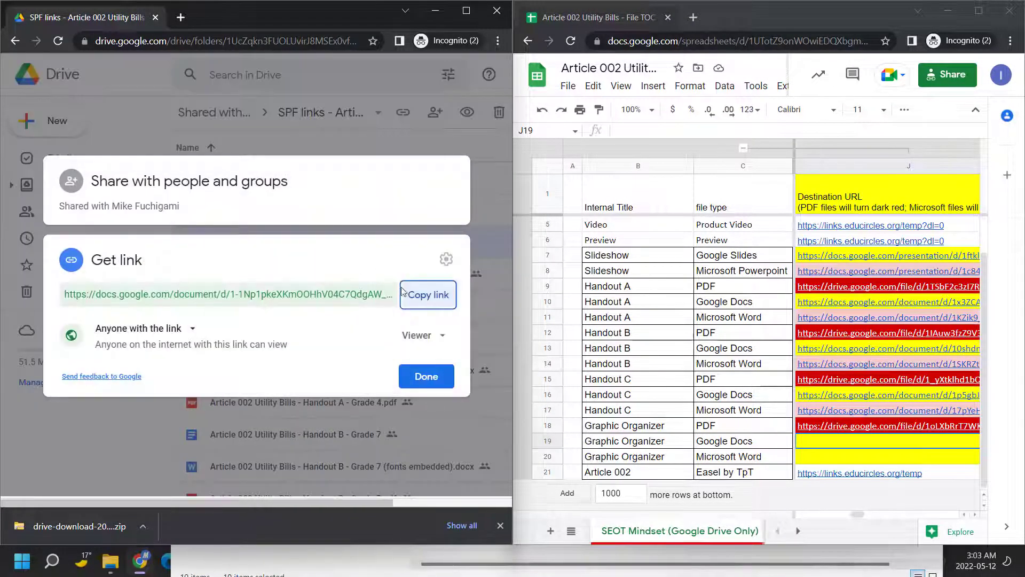
click(427, 307)
click(862, 448)
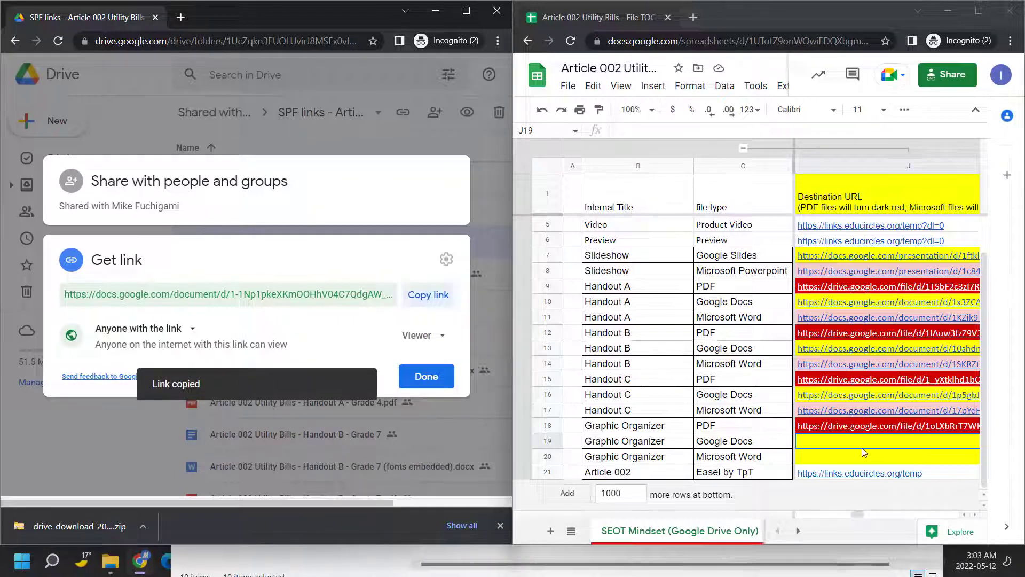
key(ctrl+v)
key(Return)
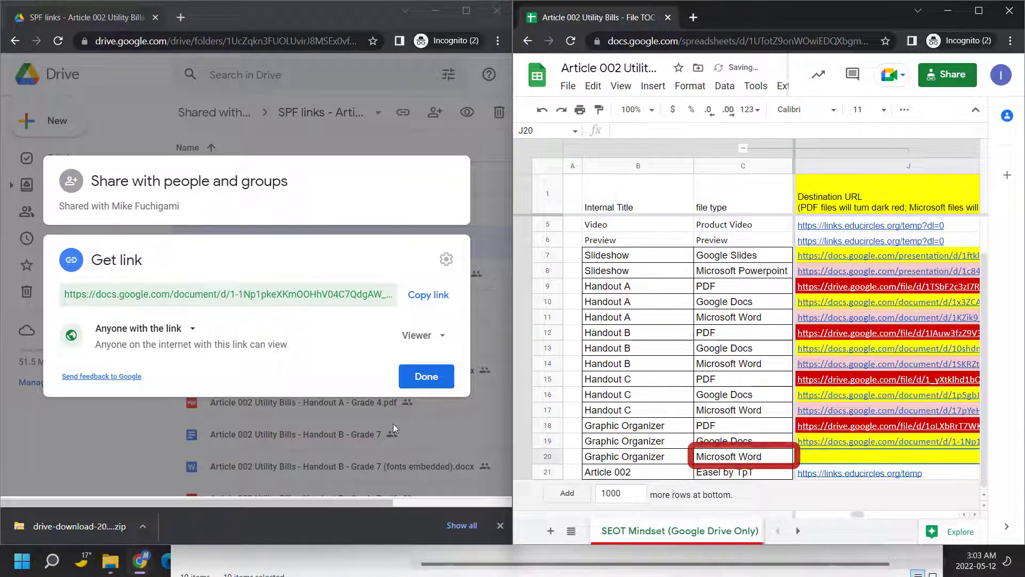
Paste the Graphic Organizer Word file's share link into J20 and maximize the spreadsheet
click(409, 422)
click(364, 282)
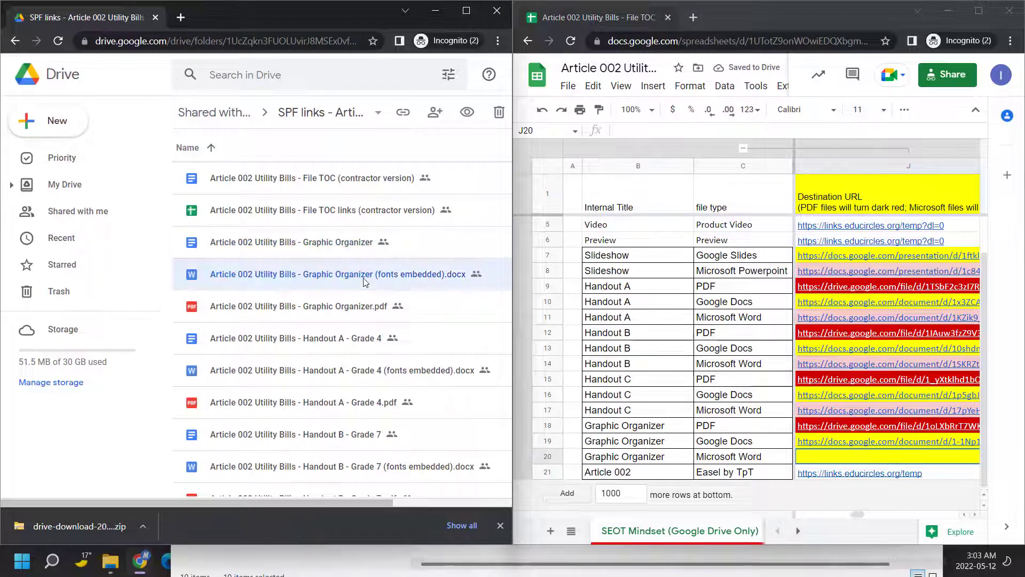
right_click(365, 282)
click(243, 216)
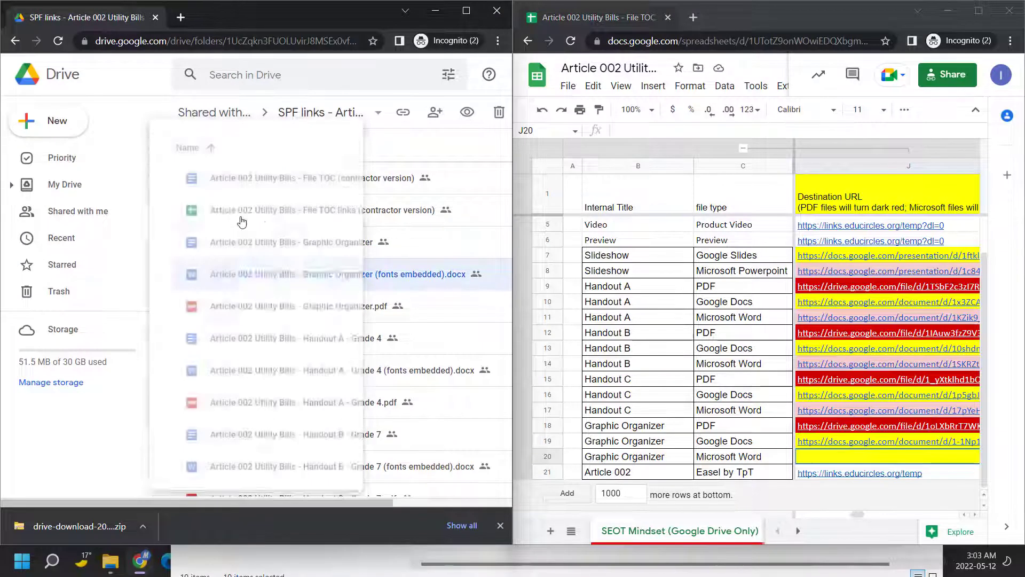
click(427, 295)
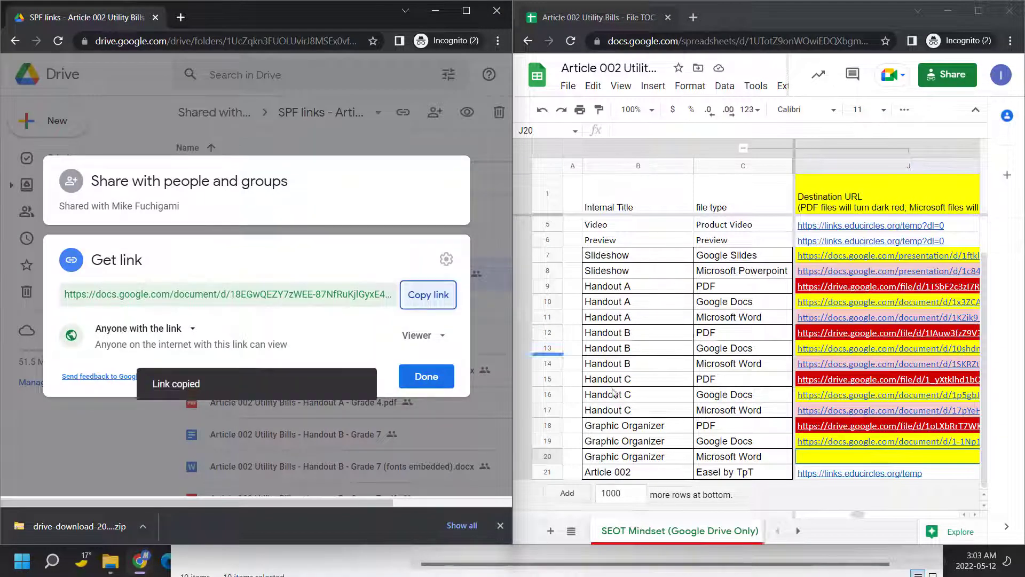
click(824, 463)
key(ctrl+v)
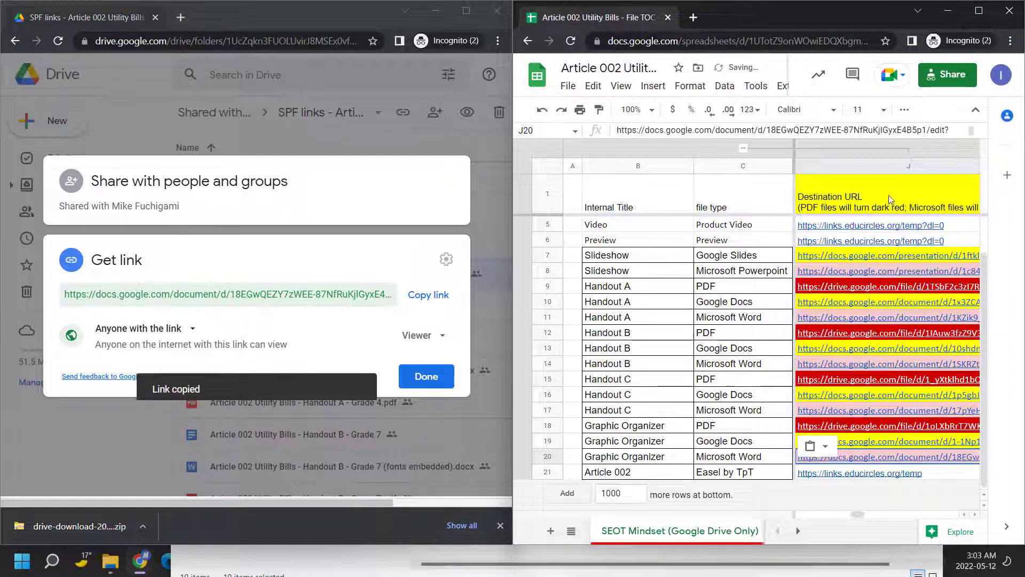
click(978, 10)
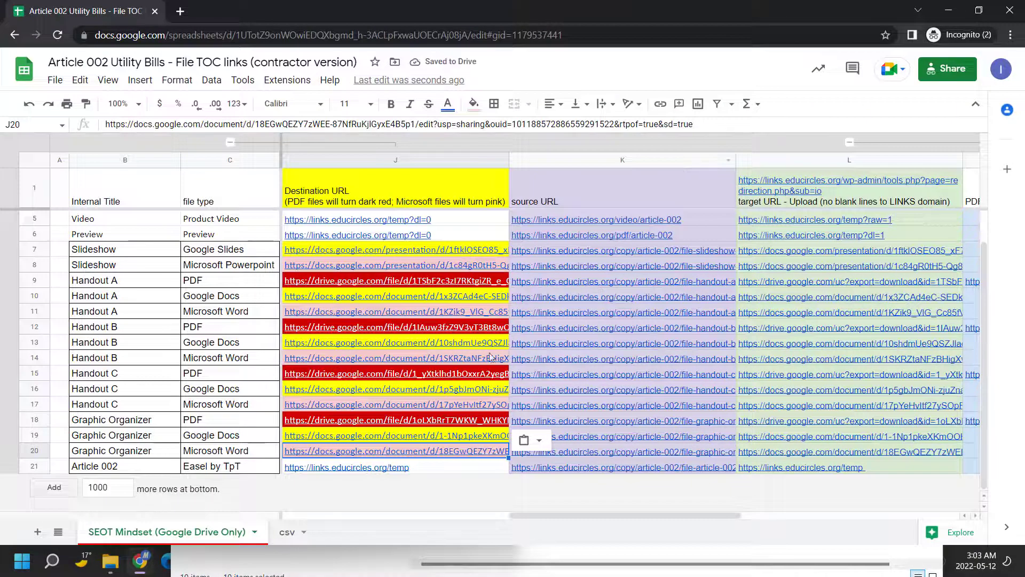
scroll(490, 361, up, 1)
scroll(490, 361, up, 1)
scroll(439, 298, down, 1)
mouse_move(439, 468)
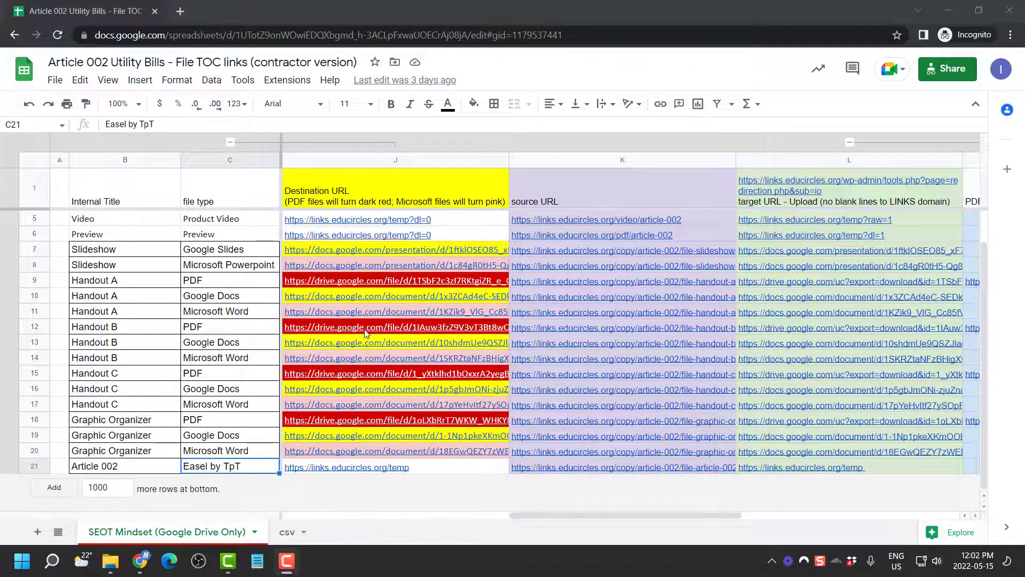
mouse_move(366, 334)
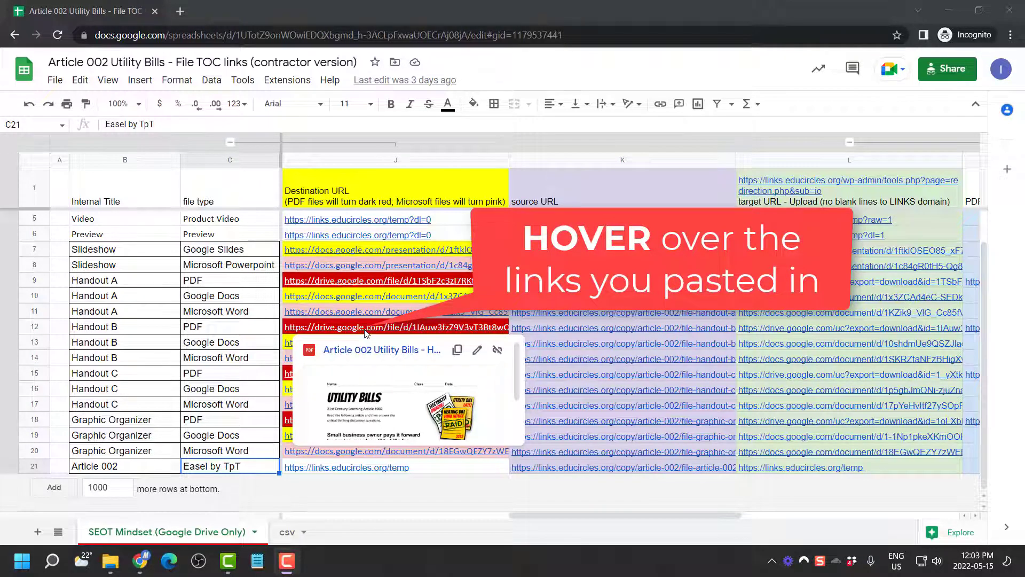
mouse_move(374, 239)
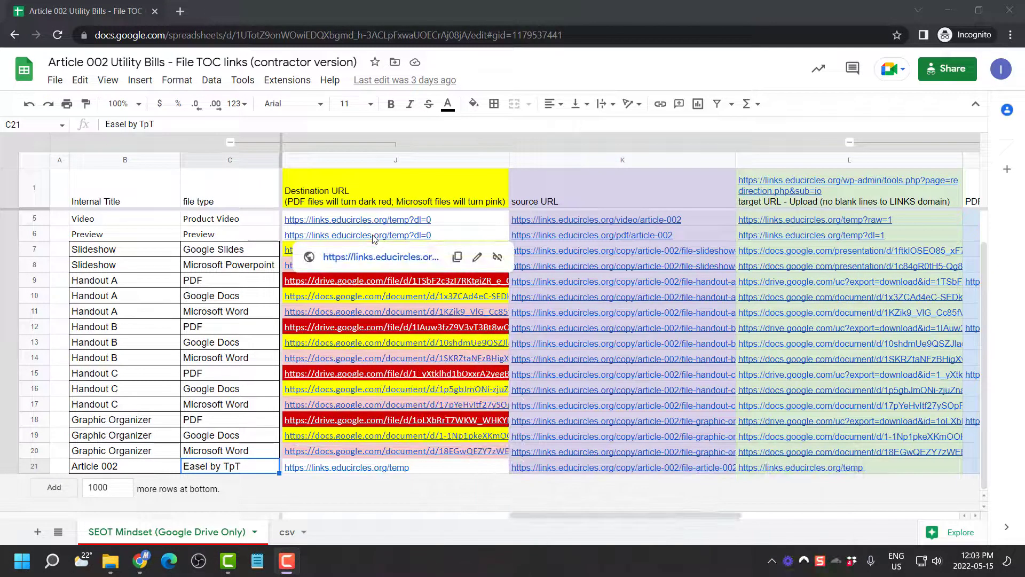
mouse_move(368, 222)
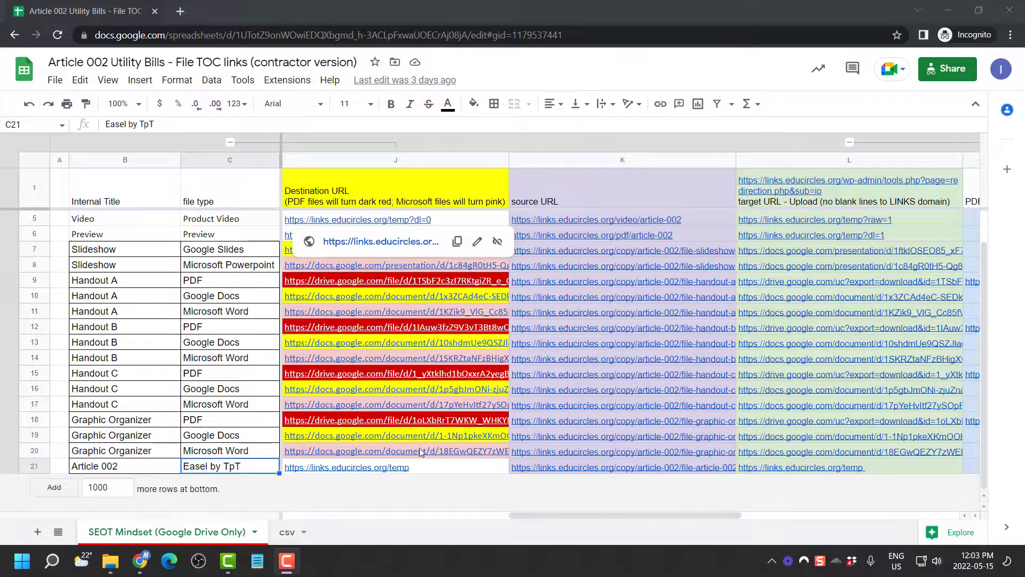
mouse_move(406, 470)
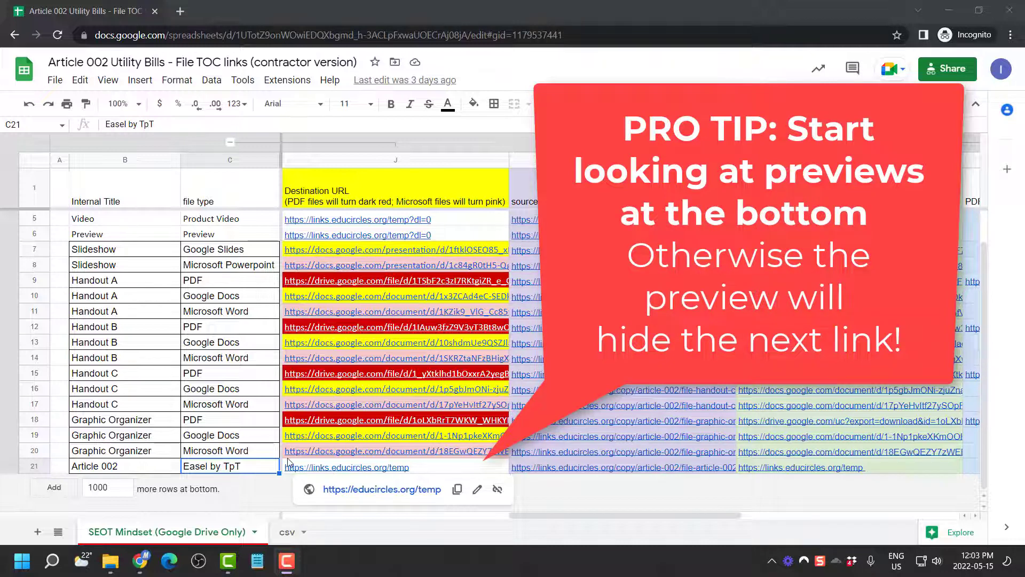
Review the Graphic Organizer and Handout C Word rows and their filled Destination URLs
click(256, 455)
mouse_move(319, 455)
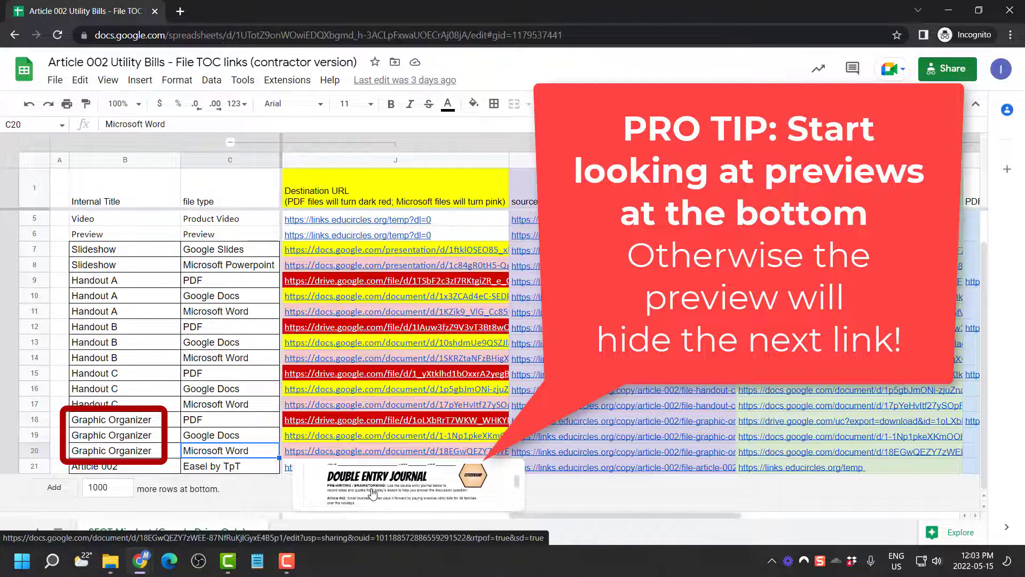
mouse_move(367, 439)
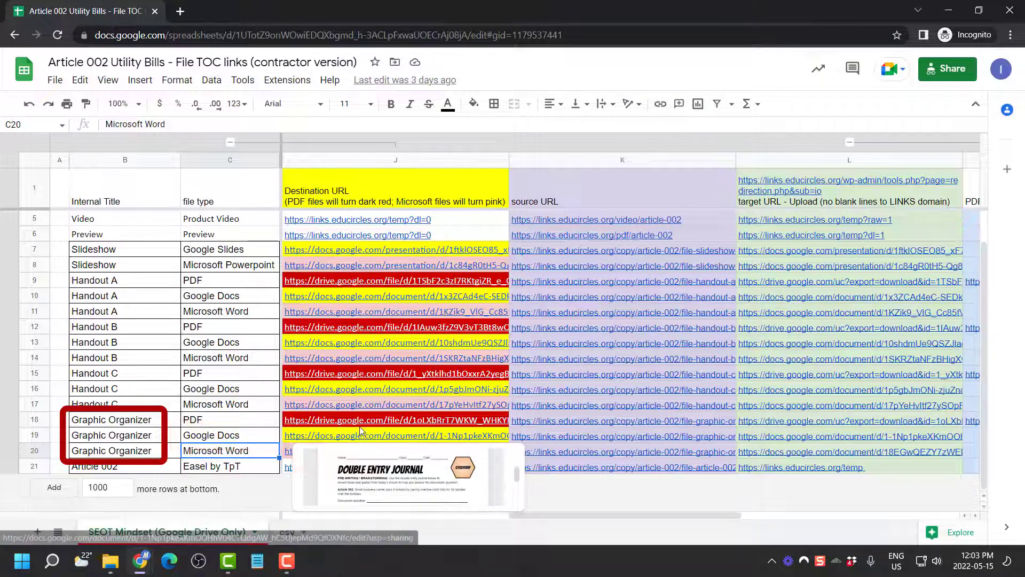
mouse_move(362, 422)
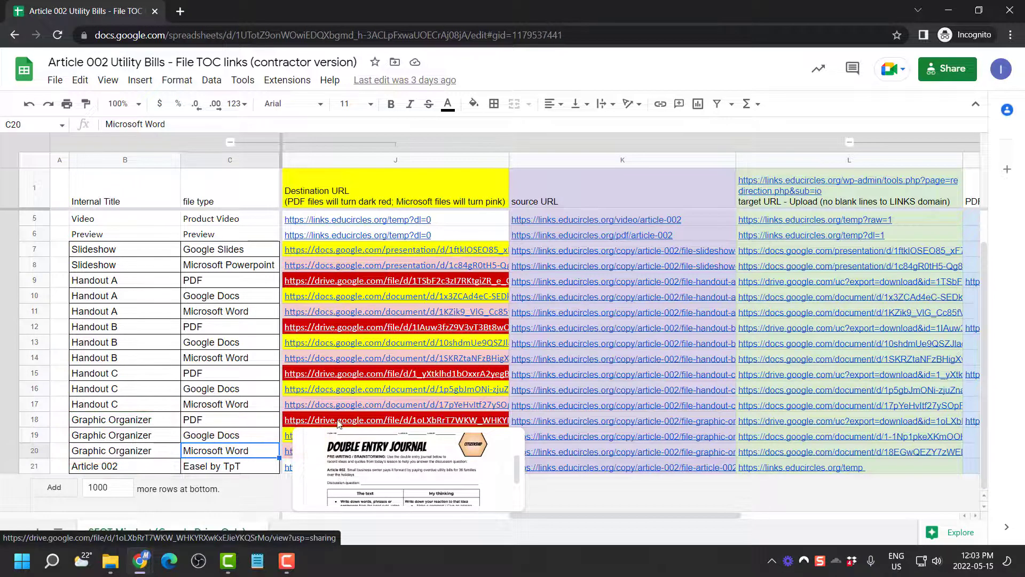
mouse_move(333, 406)
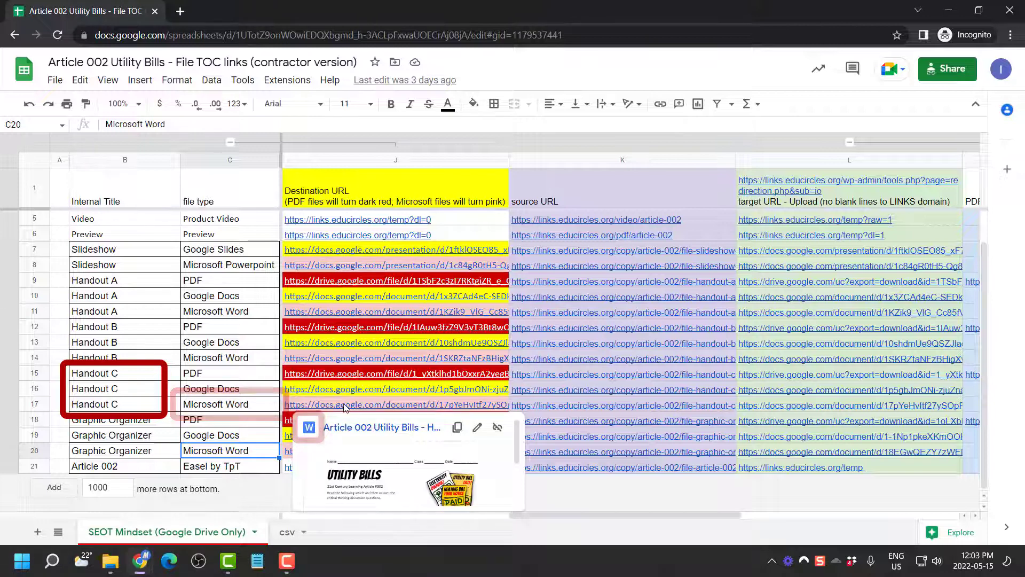
click(249, 404)
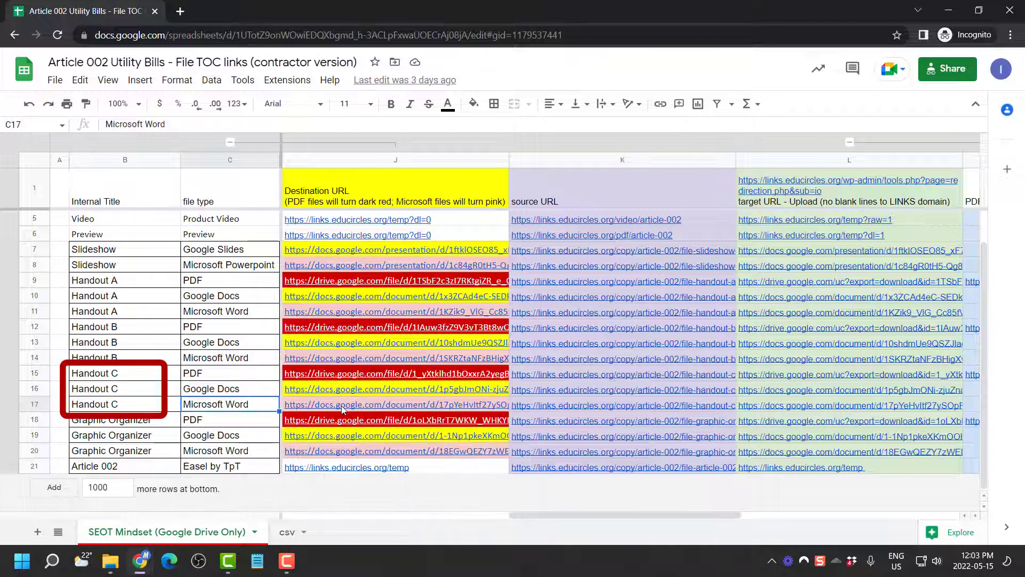
mouse_move(344, 390)
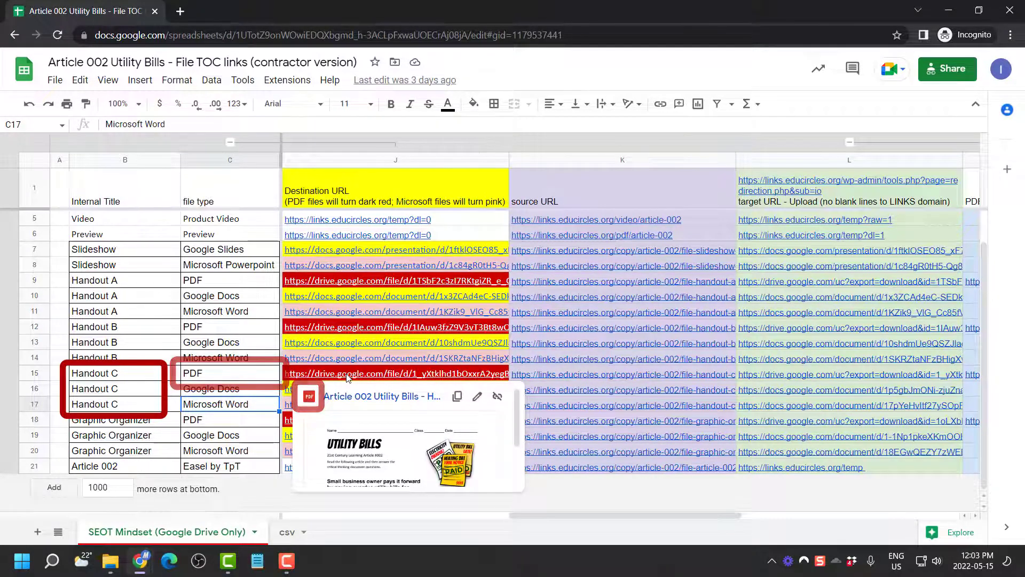
mouse_move(322, 363)
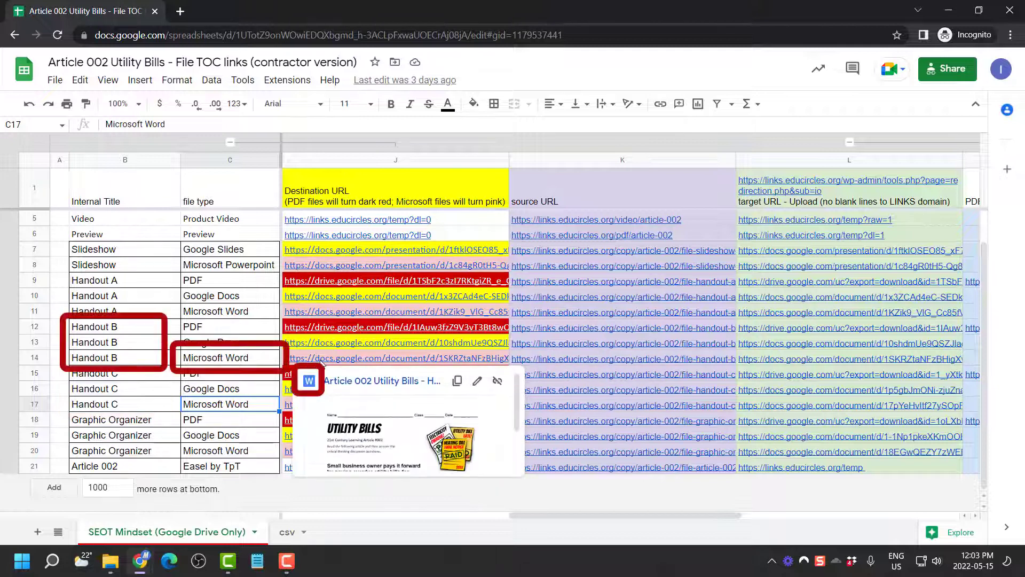
mouse_move(322, 343)
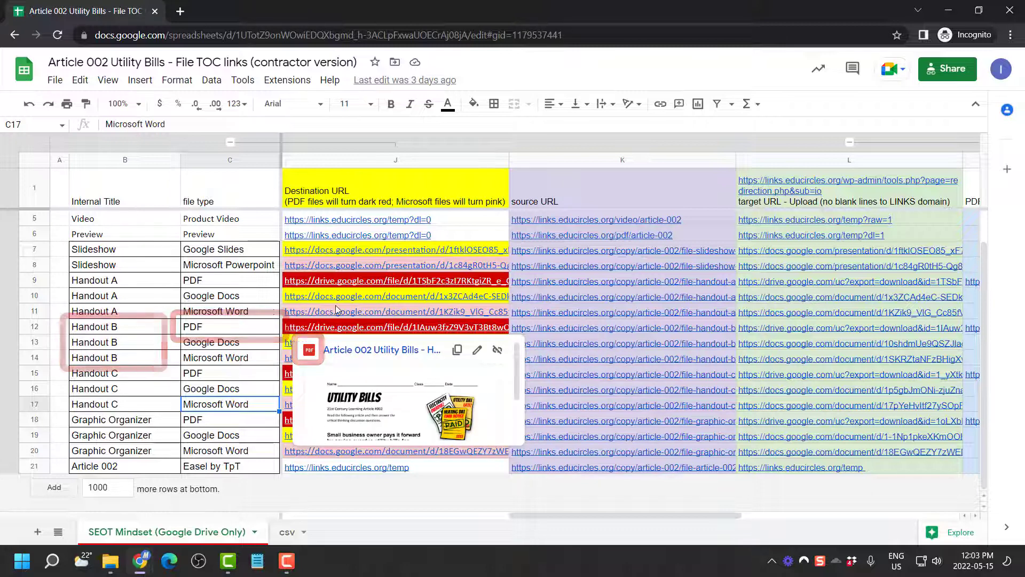
mouse_move(340, 297)
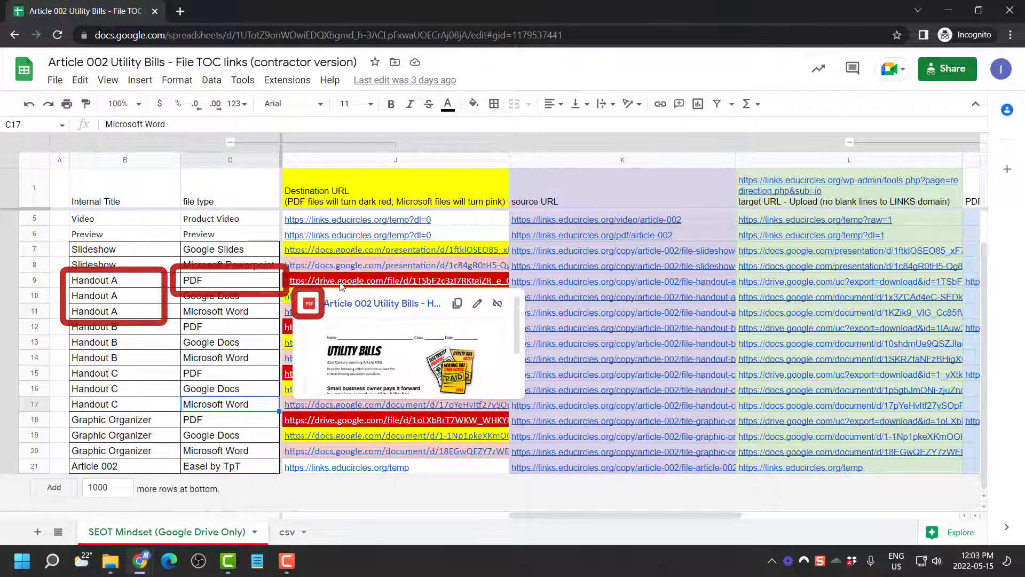
mouse_move(352, 266)
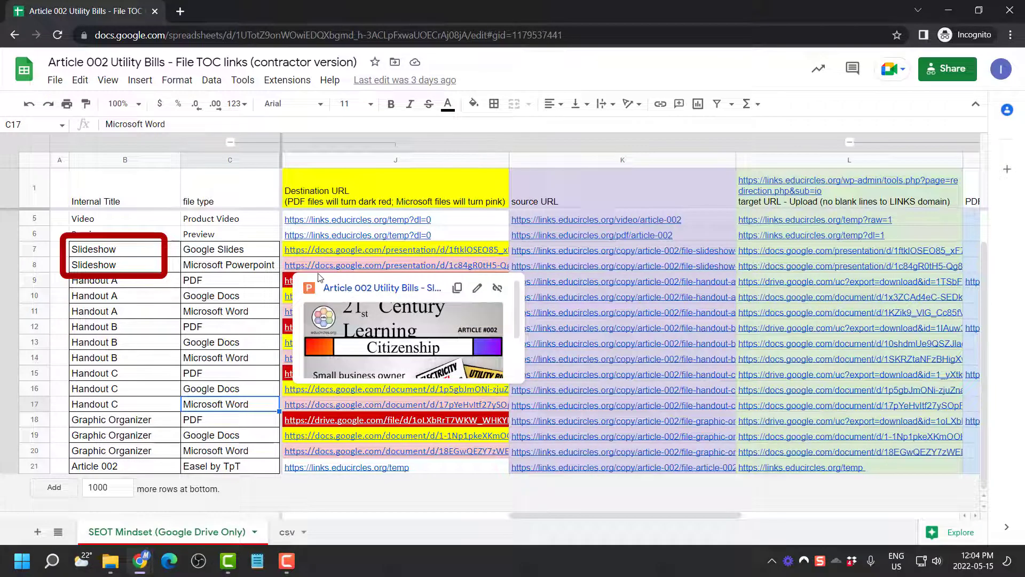
mouse_move(318, 255)
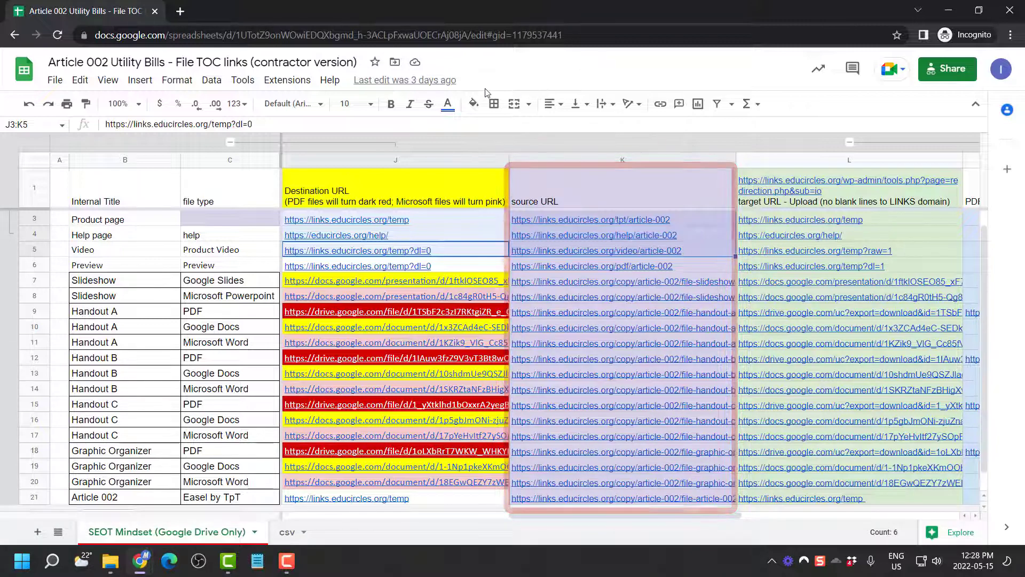
Open the spreadsheet's SPF links folder in a new tab and select File TOC (contractor version)
click(394, 62)
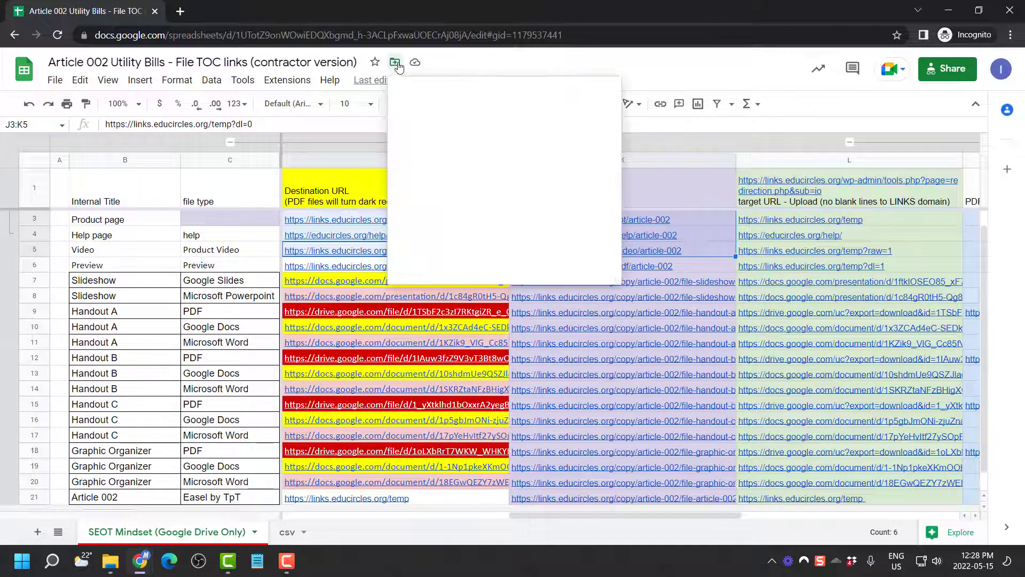
click(517, 93)
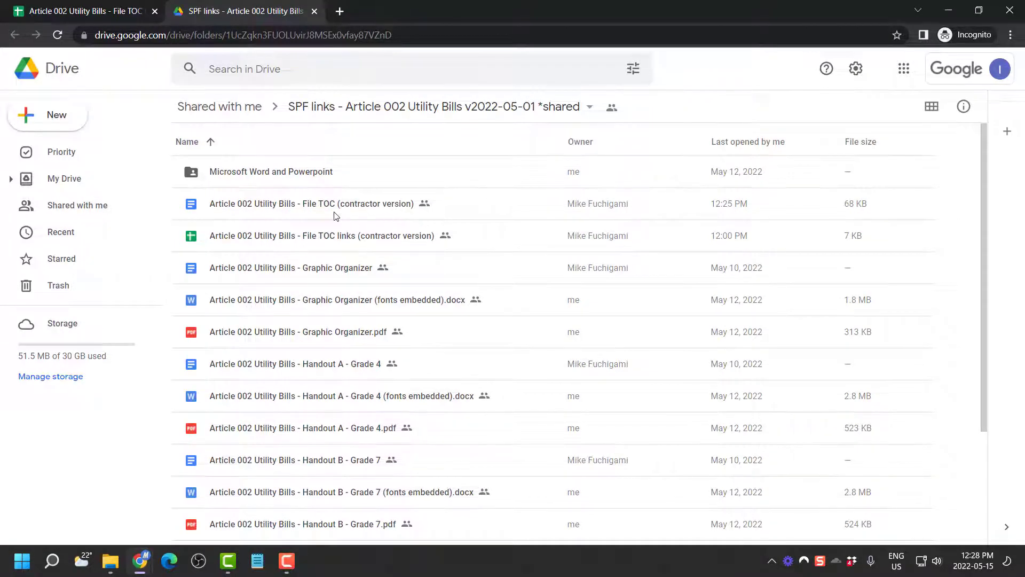
click(198, 216)
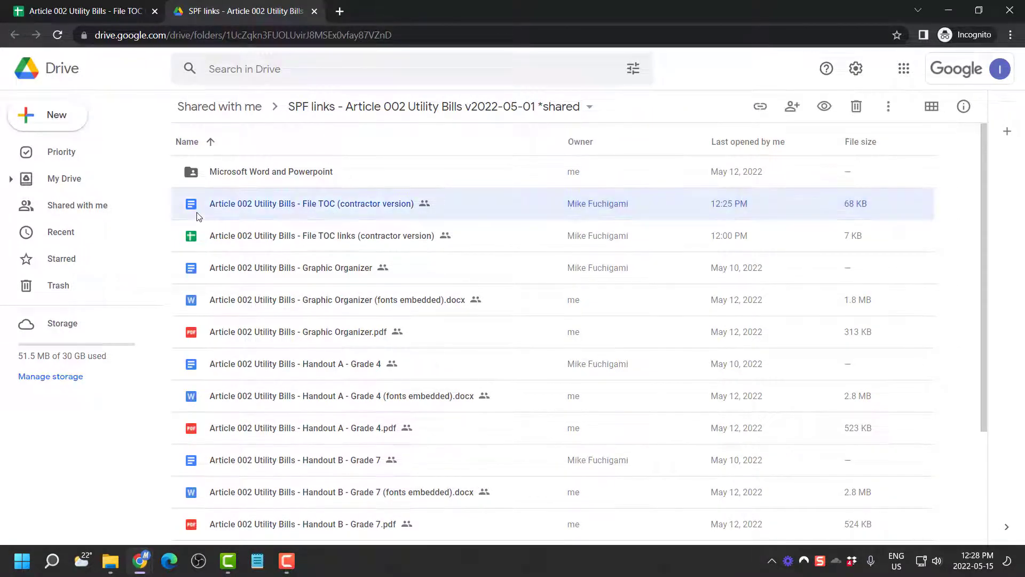
Open File TOC (contractor version), check its one-click copy table, and detach it into its own window
double_click(394, 208)
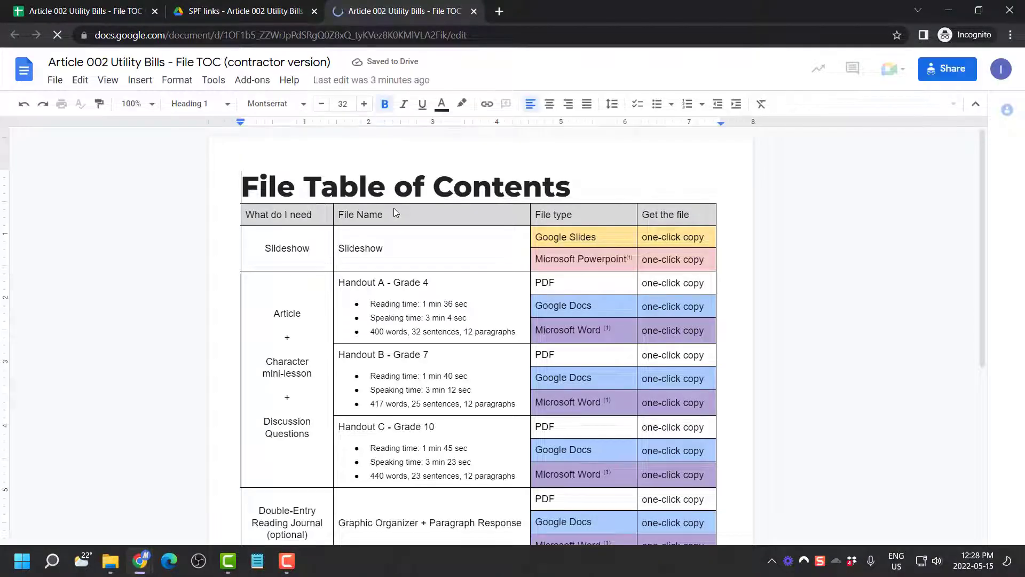
scroll(395, 212, down, 4)
scroll(396, 211, up, 6)
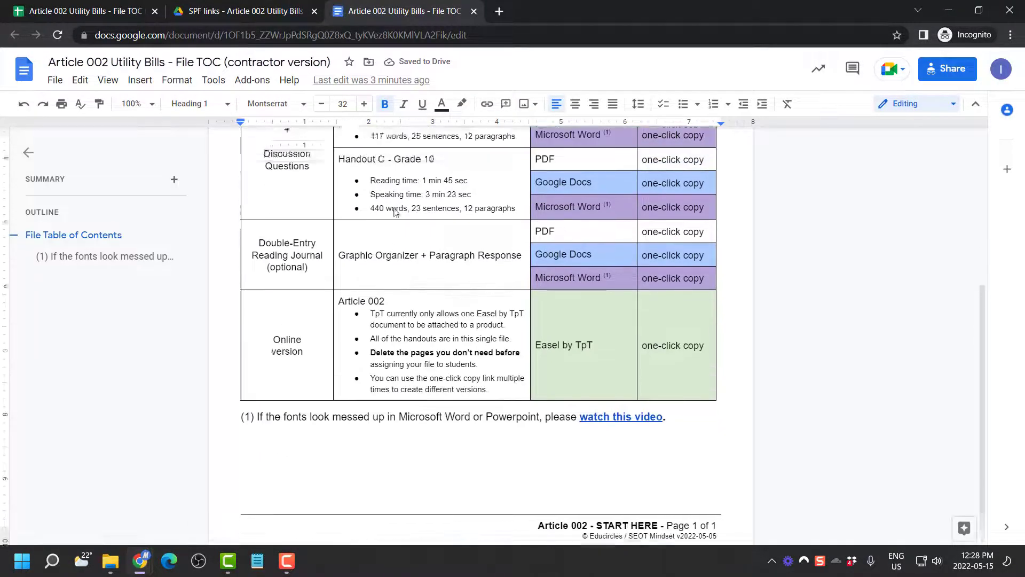
triple_click(700, 237)
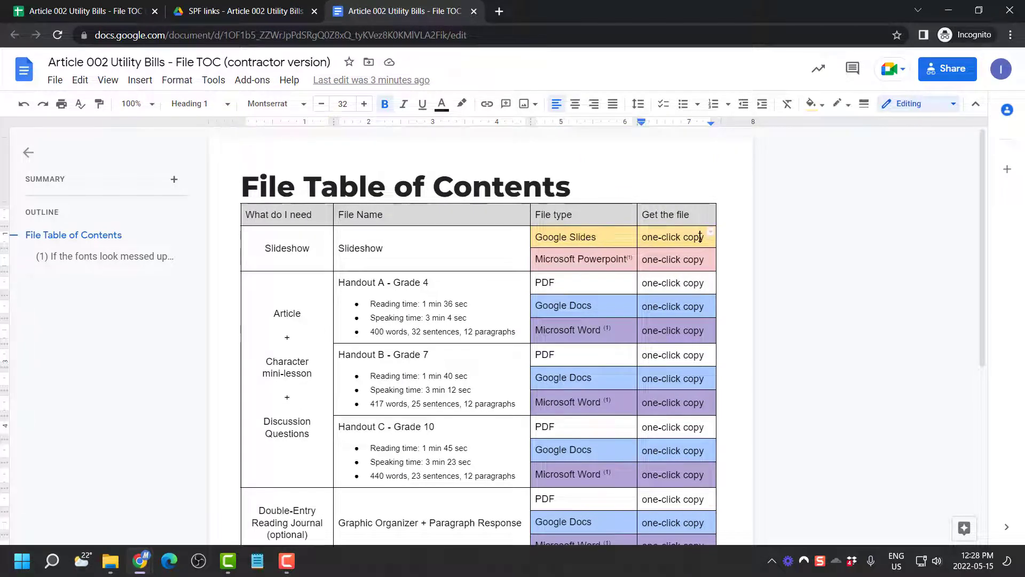
click(697, 262)
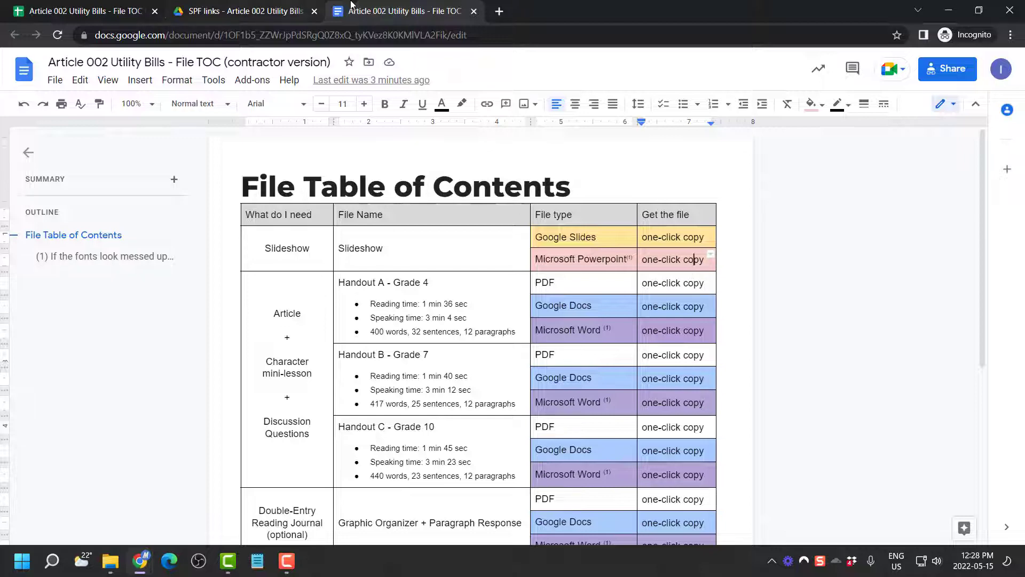
drag(391, 11, 15, 148)
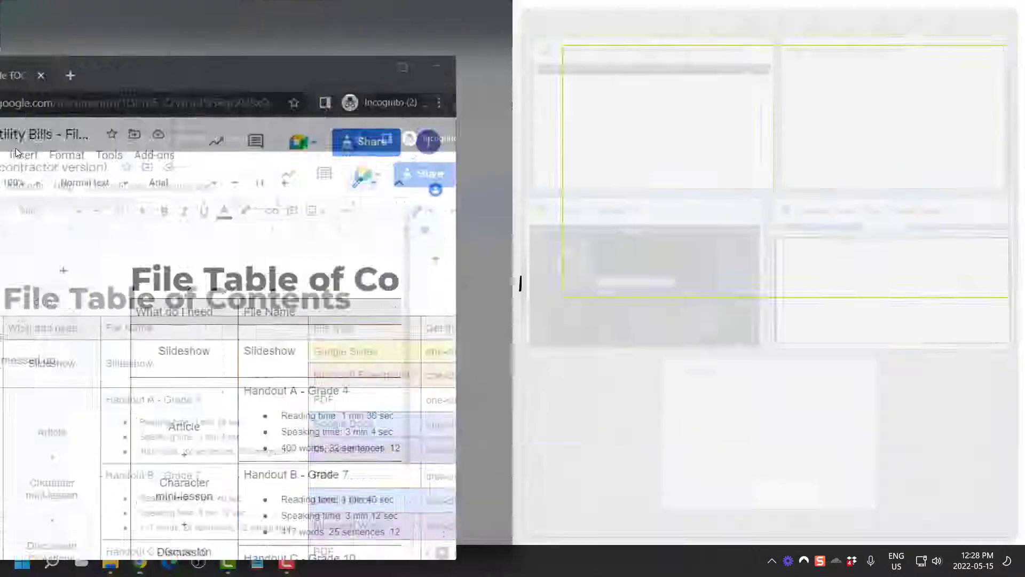
Place the document beside the Links spreadsheet, hide the outline, and zoom to Fit
click(590, 133)
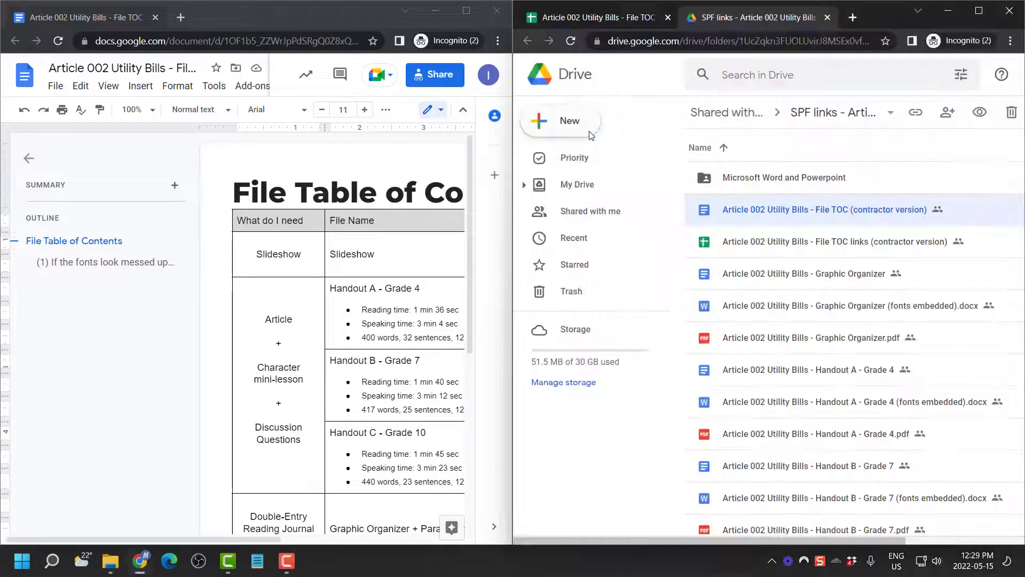
click(597, 21)
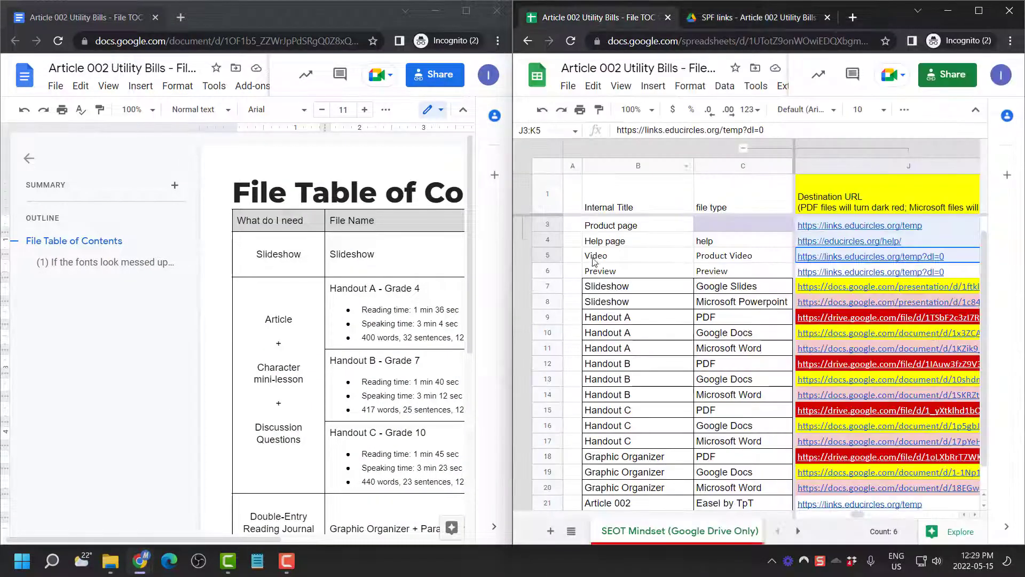
click(29, 158)
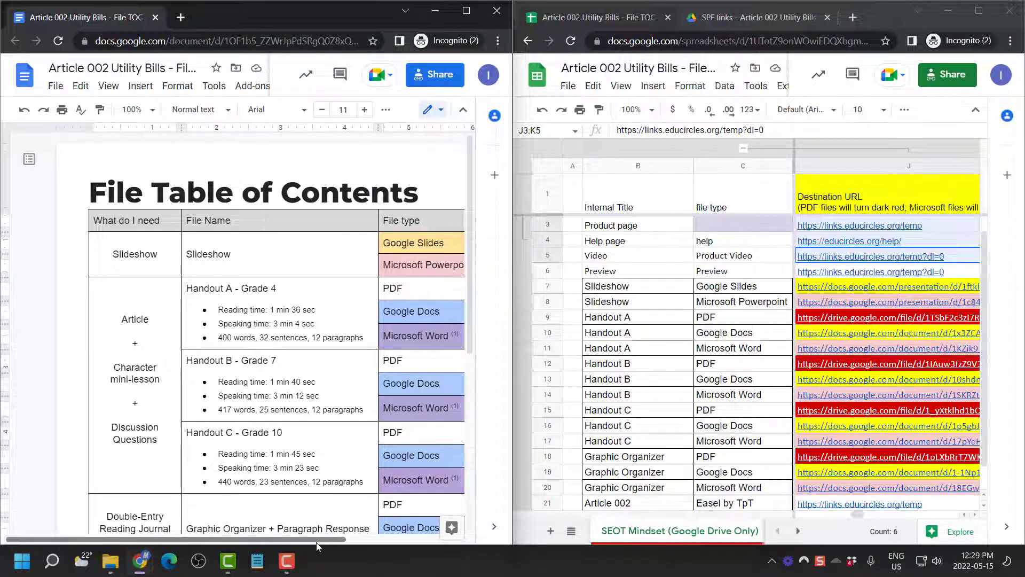
drag(315, 539, 391, 549)
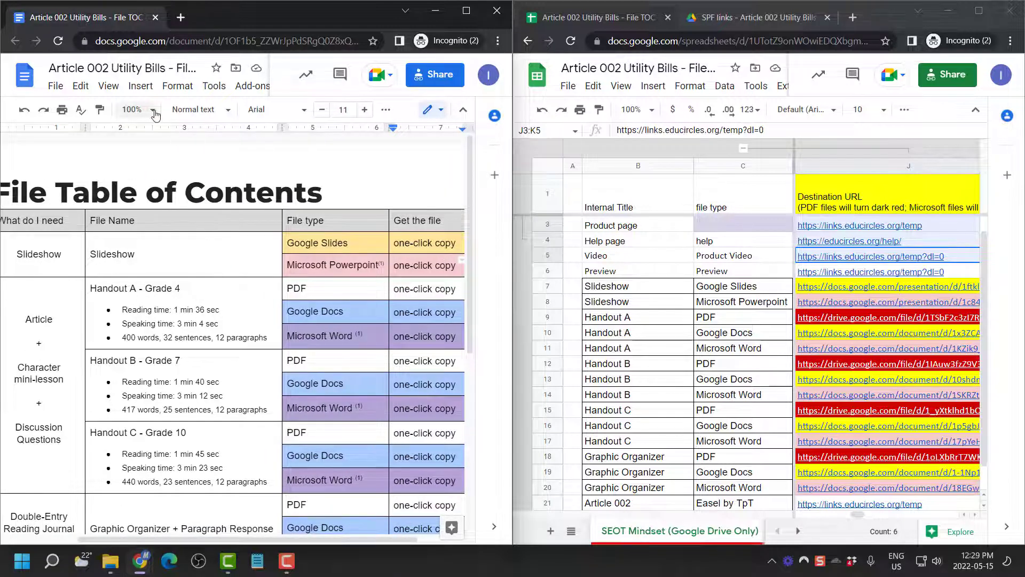
click(137, 110)
click(142, 133)
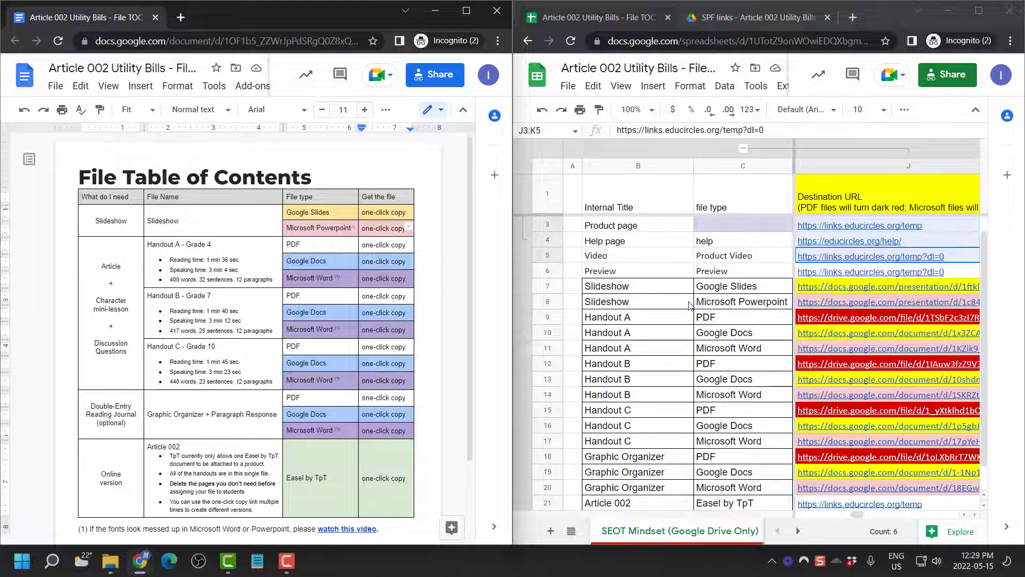
Select row 7's Google Slides entry in the spreadsheet and maximize the Sheets window
click(742, 291)
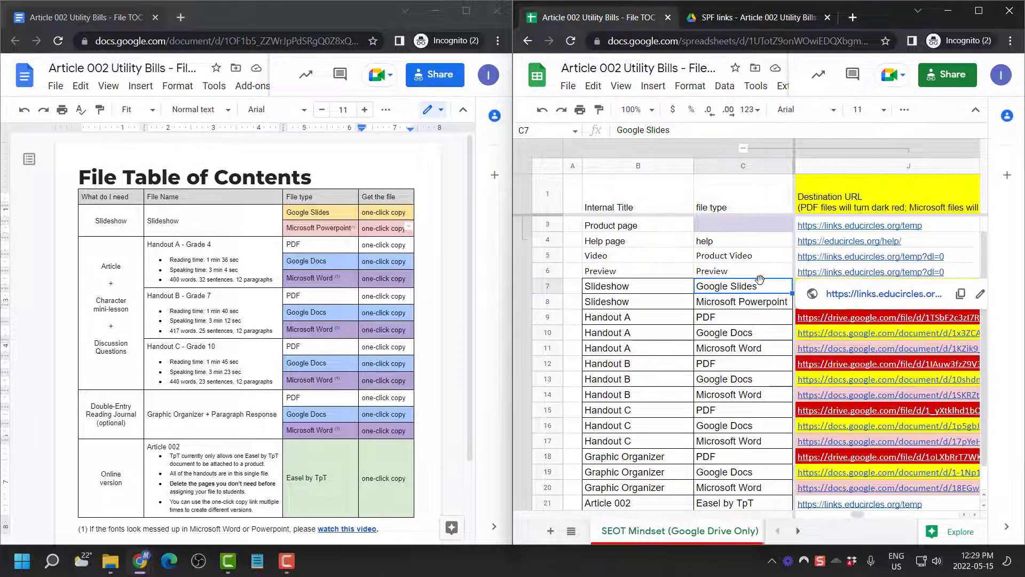
key(Right)
key(Right)
key(Right)
key(Right)
key(Right)
key(Right)
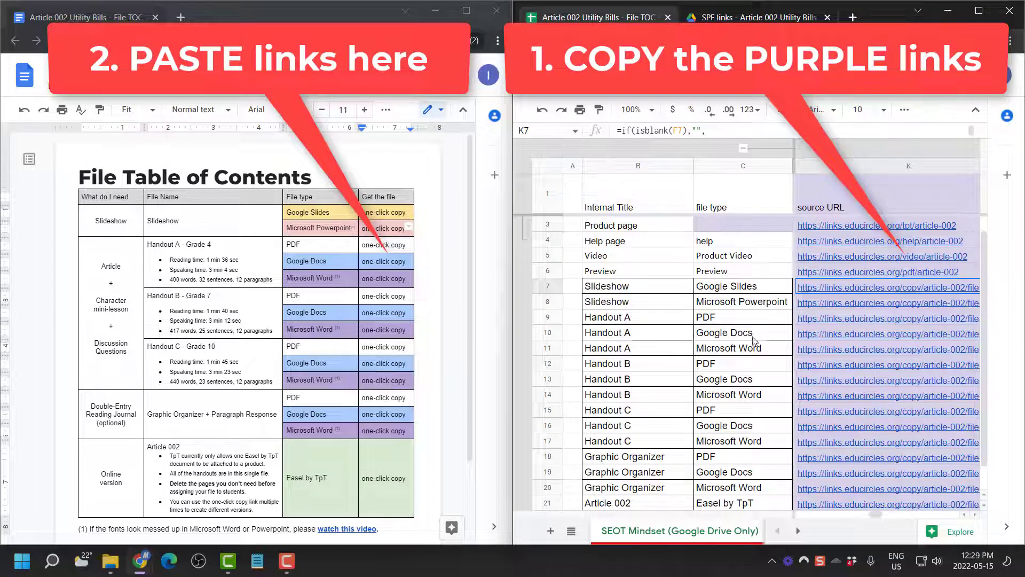
mouse_move(882, 361)
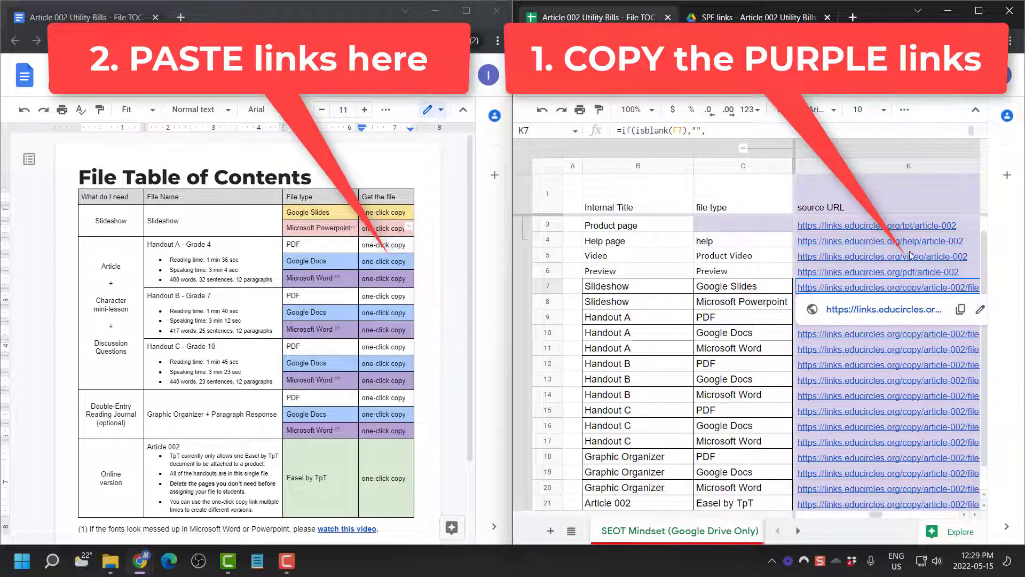
mouse_move(914, 237)
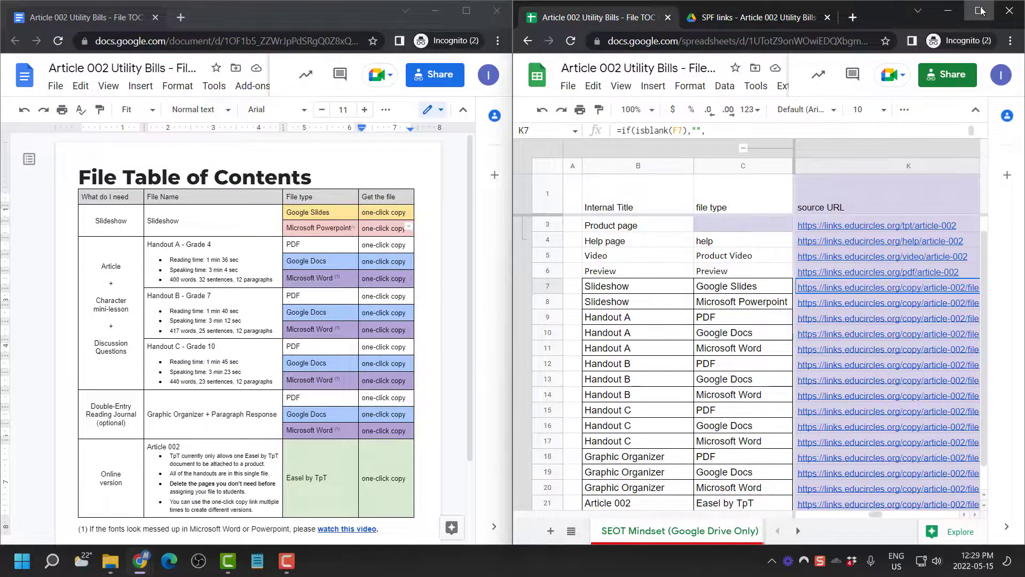
click(981, 12)
Inspect the Destination (J), target (L) and source (K) URL columns, then snap Sheets to the right half
click(359, 348)
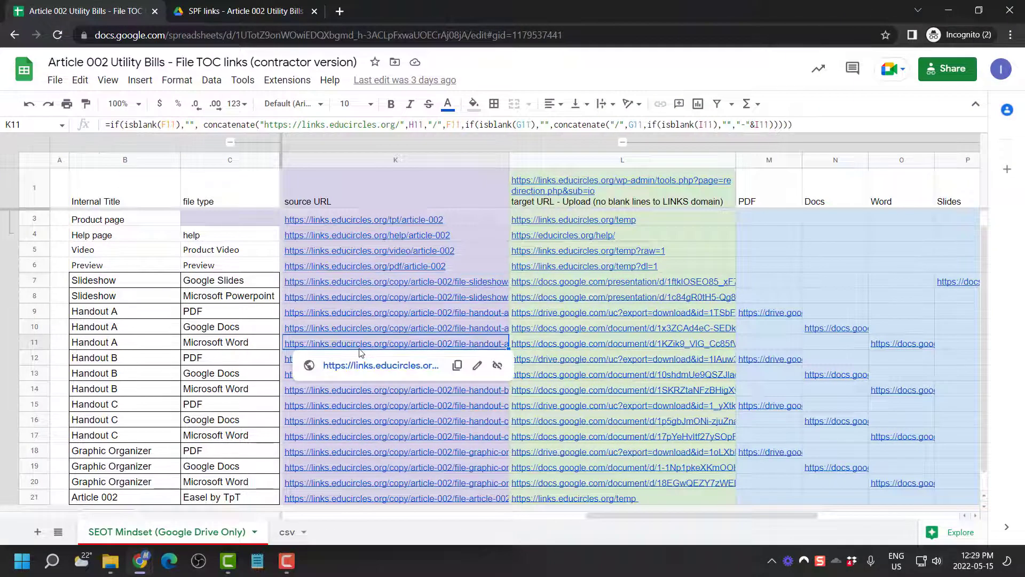
key(Left)
click(398, 281)
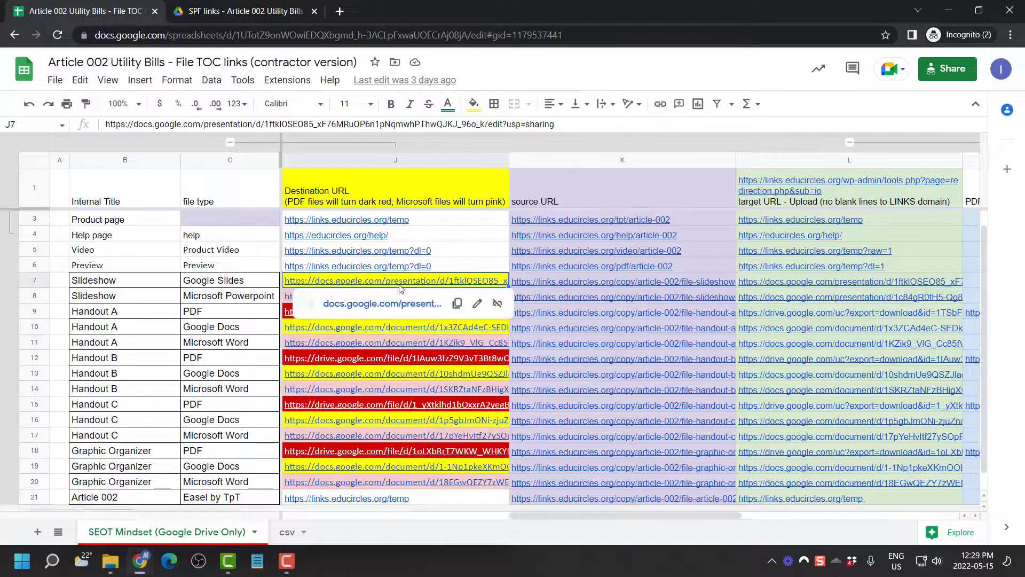
click(402, 155)
click(803, 163)
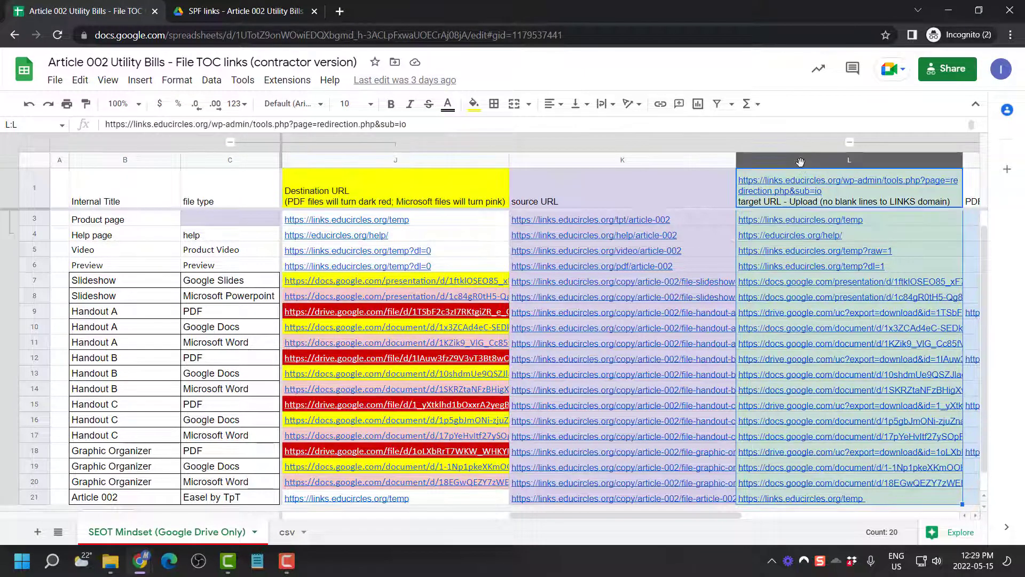
mouse_move(815, 331)
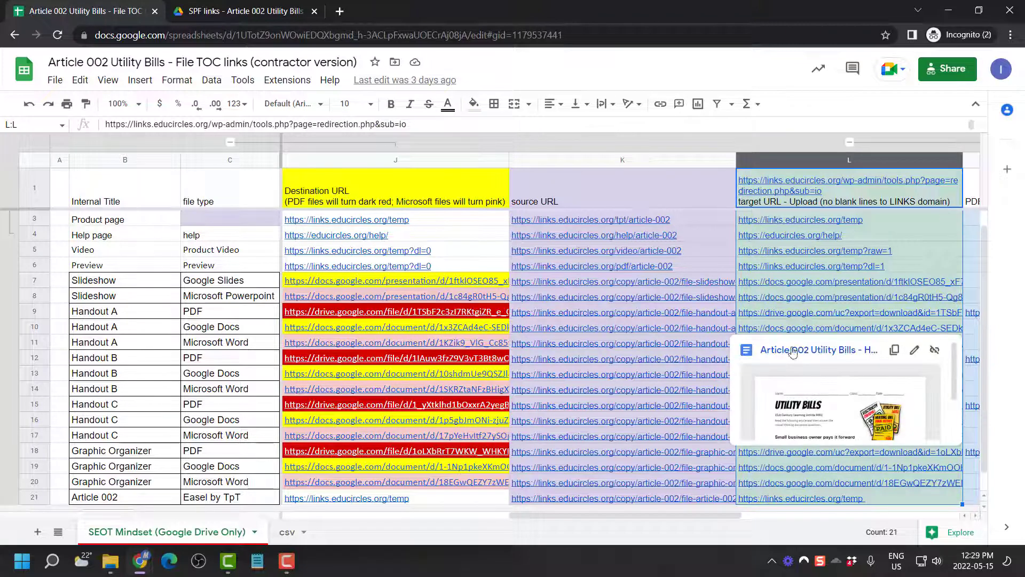
mouse_move(828, 310)
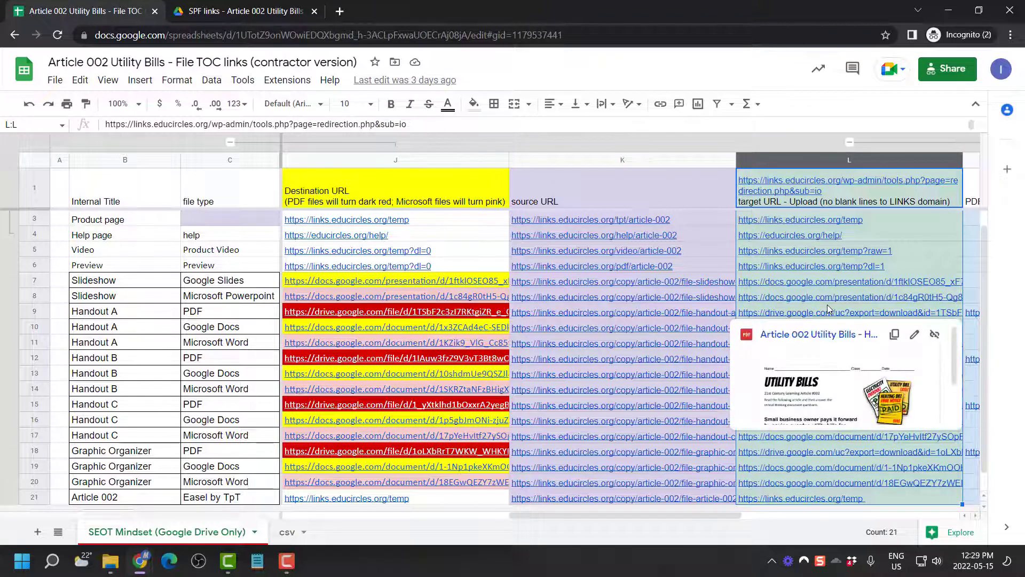
click(840, 252)
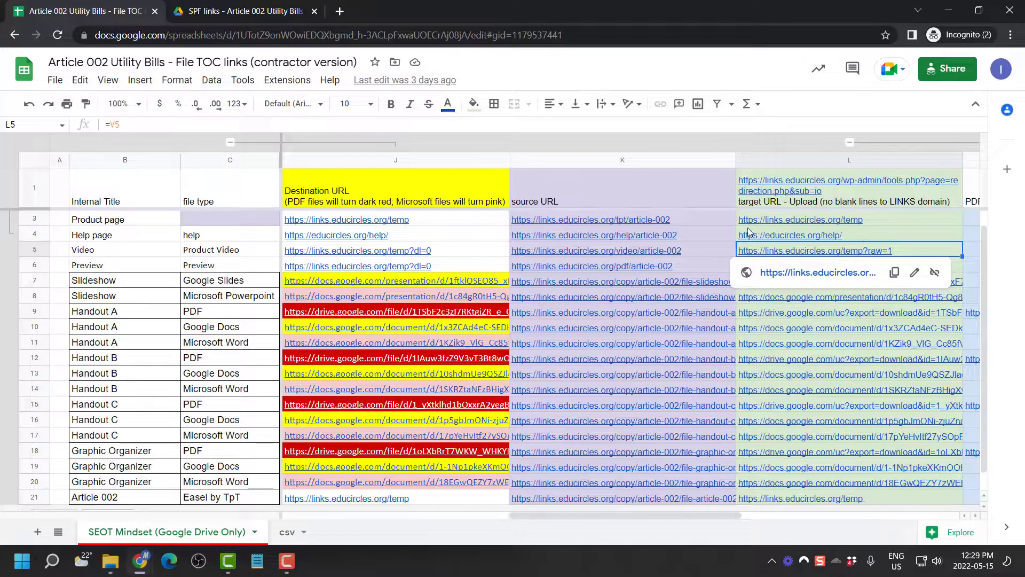
click(698, 200)
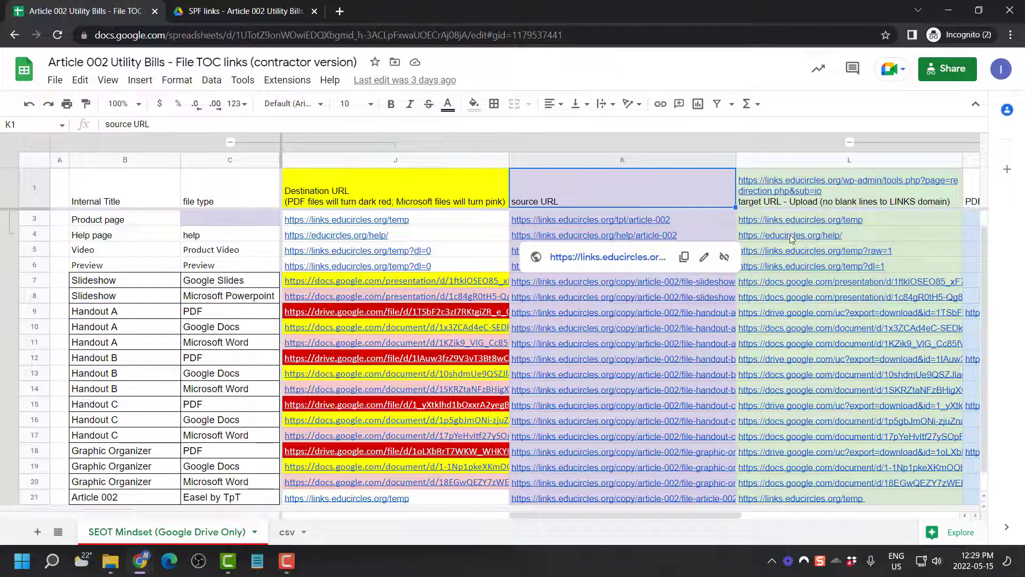
click(662, 162)
drag(667, 13, 1022, 155)
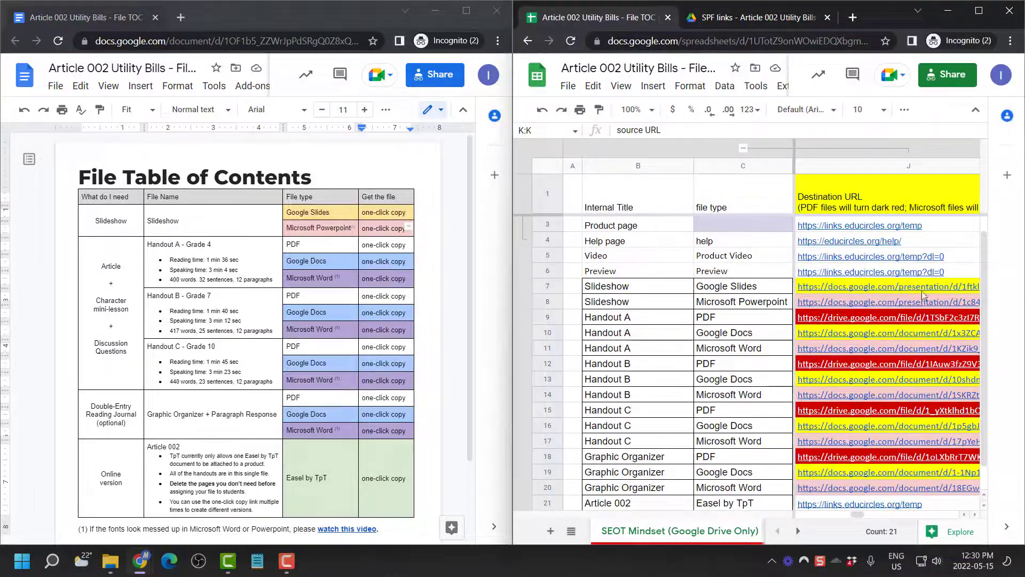
click(919, 257)
key(Right)
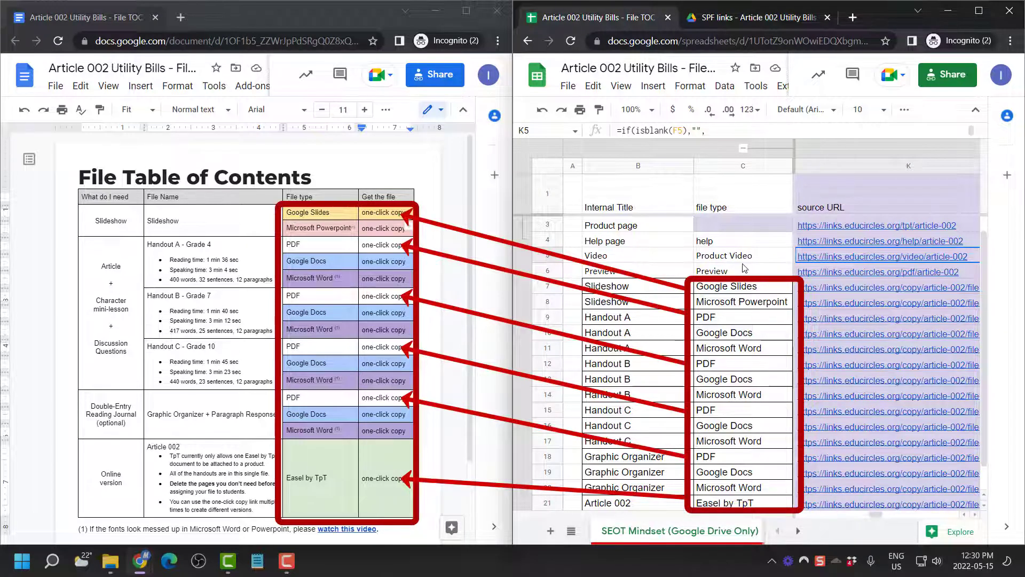
click(673, 288)
scroll(672, 288, down, 2)
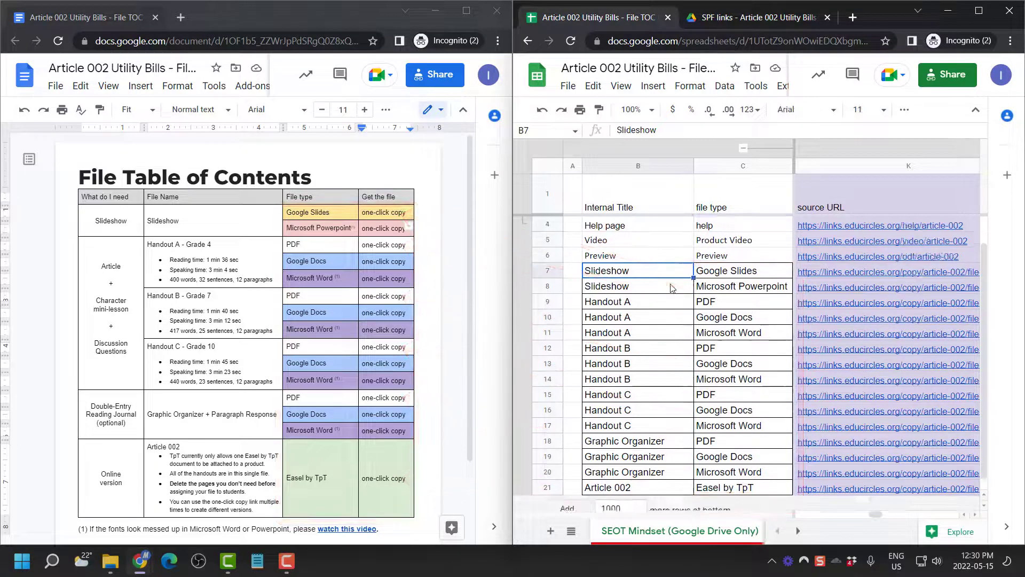
click(672, 289)
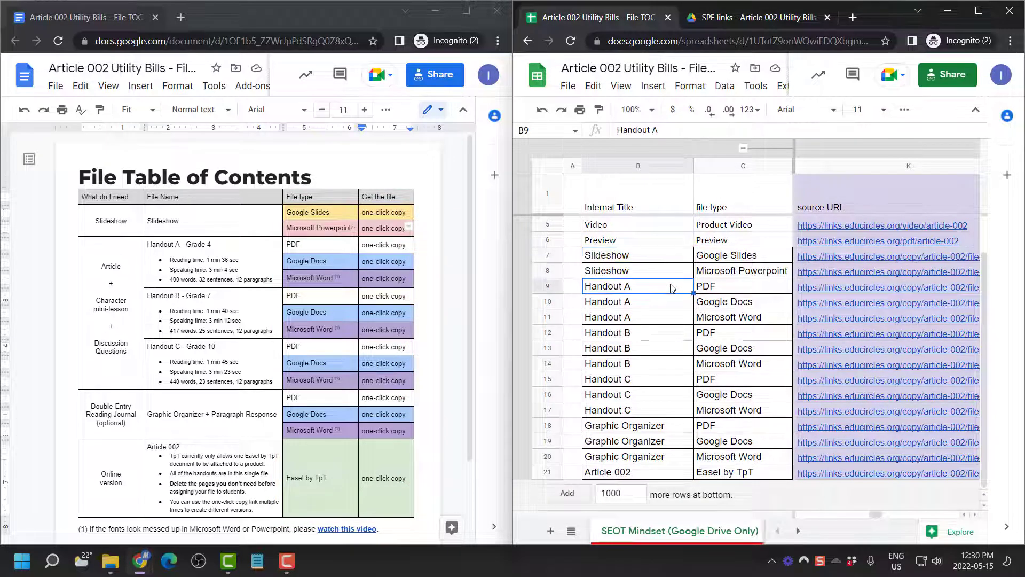
click(737, 269)
click(634, 260)
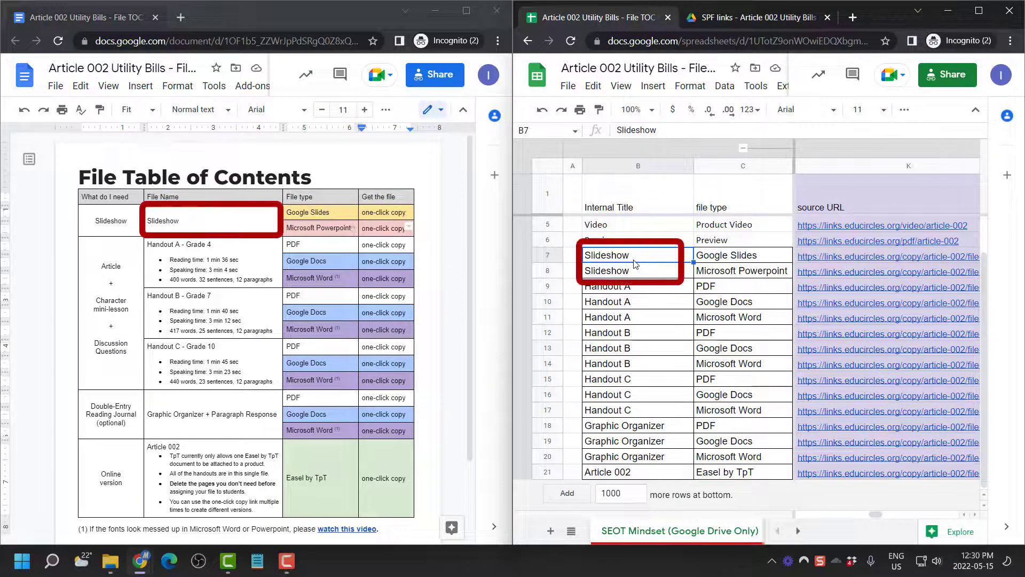
click(301, 221)
click(711, 254)
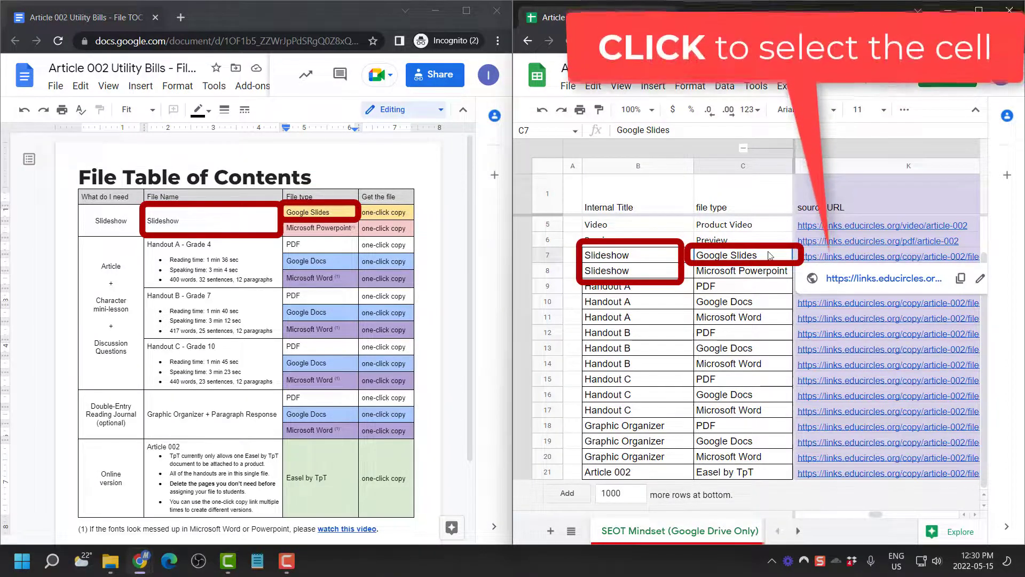
Bold and link the Google Slides row's one-click copy to its K7 source URL
click(850, 256)
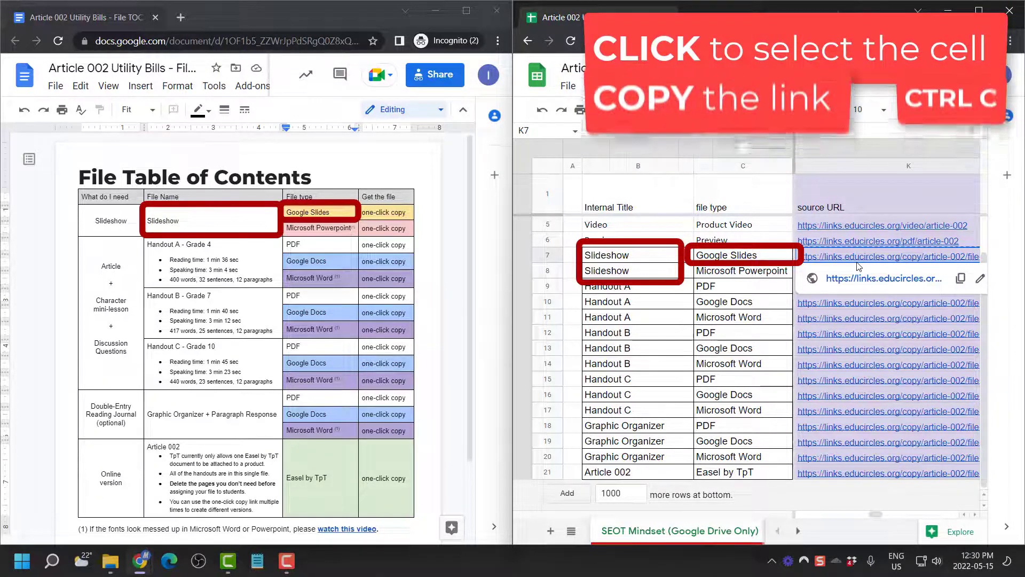
click(390, 213)
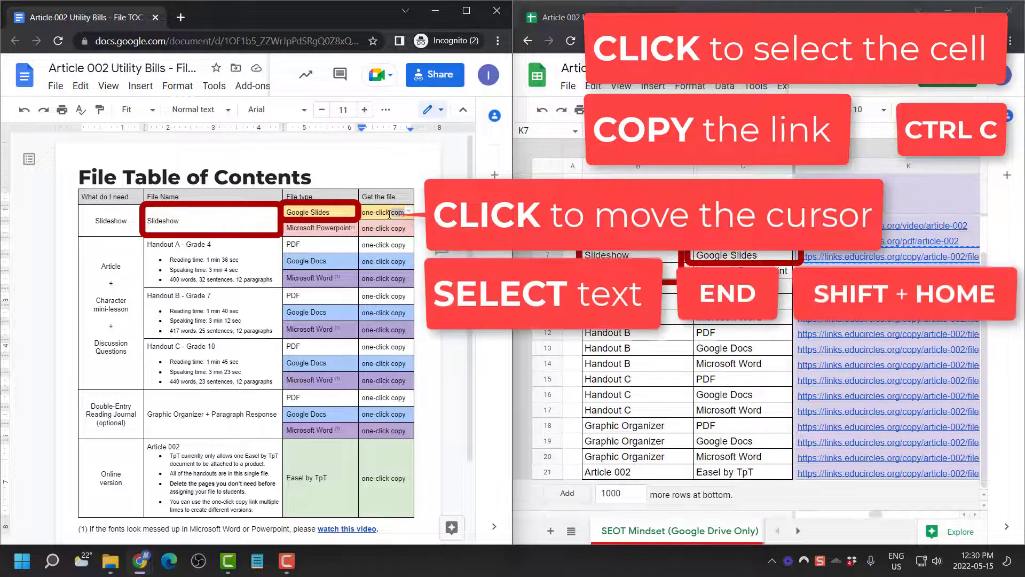
key(End)
key(shift+Home)
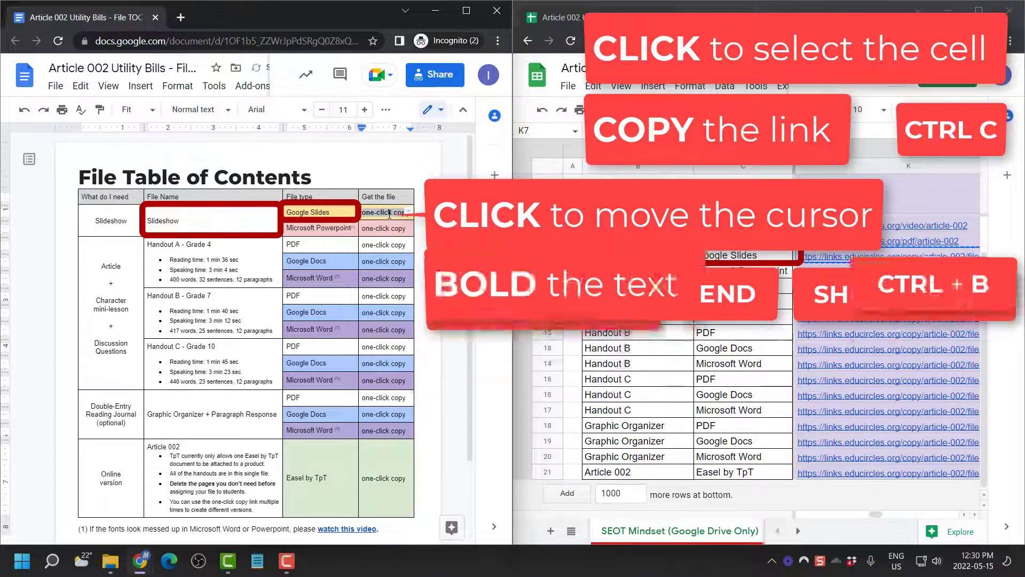
key(ctrl+b)
key(ctrl+k)
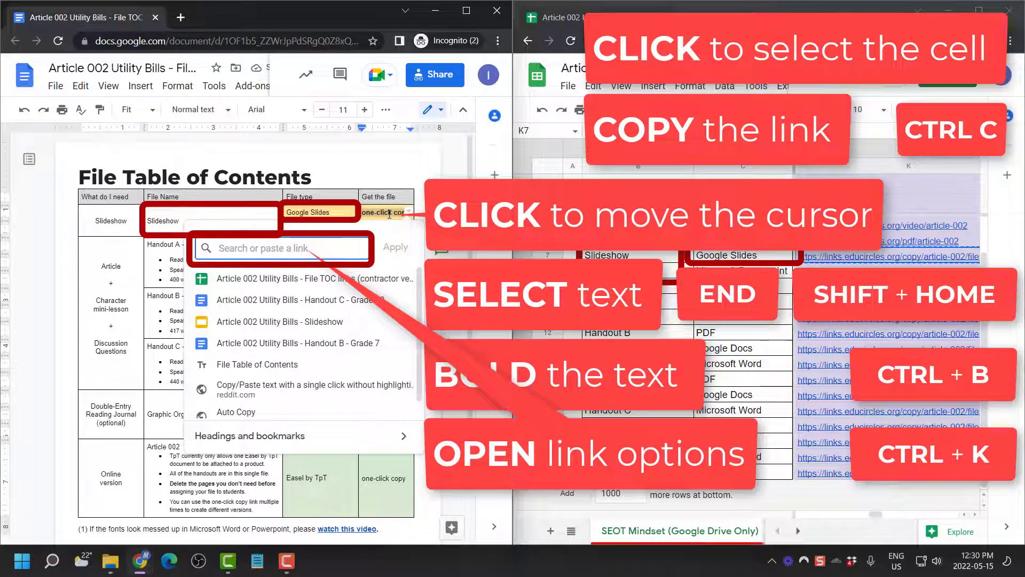
key(ctrl+v)
key(Return)
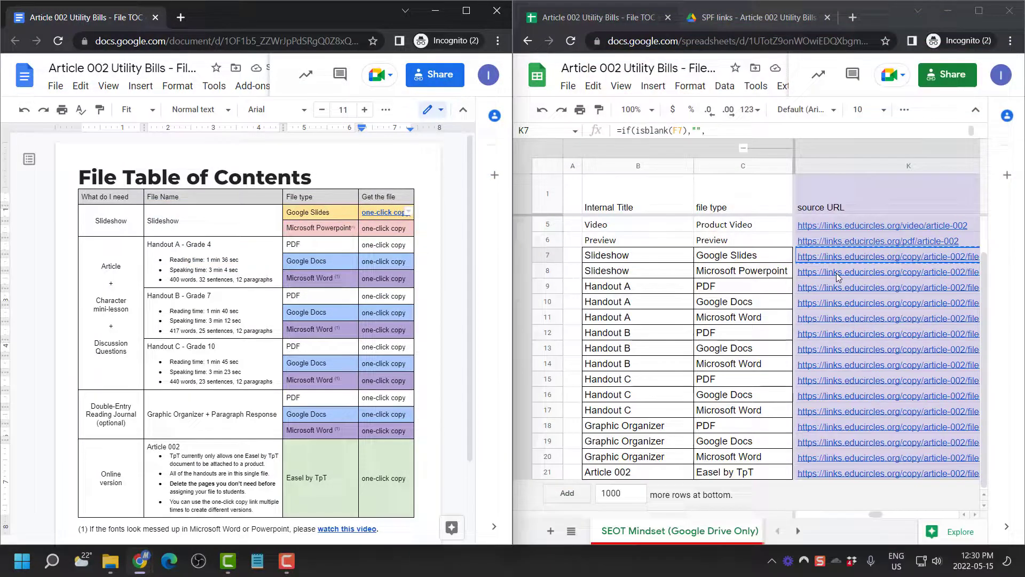
Link the Slideshow Powerpoint one-click copy to its K8 source URL, bolding K7 as done
click(837, 276)
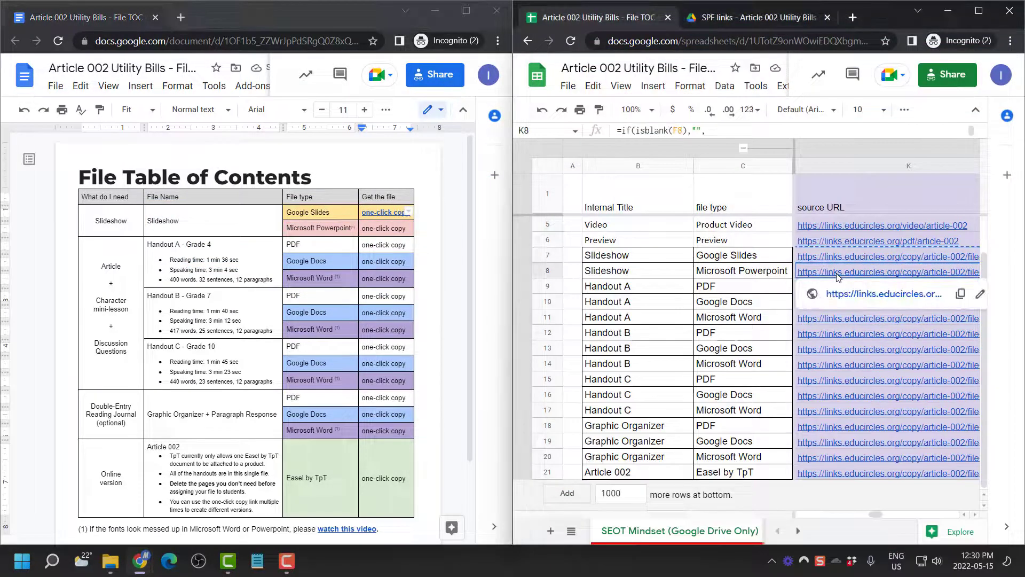
key(Up)
key(ctrl+b)
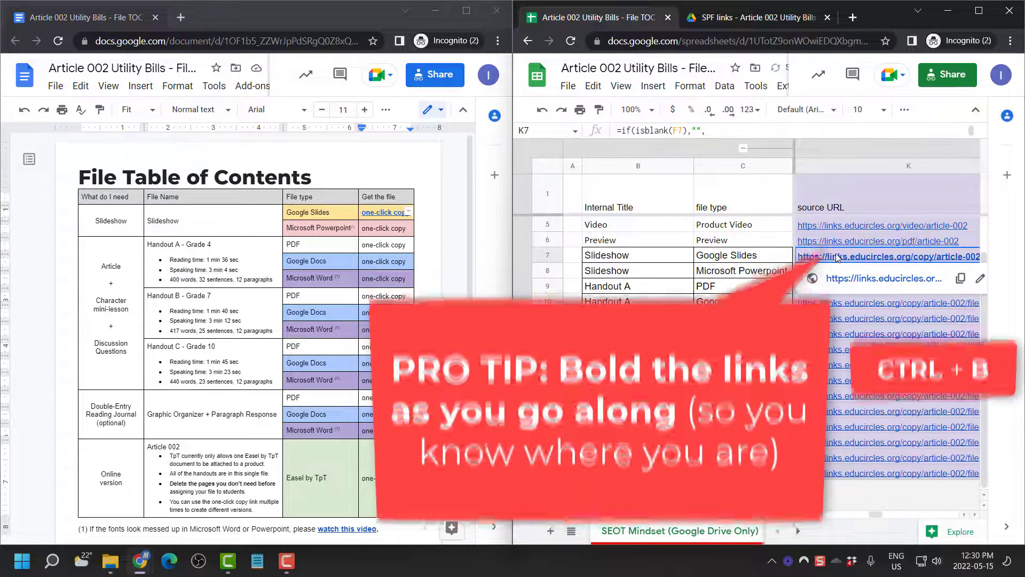
click(845, 272)
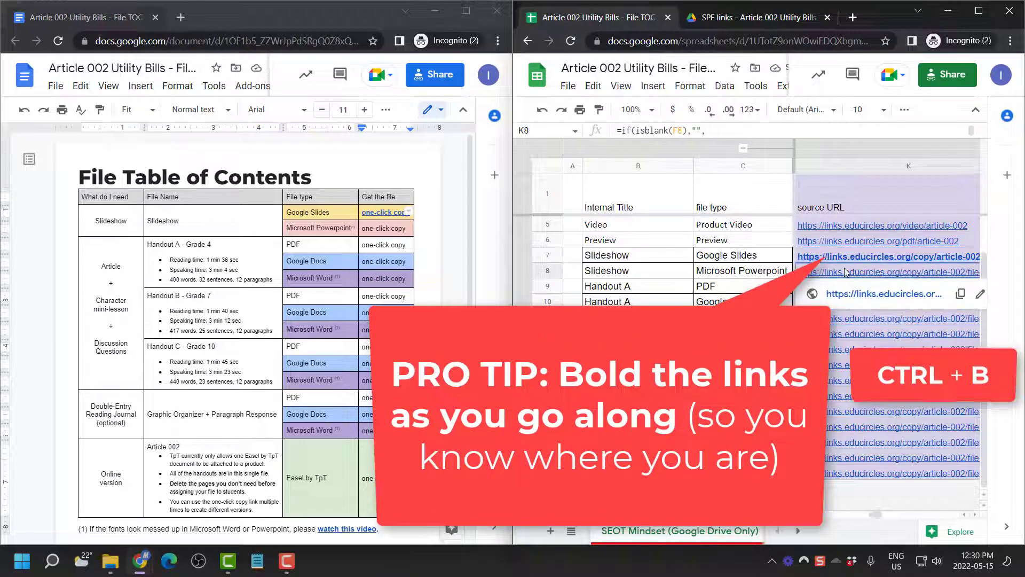
key(ctrl+b)
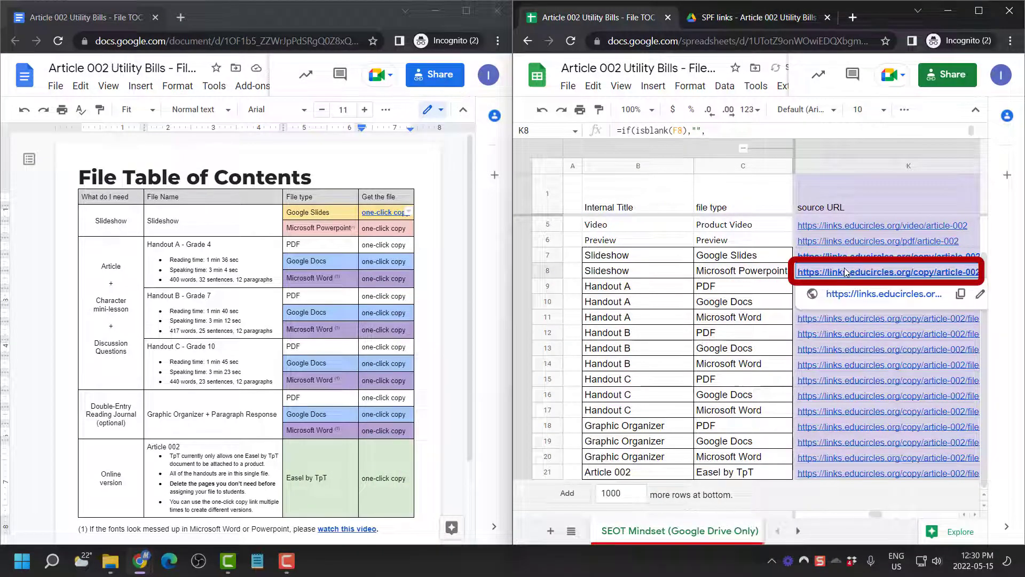
click(396, 228)
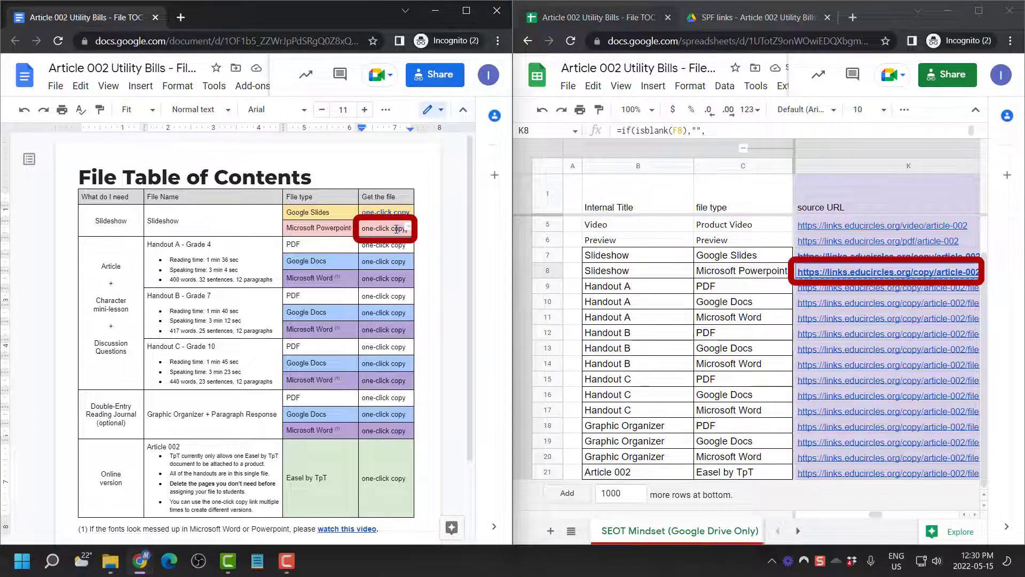
key(ctrl+shift+Left)
key(ctrl+shift+Left)
key(ctrl+shift+Left)
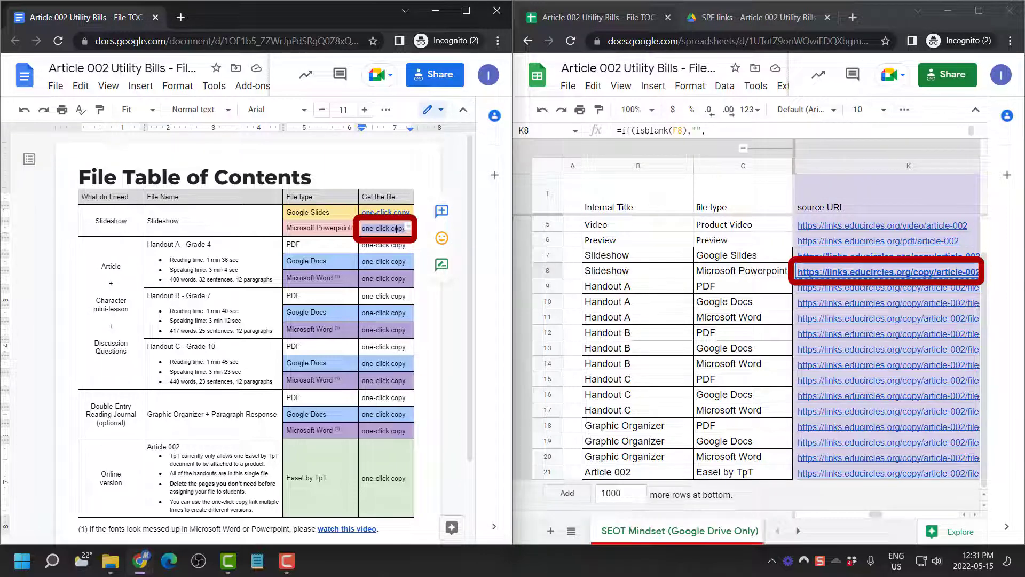
key(ctrl+v)
key(ctrl+k)
key(ctrl+v)
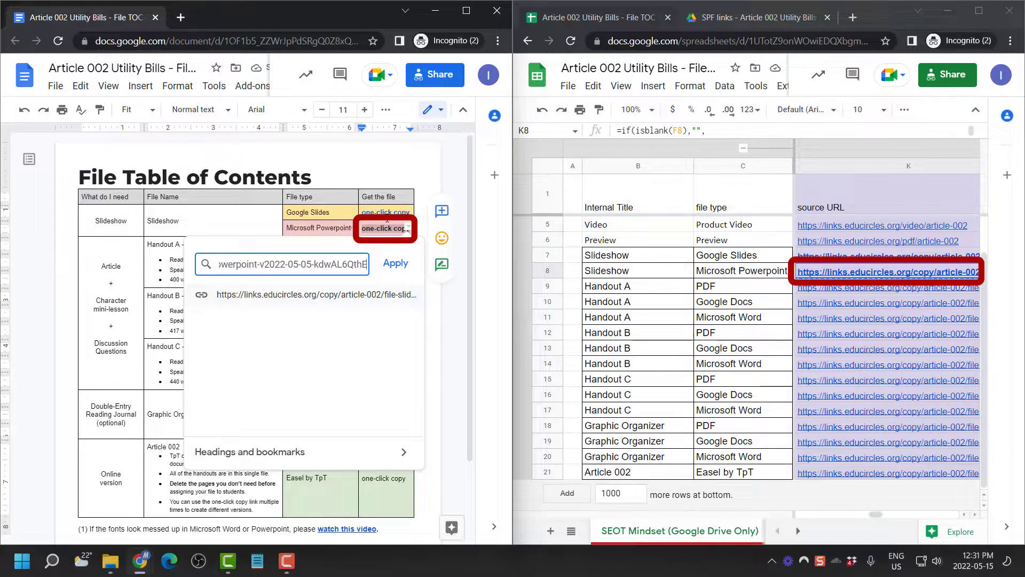
click(395, 262)
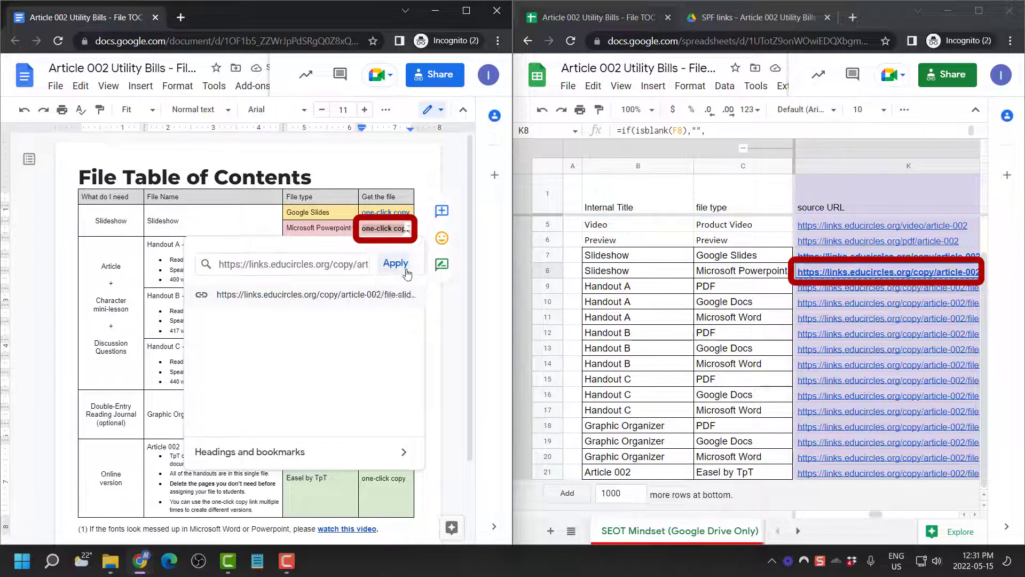
Link the Handout A PDF one-click copy to its K9 source URL
click(789, 286)
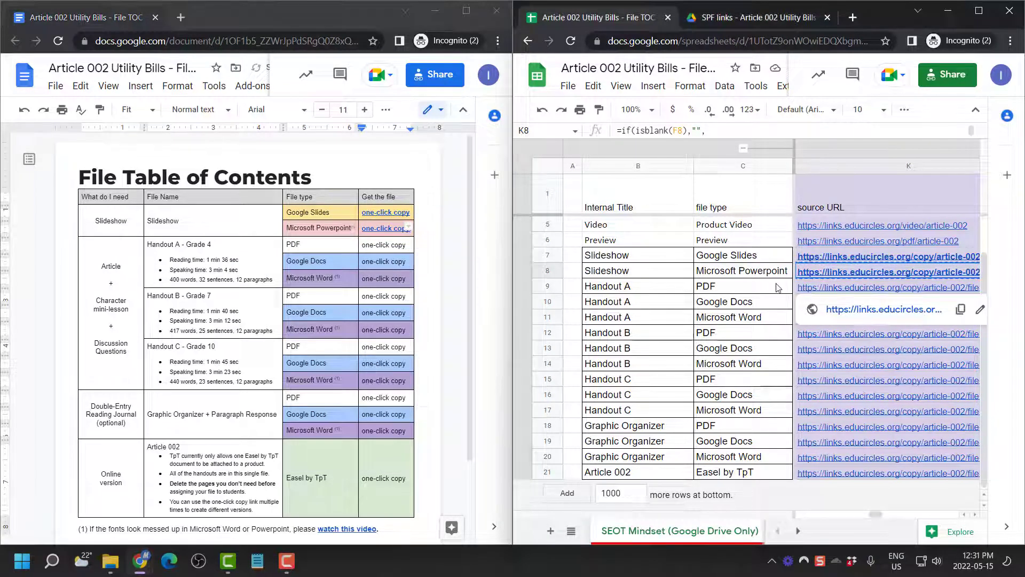
click(823, 291)
key(ctrl+b)
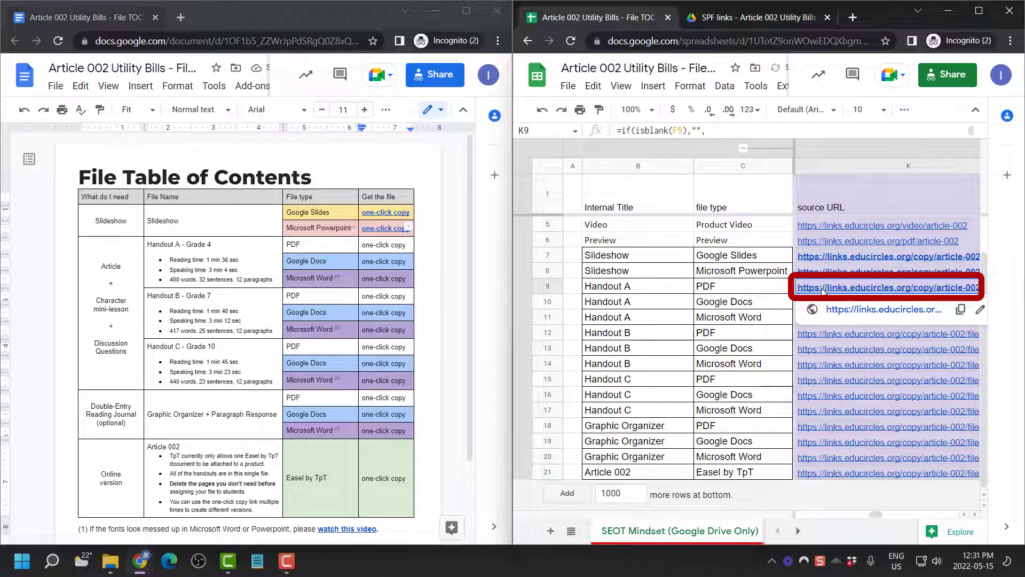
click(395, 245)
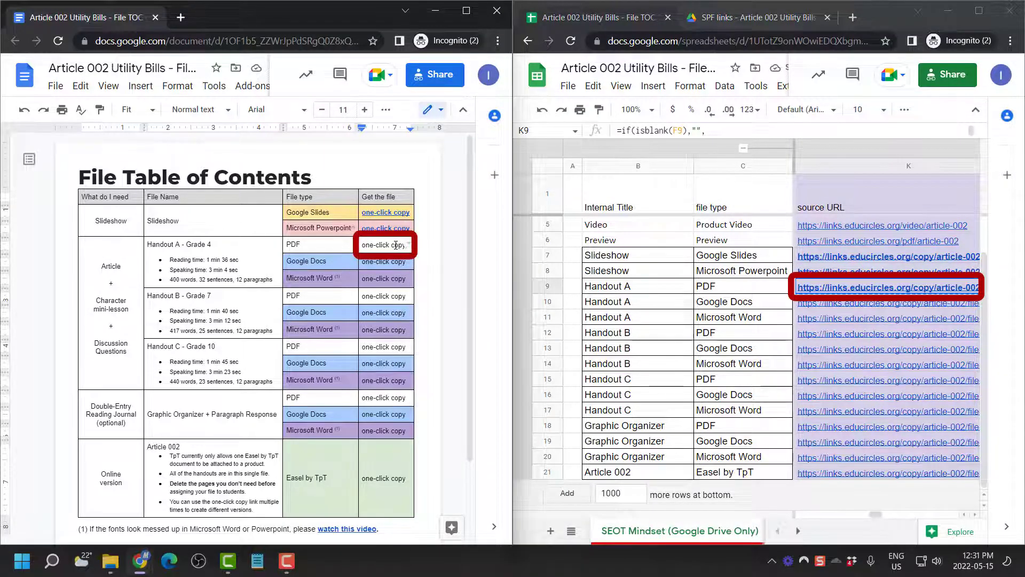
key(ctrl+shift+Left)
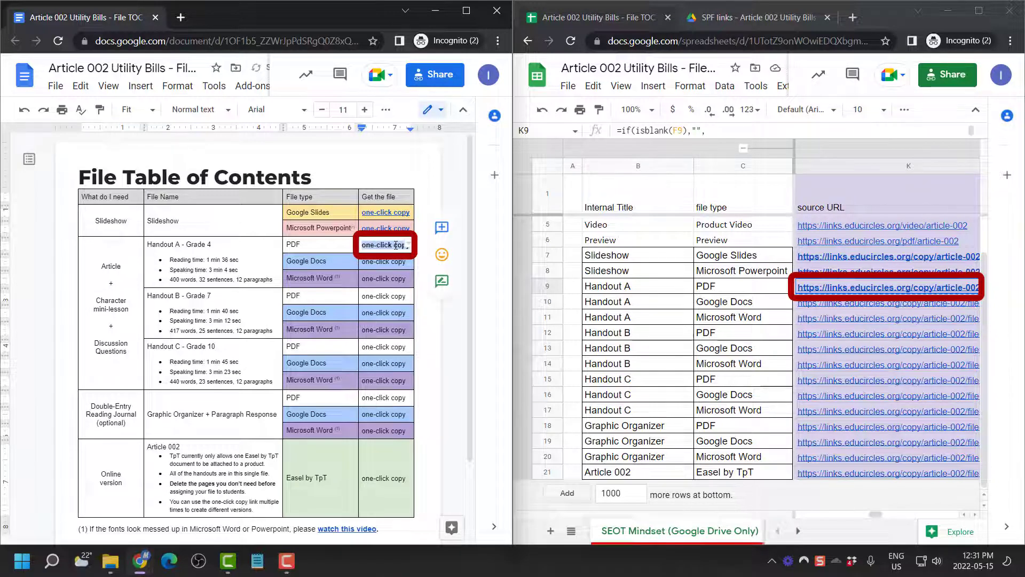
key(ctrl+k)
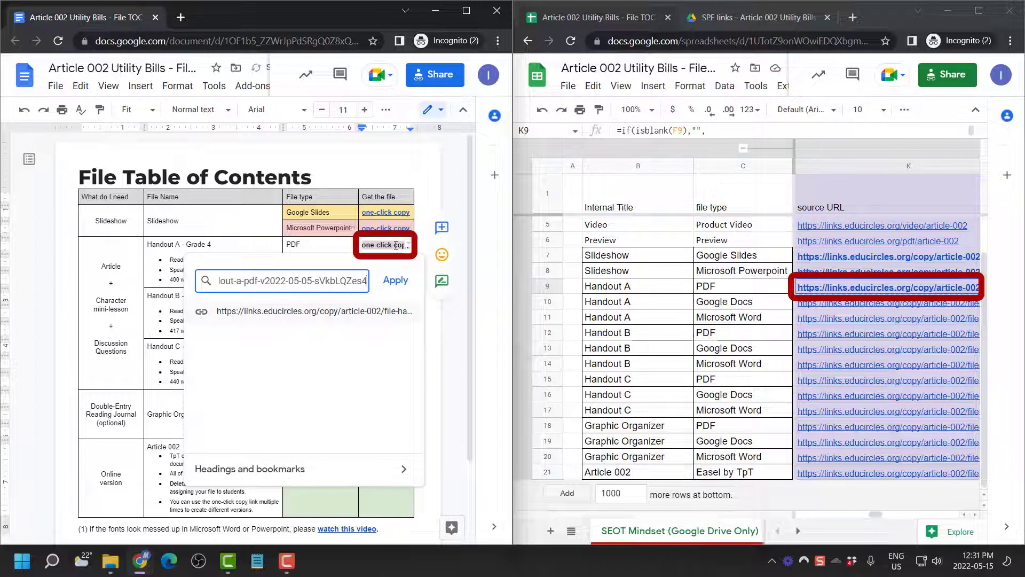
click(396, 281)
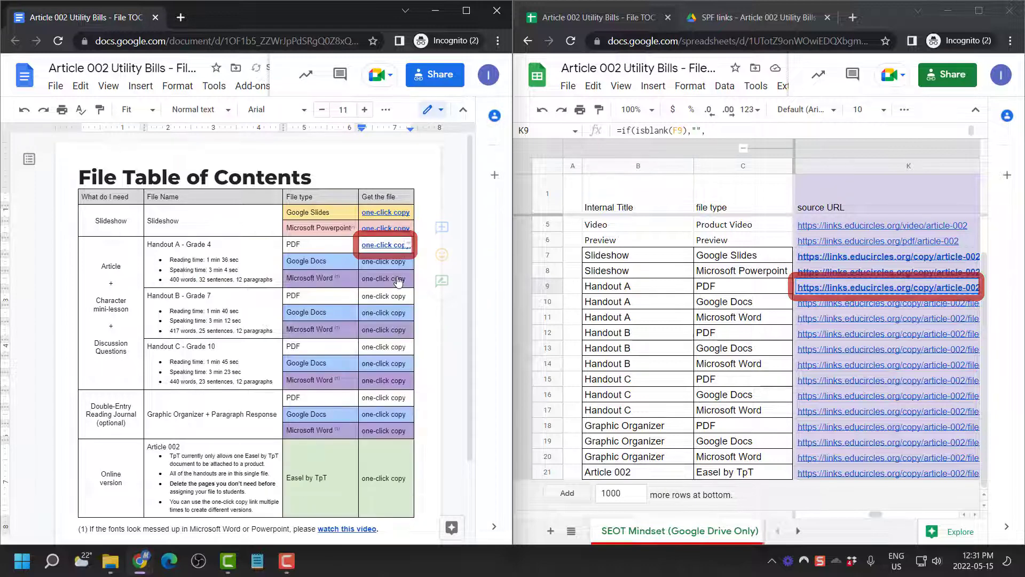
Link the Handout A Google Docs one-click copy to its K10 source URL
click(845, 304)
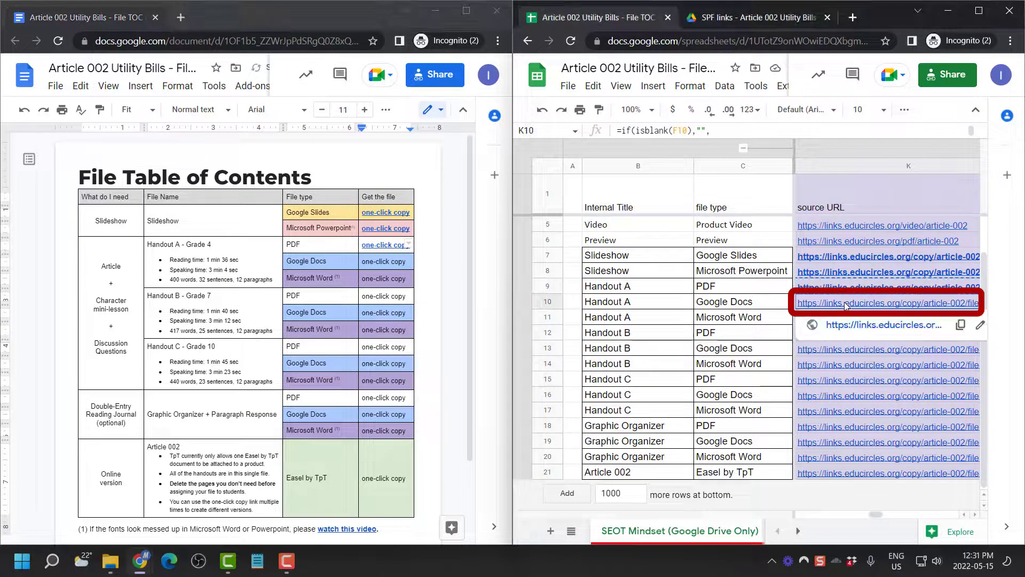
key(ctrl+c)
click(405, 261)
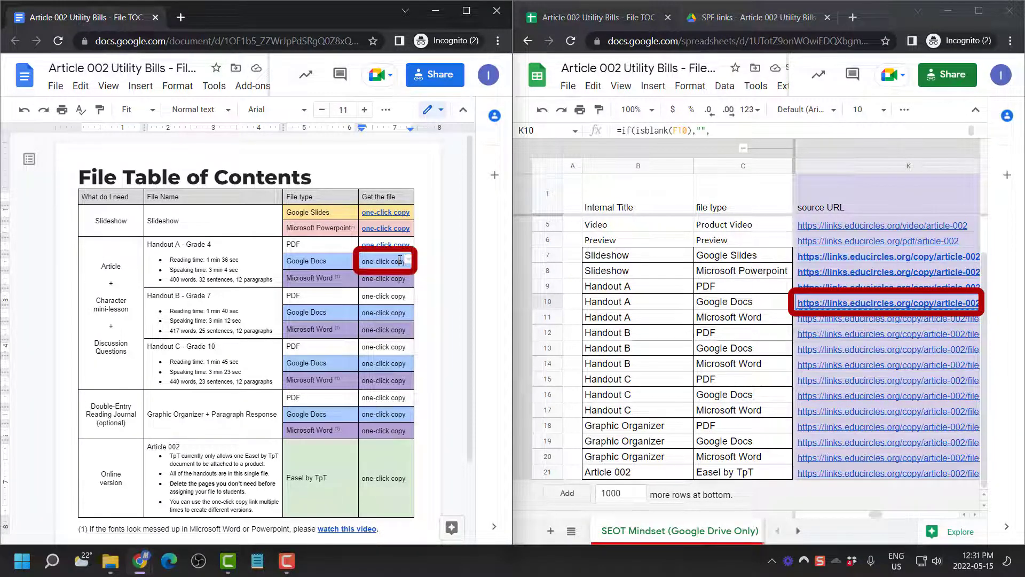
key(ctrl+shift+Left)
key(ctrl+shift+Left)
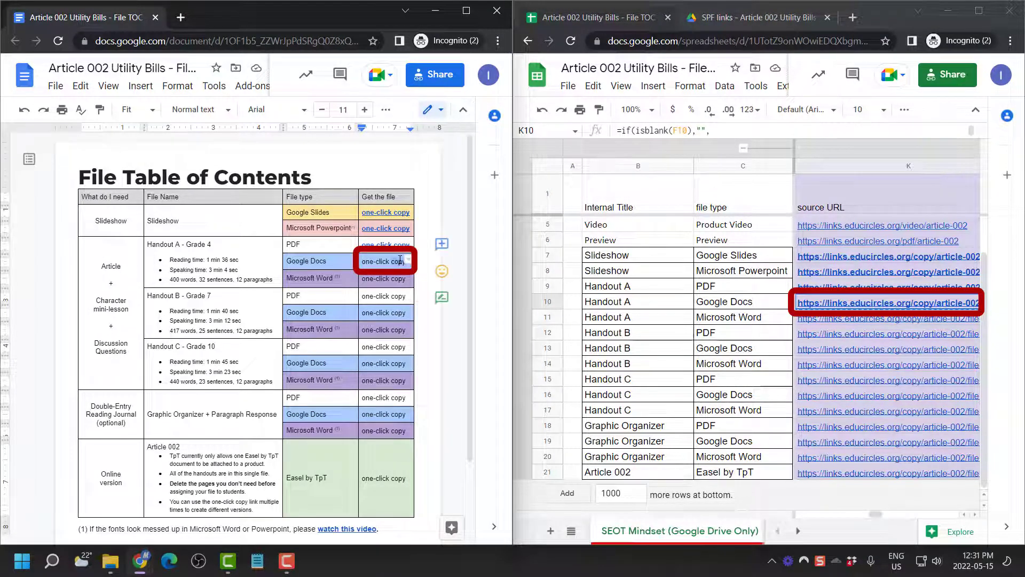
key(ctrl+shift+Left)
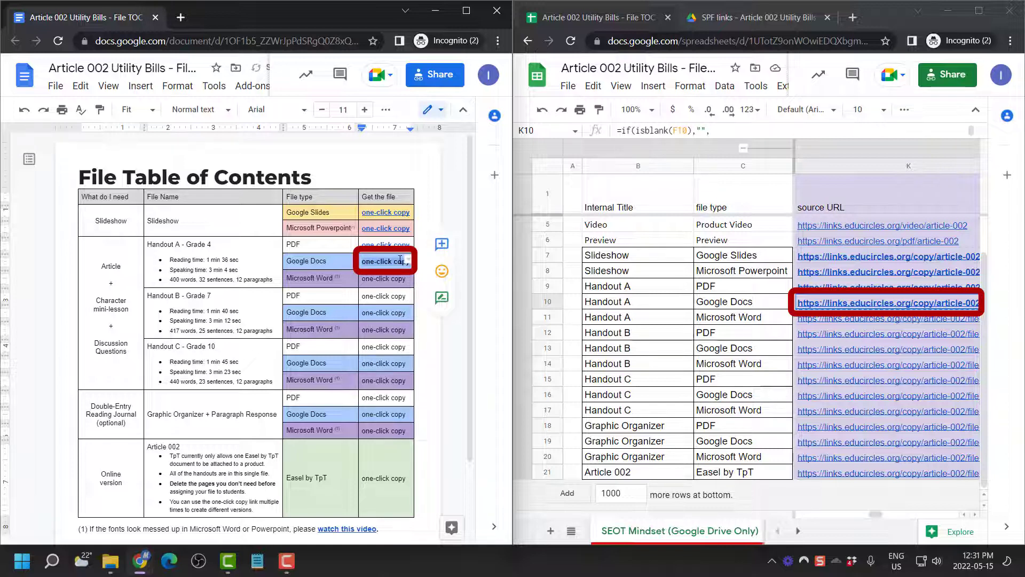
key(ctrl+k)
key(ctrl+v)
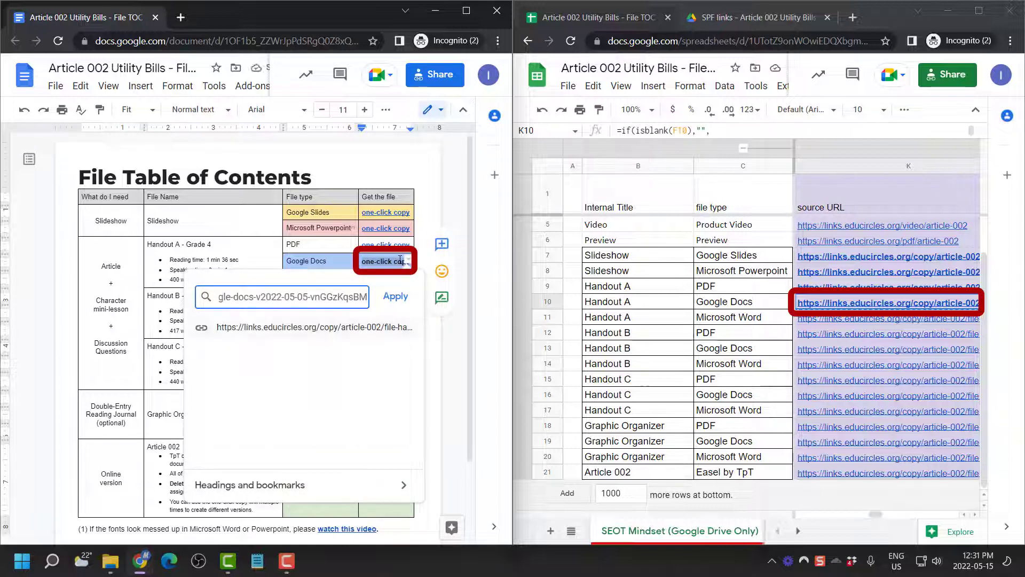
key(Return)
Link Handout A's Word one-click copy to K11's URL, then copy Handout B's PDF URL from K12
click(814, 323)
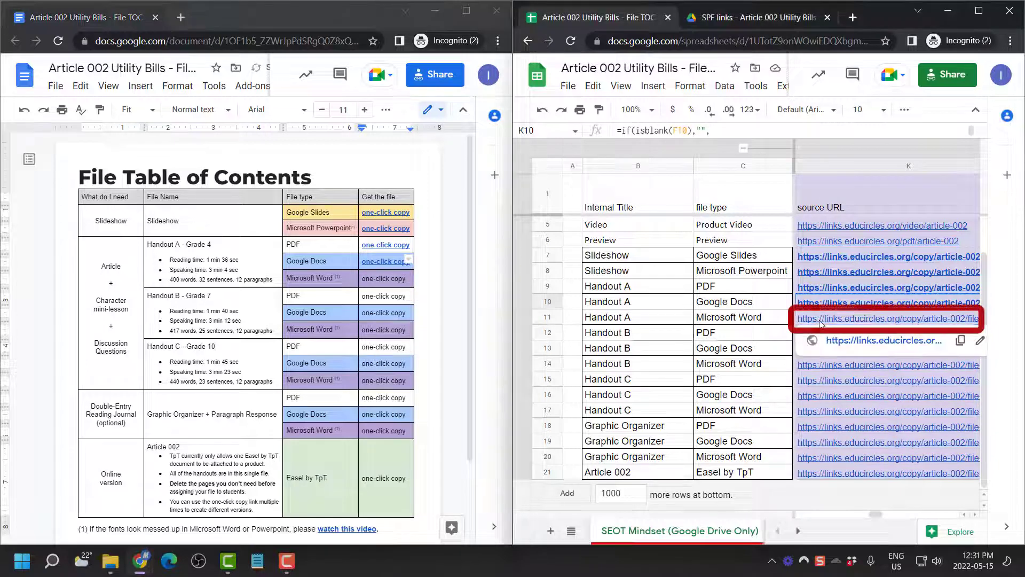
key(ctrl+v)
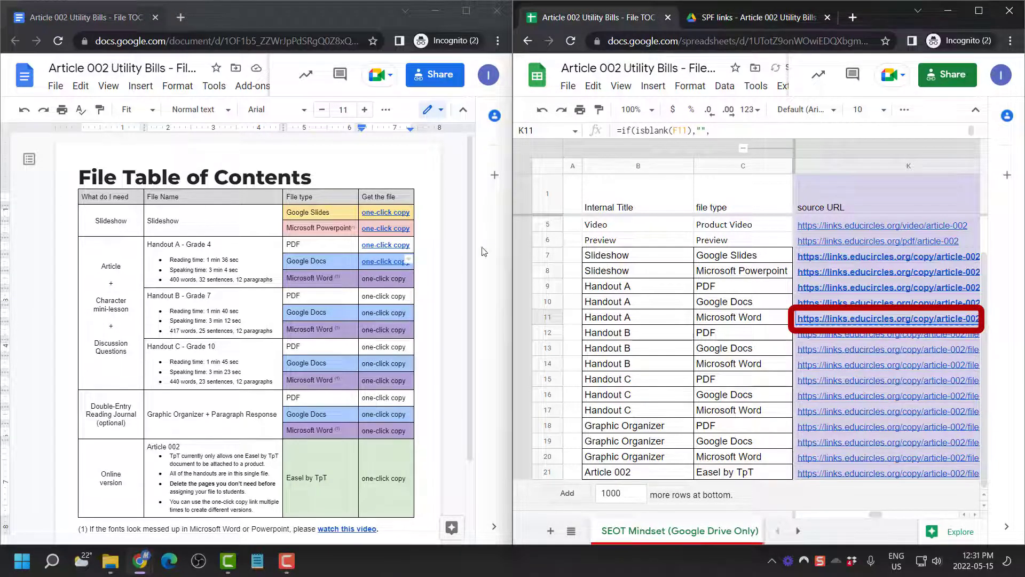
click(400, 278)
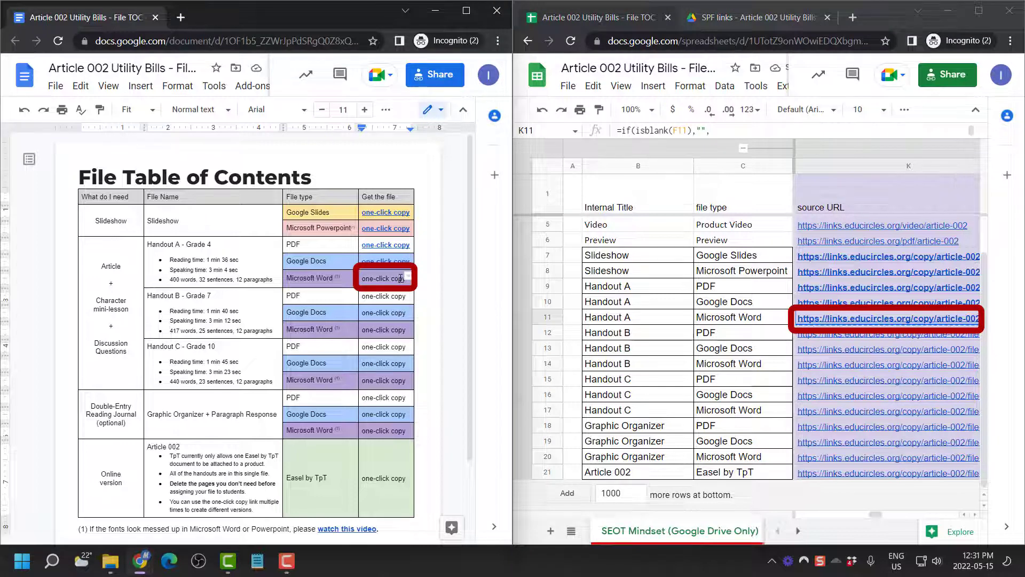
triple_click(400, 278)
key(ctrl+b)
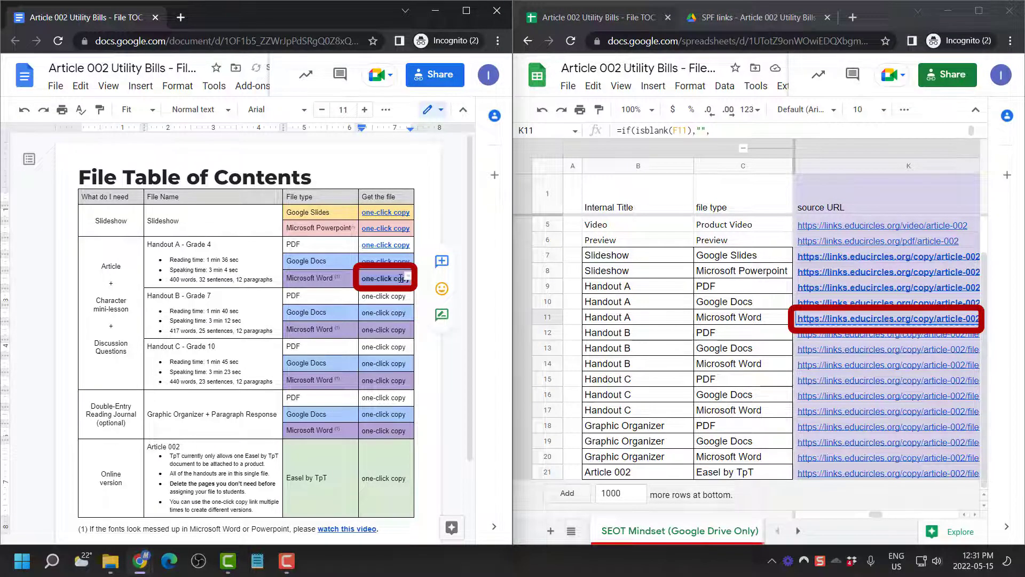
key(ctrl+k)
key(ctrl+v)
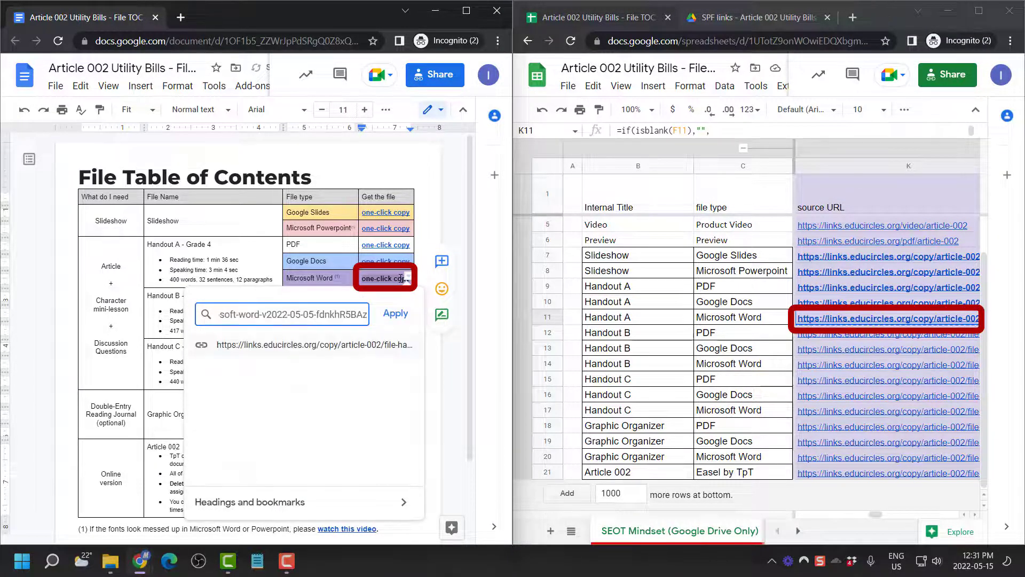
key(Return)
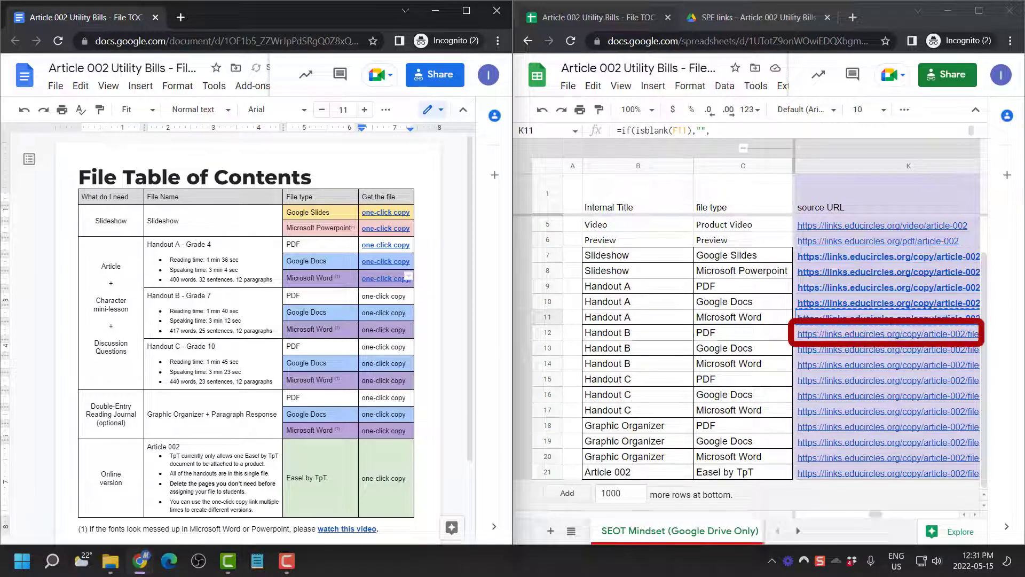
click(834, 330)
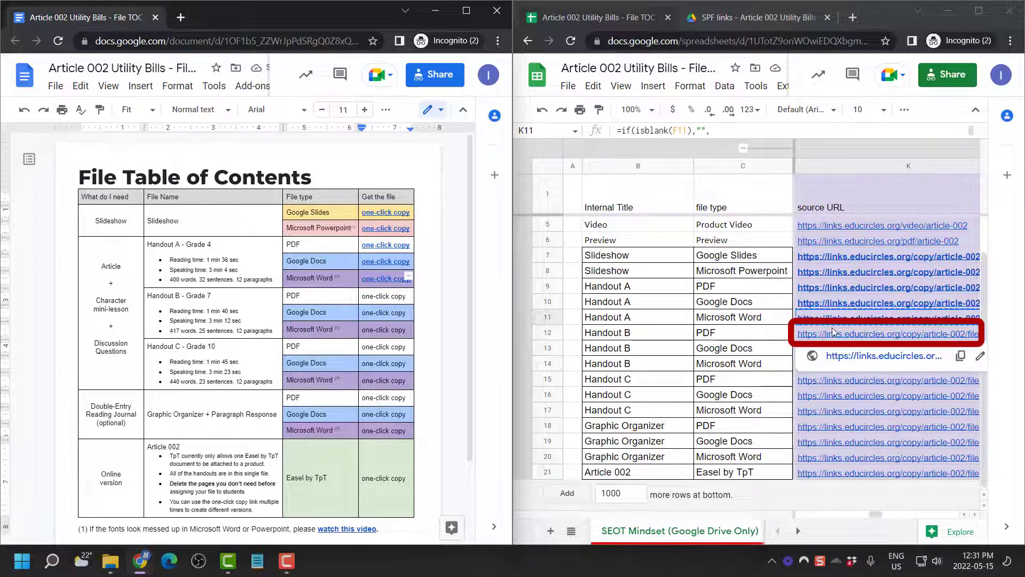
key(ctrl+b)
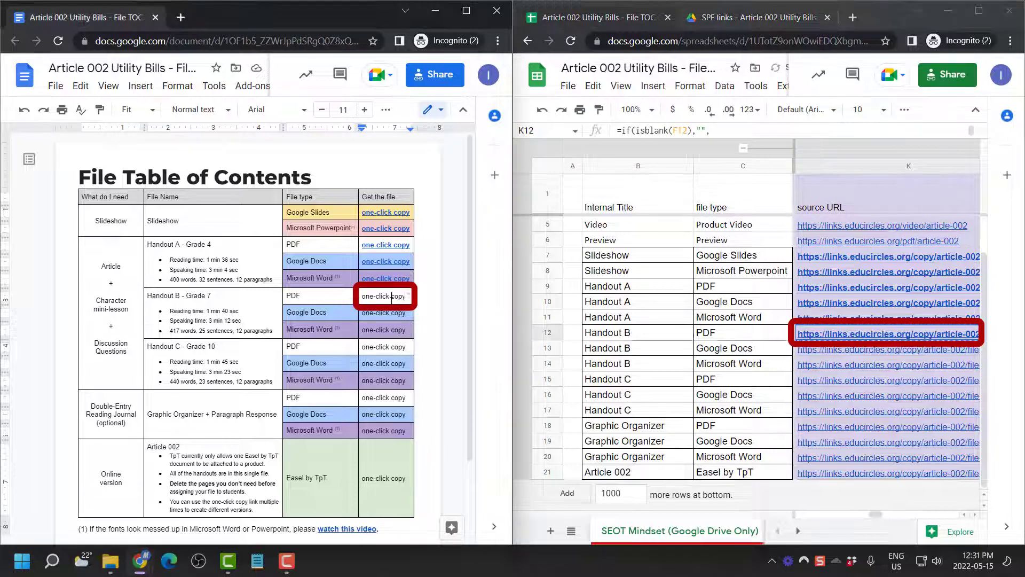
Link Handout B's PDF one-click copy cell in the doc to its source URL
click(391, 300)
triple_click(391, 300)
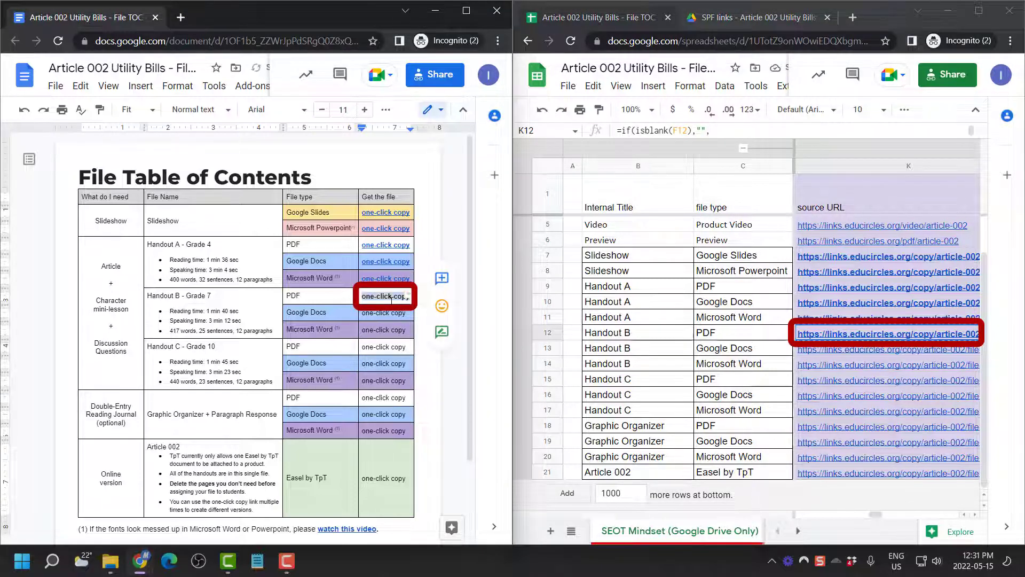
key(ctrl+k)
key(ctrl+v)
key(Return)
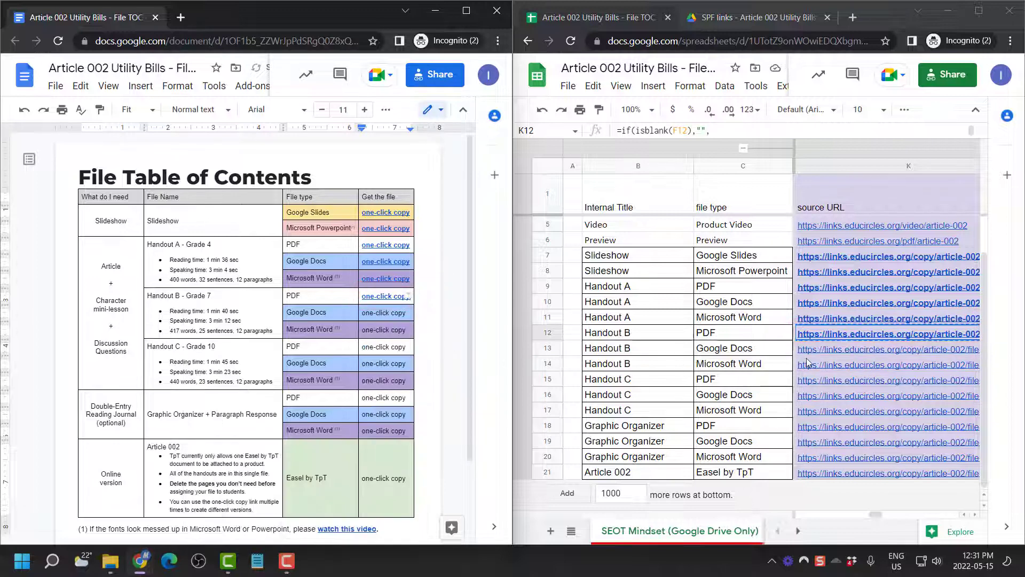
Link Handout B's Google Docs one-click copy cell to the K13 source URL
click(817, 350)
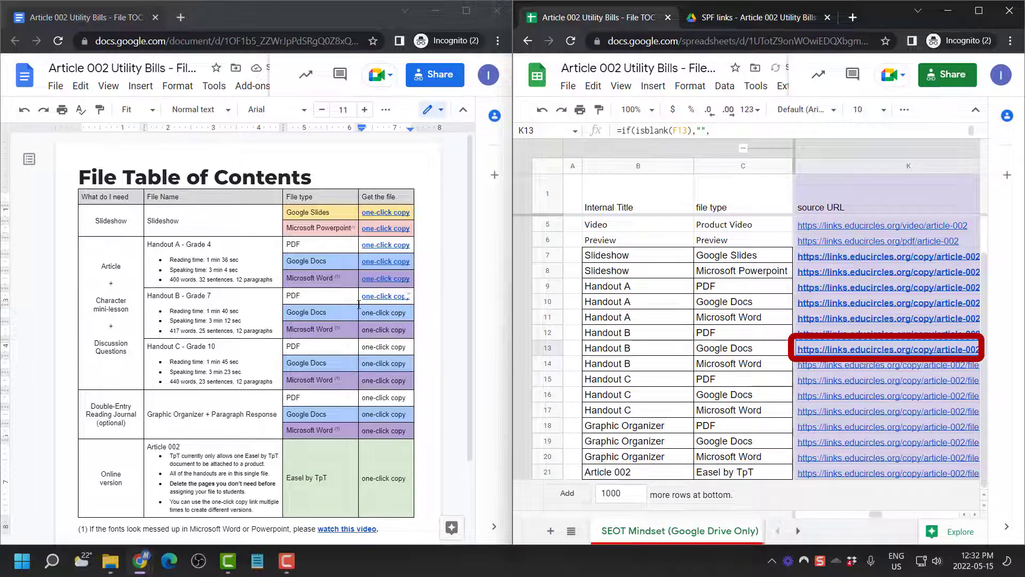
click(381, 312)
triple_click(381, 311)
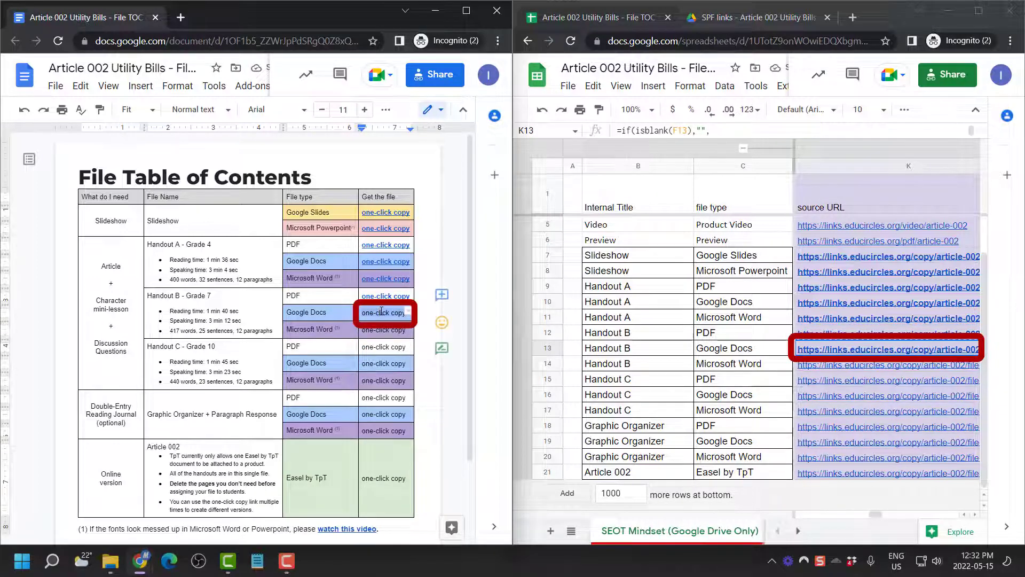
key(ctrl+k)
key(ctrl+v)
key(Return)
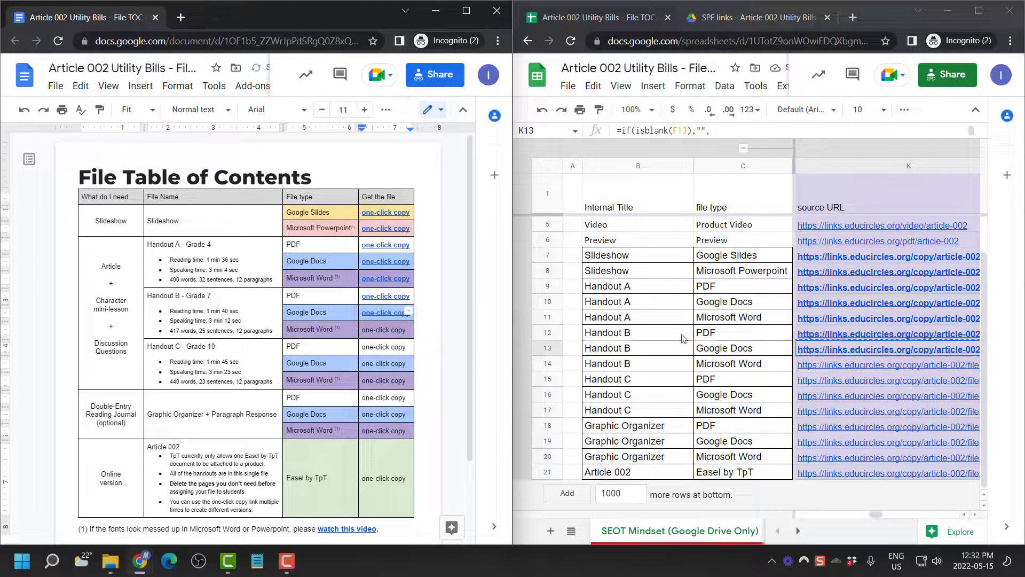
Link Handout B's Microsoft Word one-click copy cell to the K14 source URL
click(861, 365)
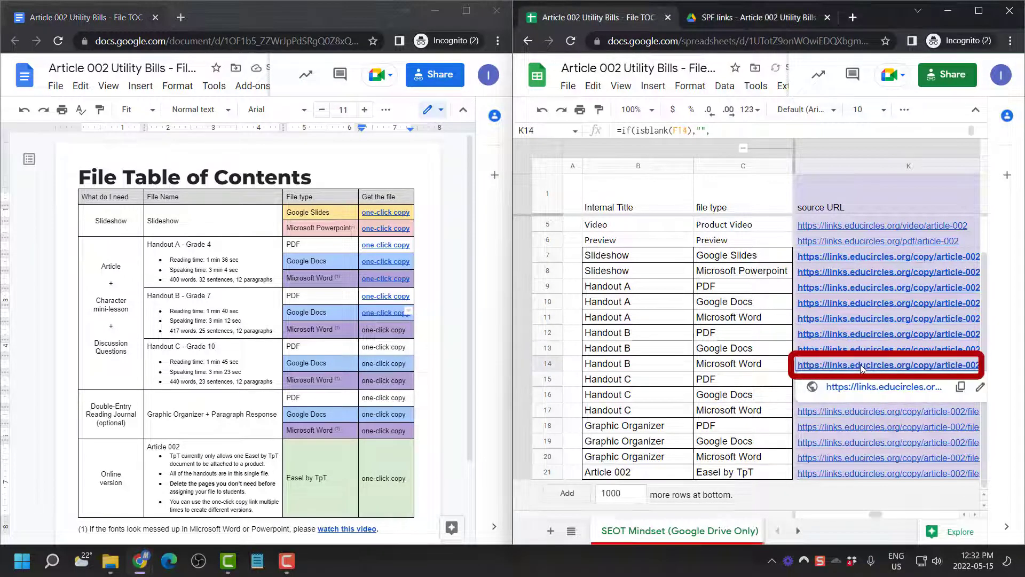
click(398, 332)
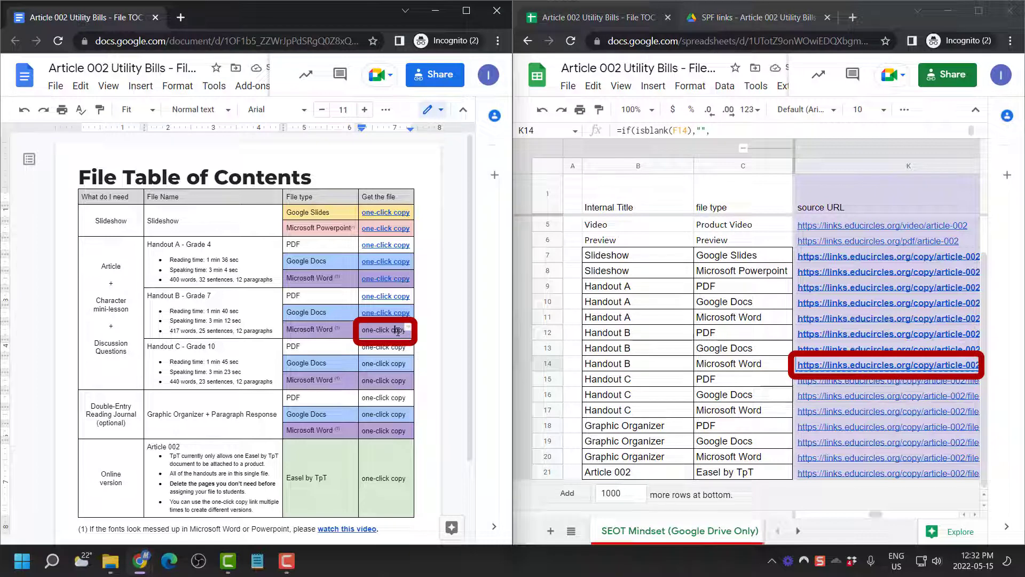
triple_click(397, 332)
key(ctrl+k)
key(ctrl+v)
key(Return)
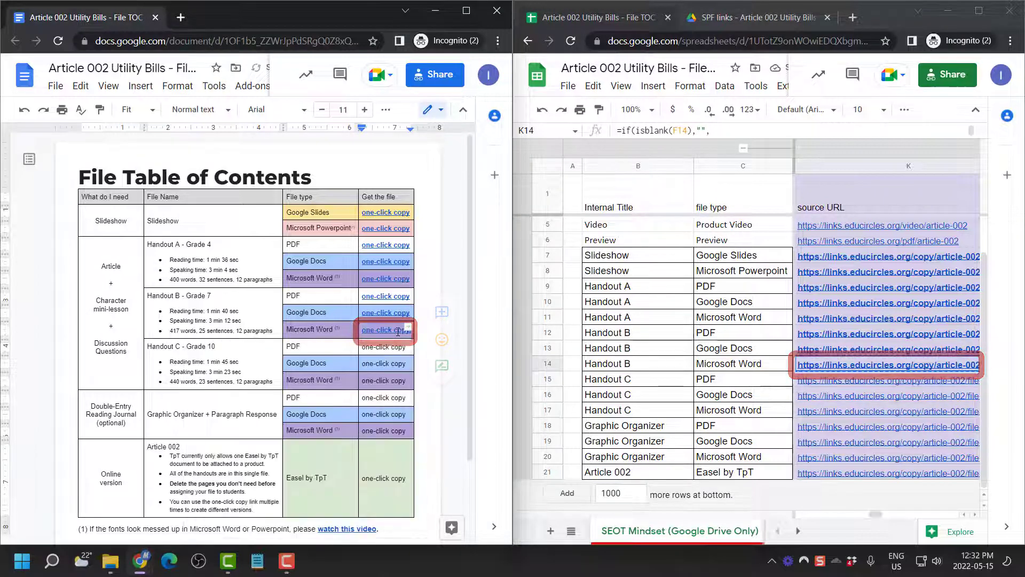
Link Handout C's PDF one-click copy cell to the K15 source URL
click(829, 381)
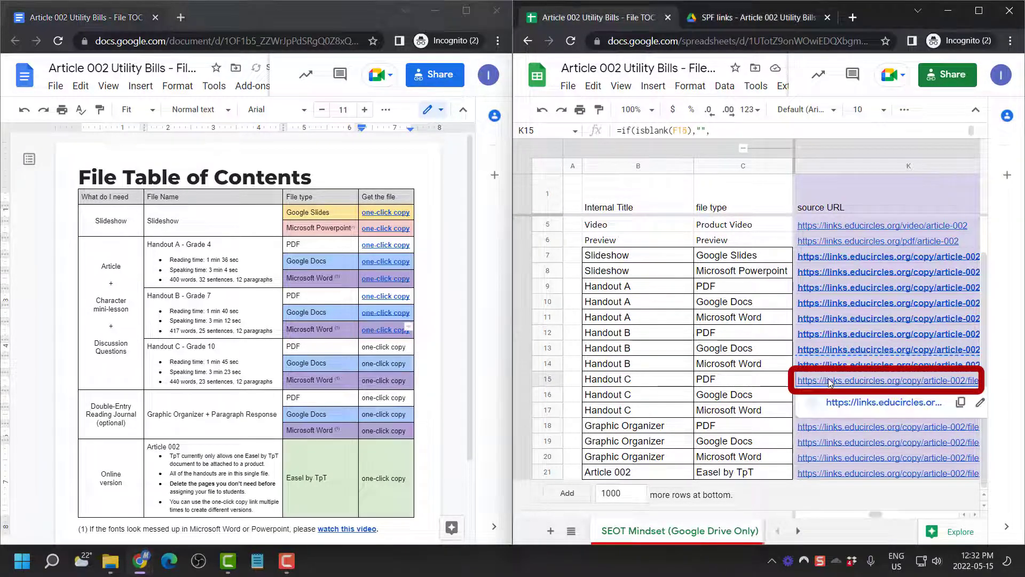
click(388, 349)
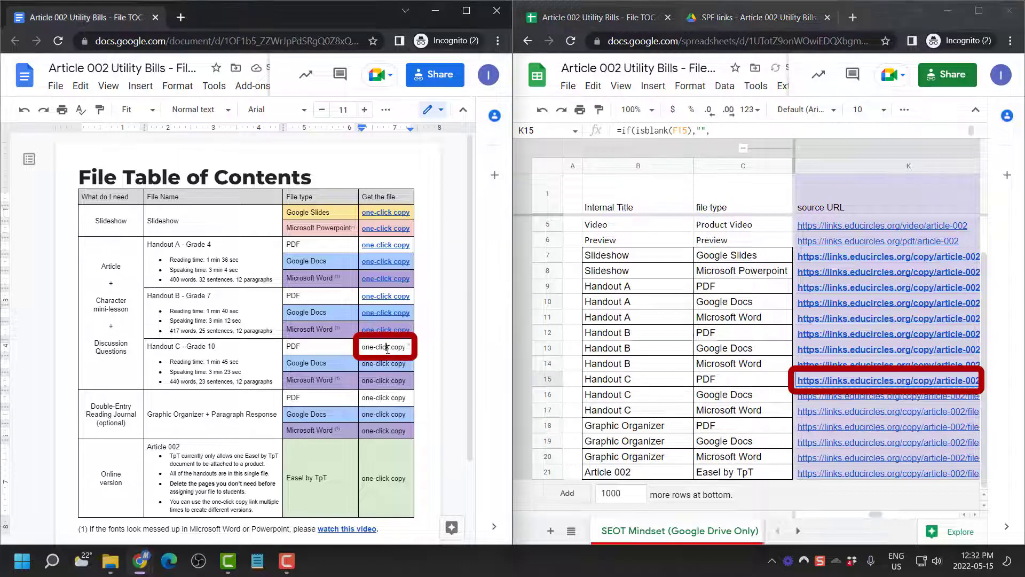
triple_click(388, 349)
key(ctrl+k)
key(ctrl+v)
key(Return)
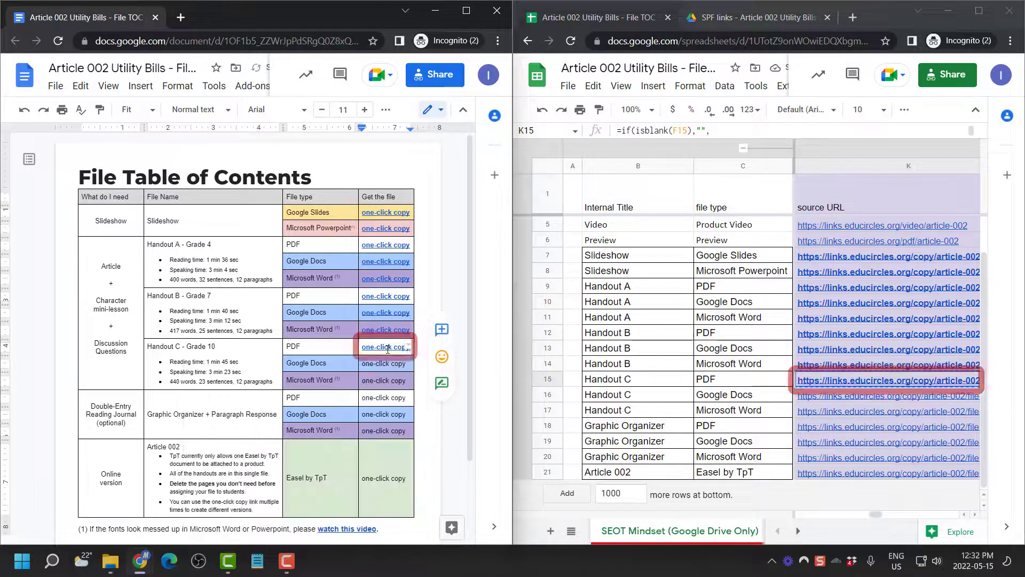
Link Handout C's Google Docs one-click copy cell to the K16 source URL
click(870, 396)
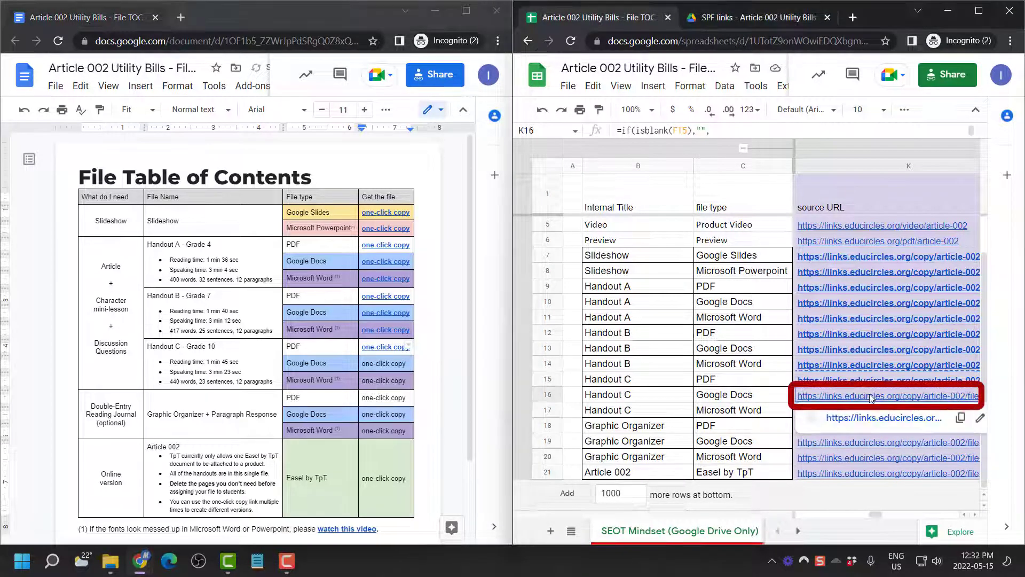
click(396, 364)
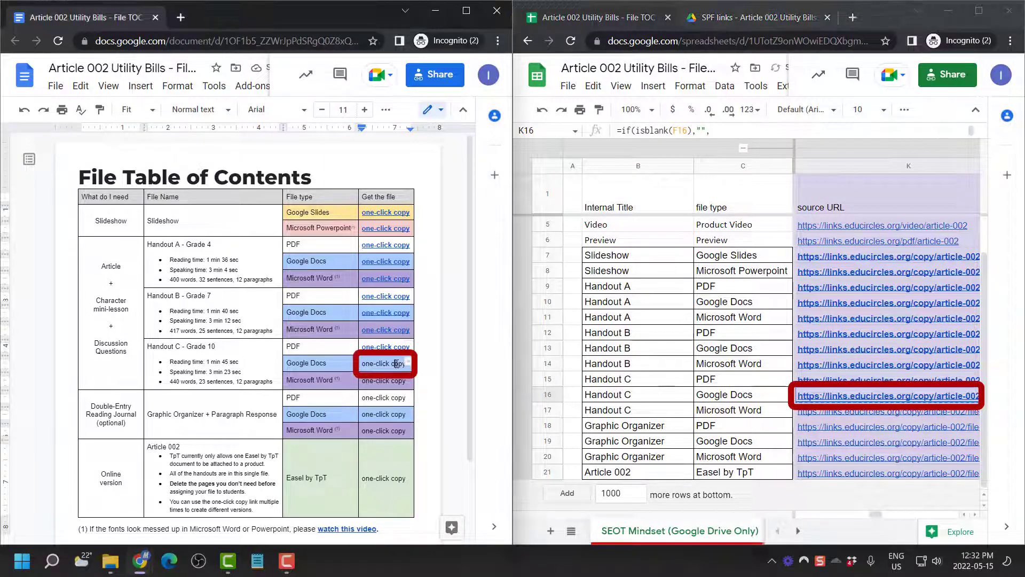
triple_click(396, 363)
key(ctrl+k)
key(ctrl+v)
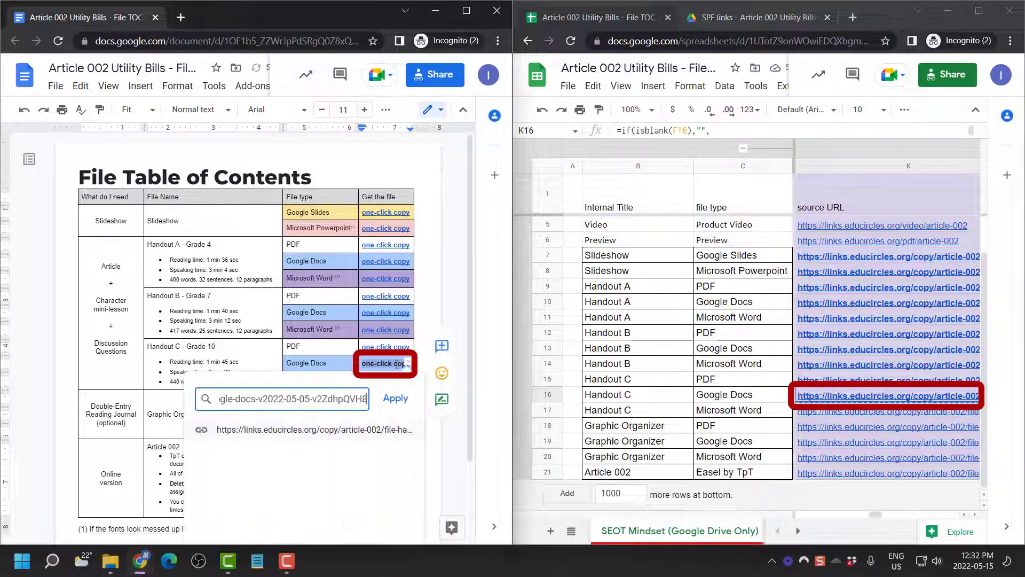
key(Return)
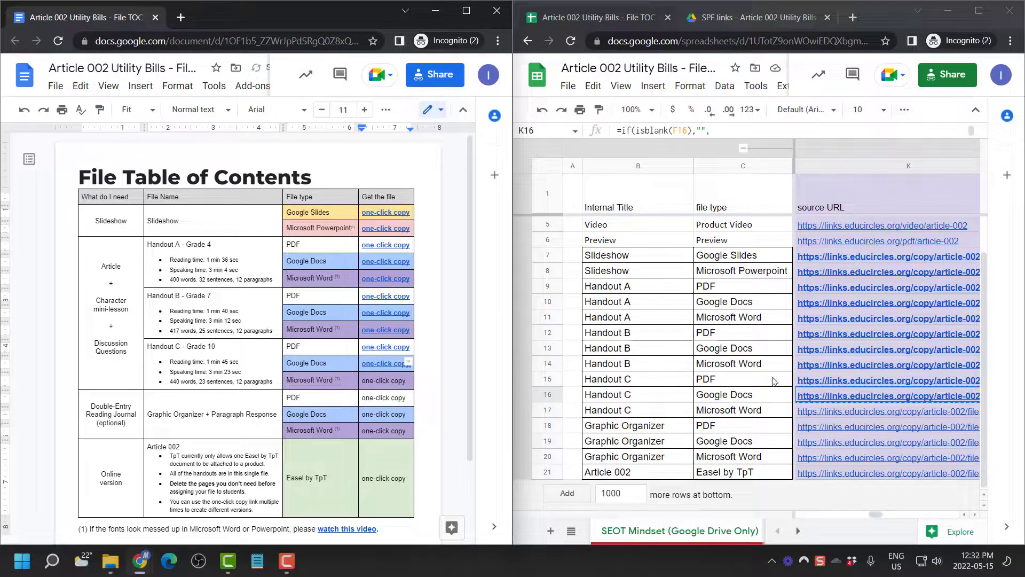
Copy Handout C's Microsoft Word URL from K17 for the doc's Word row
click(829, 413)
click(829, 412)
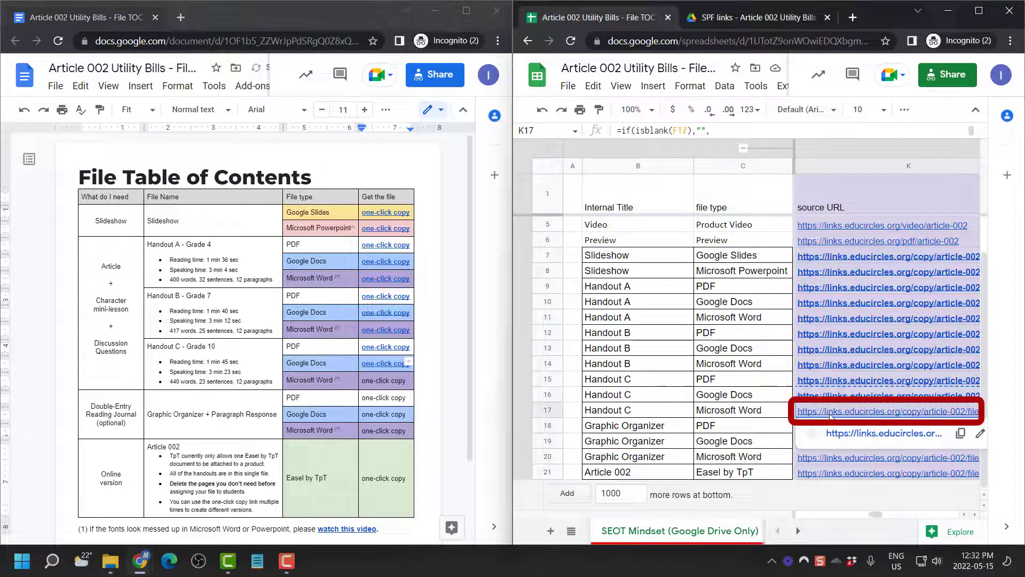
click(389, 381)
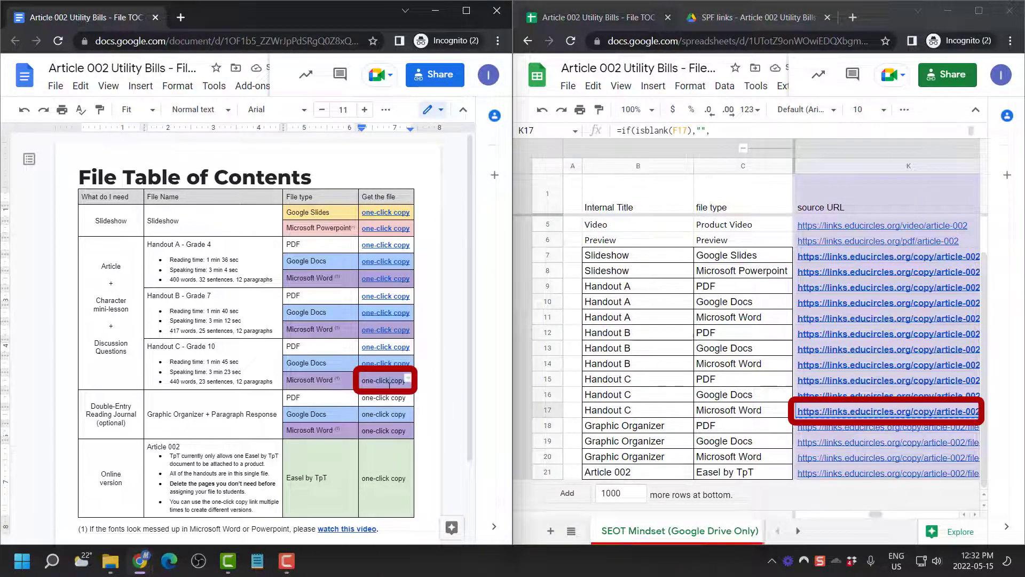
Try linking Handout C's Word one-click copy text, but the pasted value isn't a proper URL
triple_click(389, 381)
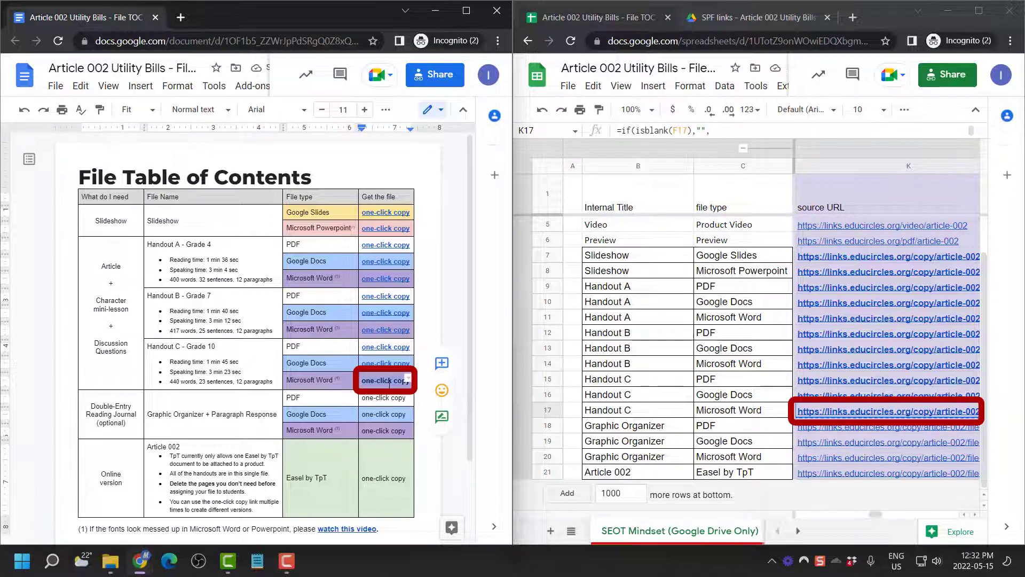
key(ctrl+k)
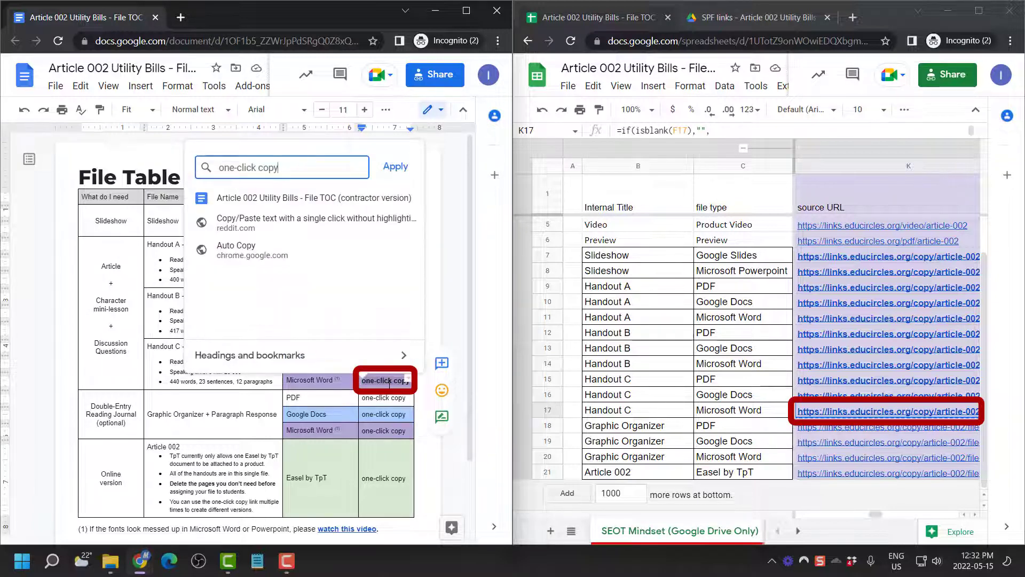
key(ctrl+v)
key(Return)
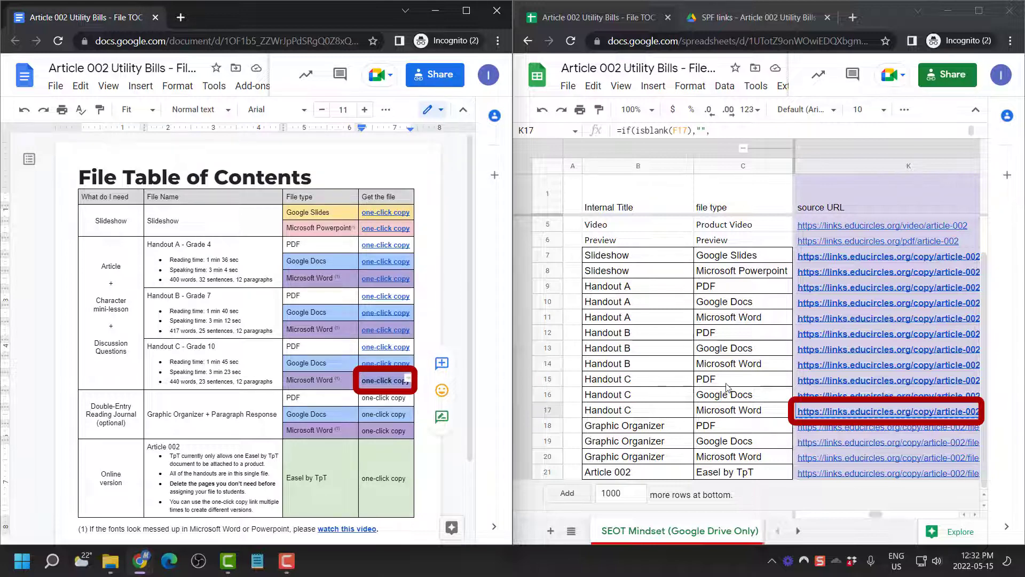
Recopy the K17 Word URL and paste it as the link for Handout C's Word cell
click(839, 415)
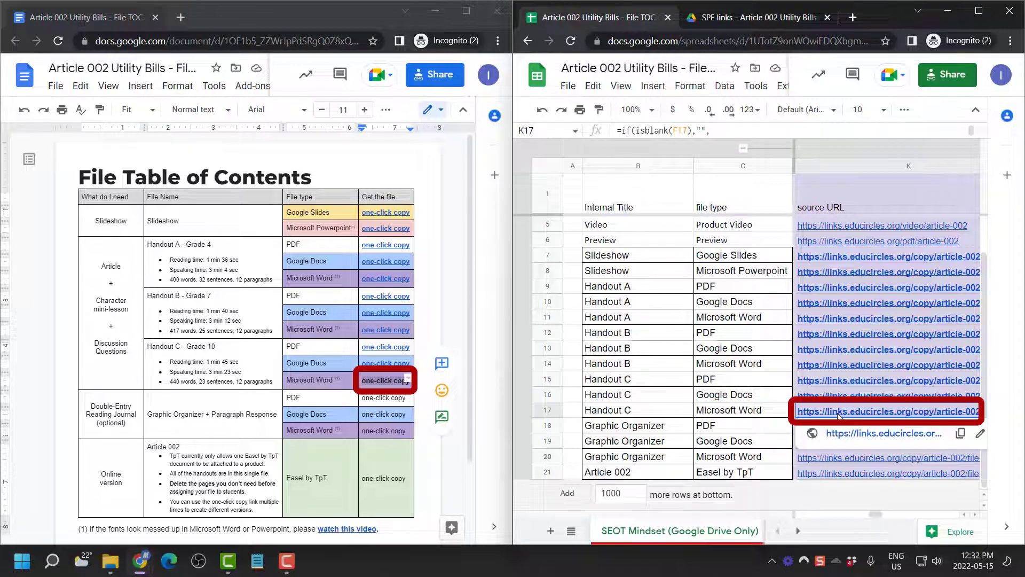
click(379, 381)
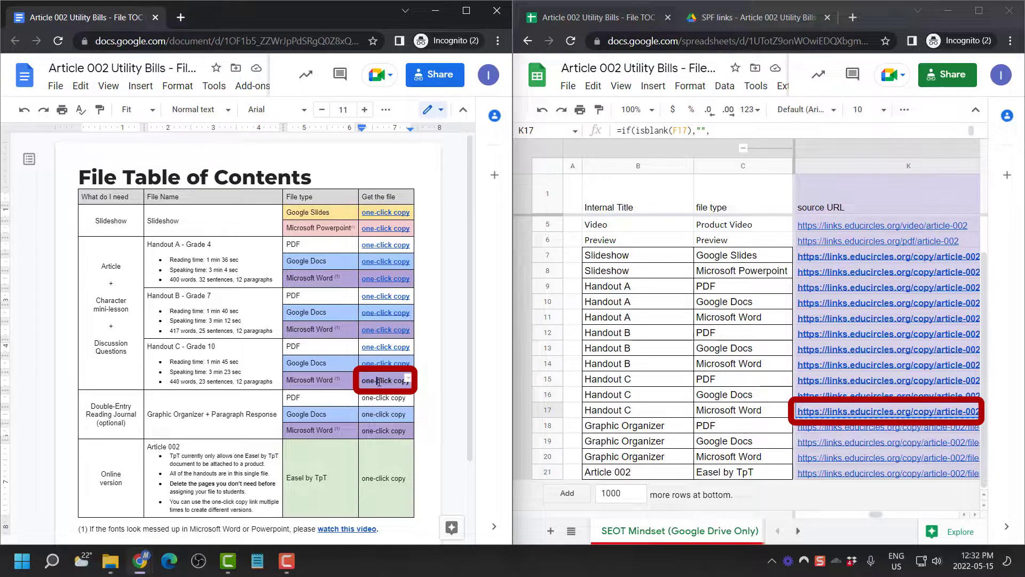
triple_click(378, 381)
key(ctrl+k)
key(ctrl+v)
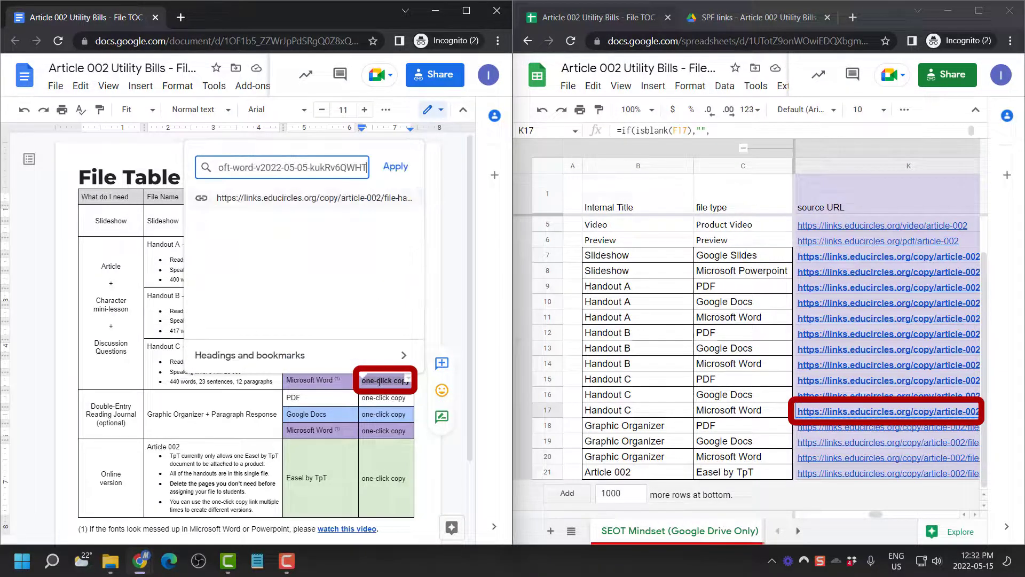
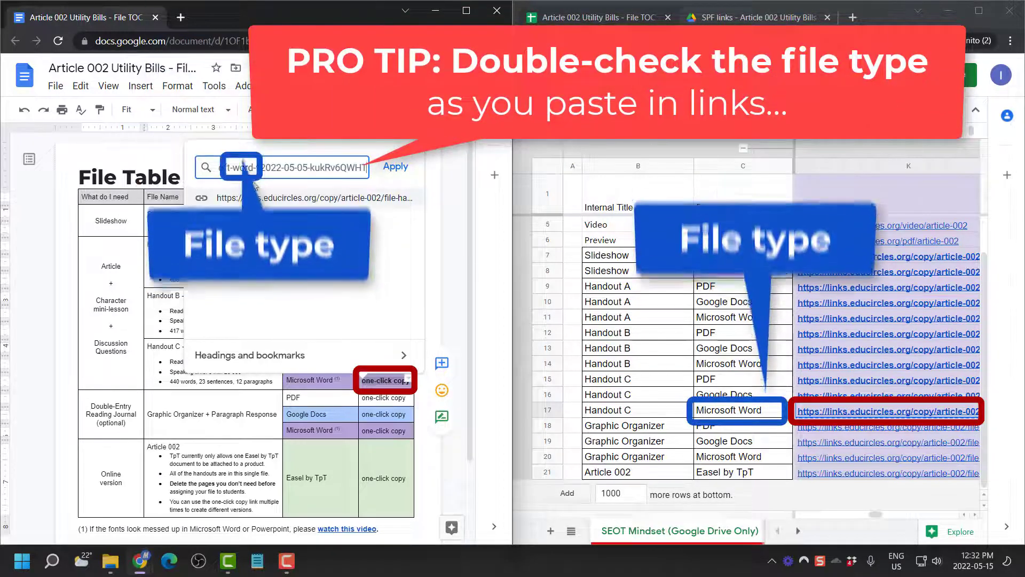
Confirm the pasted URL's file type and apply the link to Handout C's Microsoft Word one-click copy
double_click(244, 167)
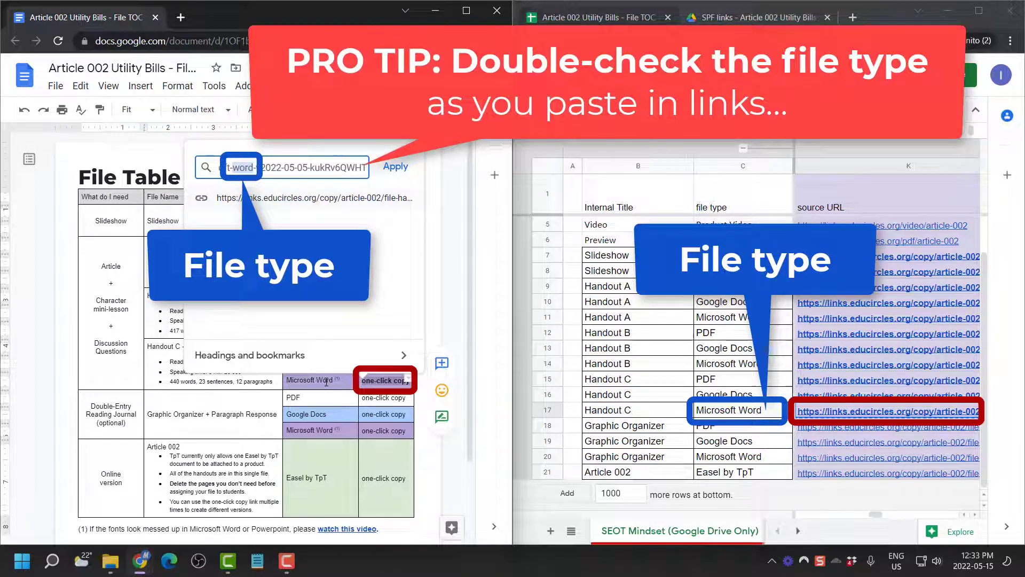
click(399, 168)
click(849, 429)
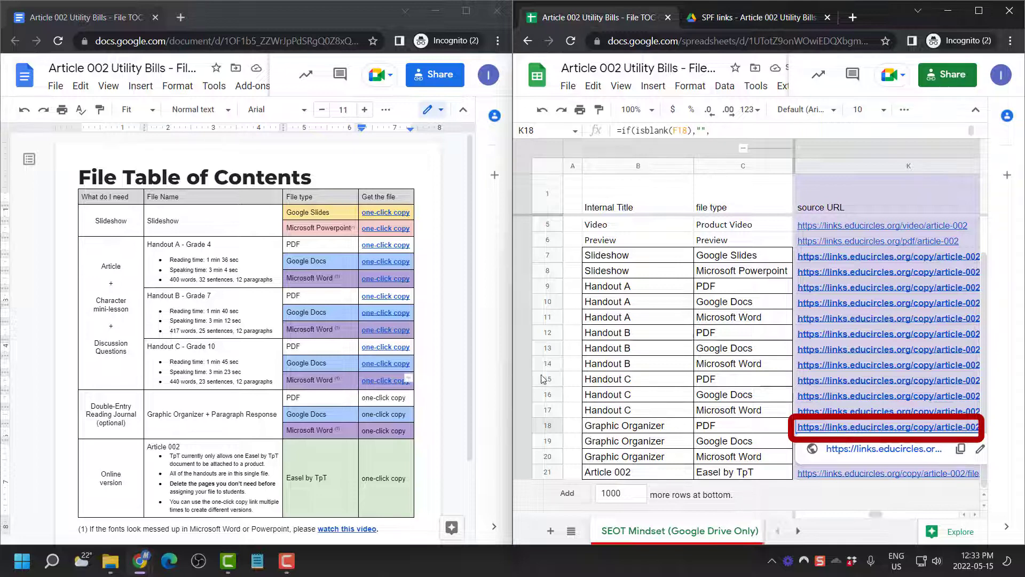
Link the Graphic Organizer PDF and Google Docs one-click copy text to their K18 and K19 URLs
triple_click(397, 398)
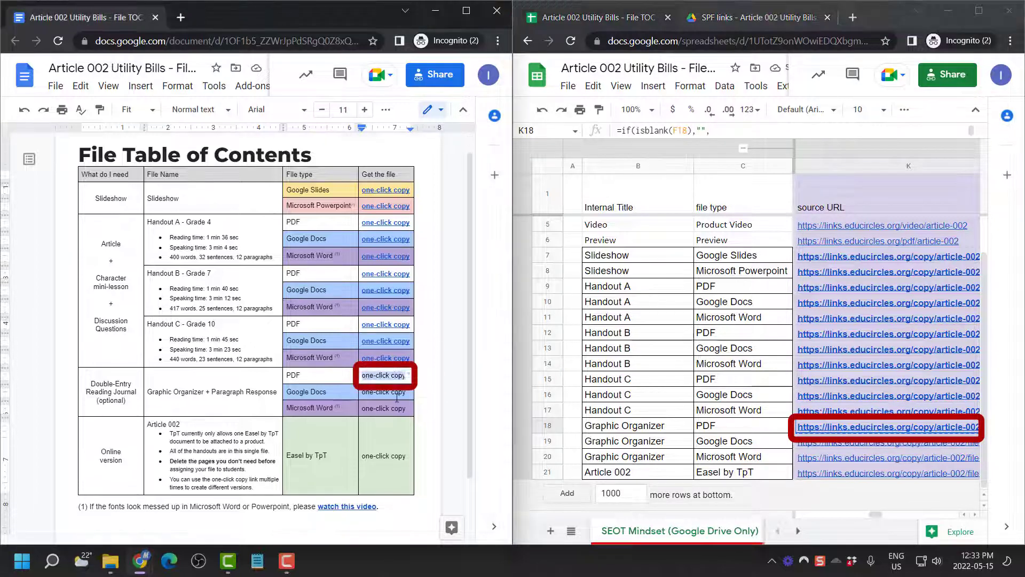
key(ctrl+v)
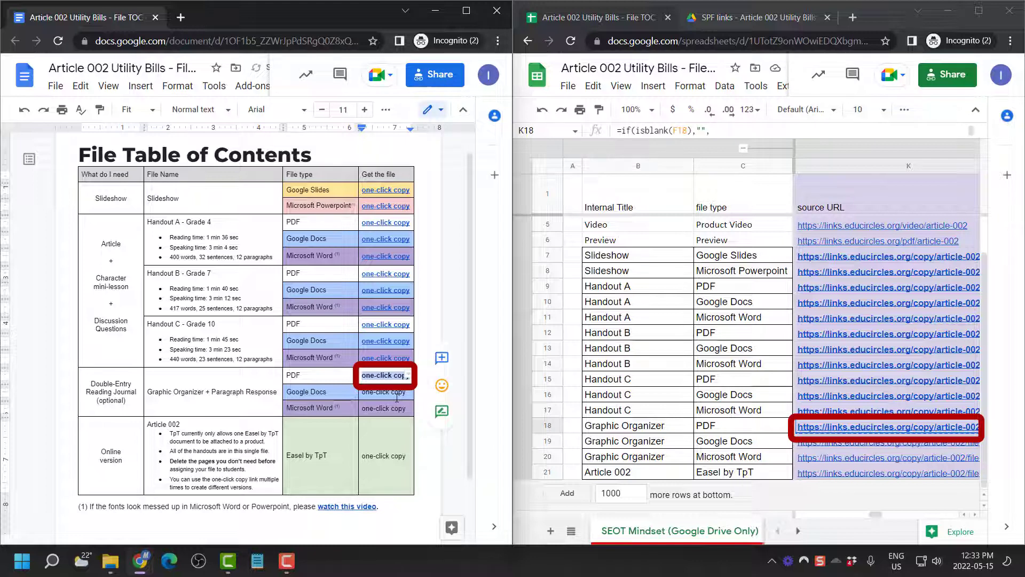
key(ctrl+k)
key(ctrl+v)
key(Return)
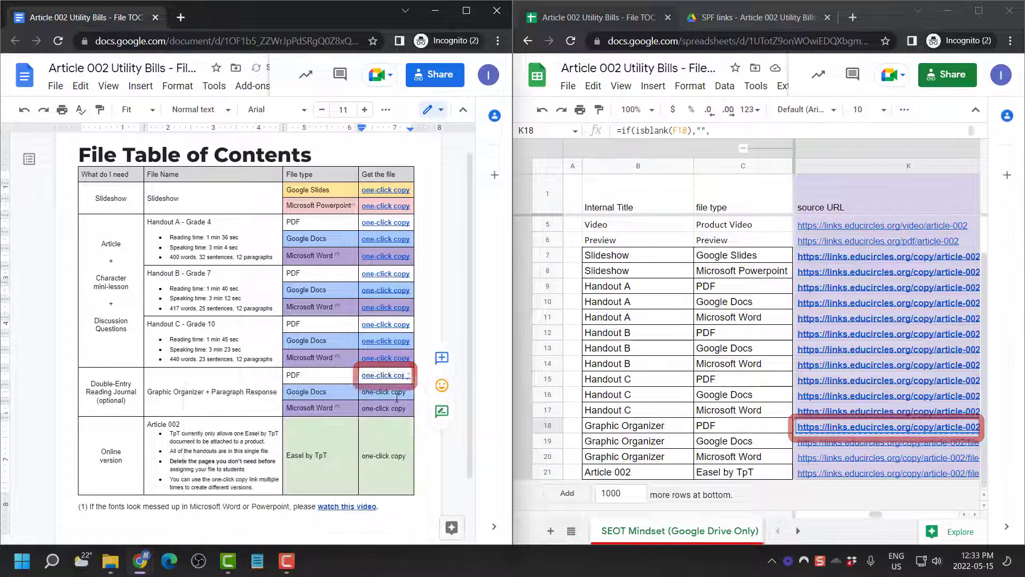
click(844, 443)
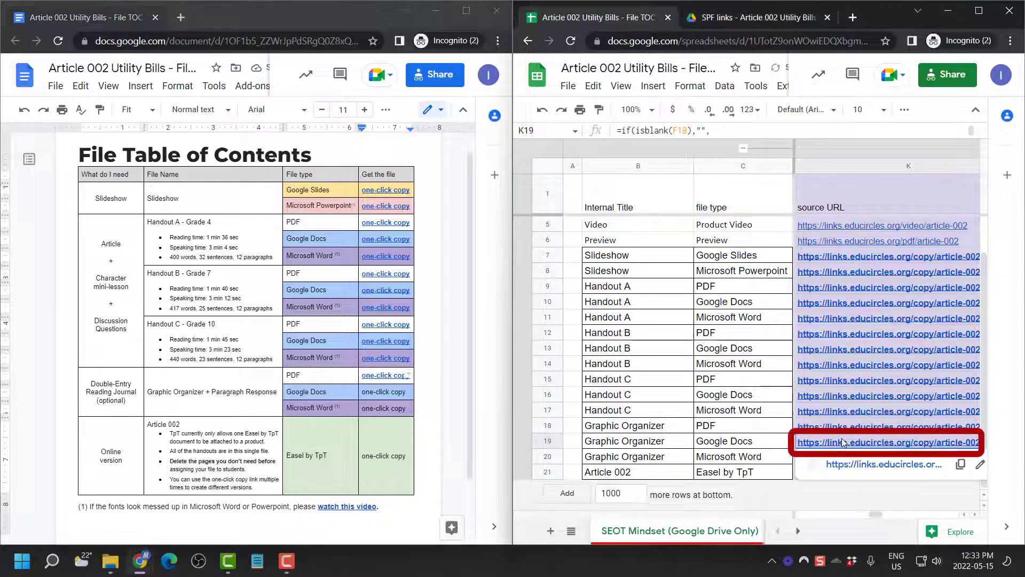
click(401, 391)
triple_click(400, 391)
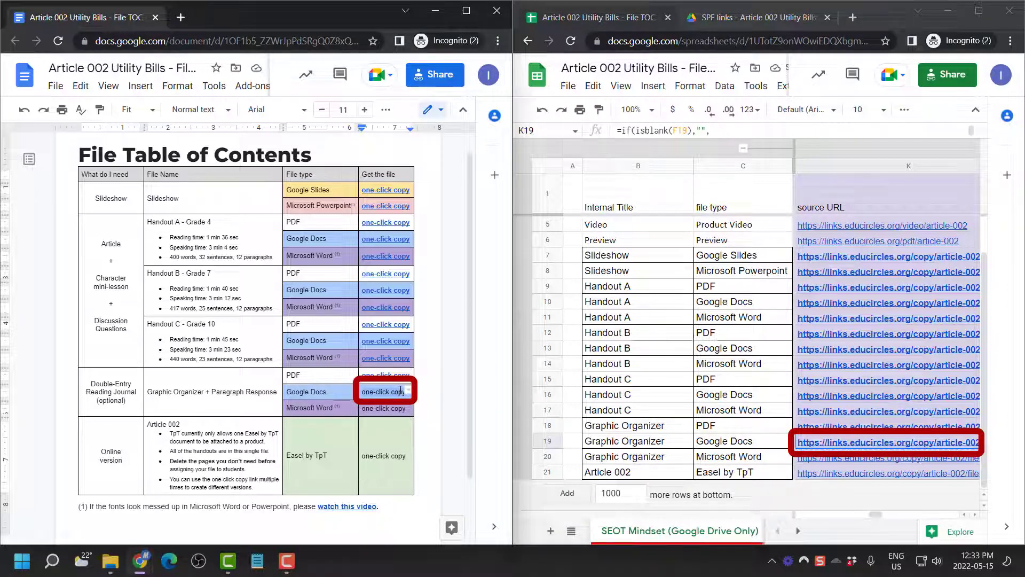
key(ctrl+k)
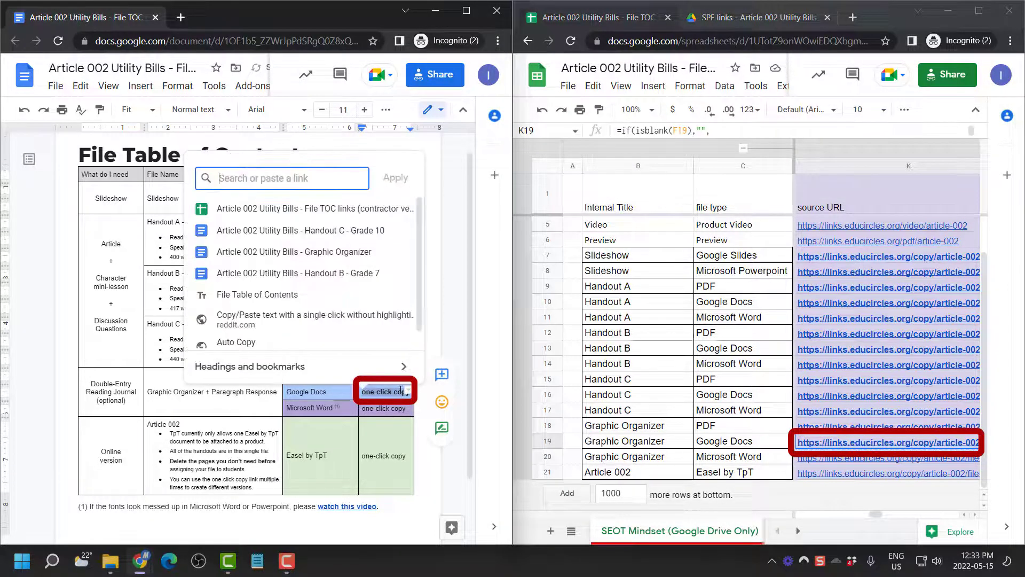
key(ctrl+v)
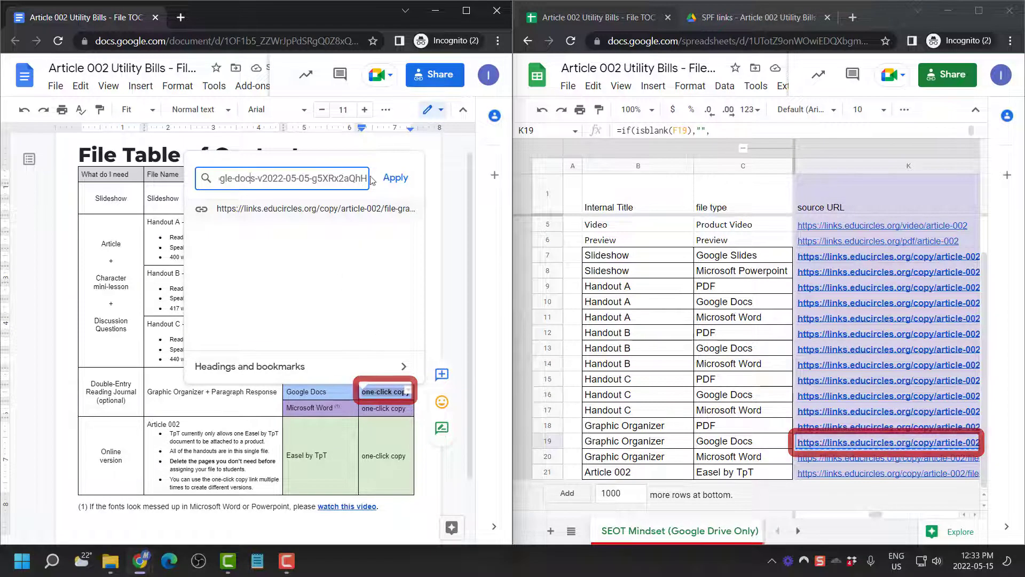
click(395, 177)
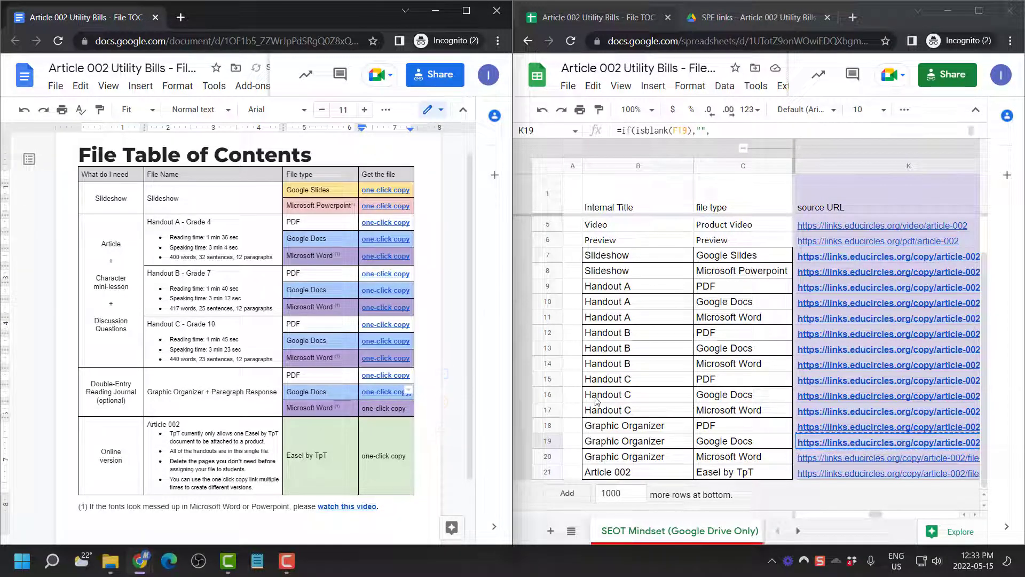
Link the Graphic Organizer Microsoft Word and Easel by TpT one-click copy text to their K20 and K21 URLs
click(854, 459)
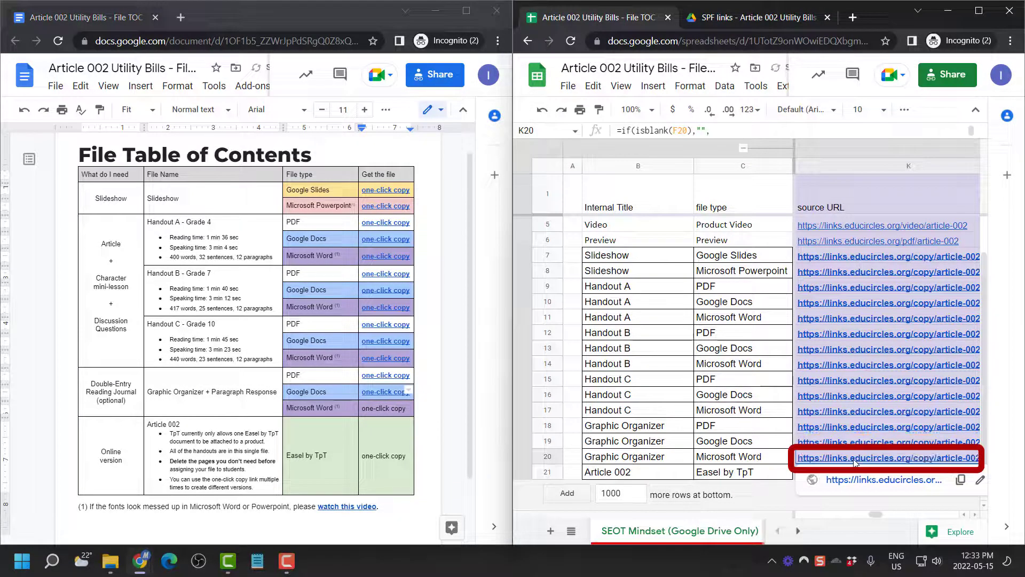
click(400, 409)
triple_click(400, 410)
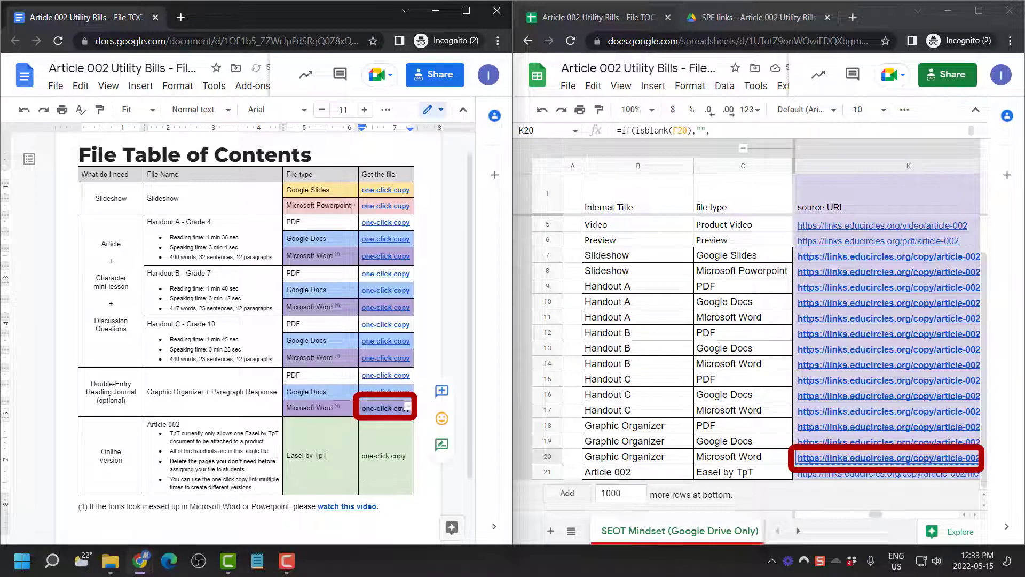
key(ctrl+k)
key(ctrl+v)
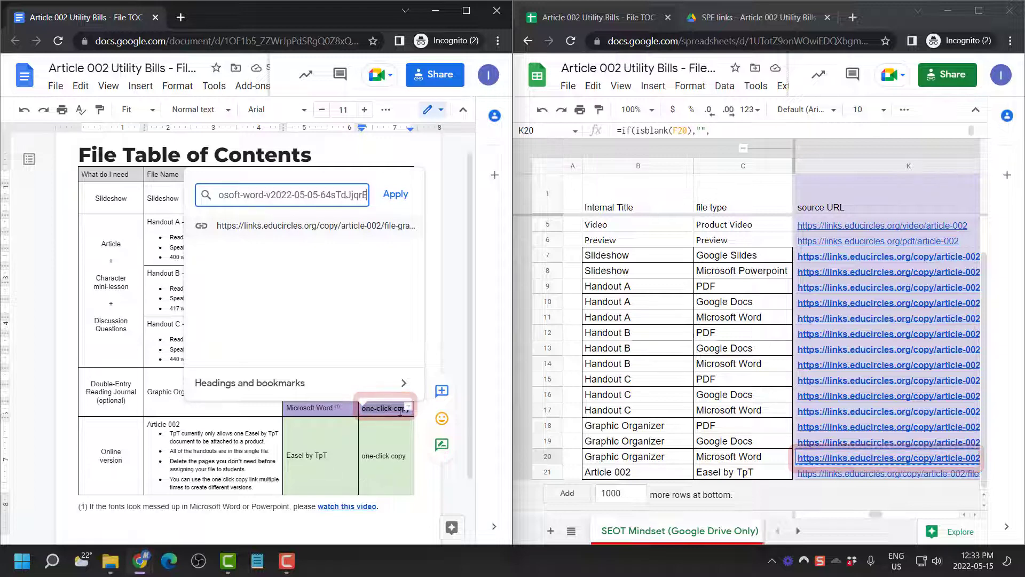
key(Return)
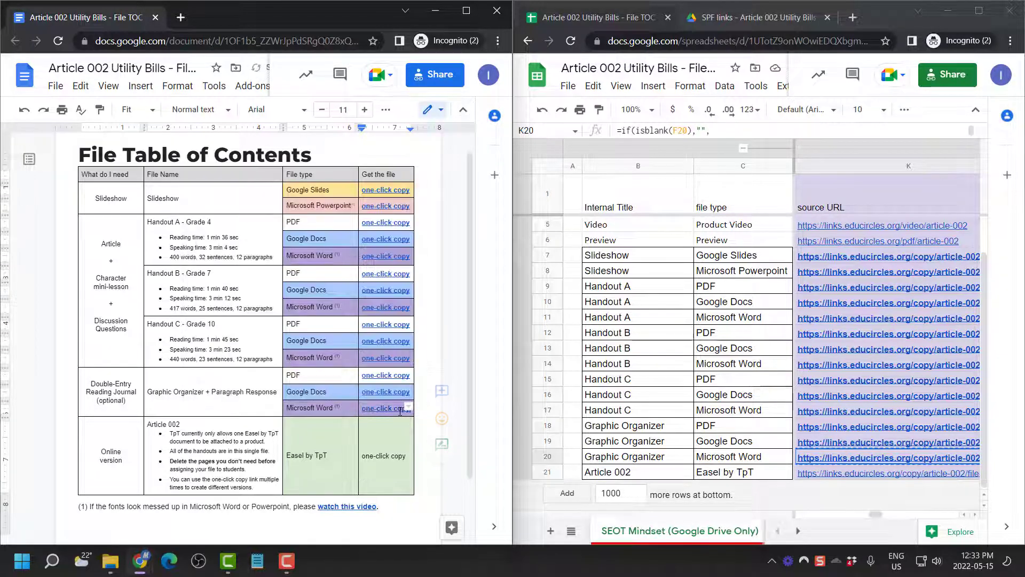
click(861, 474)
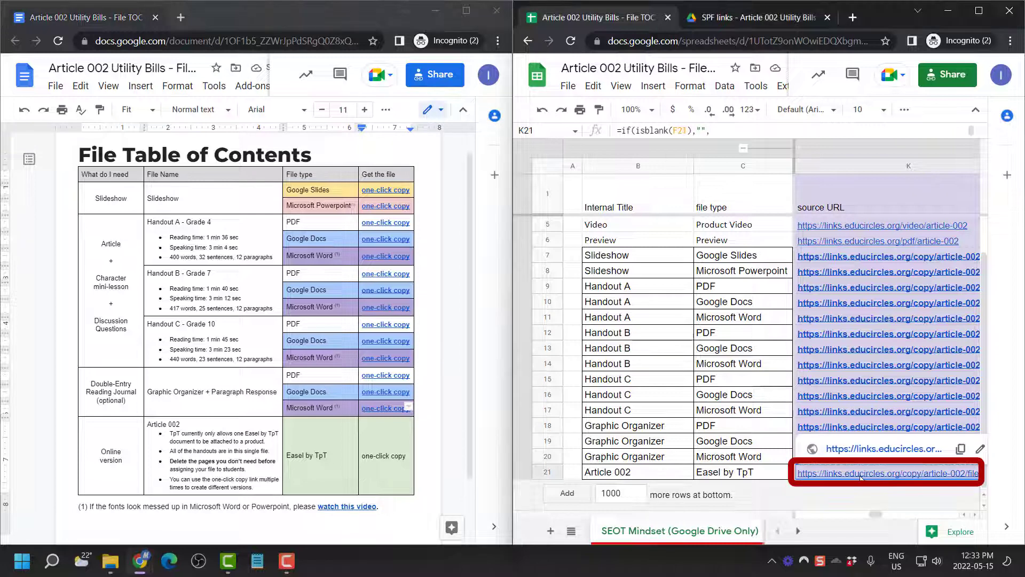
click(384, 458)
triple_click(383, 457)
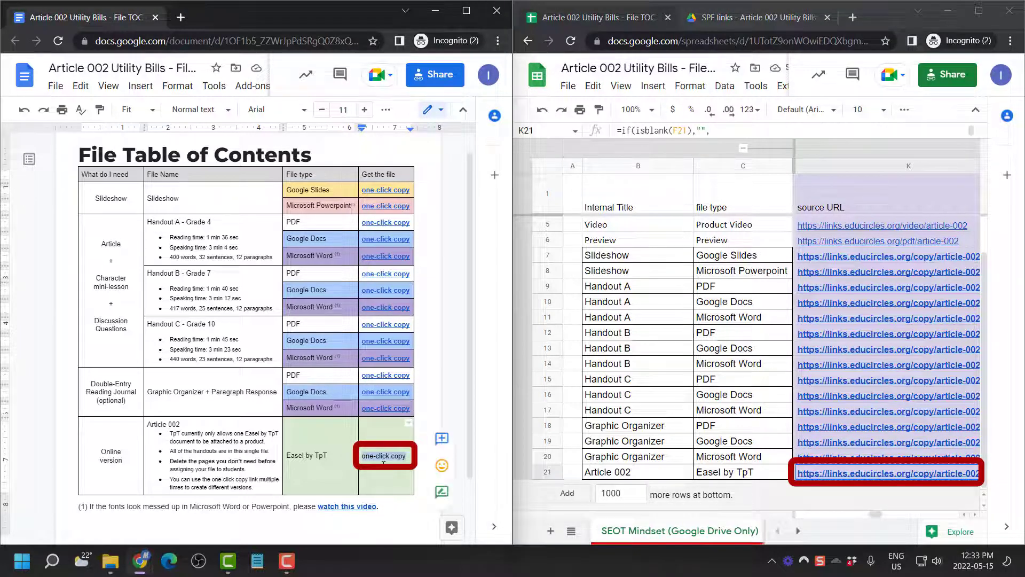
key(ctrl+k)
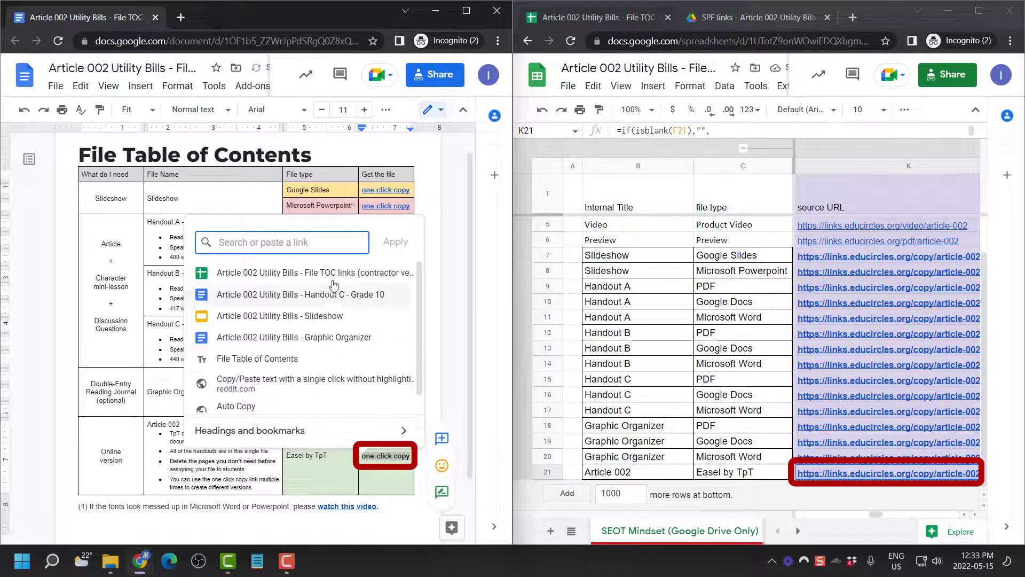
key(ctrl+v)
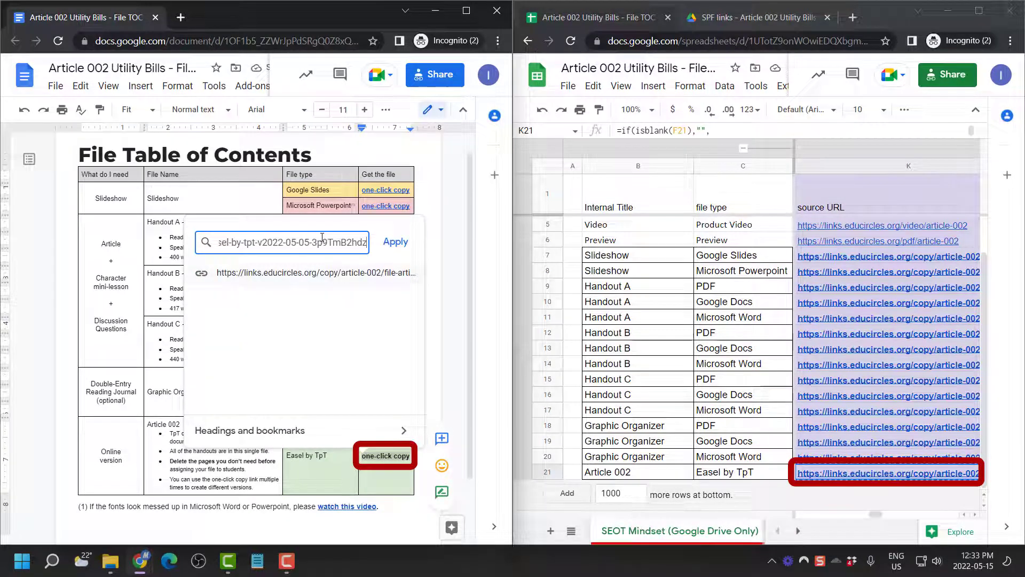
click(395, 242)
scroll(372, 291, down, 3)
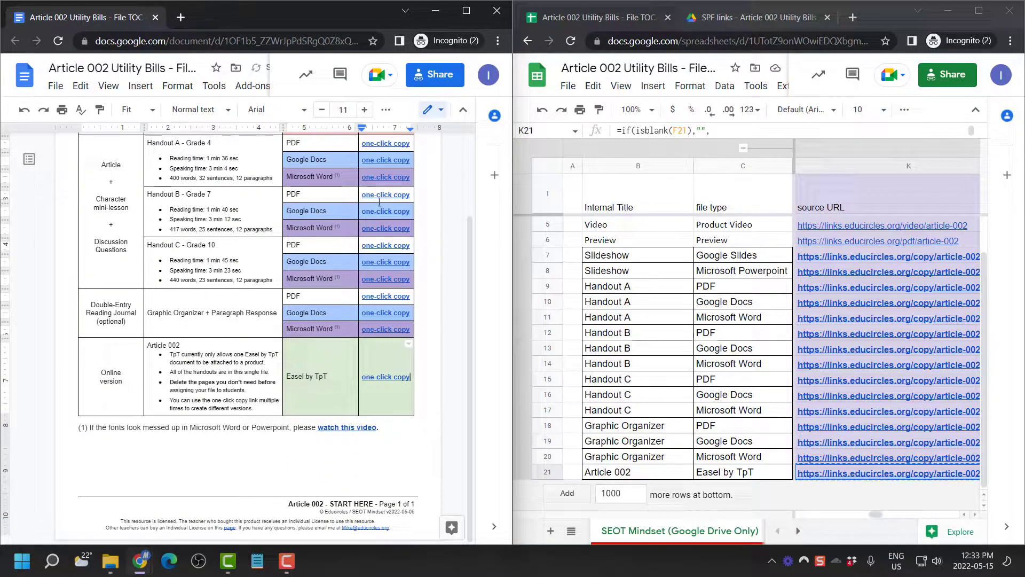
Maximize the File TOC document at 100% zoom and check the Easel by TpT one-click copy link
double_click(462, 20)
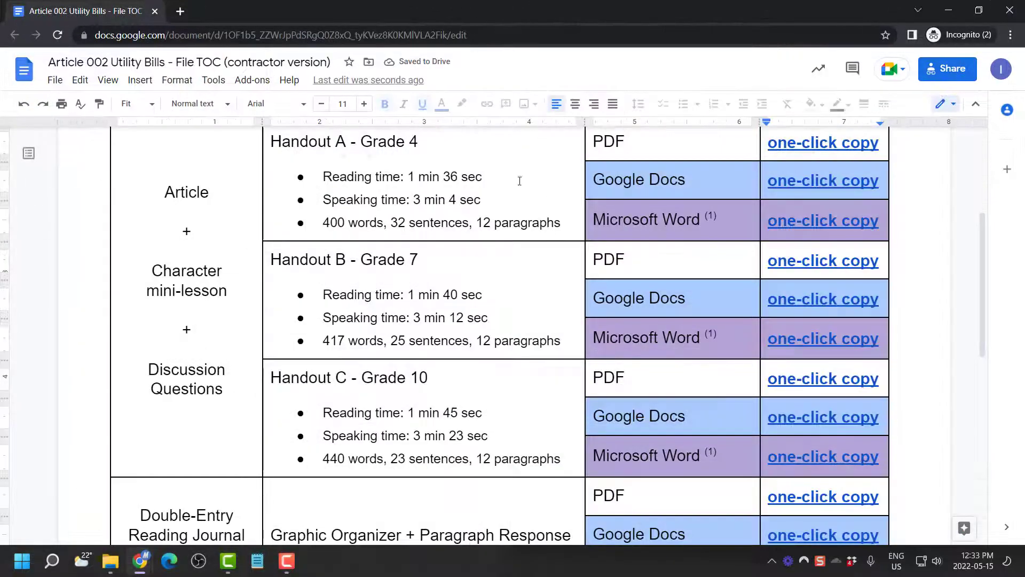
click(136, 104)
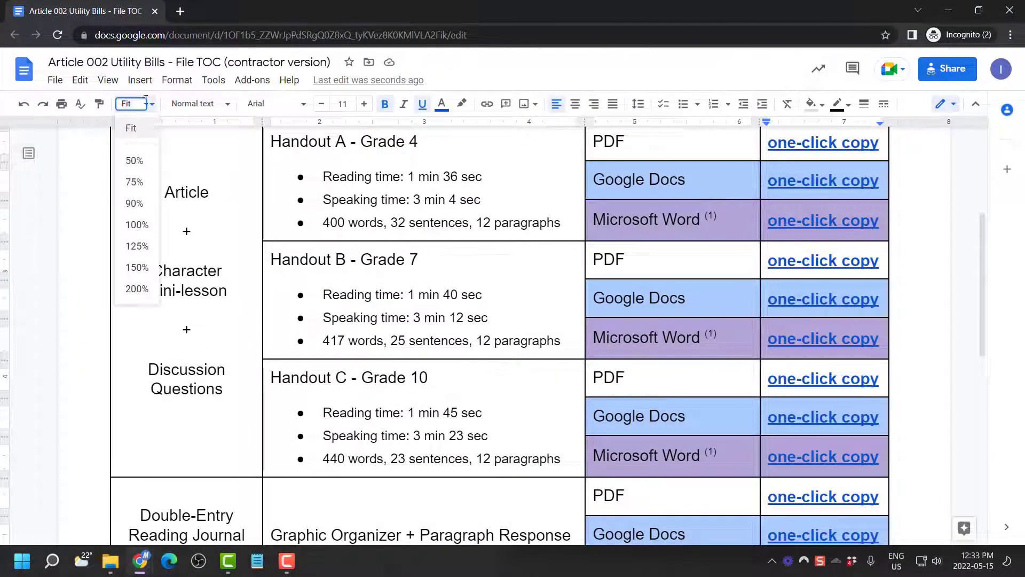
click(137, 225)
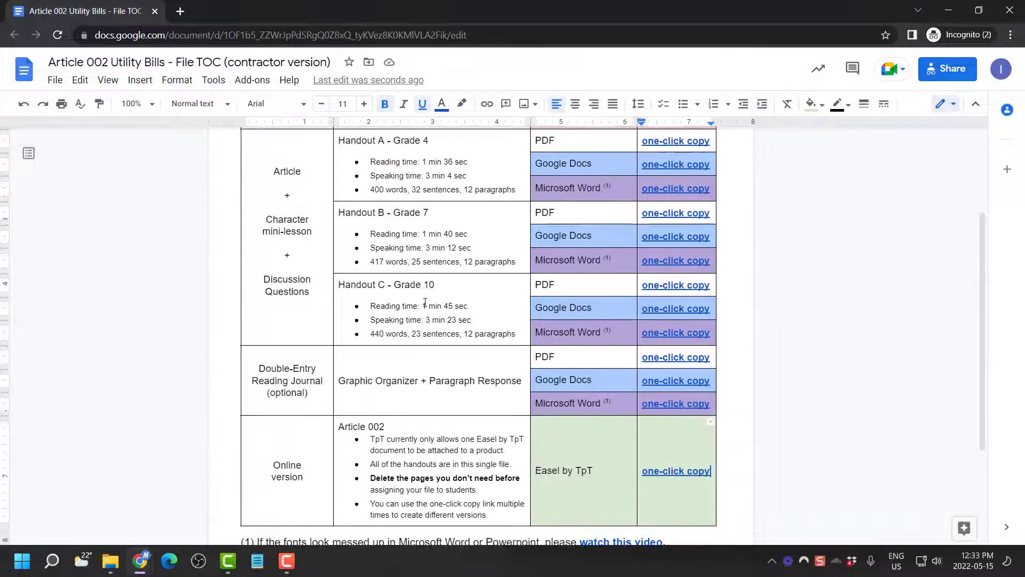
scroll(701, 286, up, 3)
scroll(702, 286, down, 4)
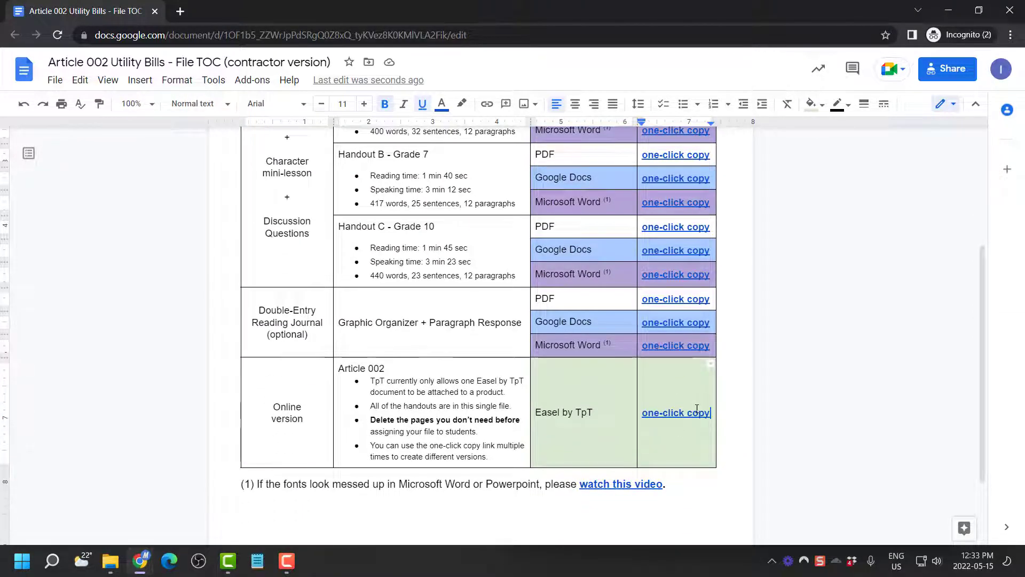
click(693, 400)
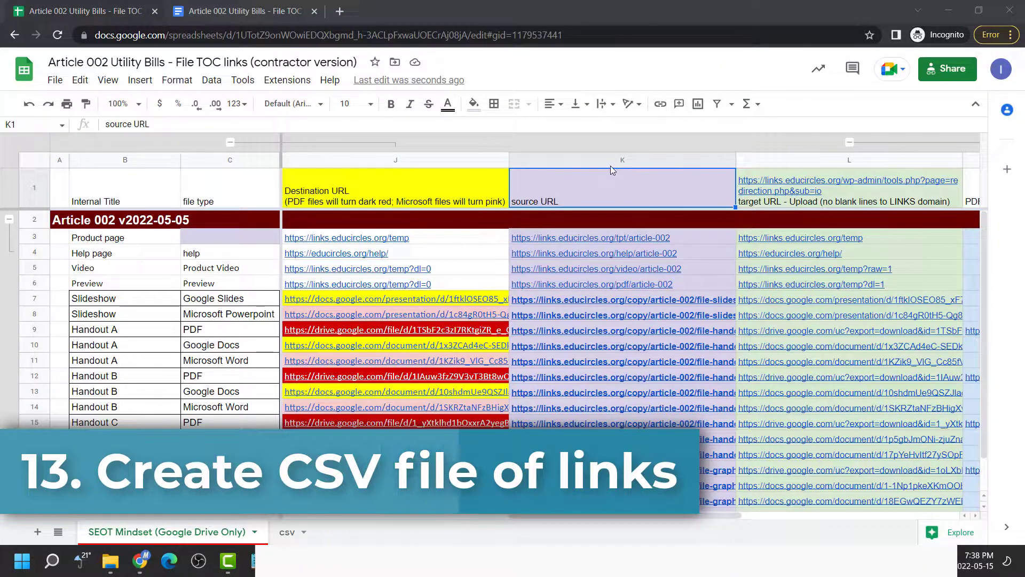
Paste source and target URL columns K:L as values only into A1 of the csv sheet
click(611, 160)
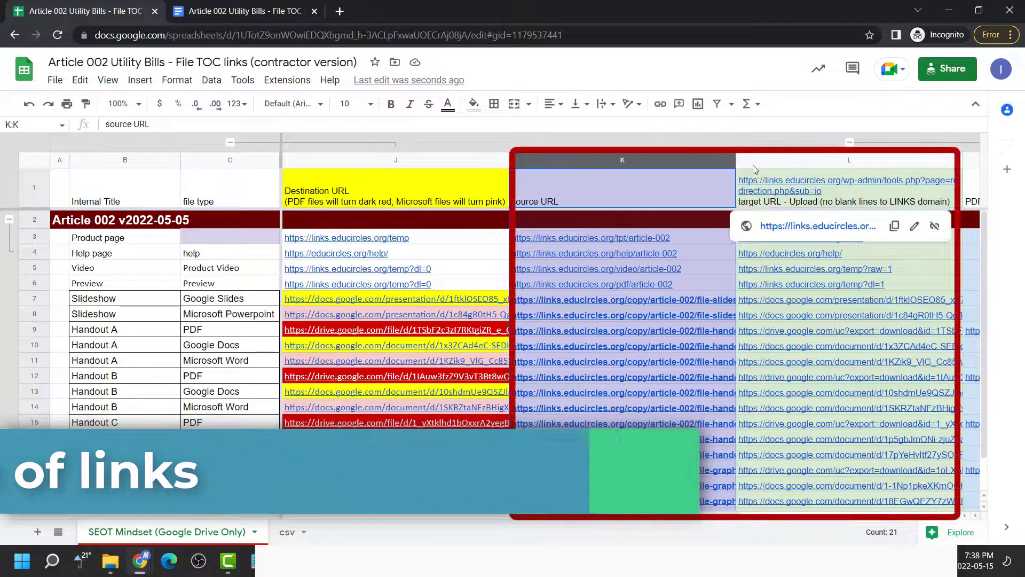
shift+click(752, 163)
key(ctrl+c)
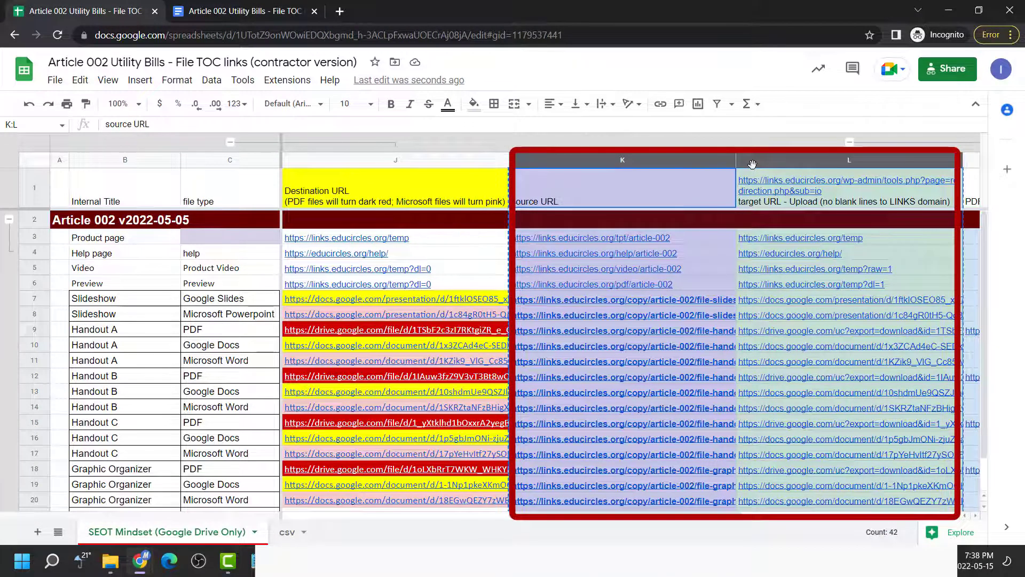
click(288, 534)
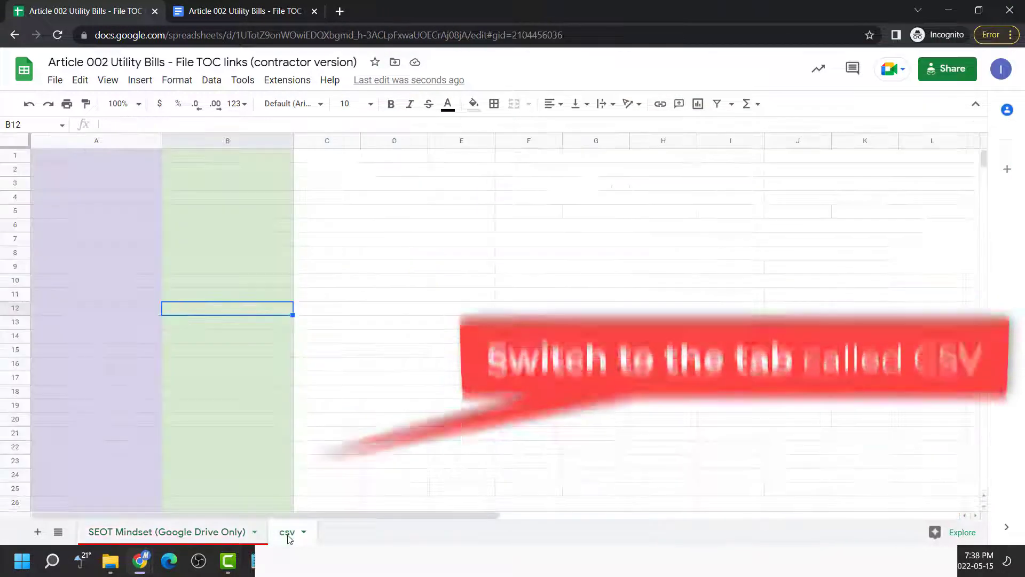
click(136, 160)
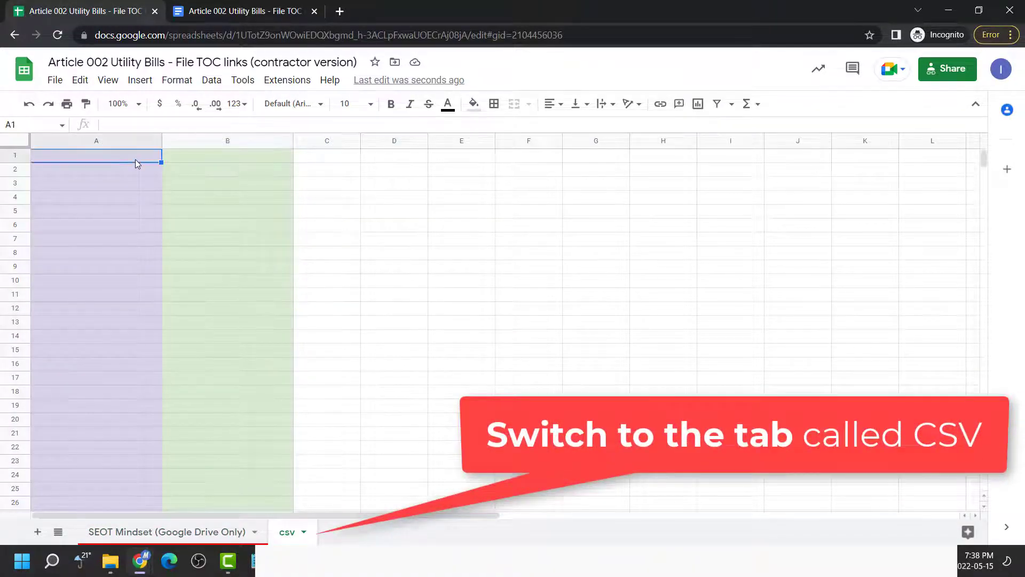
key(ctrl+shift+v)
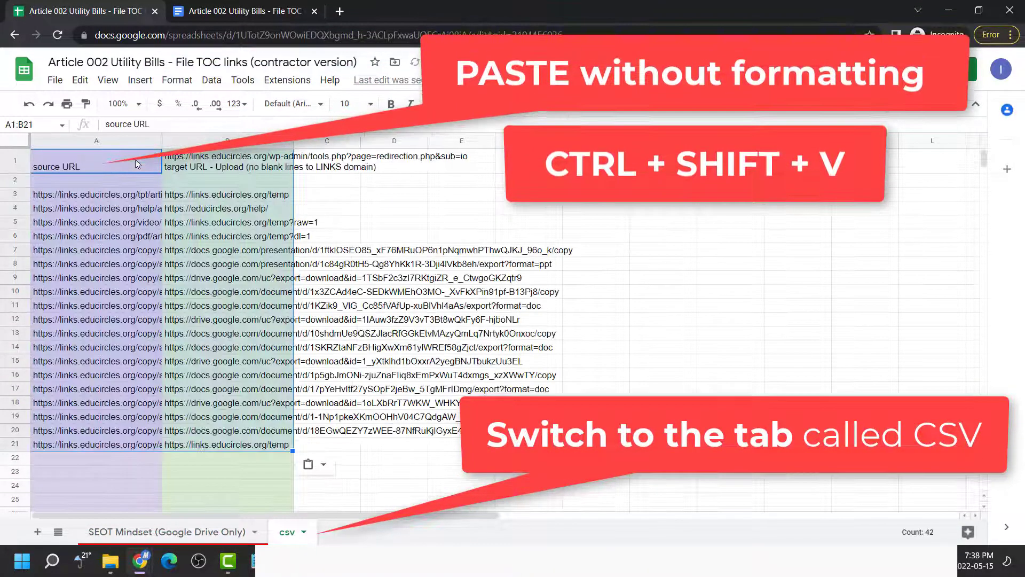
right_click(136, 159)
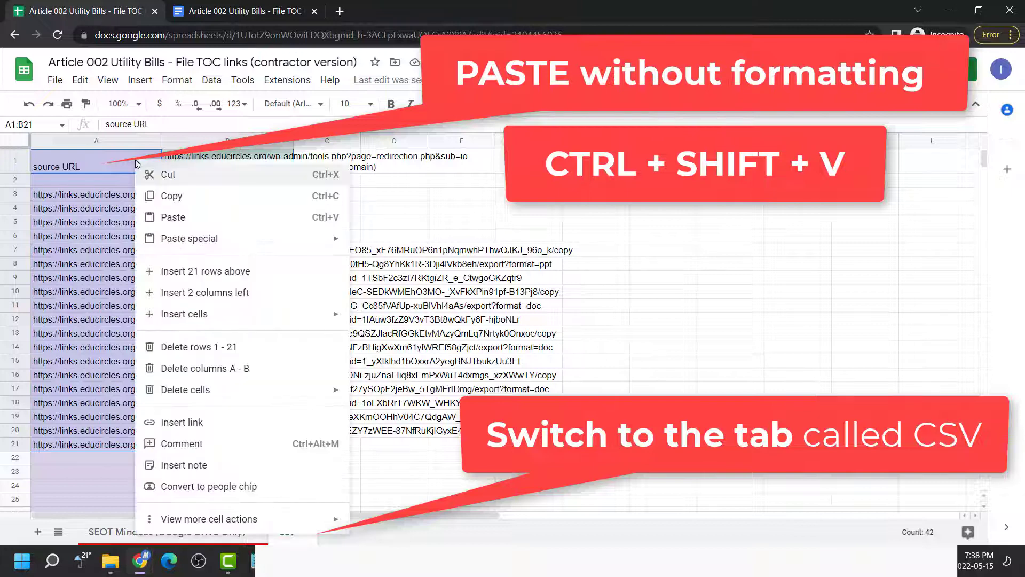
mouse_move(299, 238)
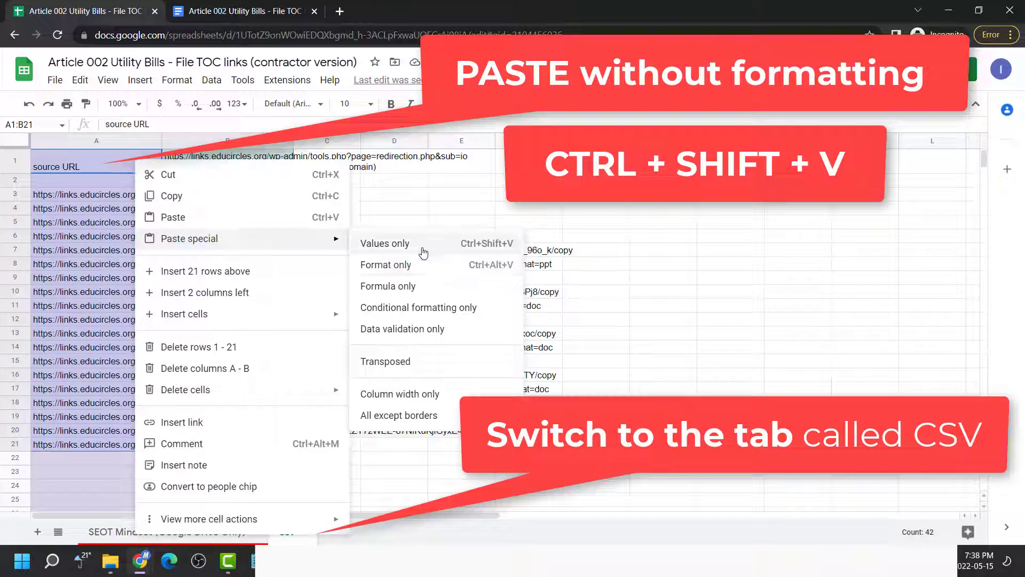
click(443, 253)
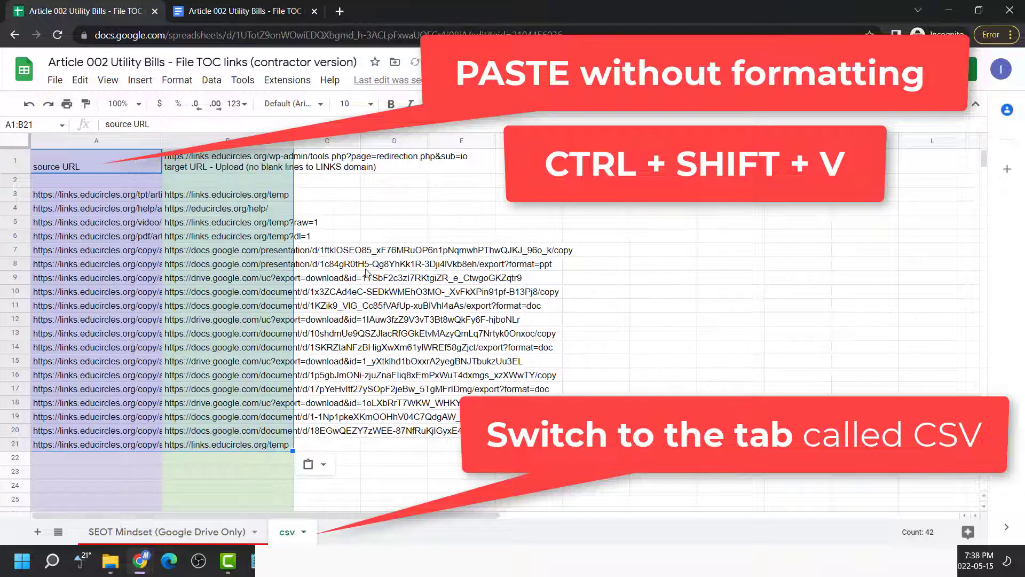
click(275, 291)
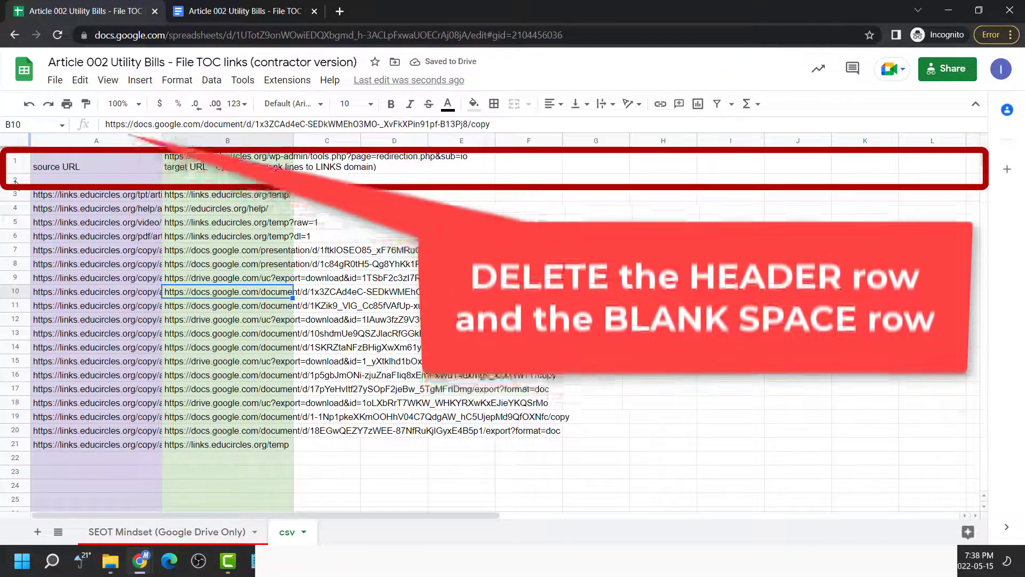
Delete the header row and blank row (rows 1–2) from the csv sheet
drag(15, 181, 14, 160)
right_click(111, 165)
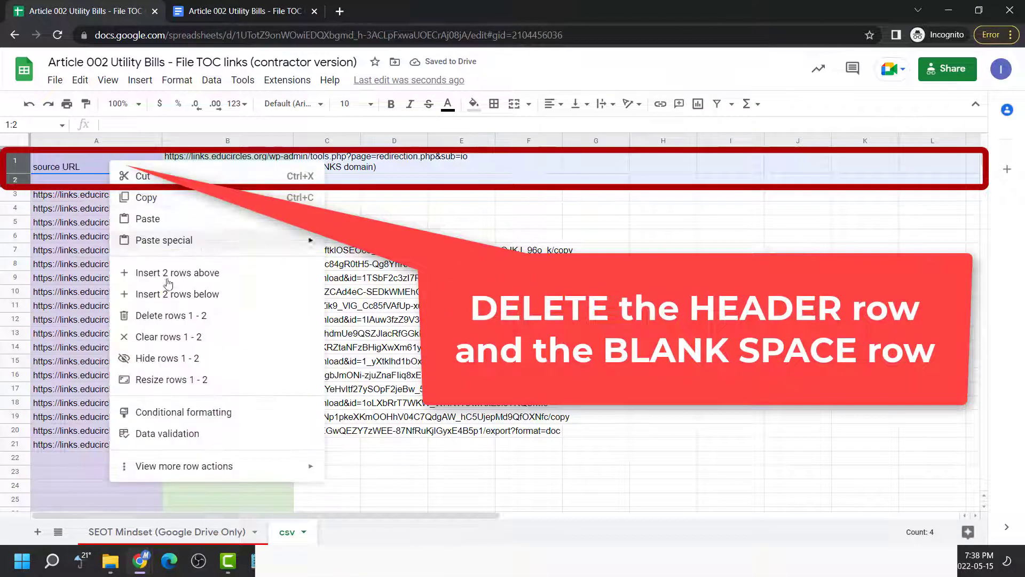
click(186, 314)
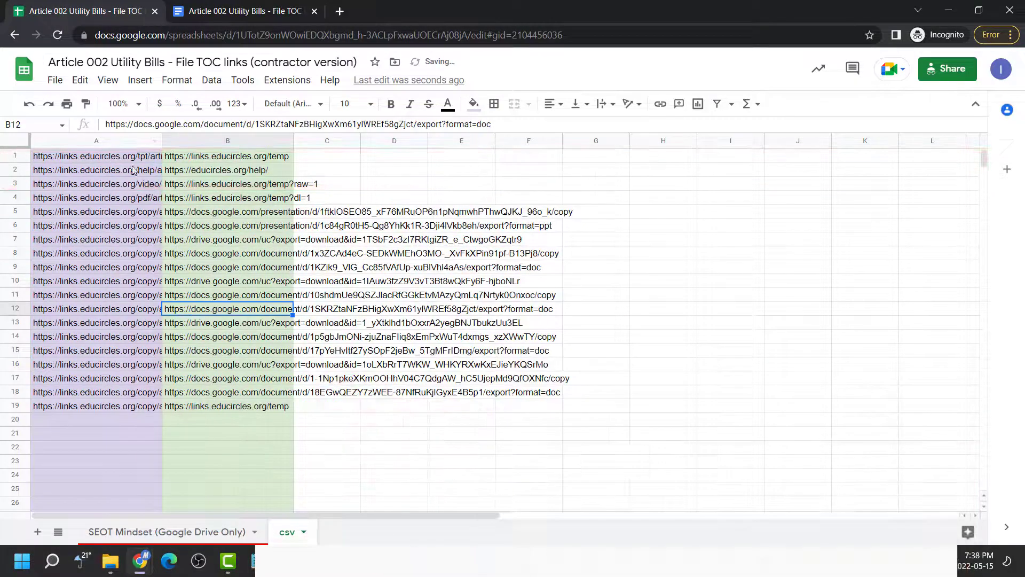
click(55, 80)
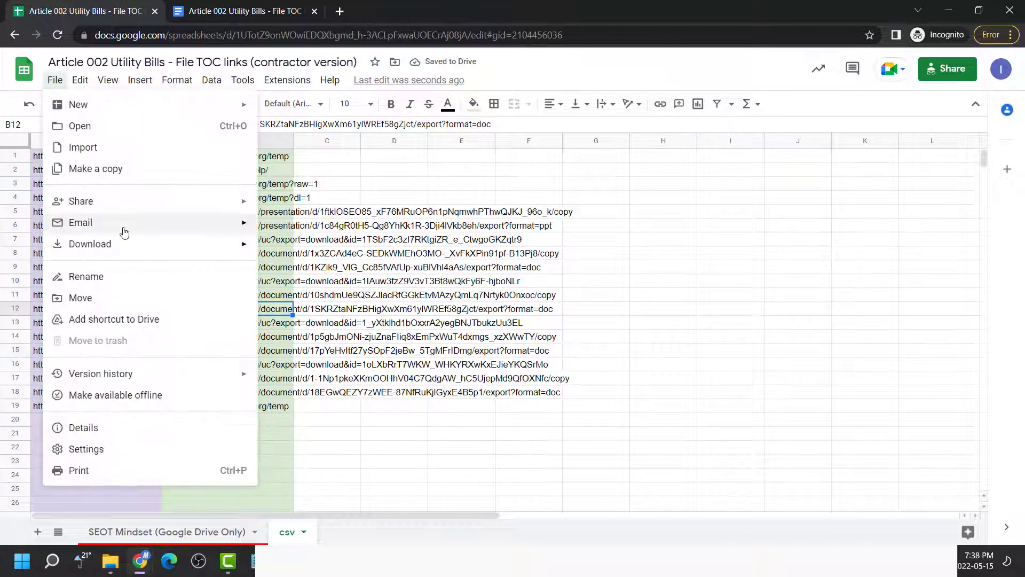
Download the csv sheet as a Comma Separated Values file into the Tutorial folder
mouse_move(126, 247)
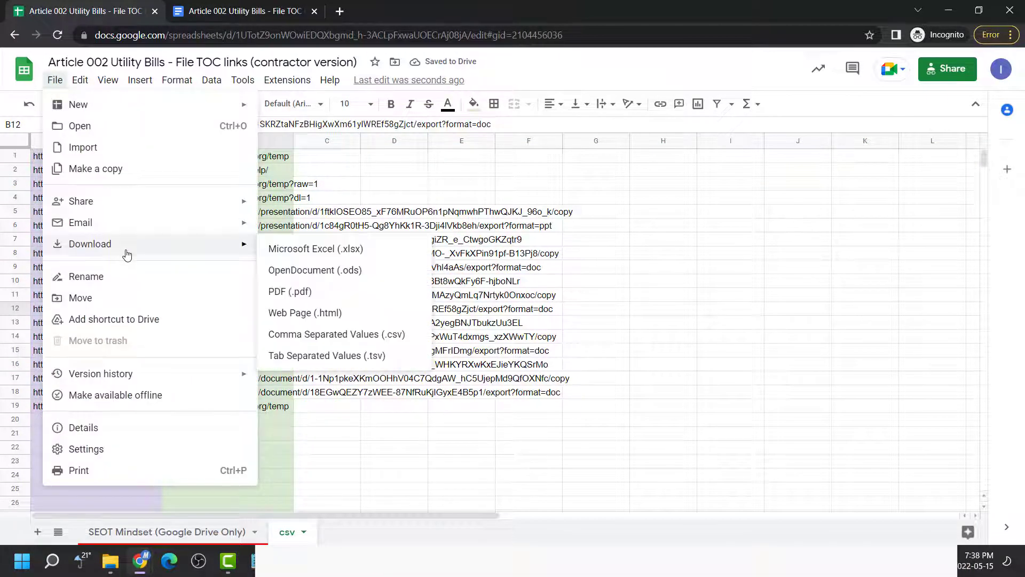
click(424, 336)
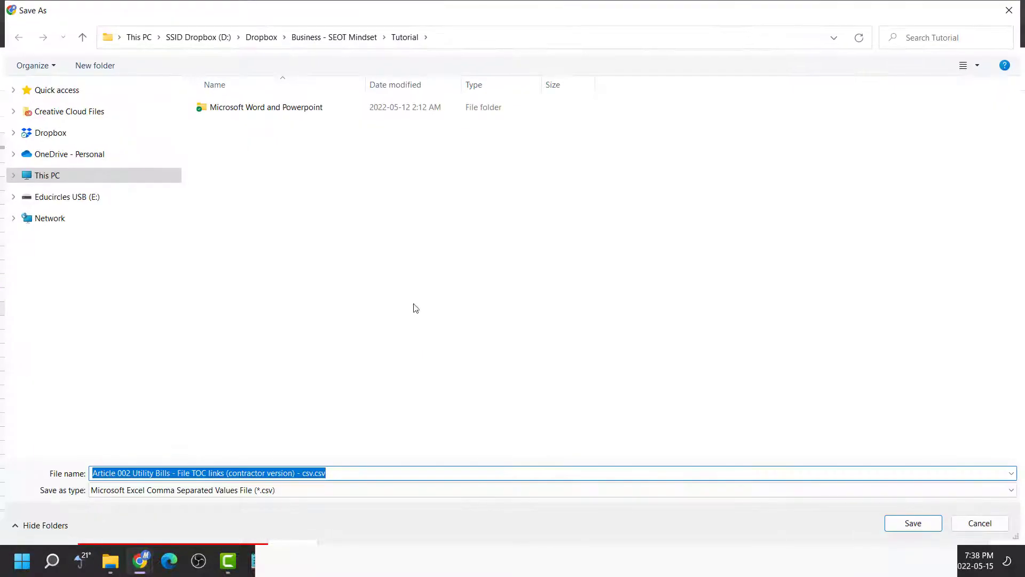
click(926, 527)
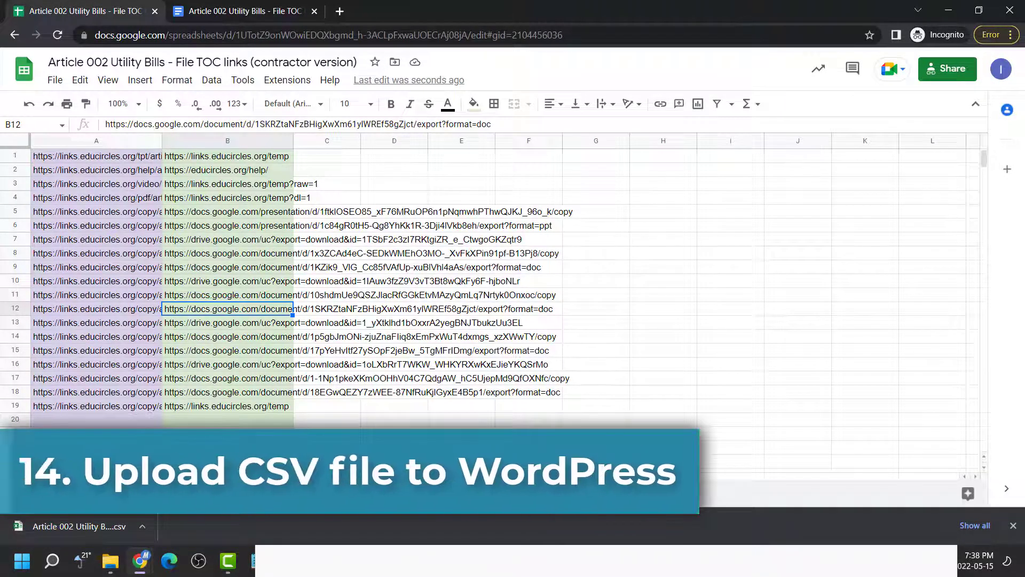
Follow cell L1's Redirection import link on the main sheet to the WordPress login page
click(123, 493)
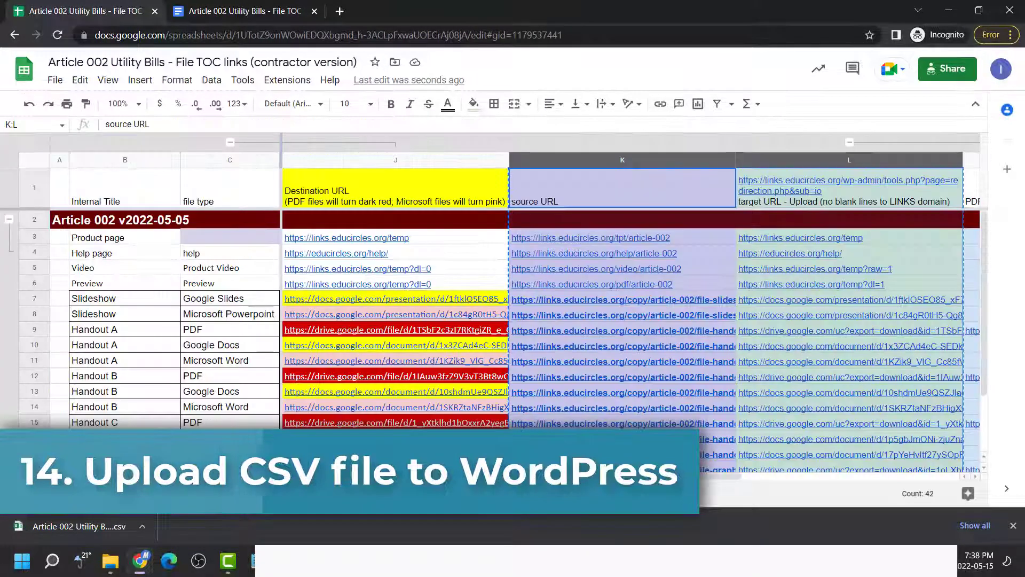
click(543, 303)
click(772, 191)
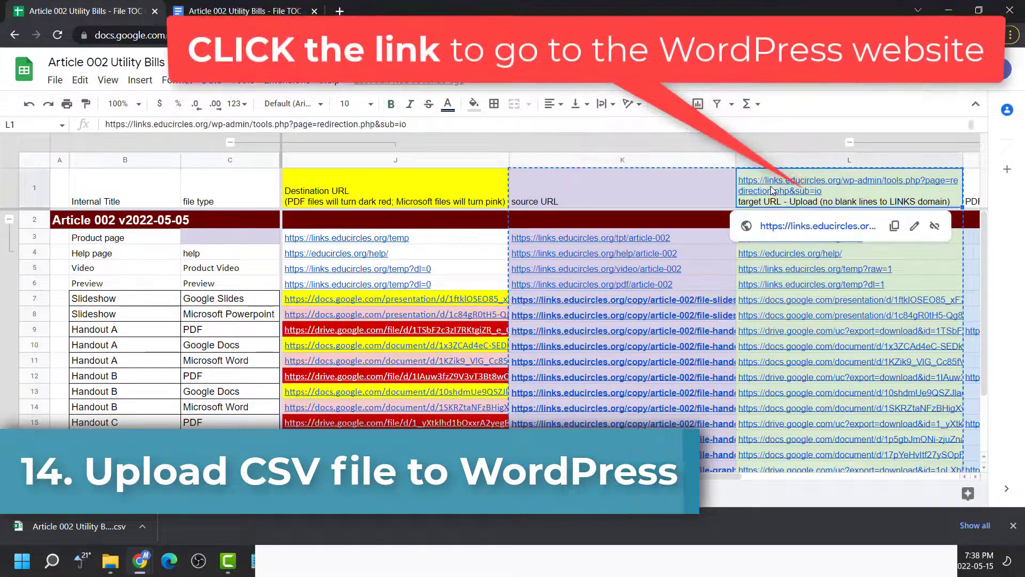
click(811, 226)
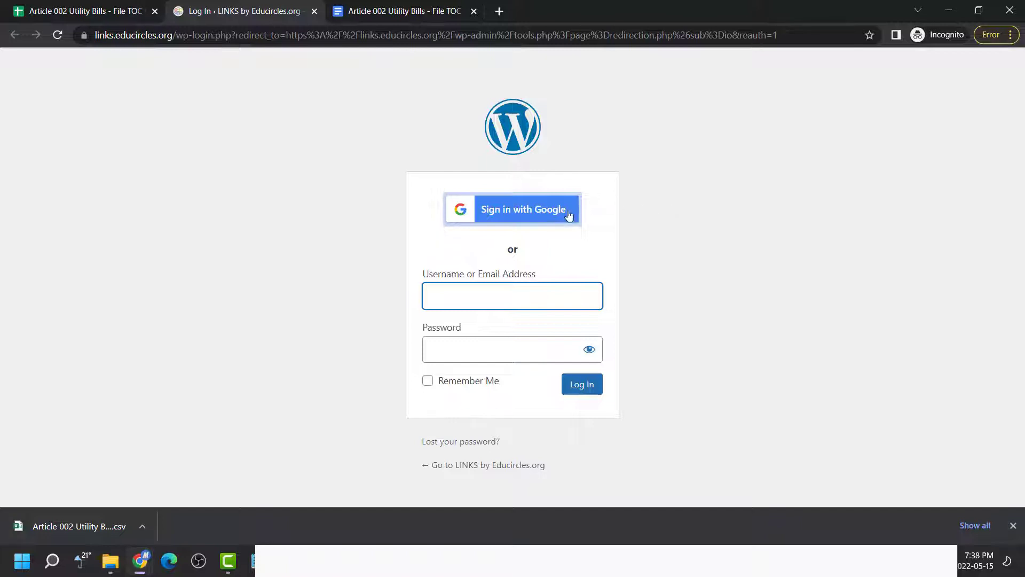
Sign in to WordPress and import the downloaded CSV into the fiverr redirect group
click(531, 225)
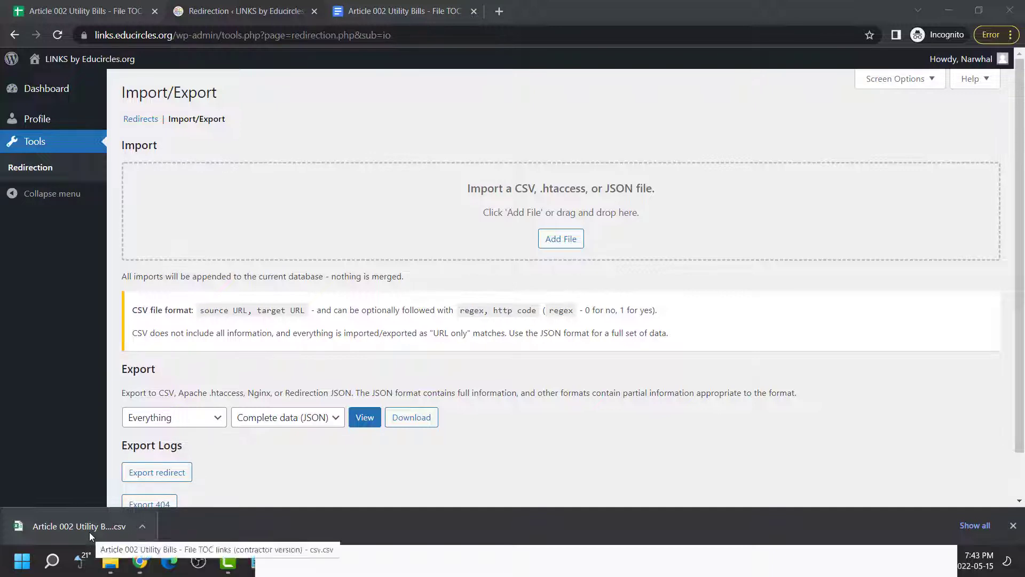
drag(90, 533, 527, 201)
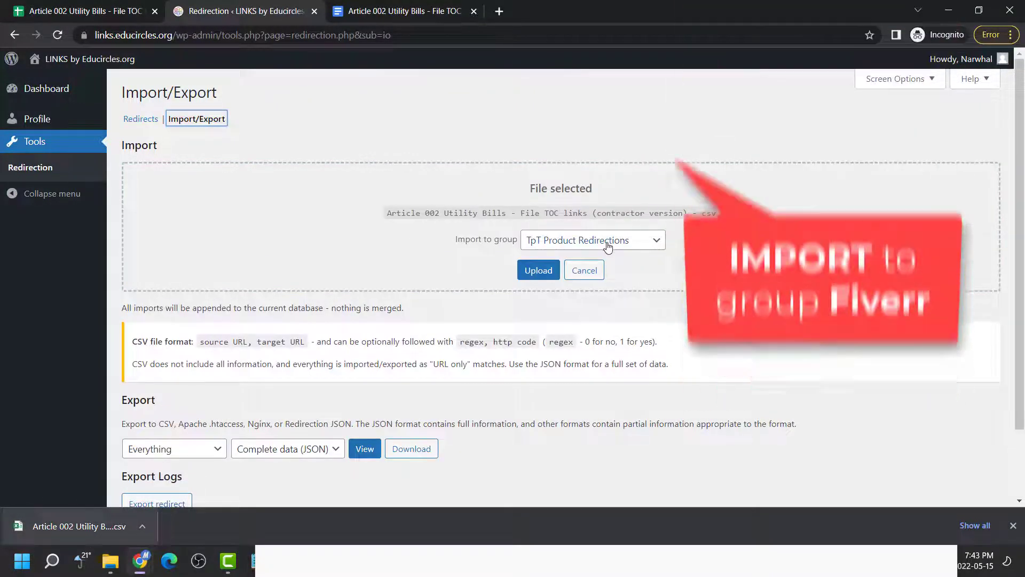
click(607, 241)
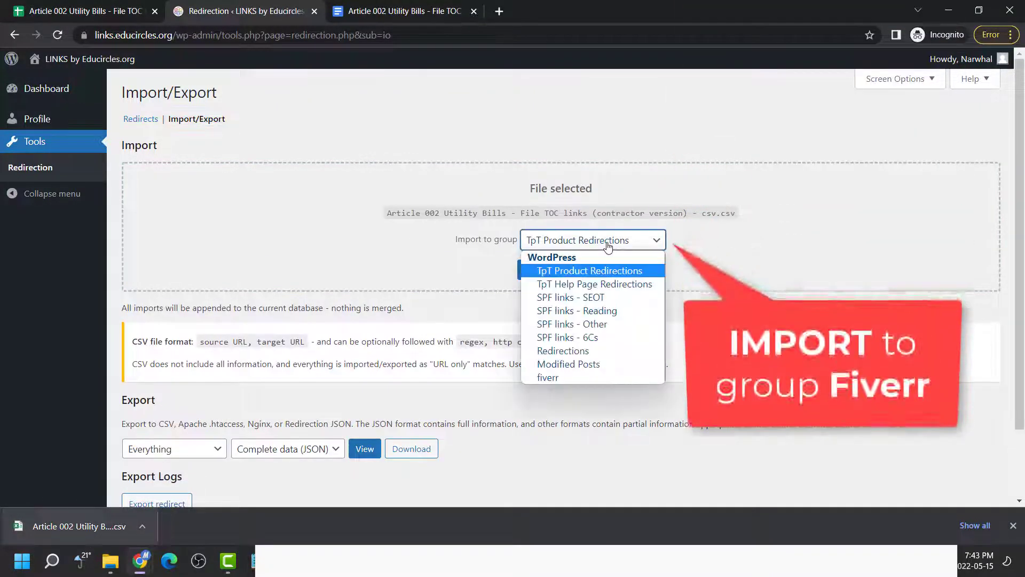
click(579, 376)
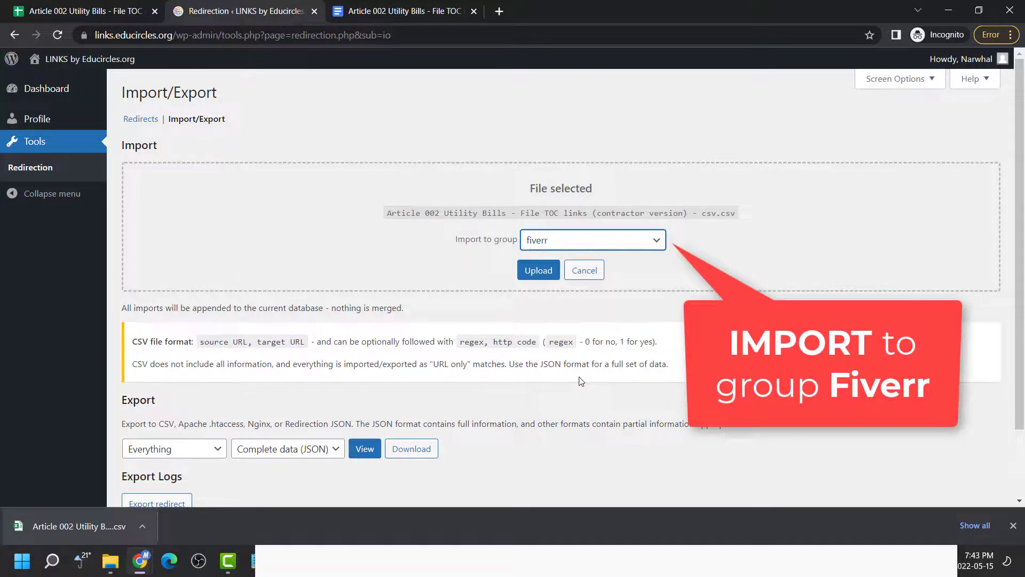
click(538, 270)
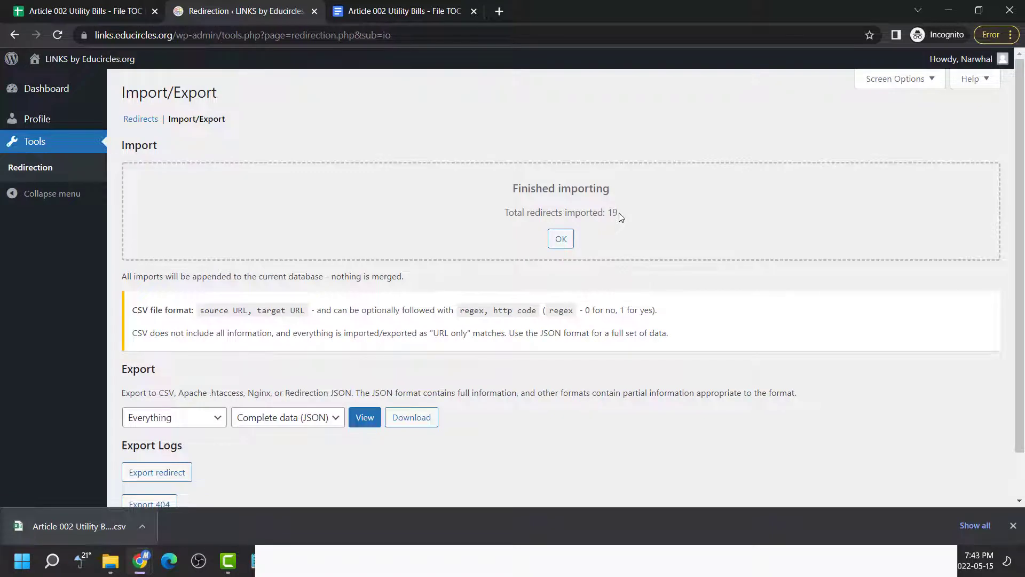
Check that the sheet's source URLs end at row 19, matching the 19 imported redirects
click(63, 6)
click(140, 251)
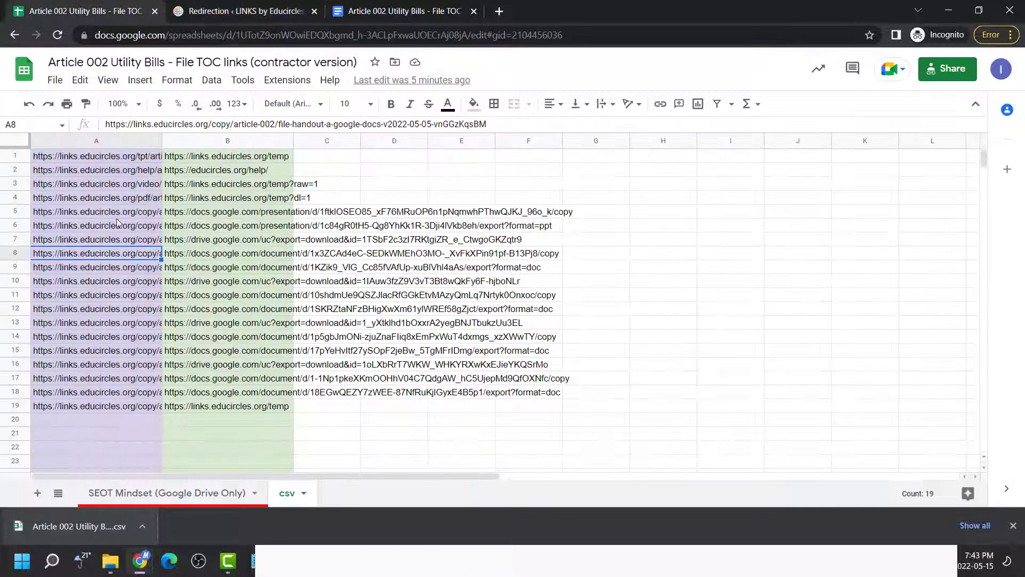
click(44, 160)
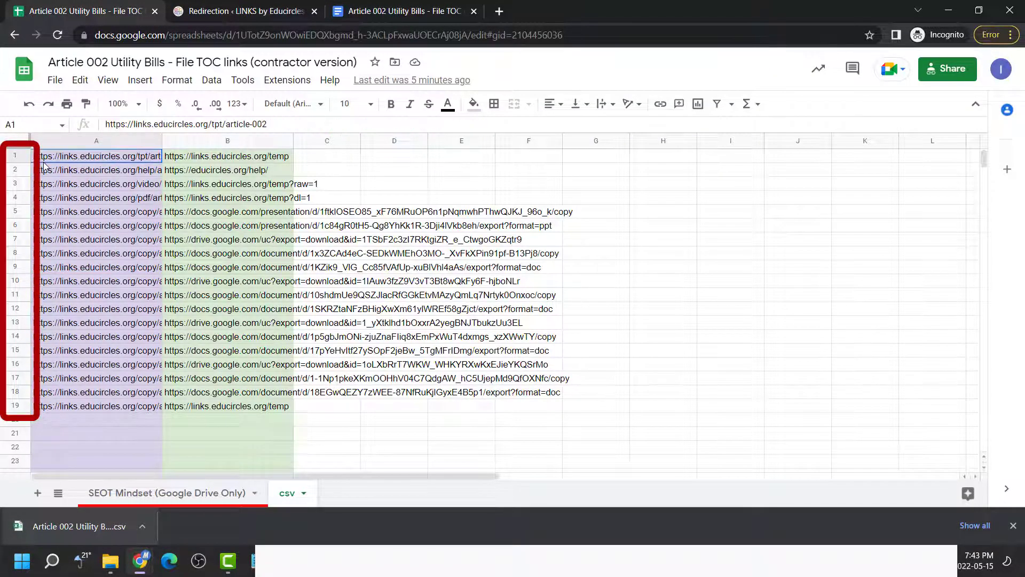
click(61, 409)
Dismiss the import message and search redirects for 'article-002', showing 19 items
click(267, 11)
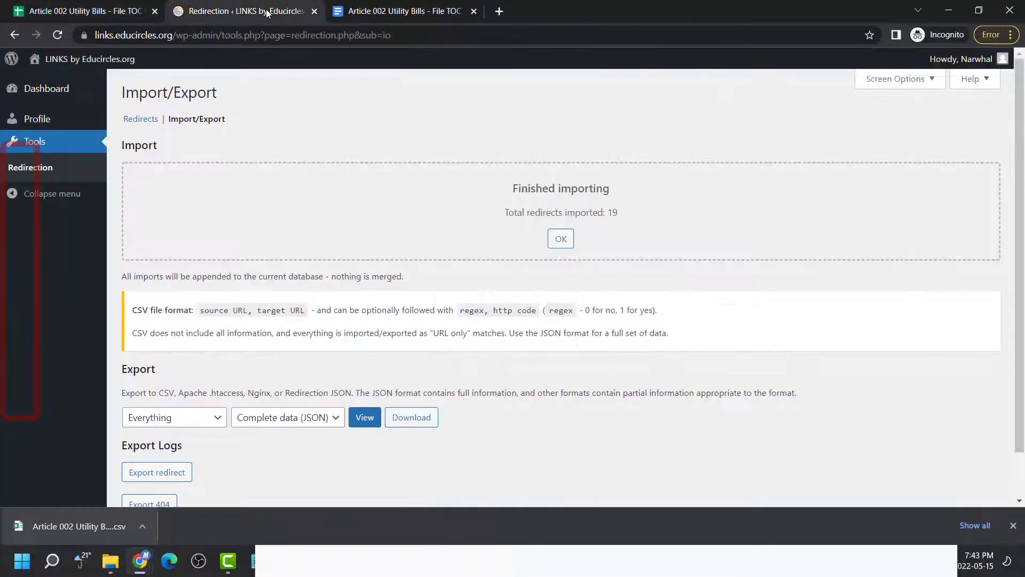
click(561, 239)
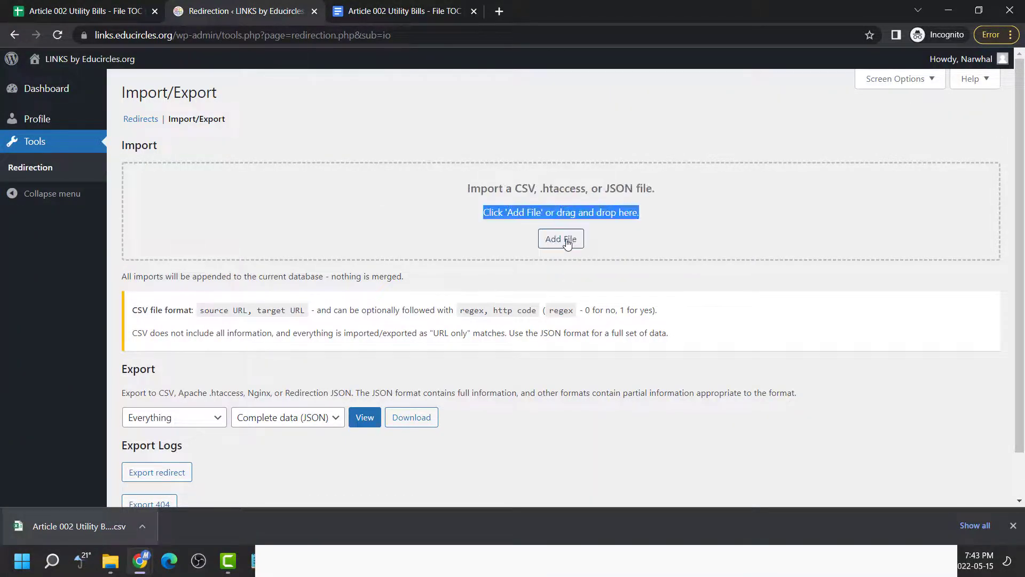
click(139, 119)
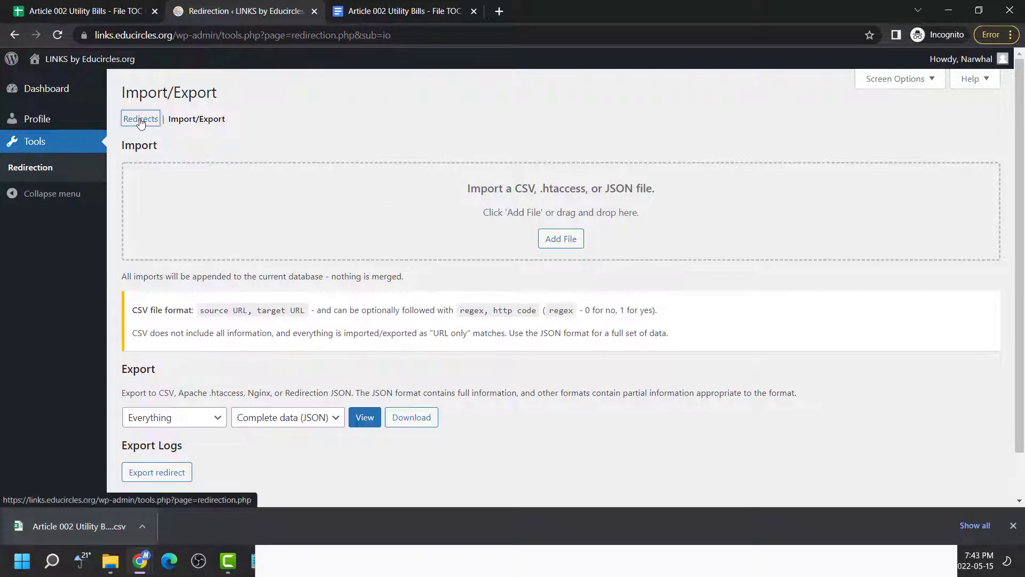
click(839, 138)
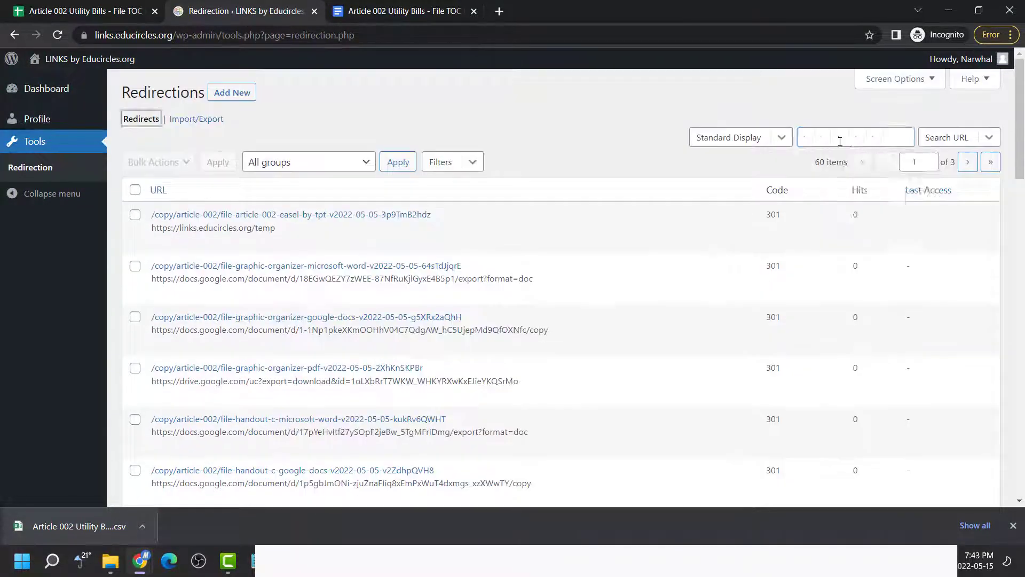
text(article-00)
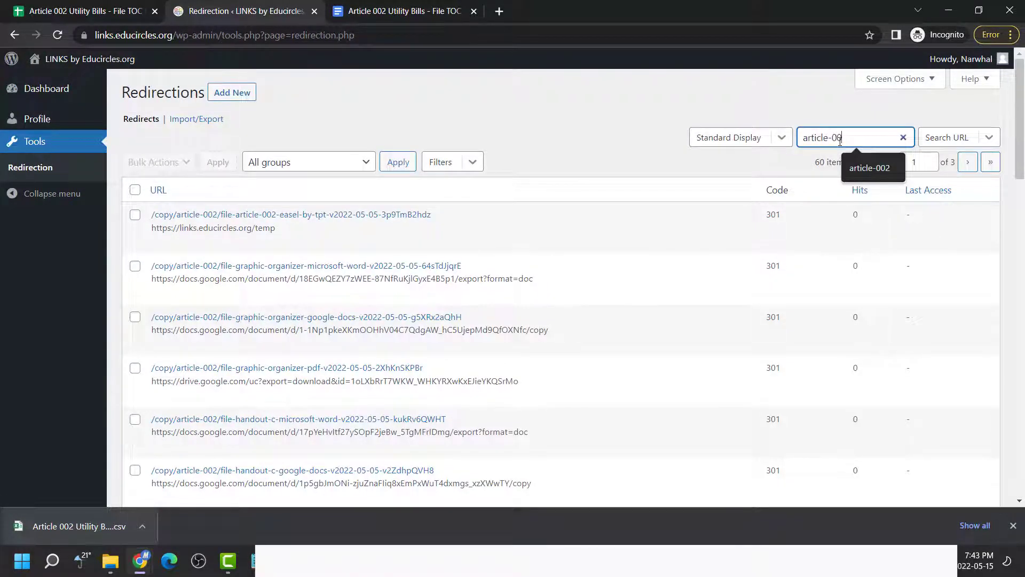
text(2)
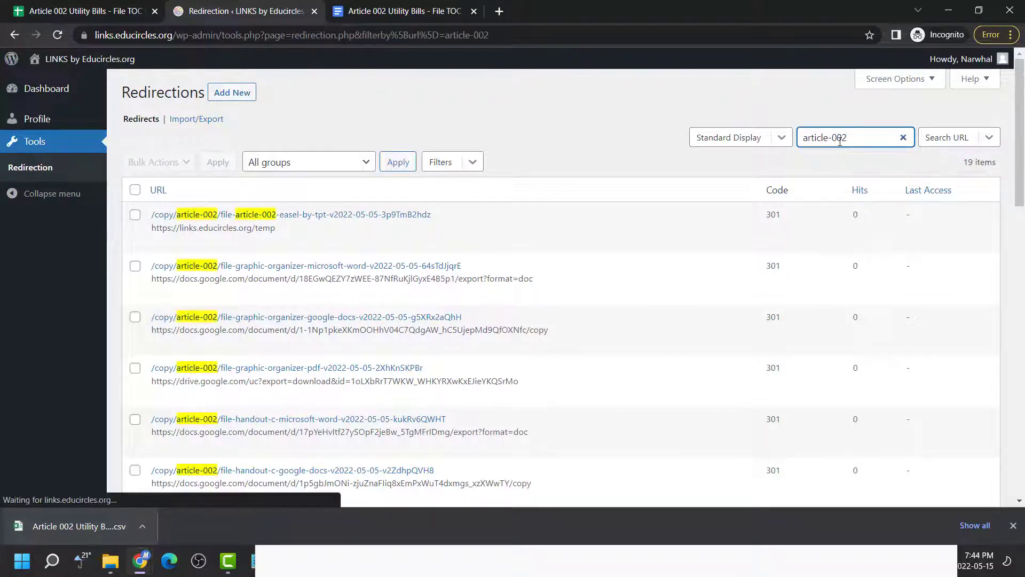
double_click(977, 164)
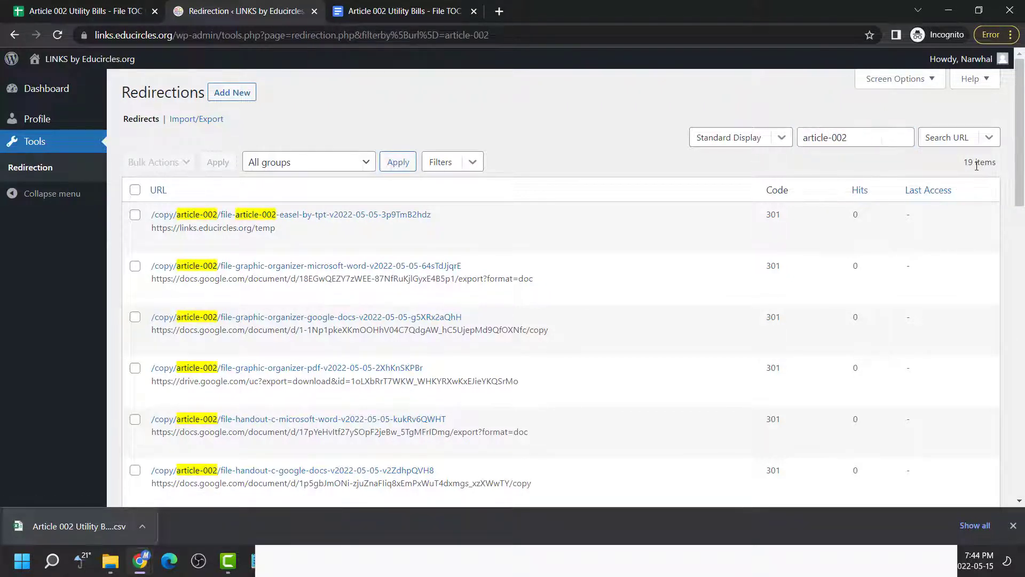
click(807, 176)
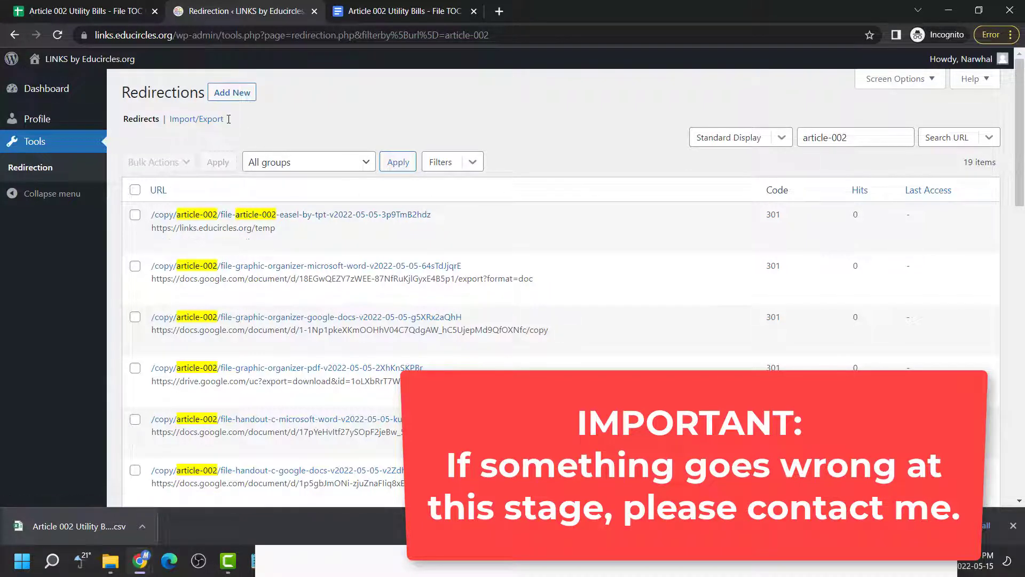
Revisit Import/Export to note imports are appended, then return to the full 60-redirect list
click(200, 117)
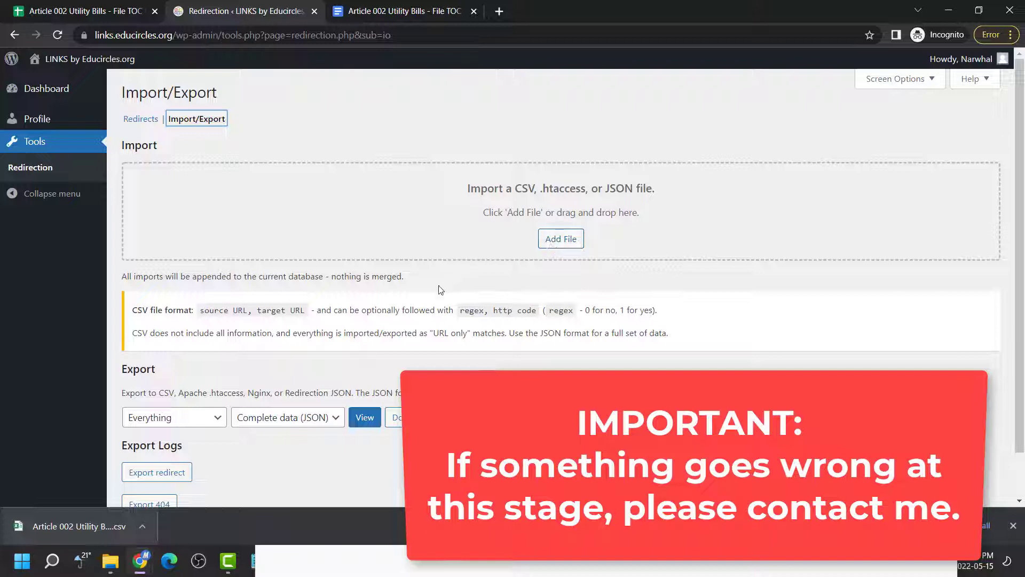
double_click(394, 277)
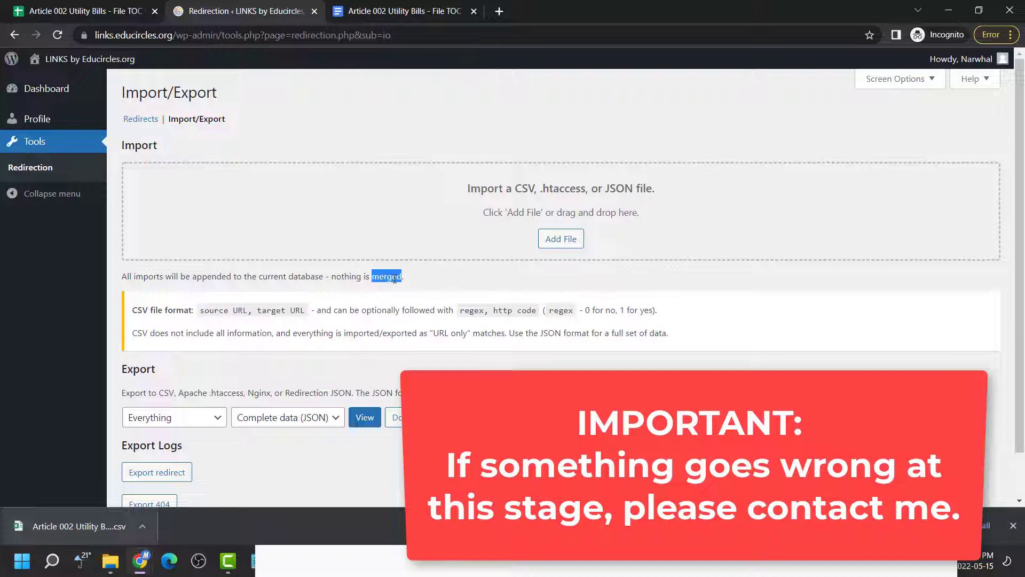
click(151, 121)
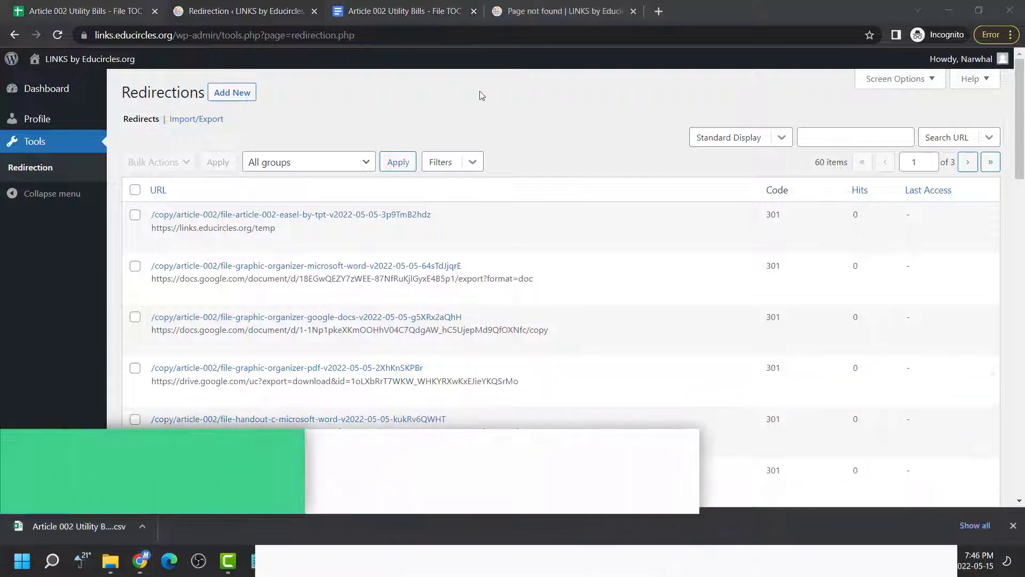
click(480, 91)
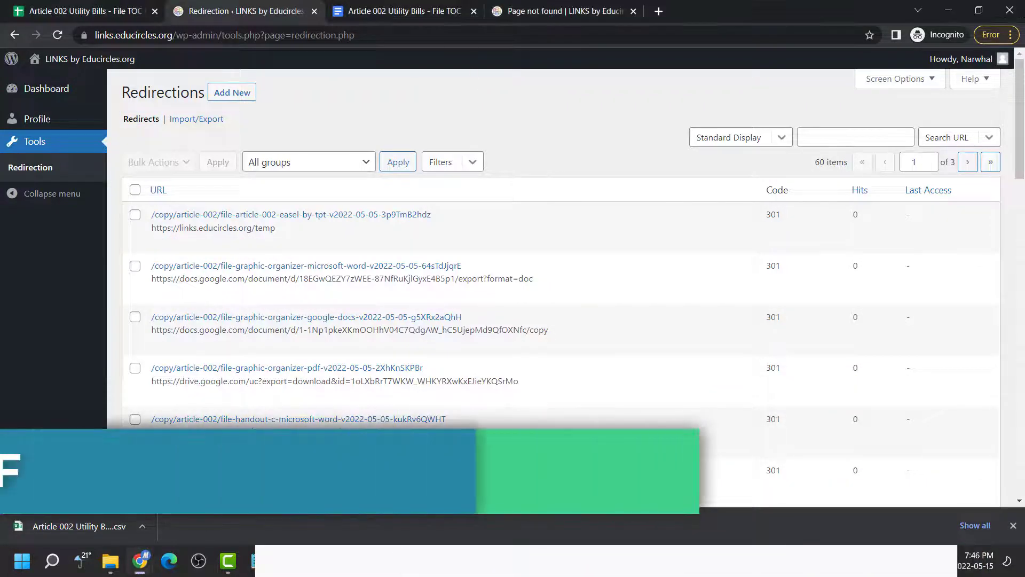
Download the File TOC as a PDF into the Tutorial folder
click(450, 12)
click(862, 220)
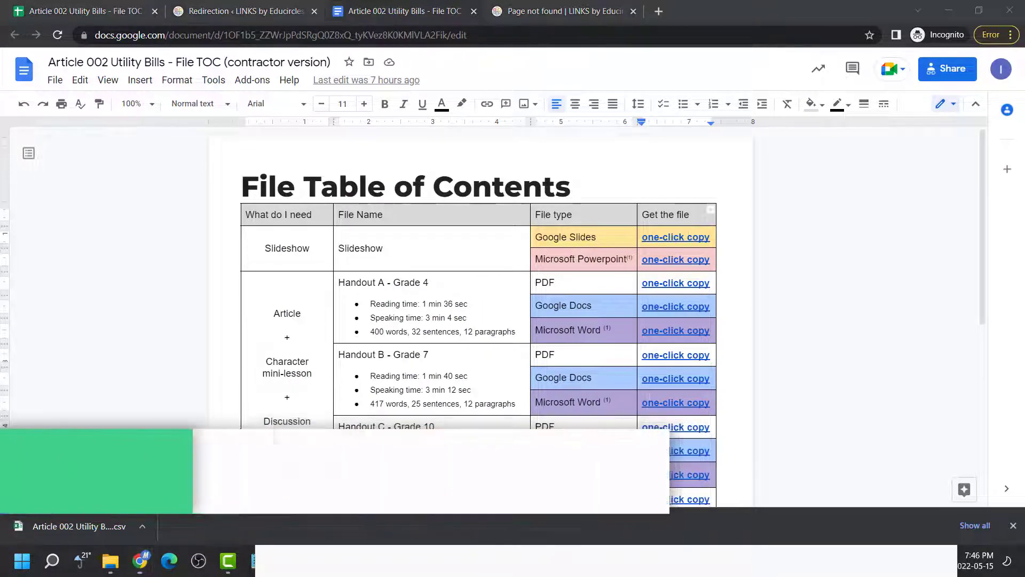
click(55, 80)
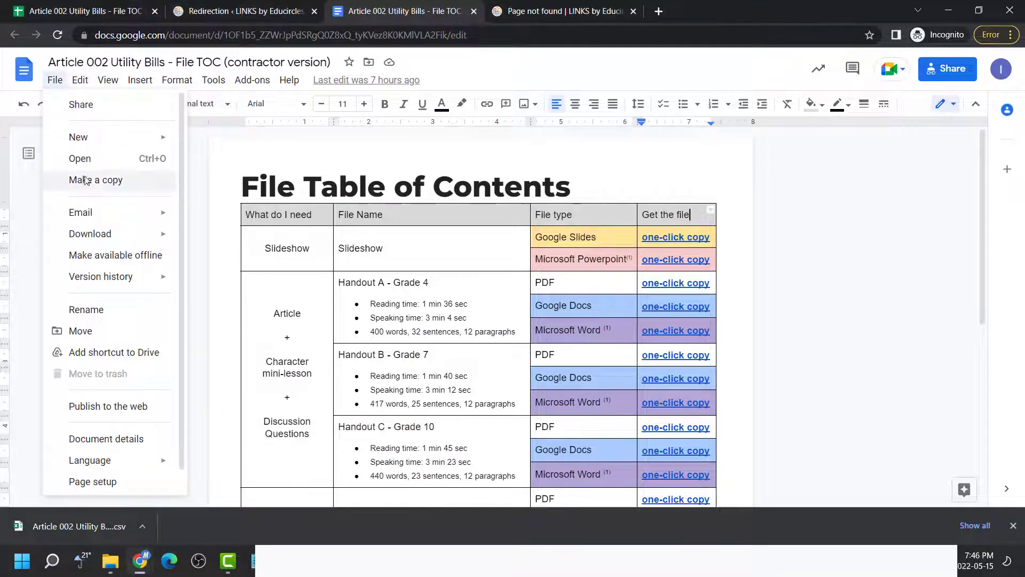
mouse_move(109, 237)
click(226, 308)
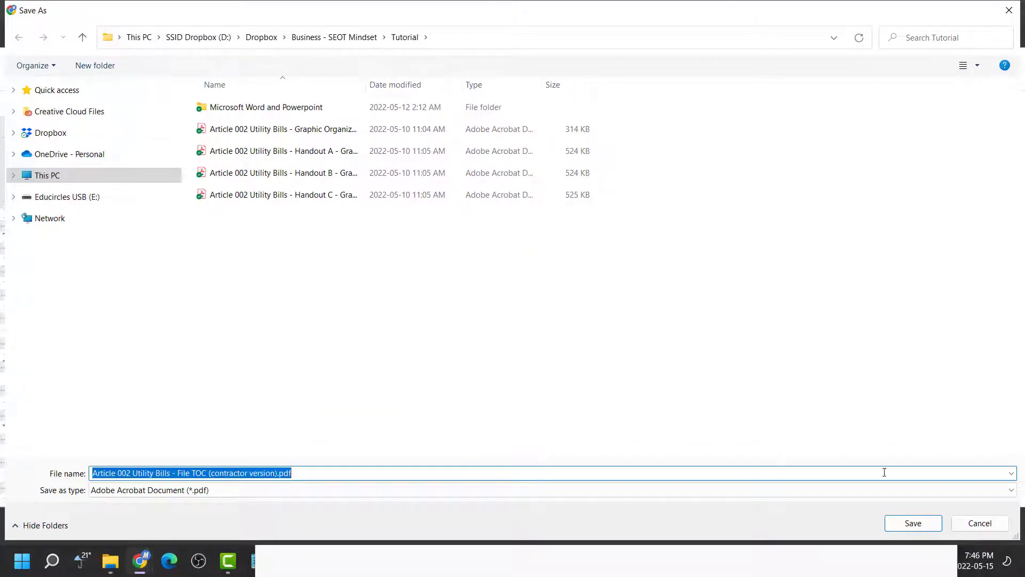
click(907, 523)
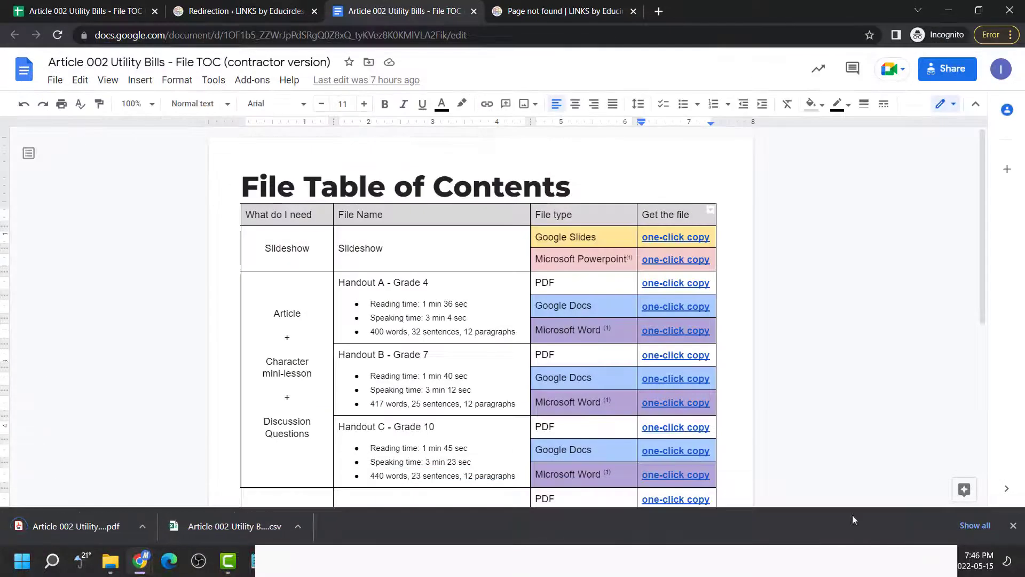
Open the downloaded PDF in the system viewer to verify it, then close it
click(141, 528)
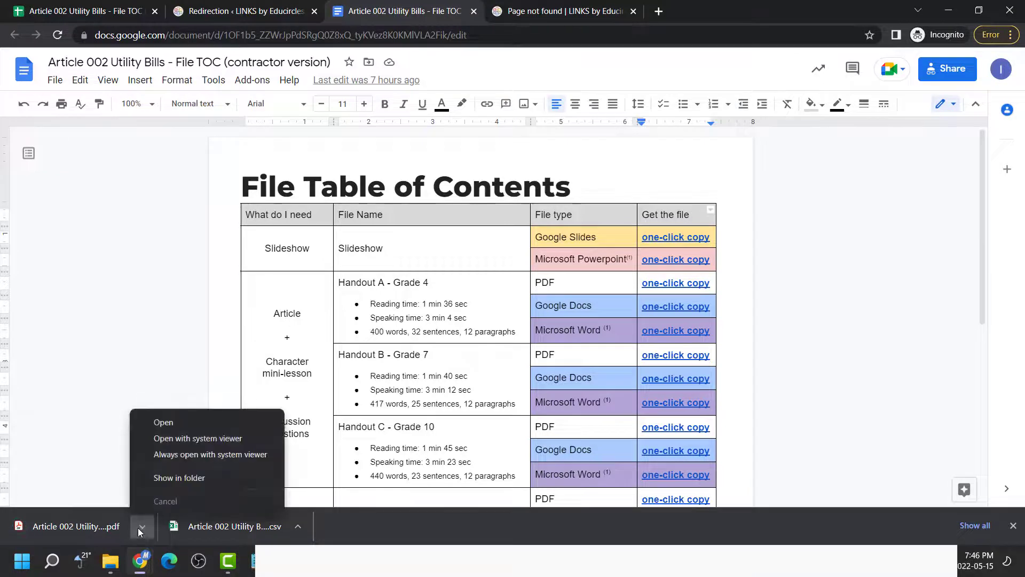
click(191, 439)
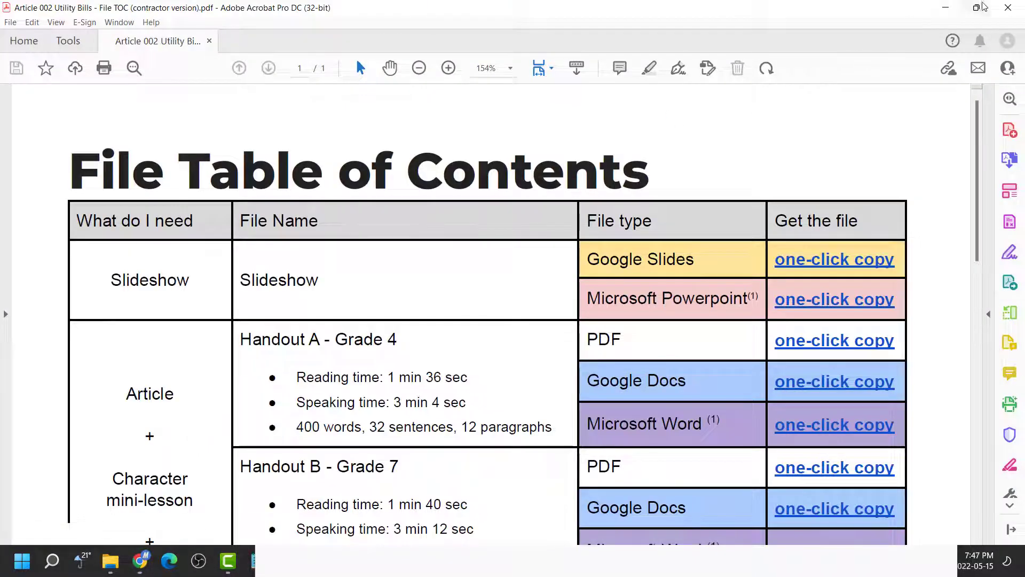
click(1008, 7)
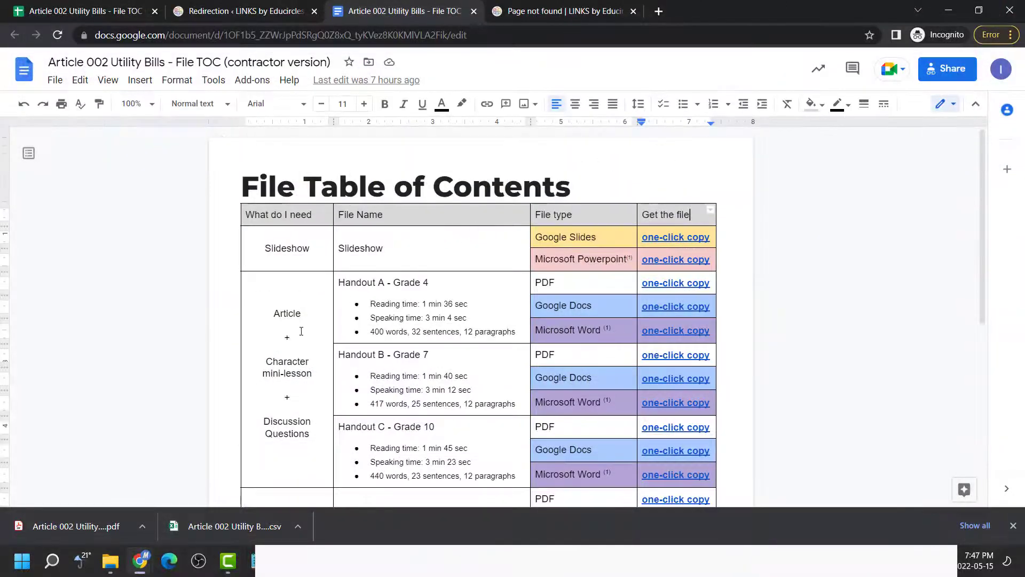
Open the File TOC PDF in Chrome's PDF viewer and move it into its own window
click(87, 523)
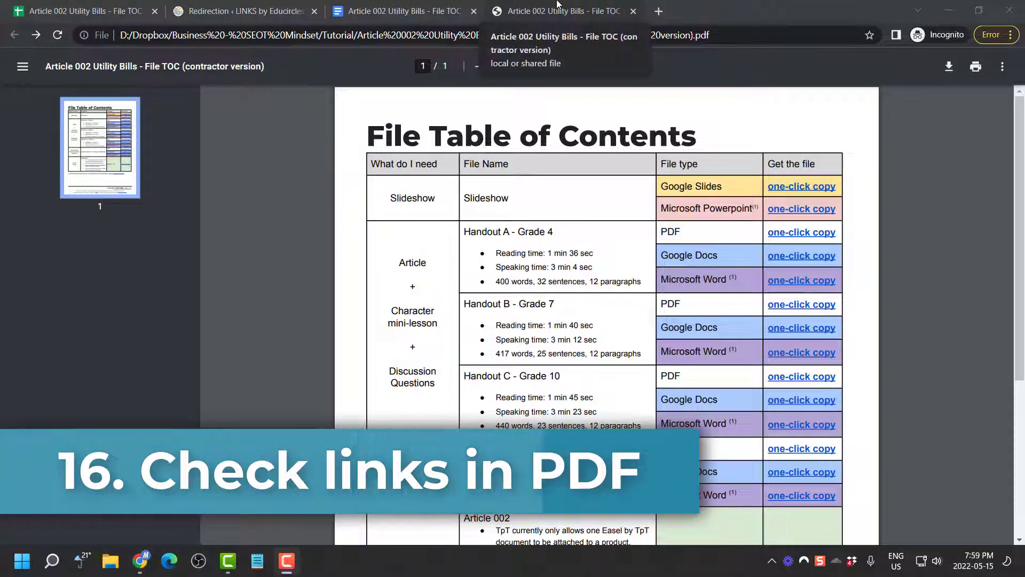
drag(557, 4, 577, 81)
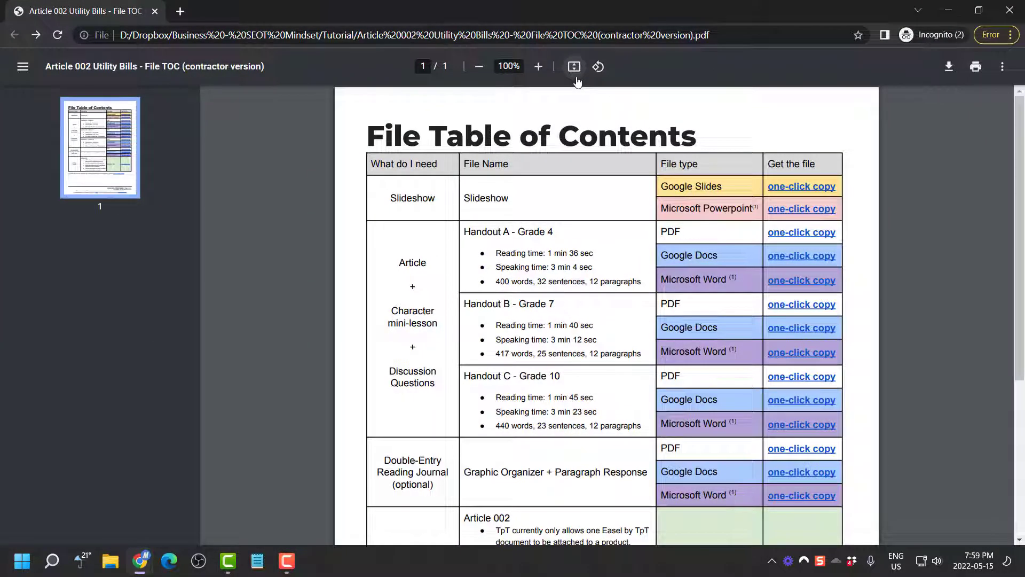